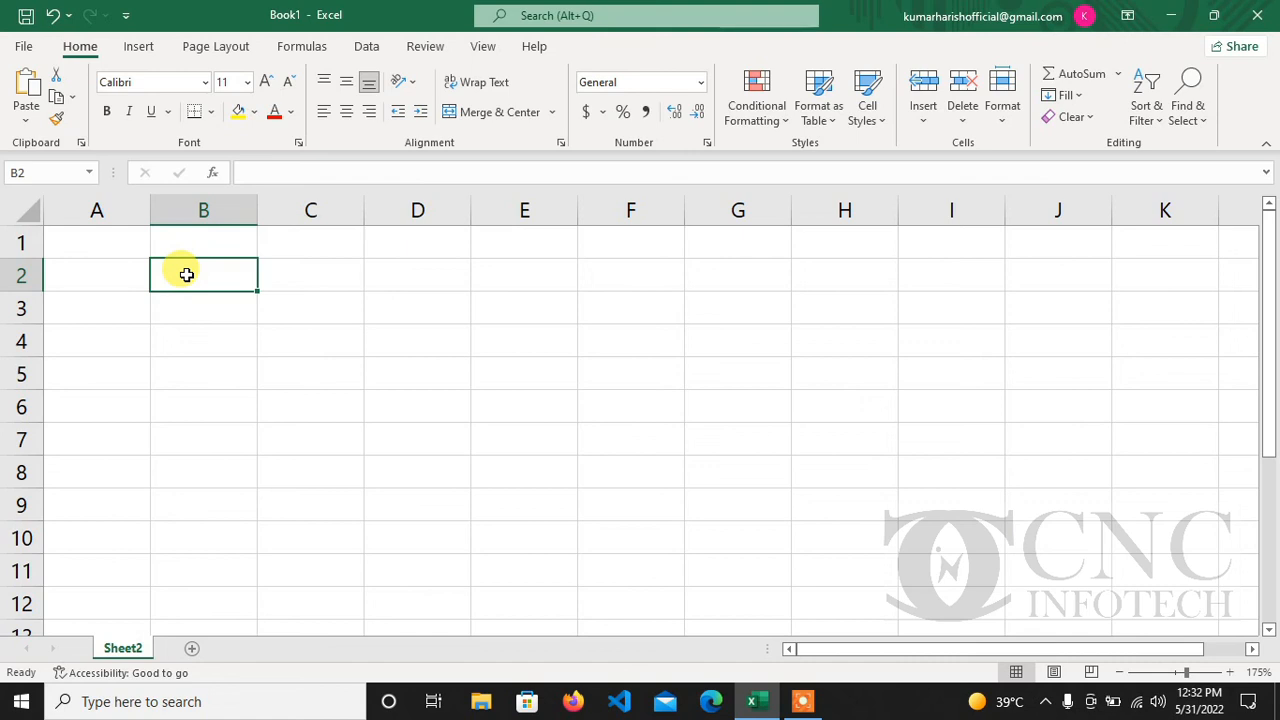
List the function names sum, average, count and countif in cells B2 to B5
type("sum")
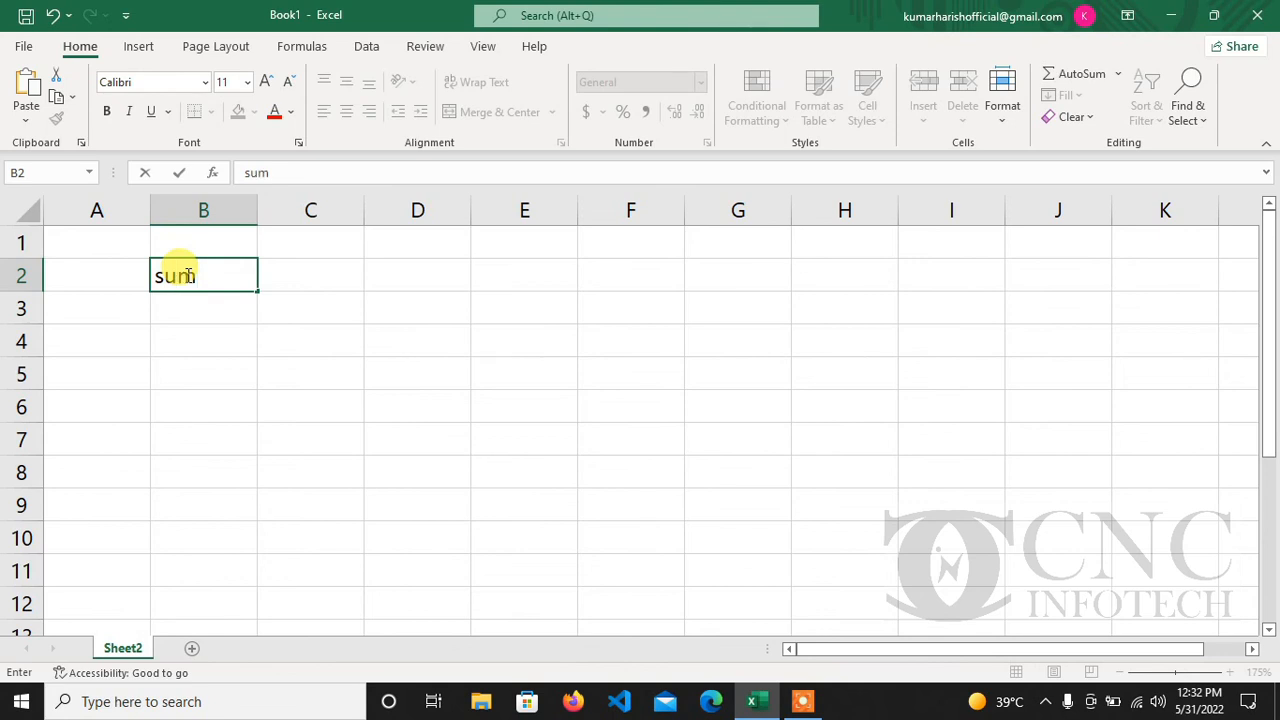
key("Return")
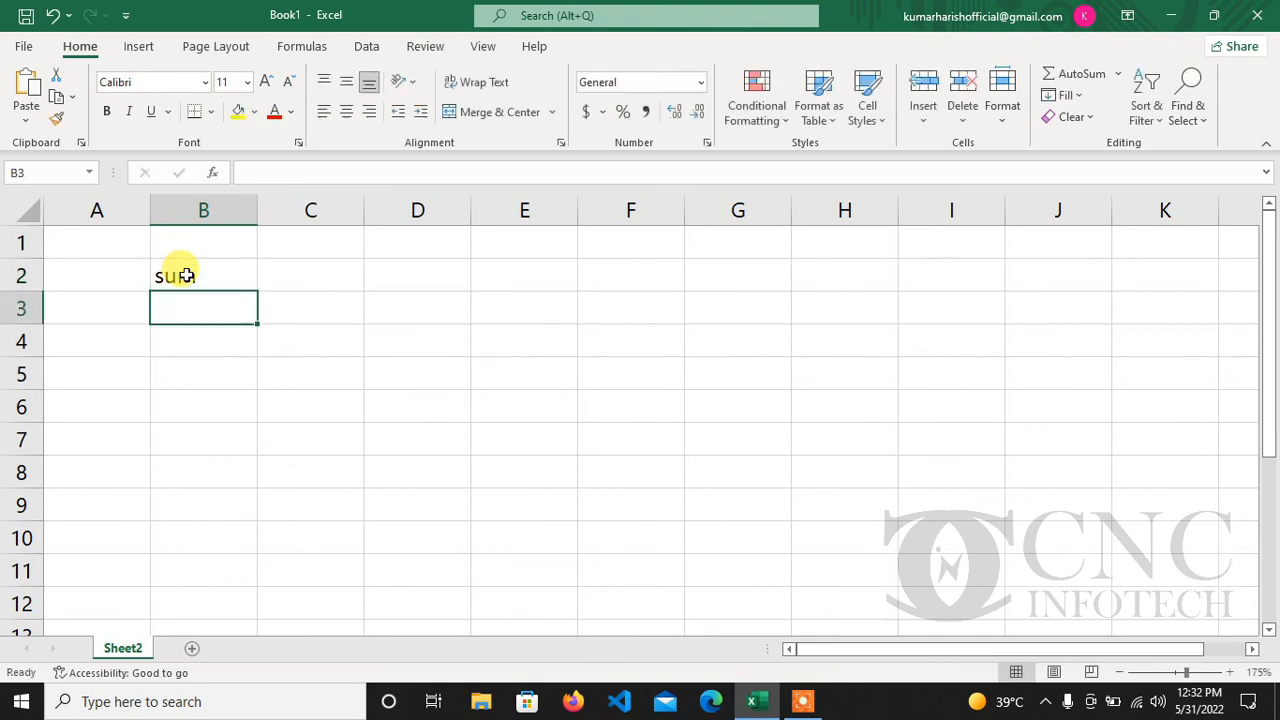
type("average")
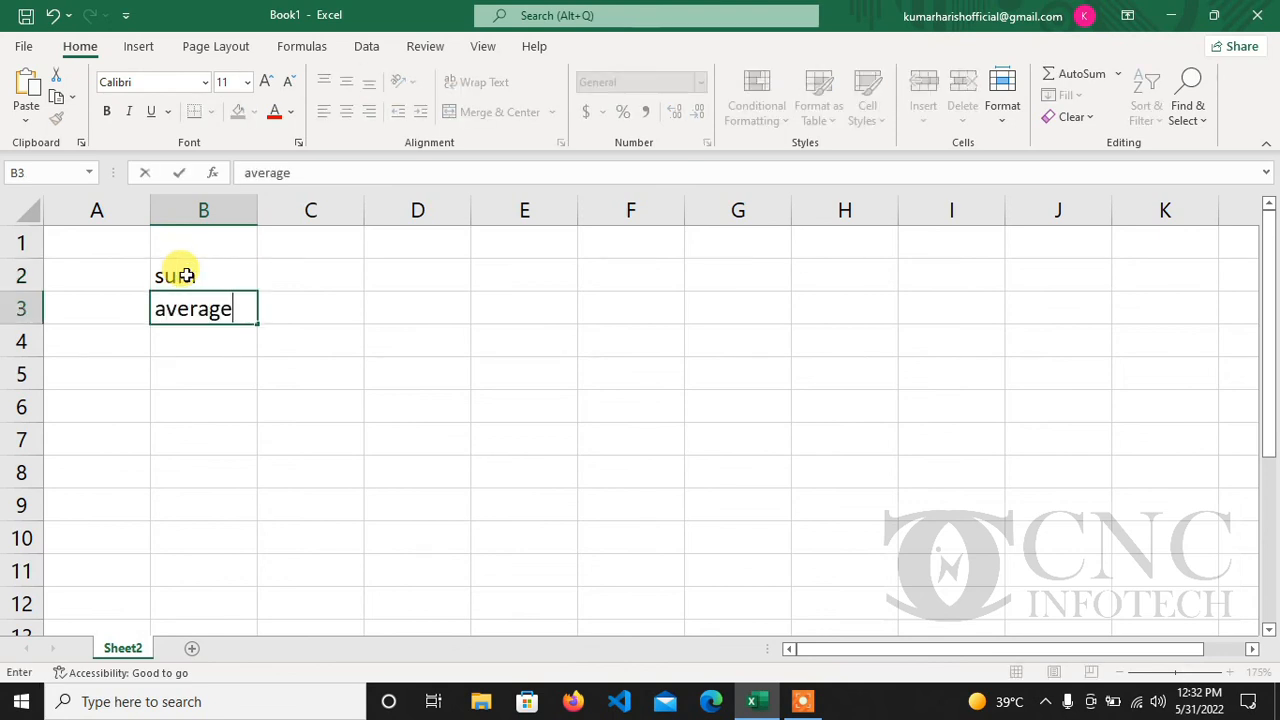
key("Return")
type("count")
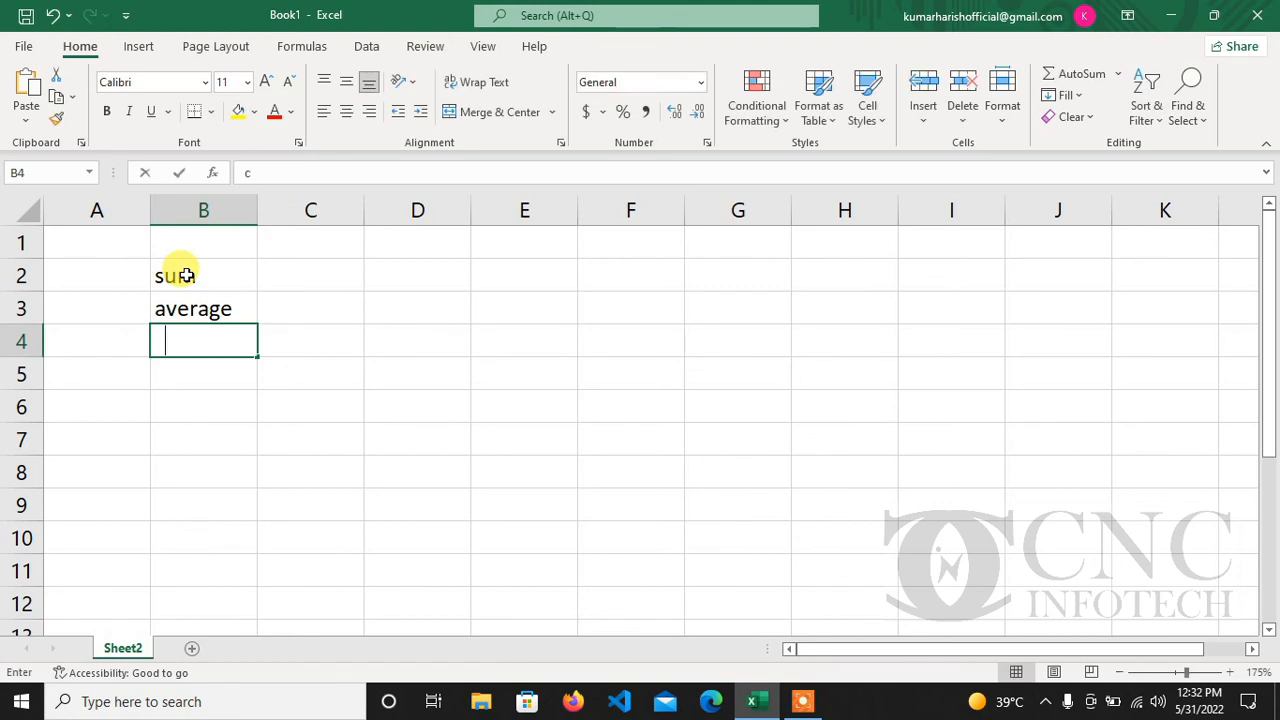
key("Return")
type("counti")
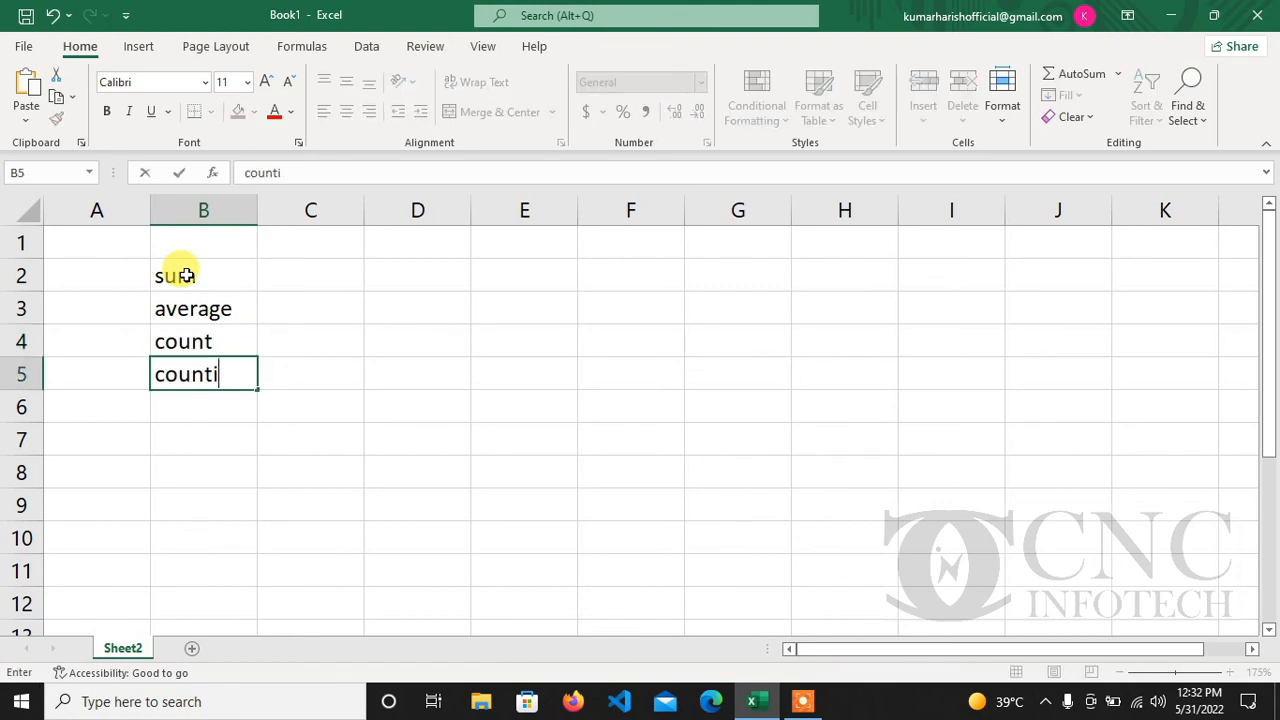
type("nf")
key("Return")
Continue the list in cells B6 to B8 with max, min and concatenate
type("max")
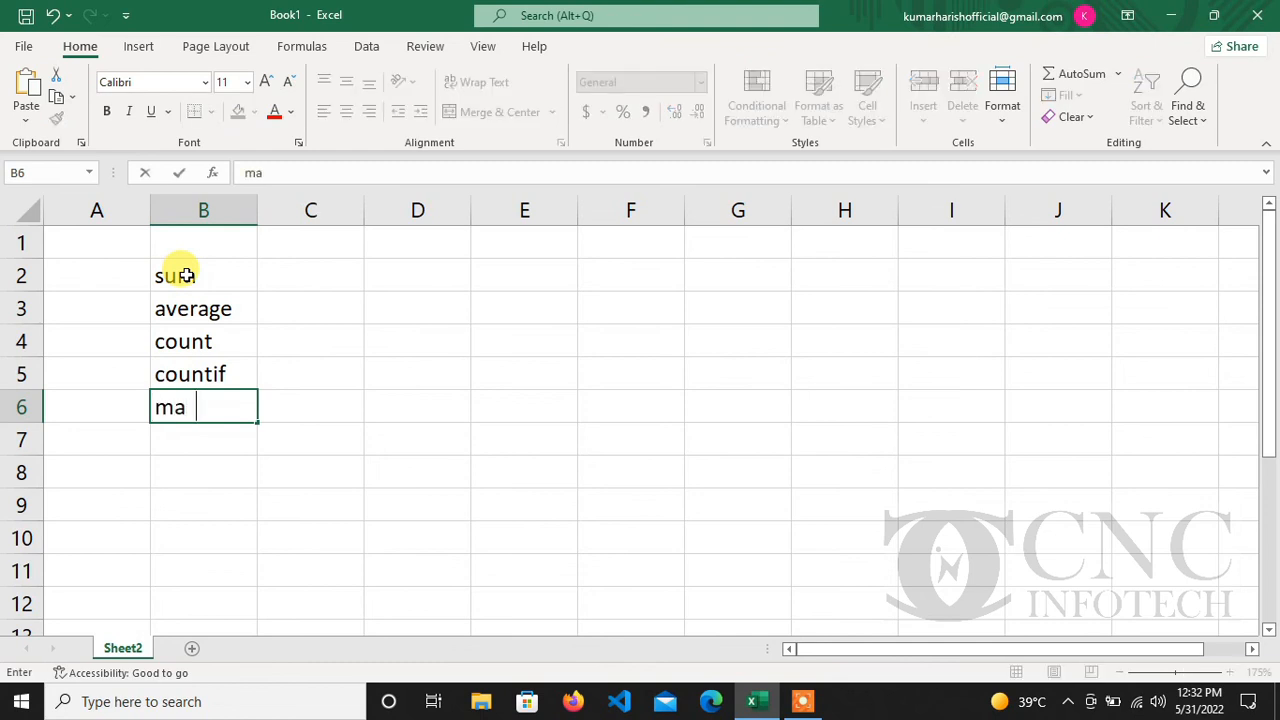
key("Return")
type("min")
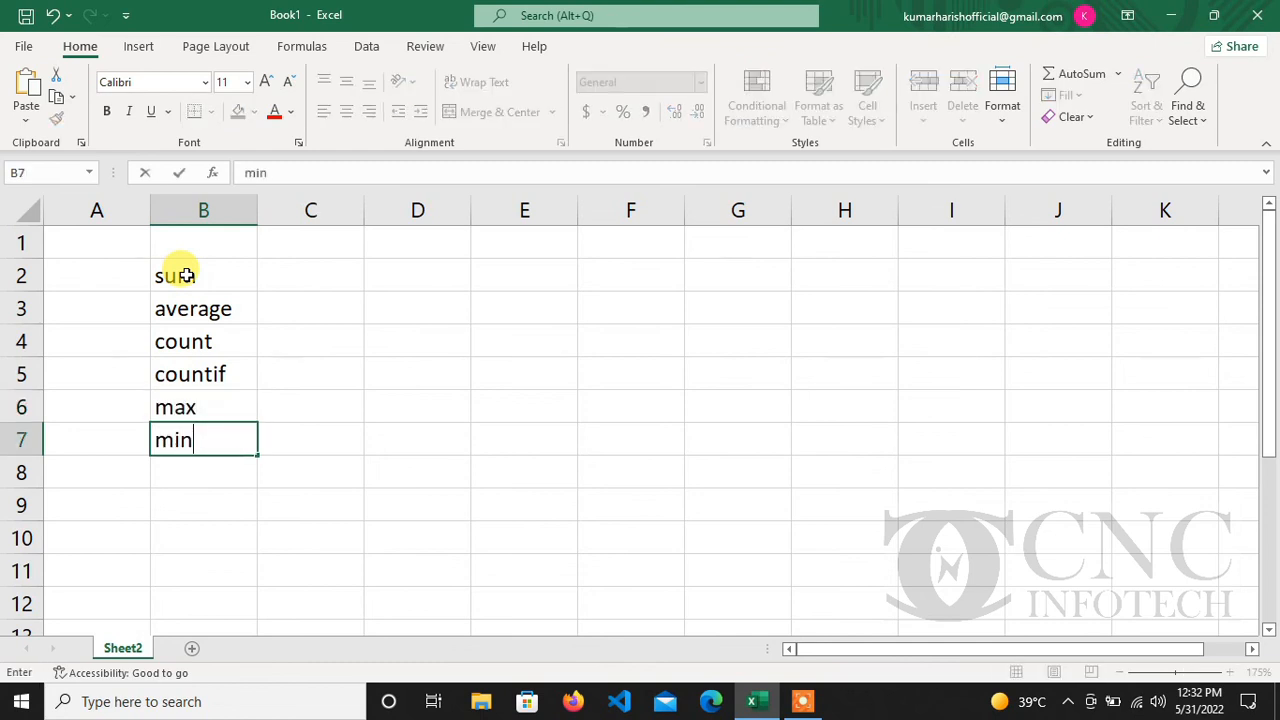
key("Return")
type("concate")
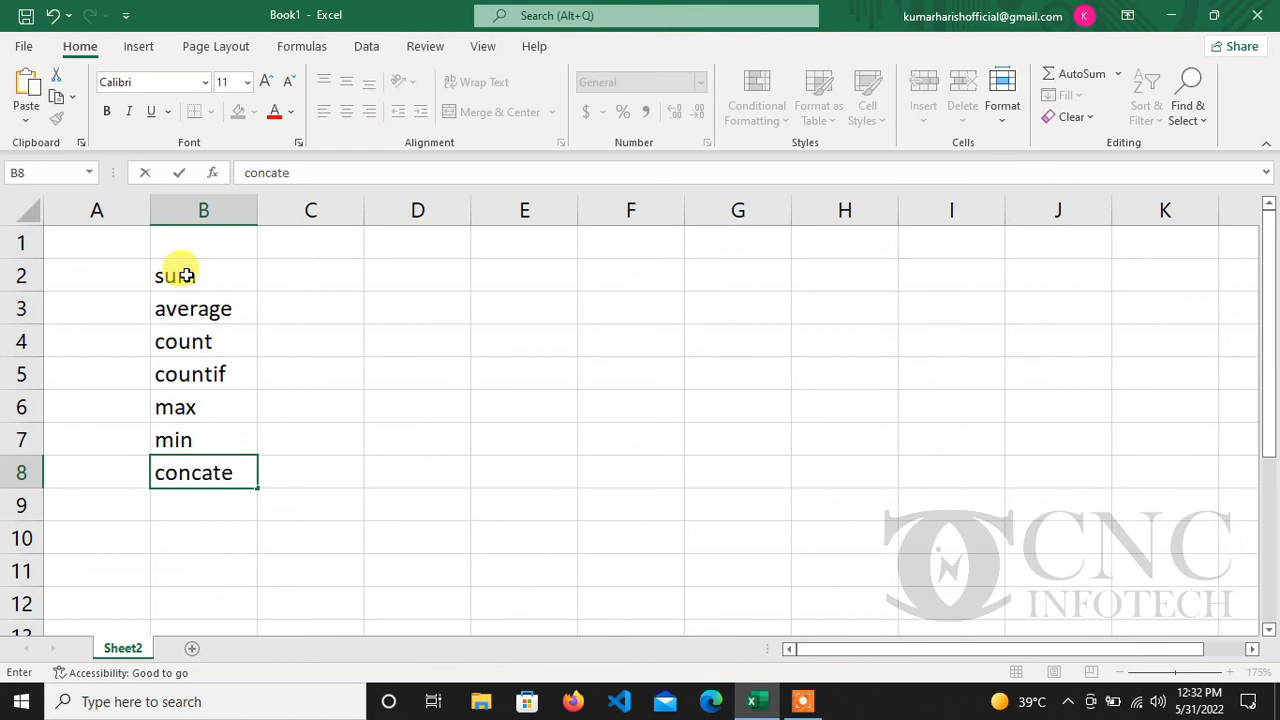
type("m")
key("BackSpace")
type("nate")
key("Return")
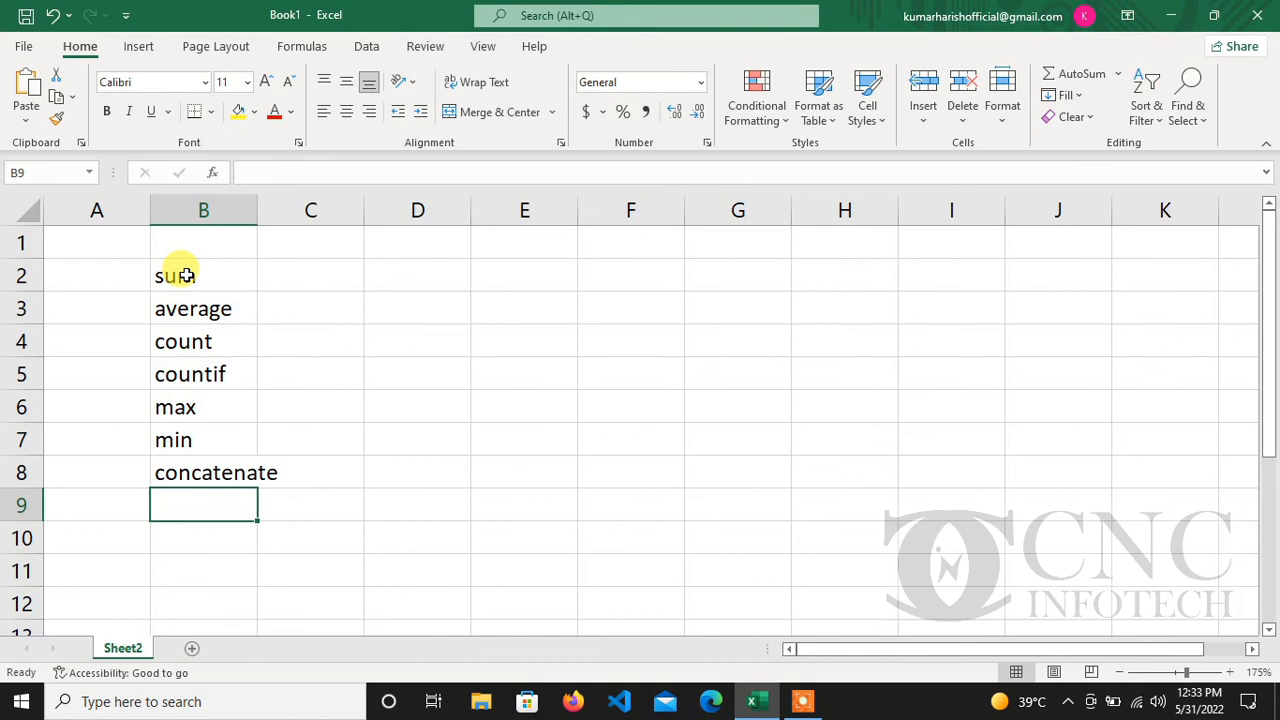
Add left, right, len and trim to the list in cells B9 to B12
type("left")
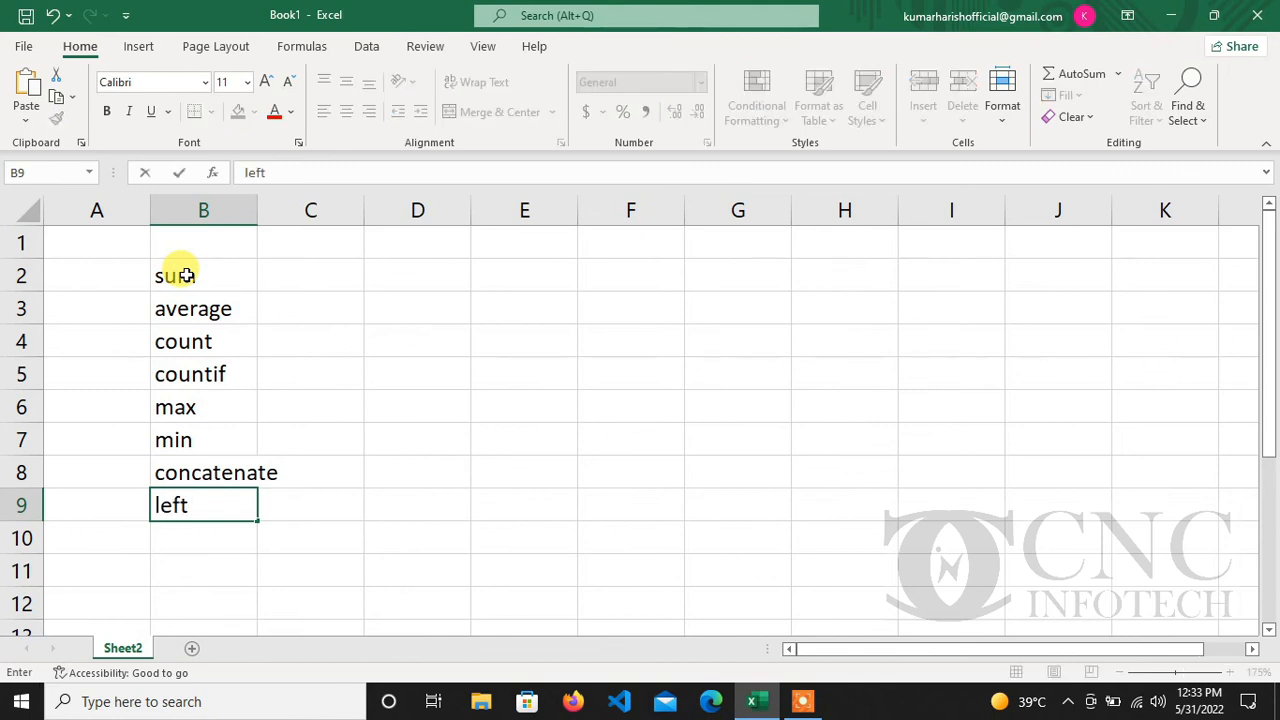
key("Return")
type("right")
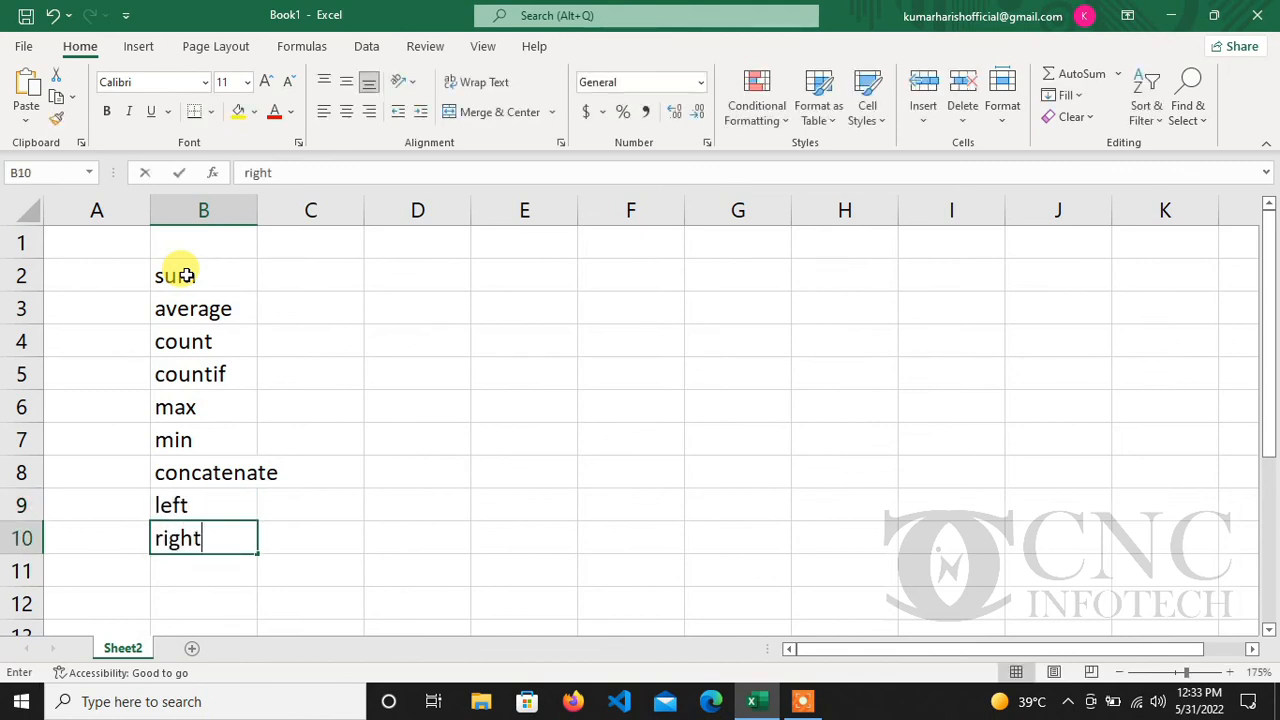
key("Return")
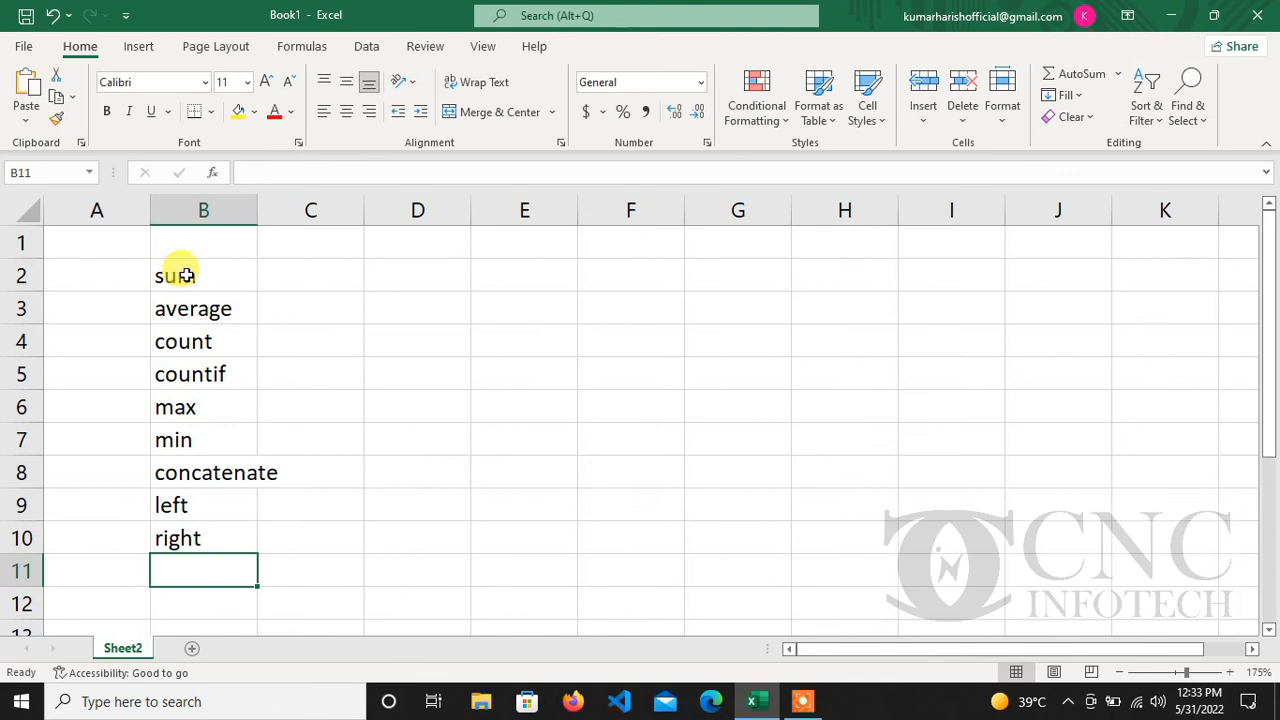
type("len")
key("Return")
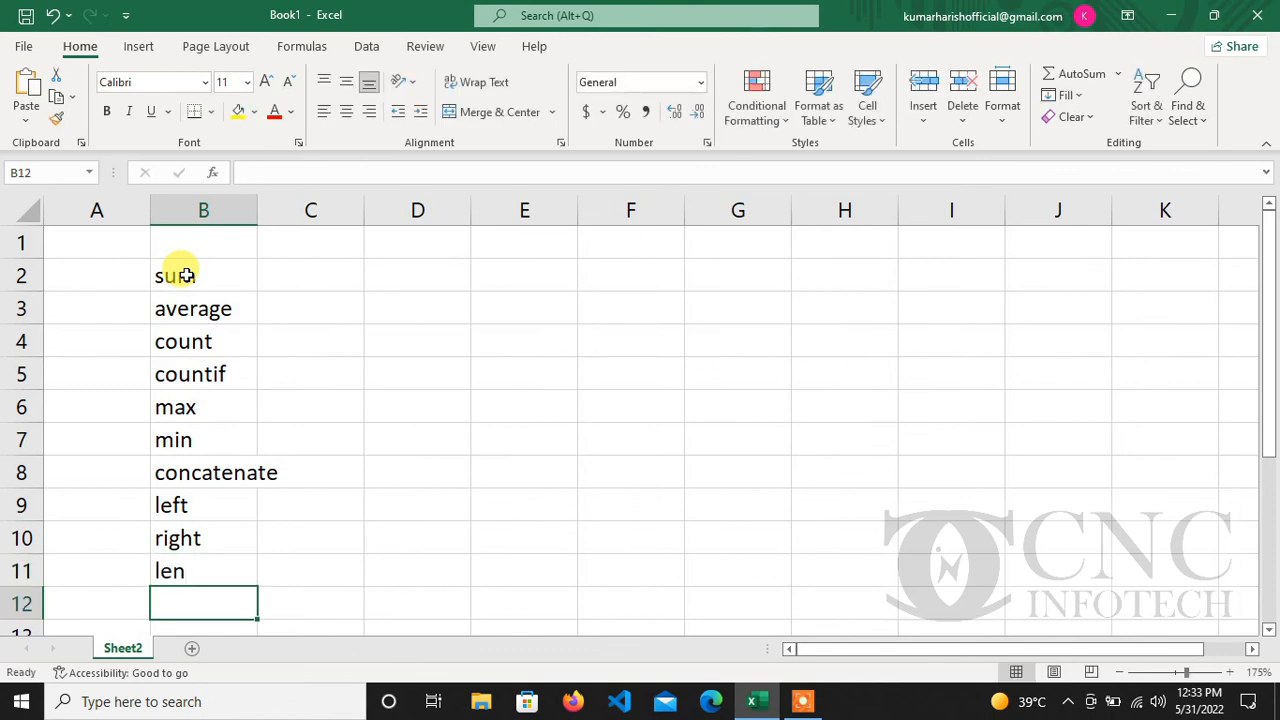
type("trim")
key("Return")
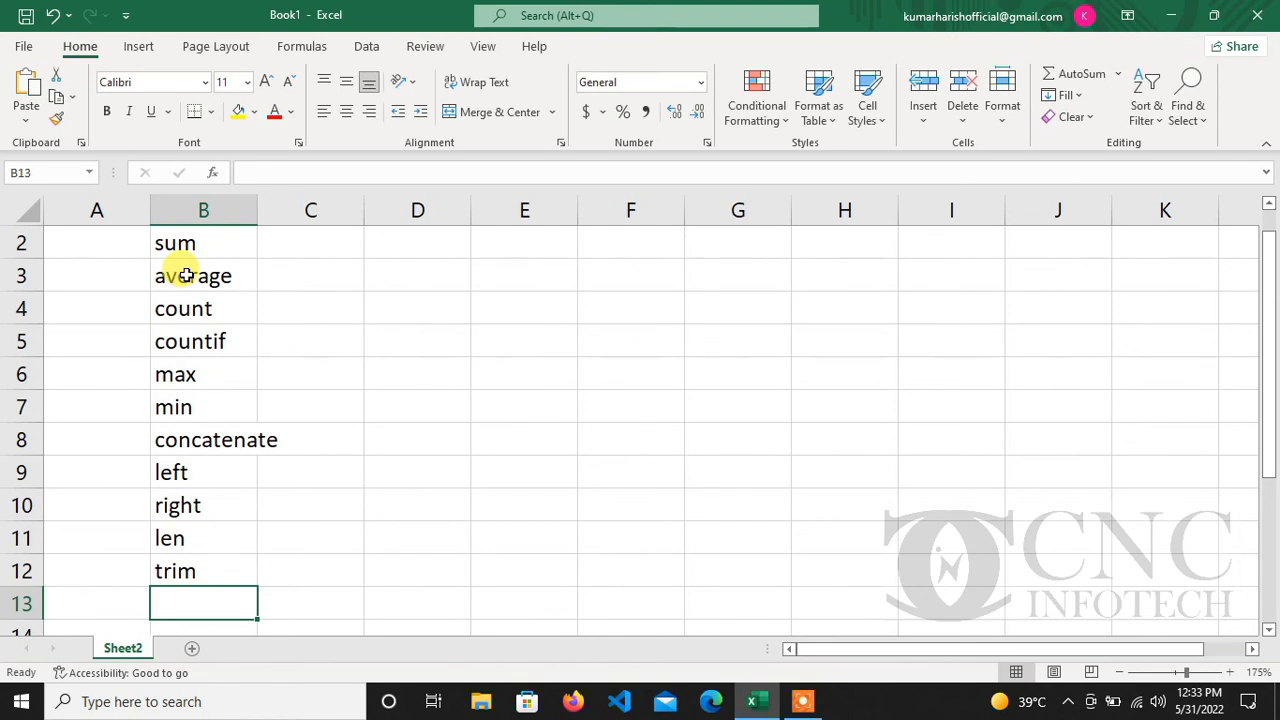
Add lower, upper, vlookup, round and rounddown to the list in cells B13 to B17
type("lower")
key("Return")
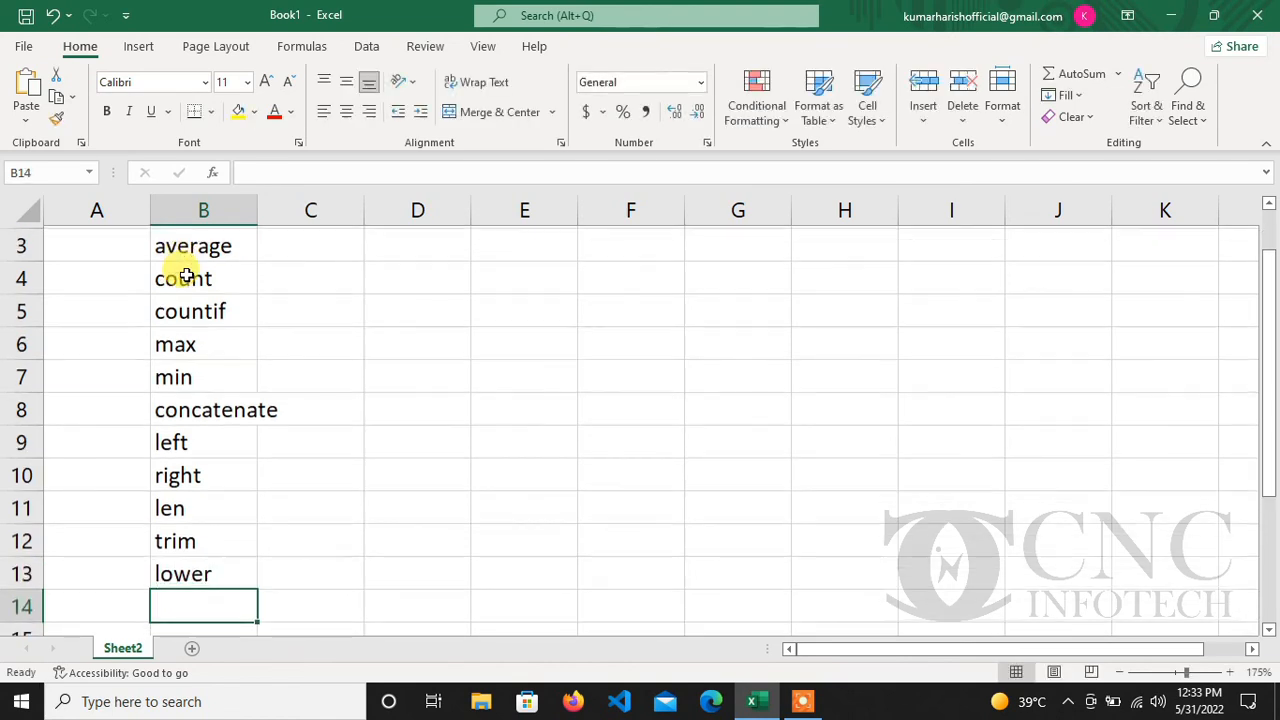
type("upper")
key("Return")
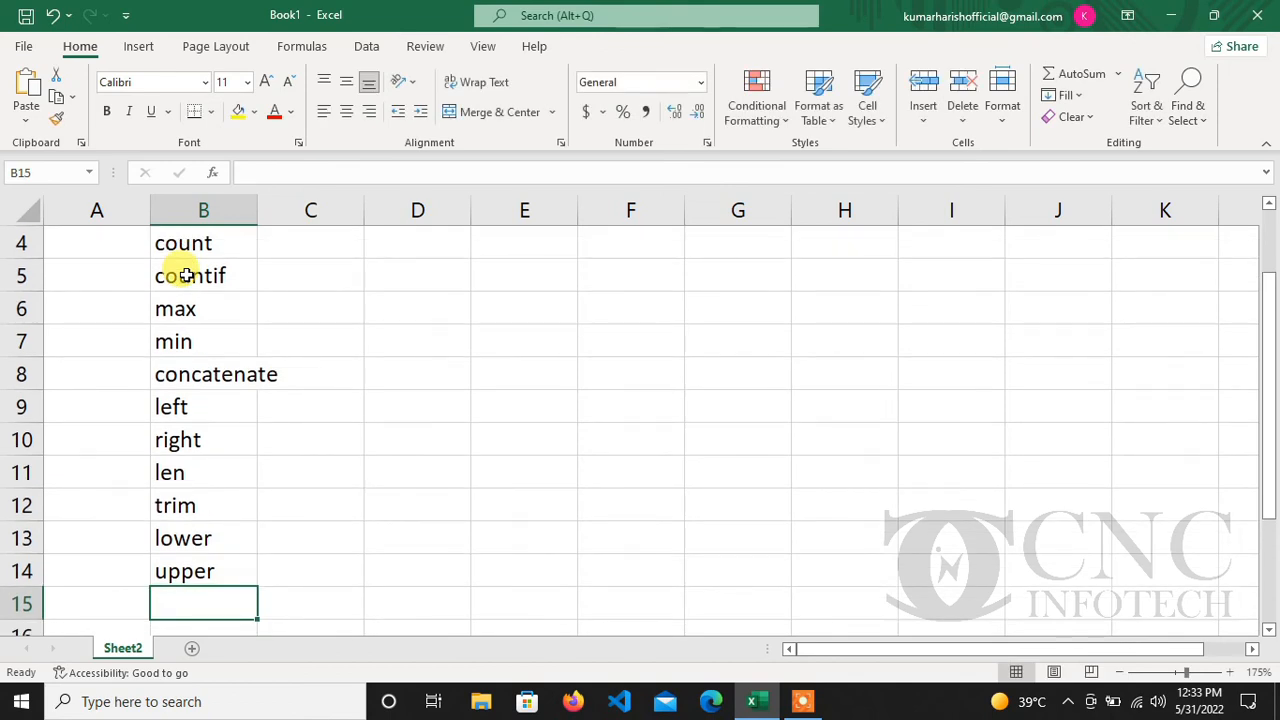
type("vlookup")
key("Return")
type("round")
key("Return")
type("rounddown")
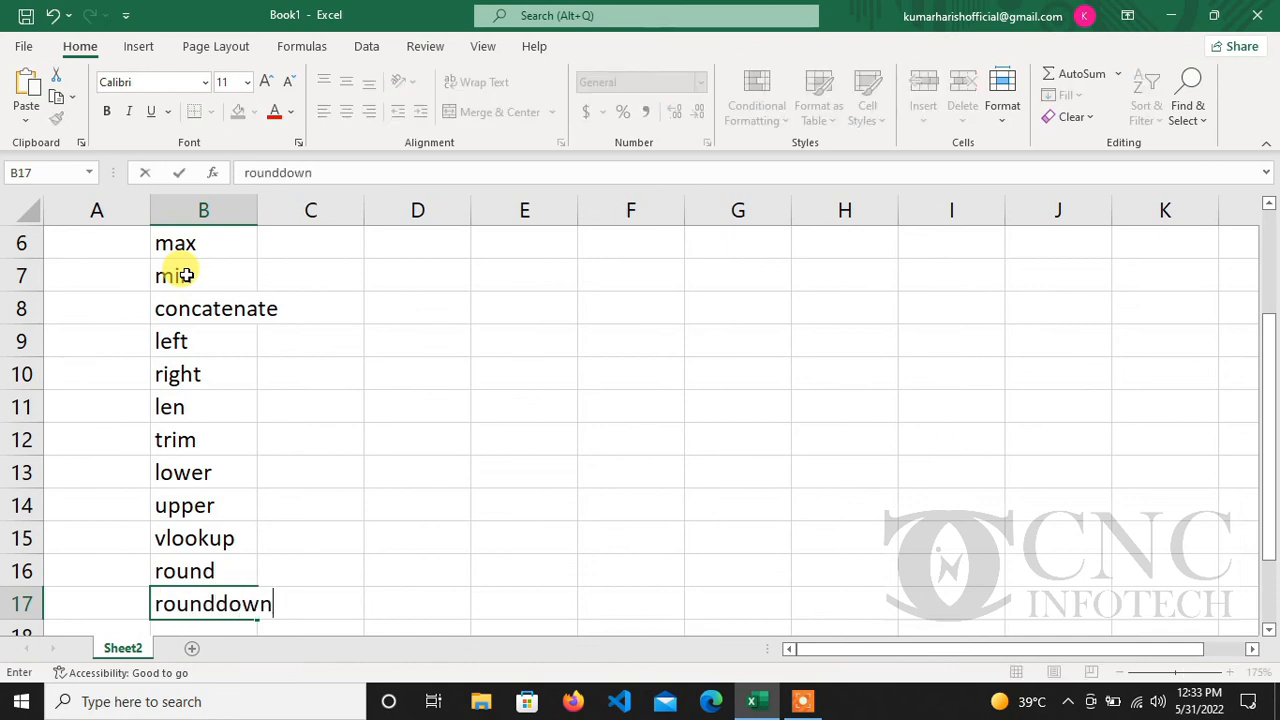
key("Return")
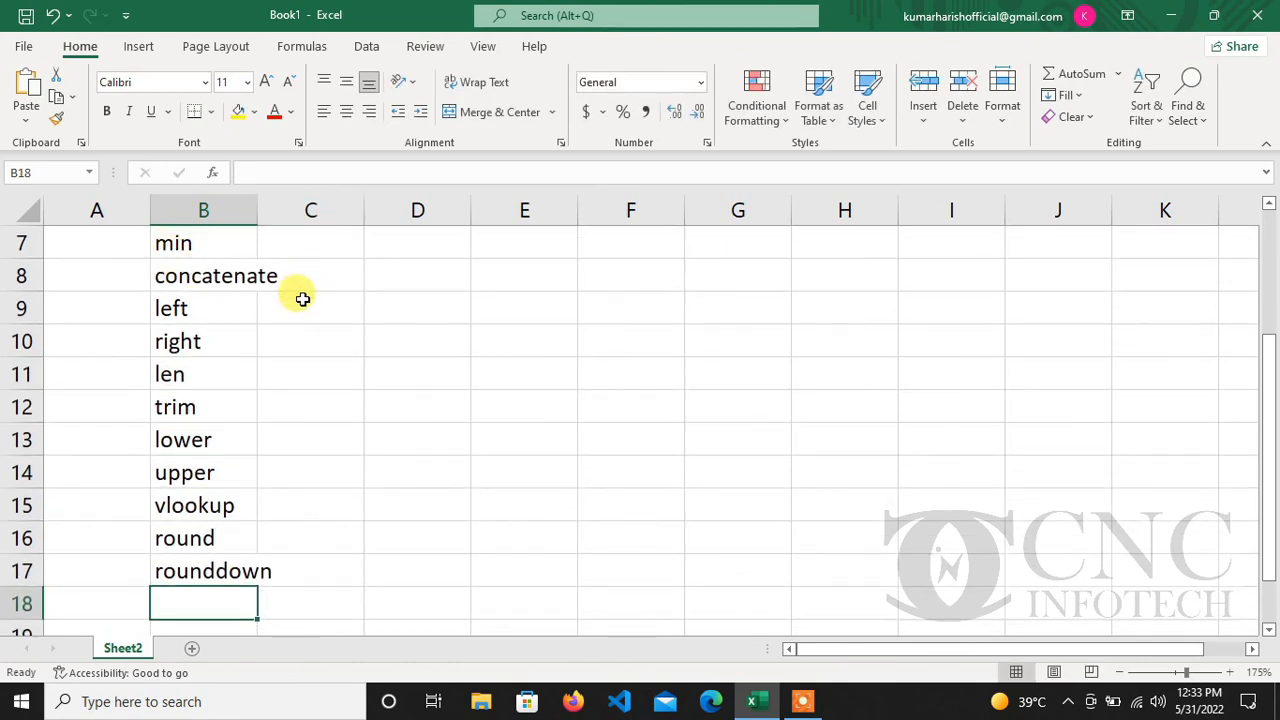
Enter the heading "Applied" in cell H1, leaving columns C to G free beside the function list
scroll(300, 294, "up", 2)
left_click(284, 270)
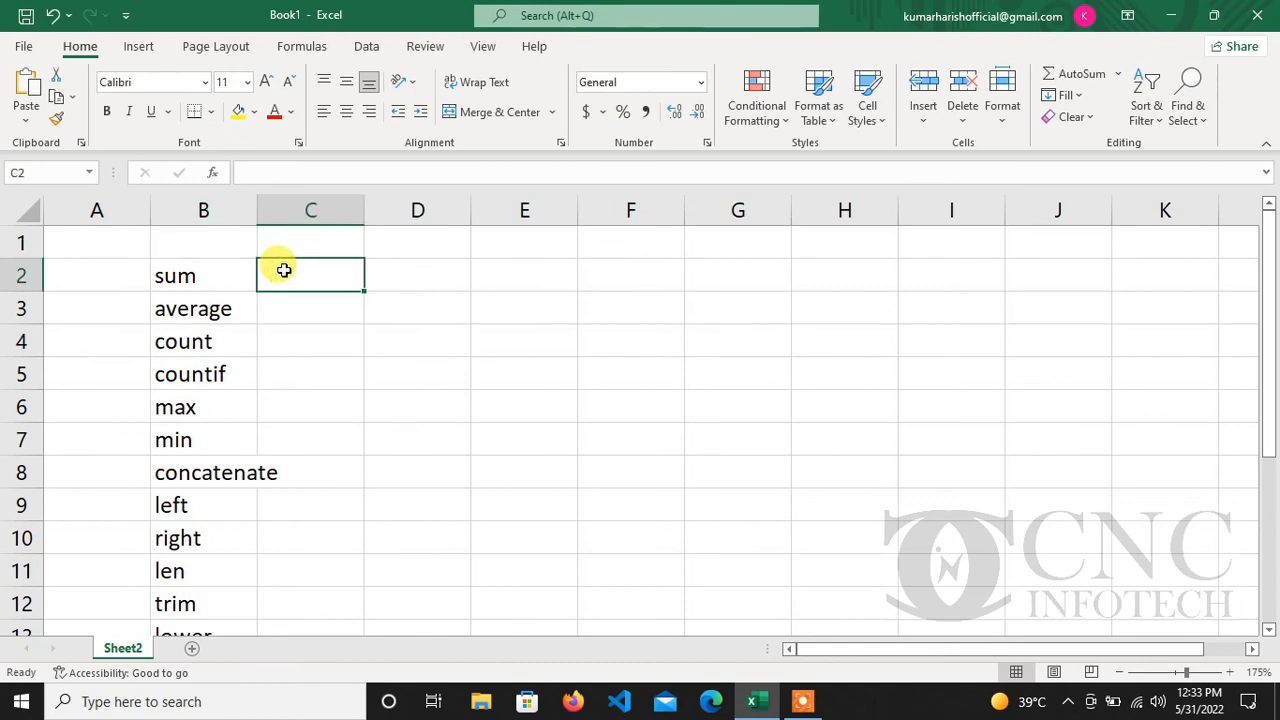
left_click(813, 284)
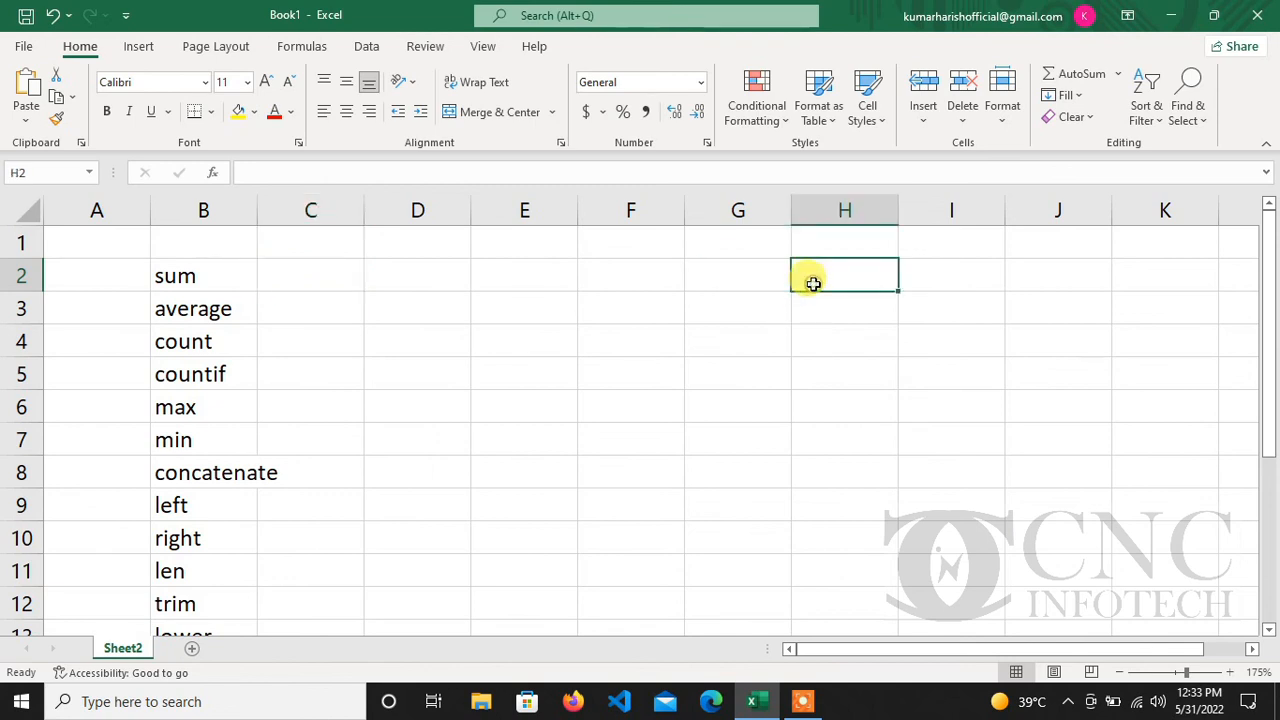
left_click_drag(303, 266, 700, 268)
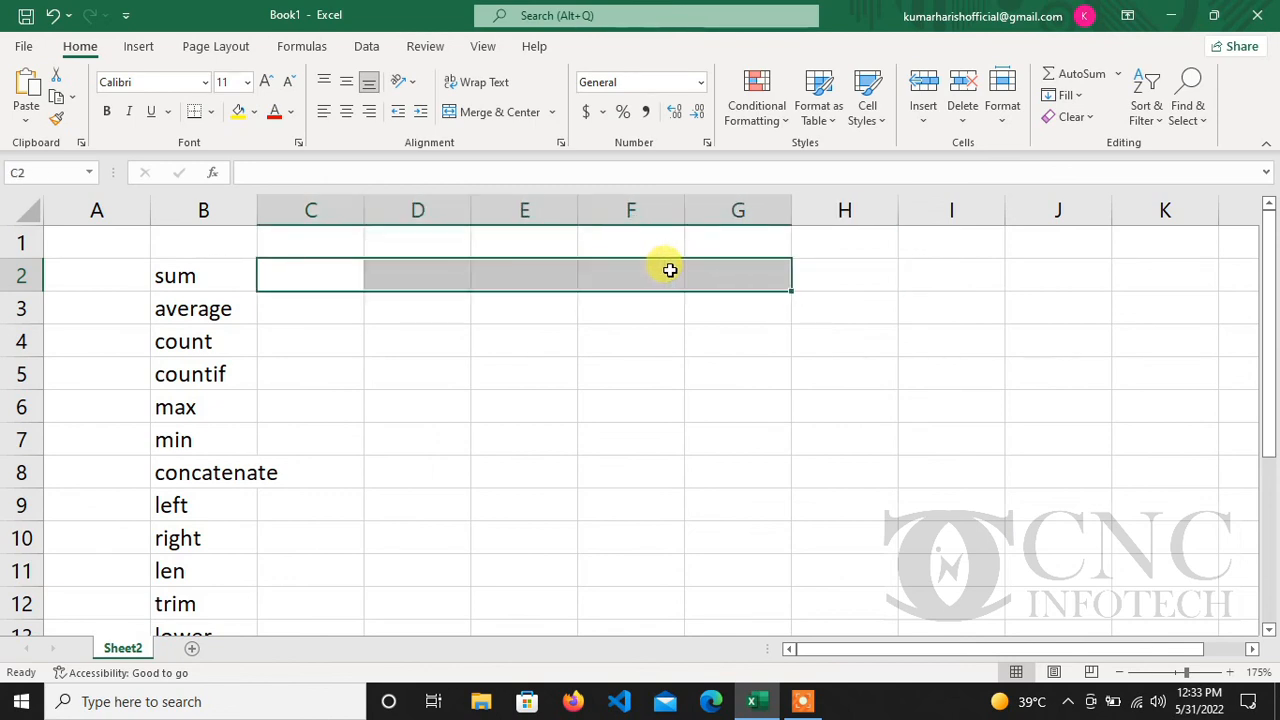
left_click(825, 277)
left_click(819, 229)
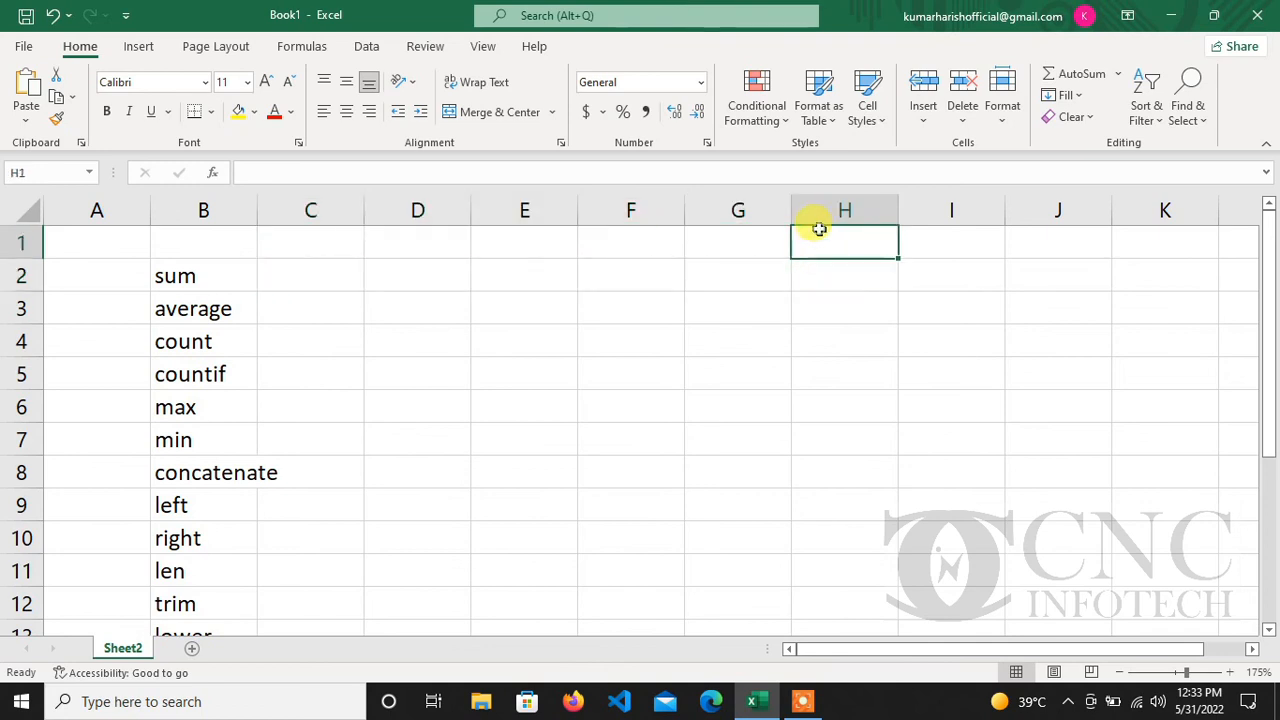
type("Applied")
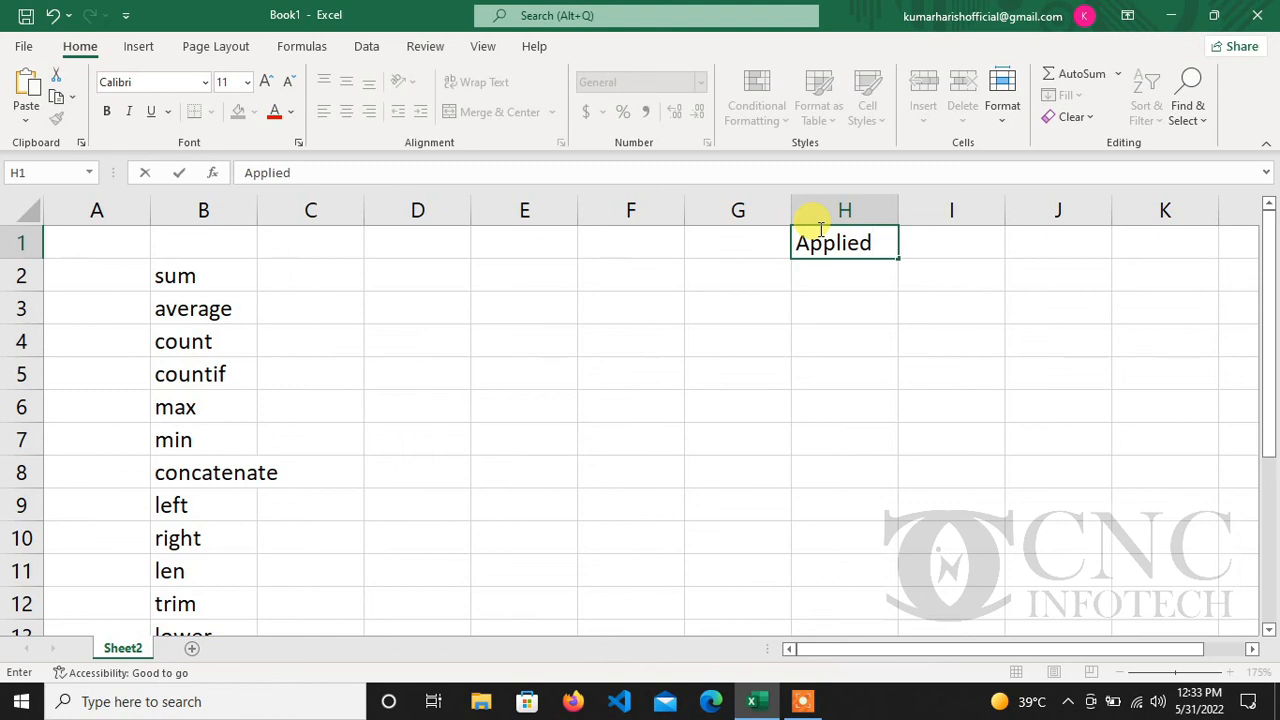
key("Return")
Enter the heading "argument" in cell C1
key("Left")
key("Left")
key("Left")
key("Left")
key("Left")
key("Up")
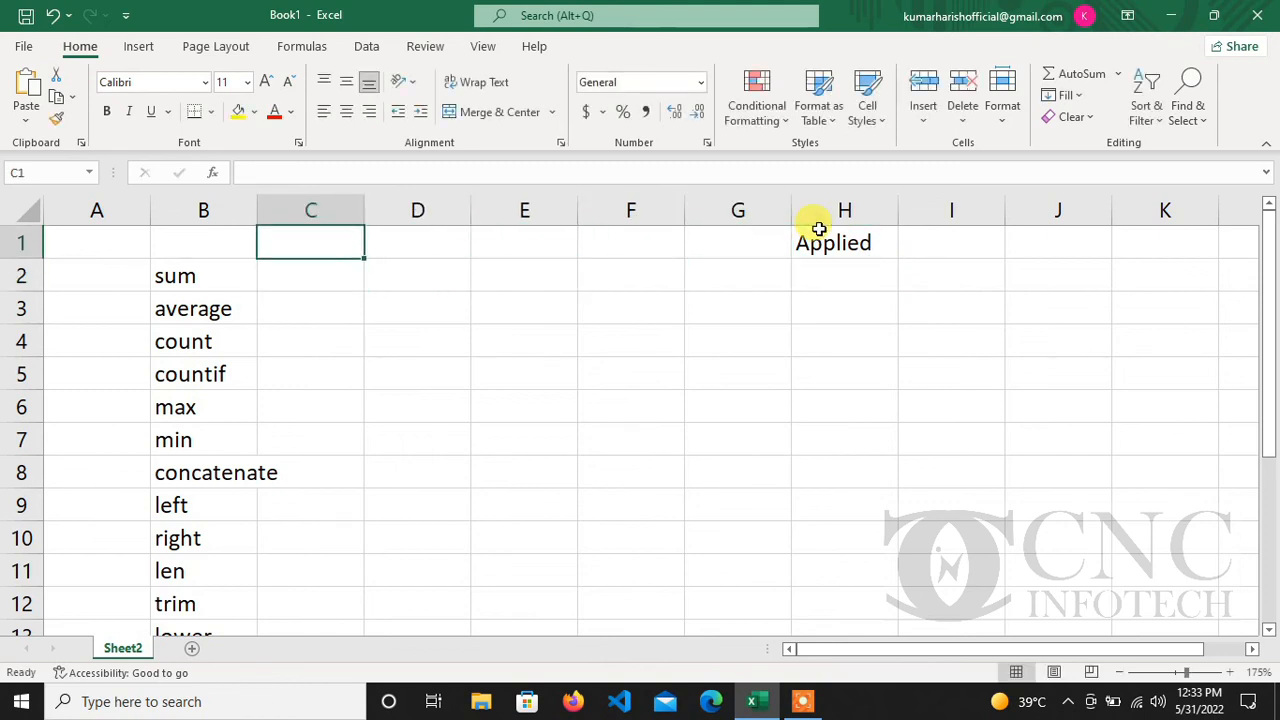
key("shift+Right")
key("shift+Right")
key("shift+Right")
key("shift+Right")
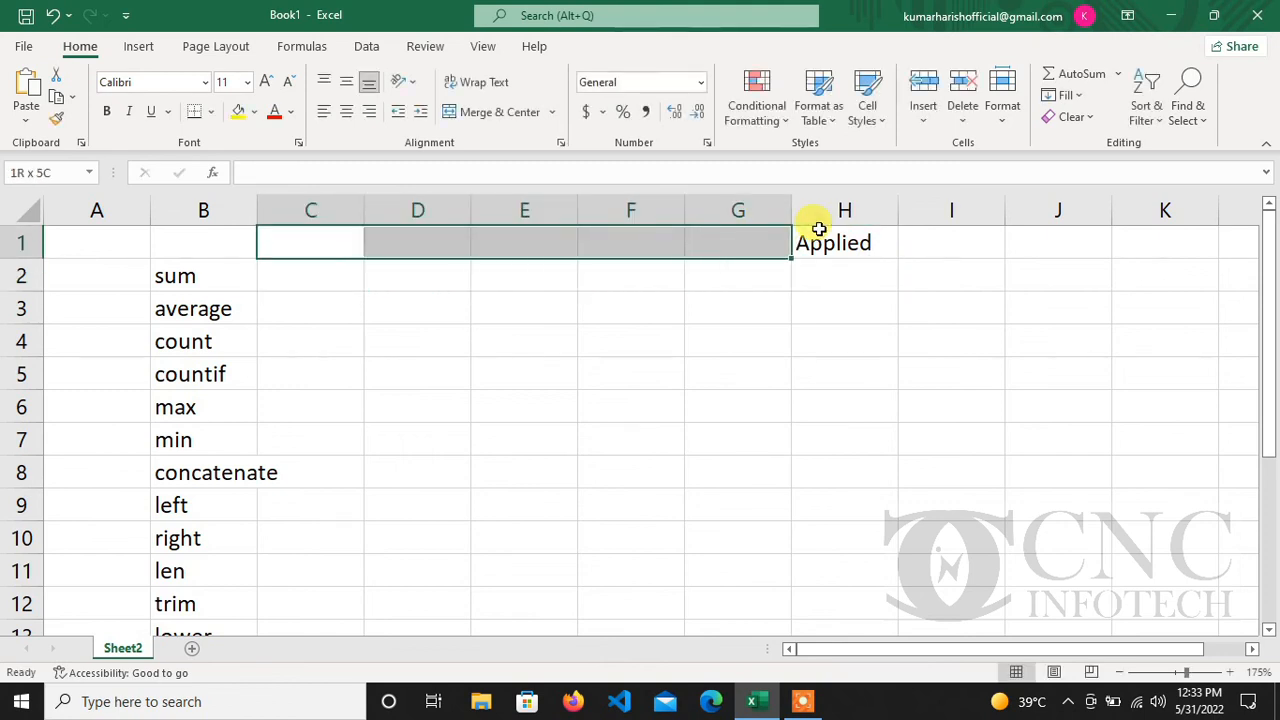
type("argu")
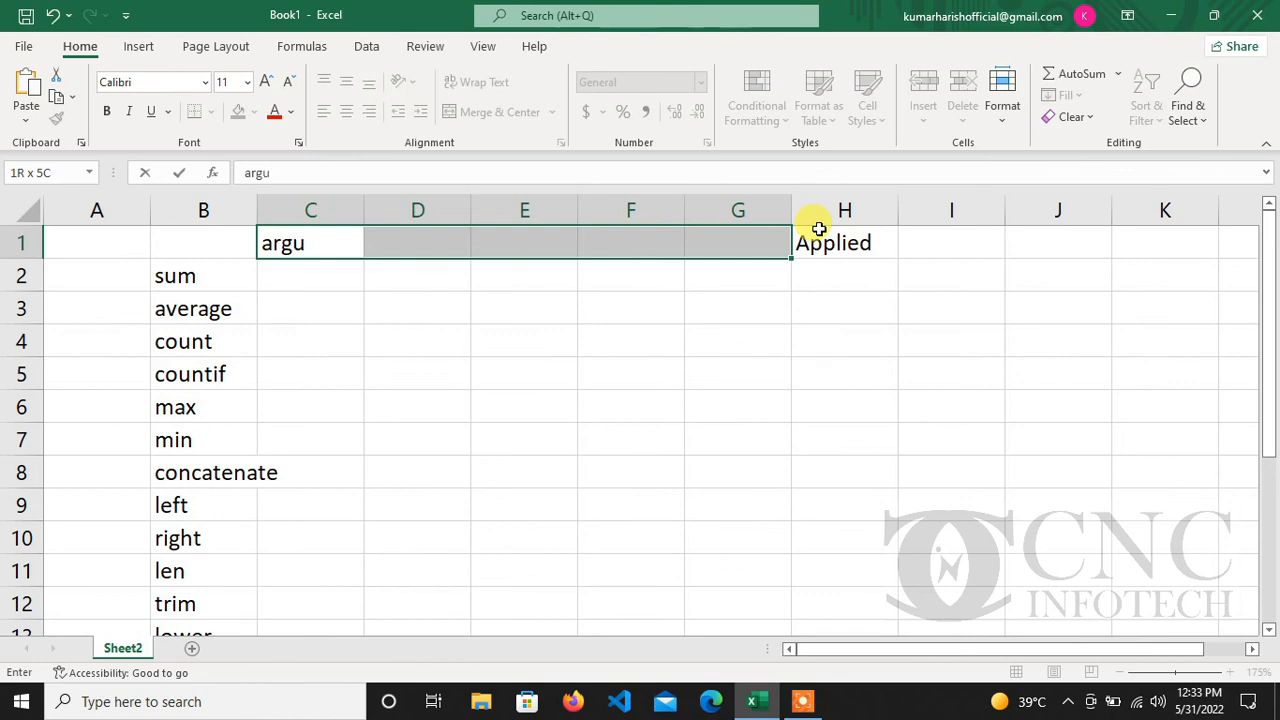
type("ments")
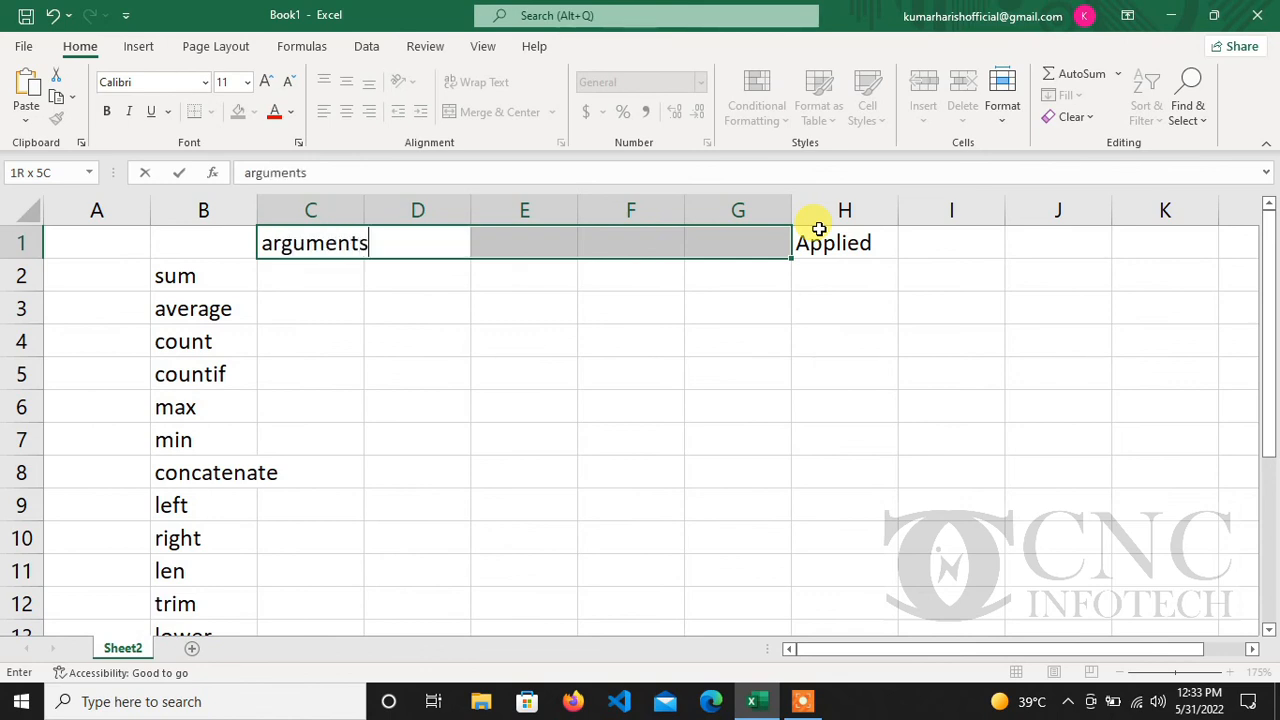
key("Return")
key("Up")
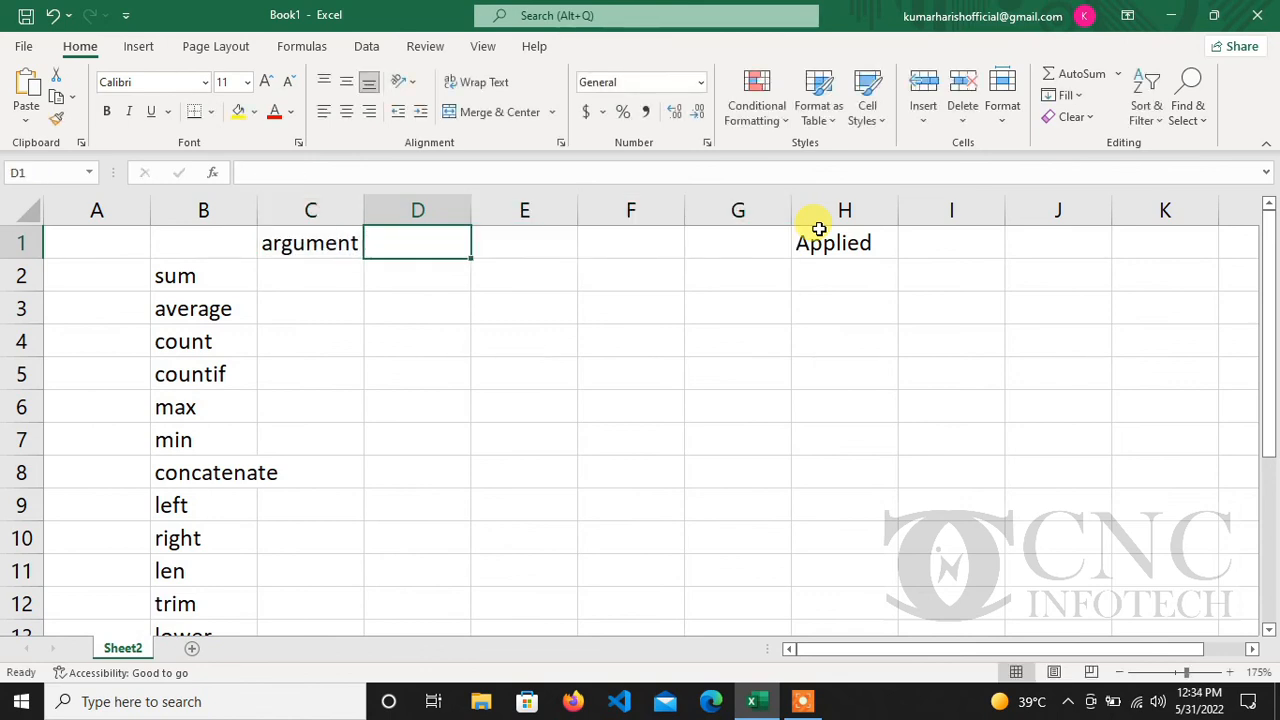
Fill the "argument" heading from C1 across to G1
key("Left")
key("shift+Right")
key("shift+Right")
key("shift+Right")
key("shift+Right")
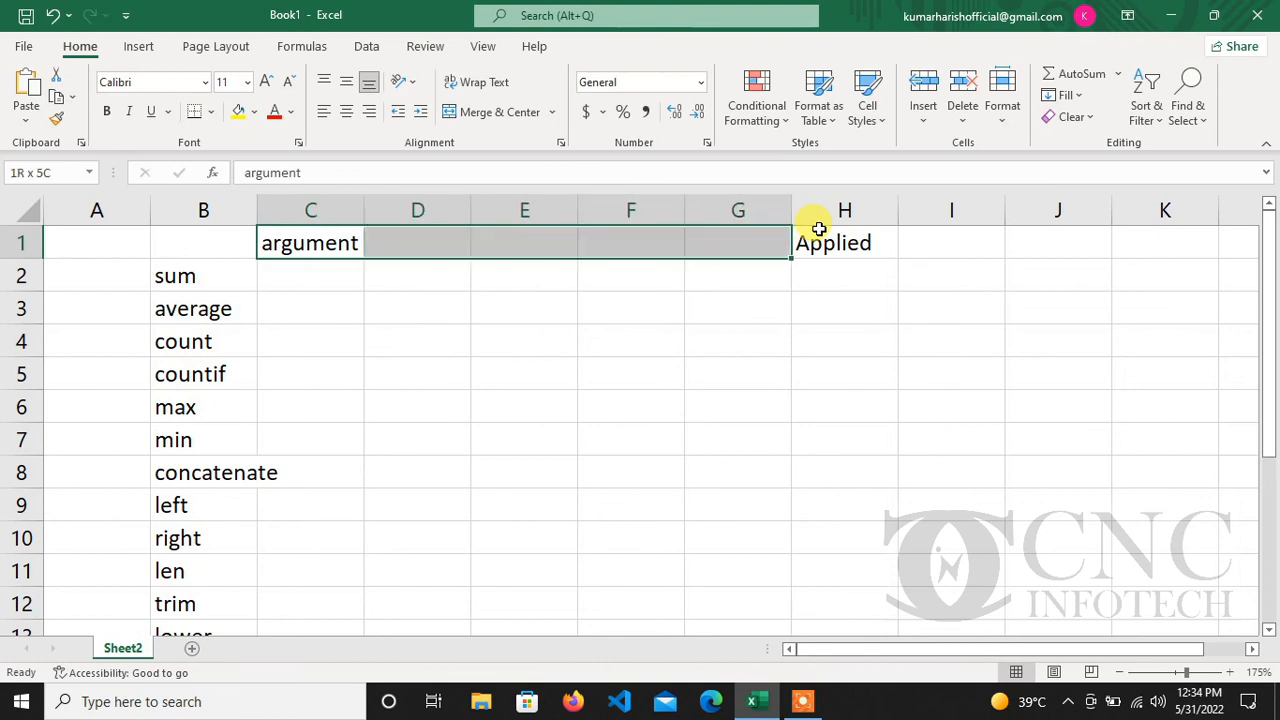
key("ctrl+r")
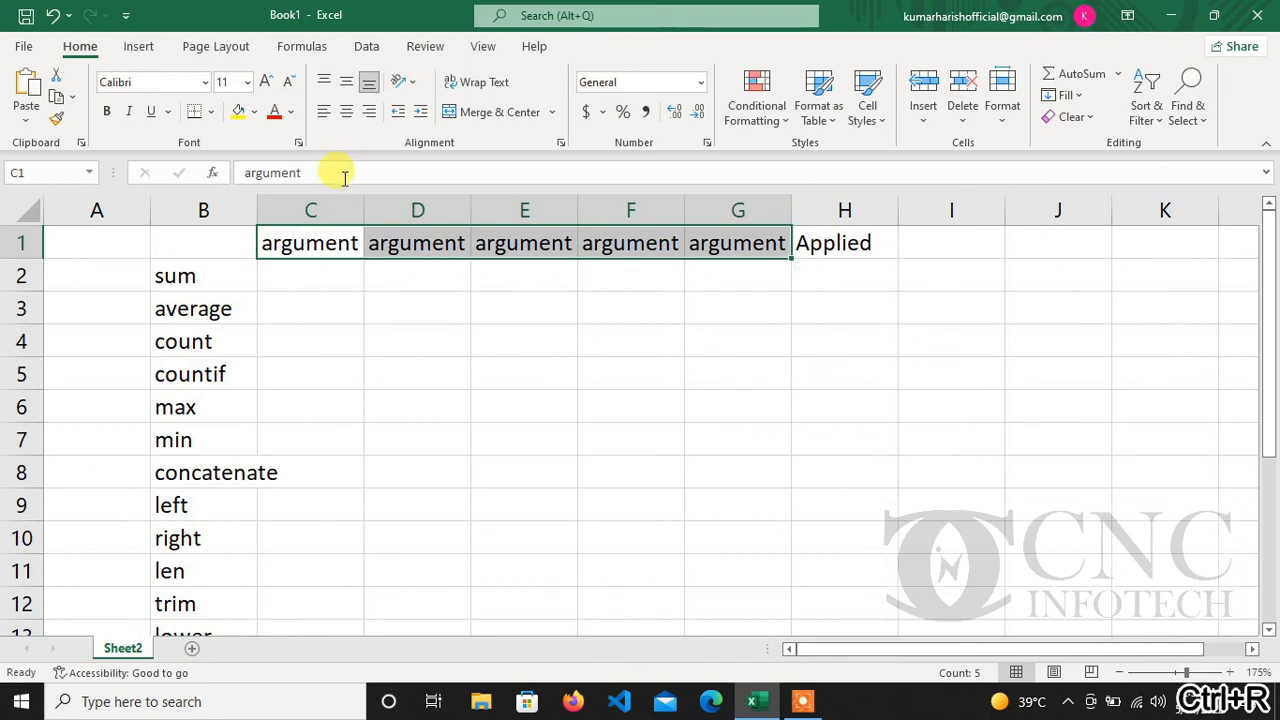
Enter the heading "Function name" in cell B1 and widen column B to fit it
left_click(230, 236)
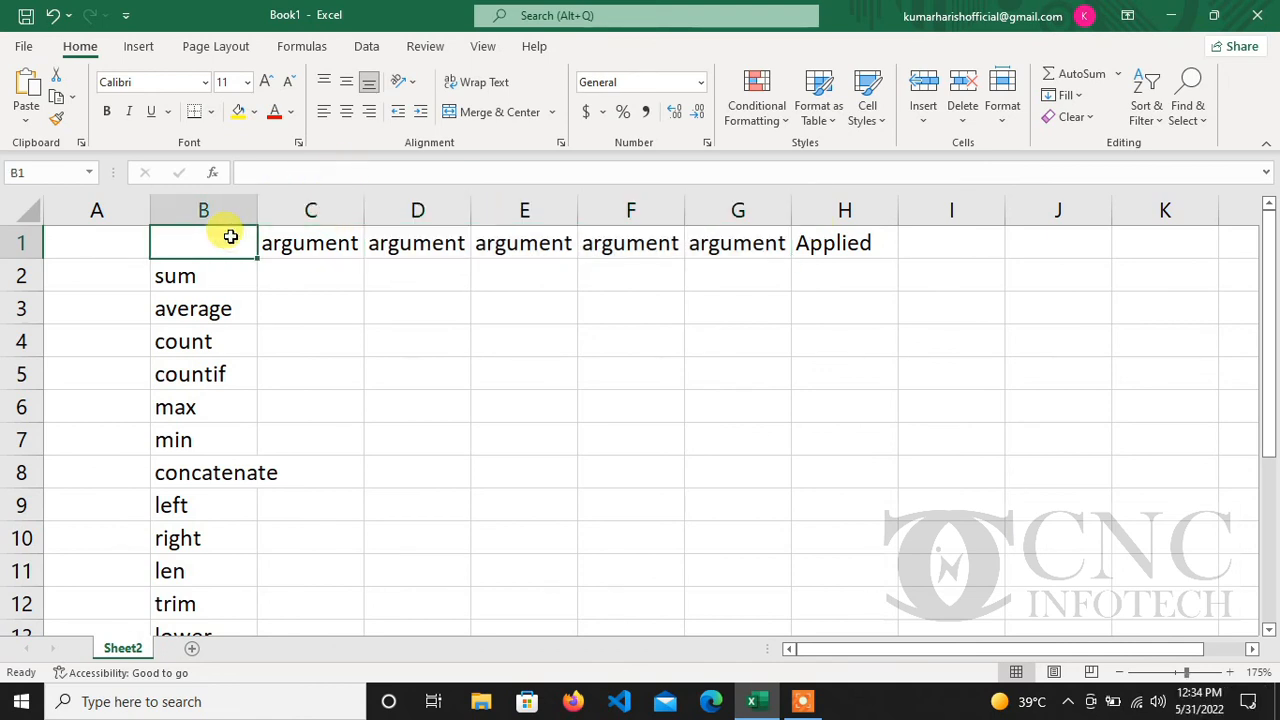
type("Function ")
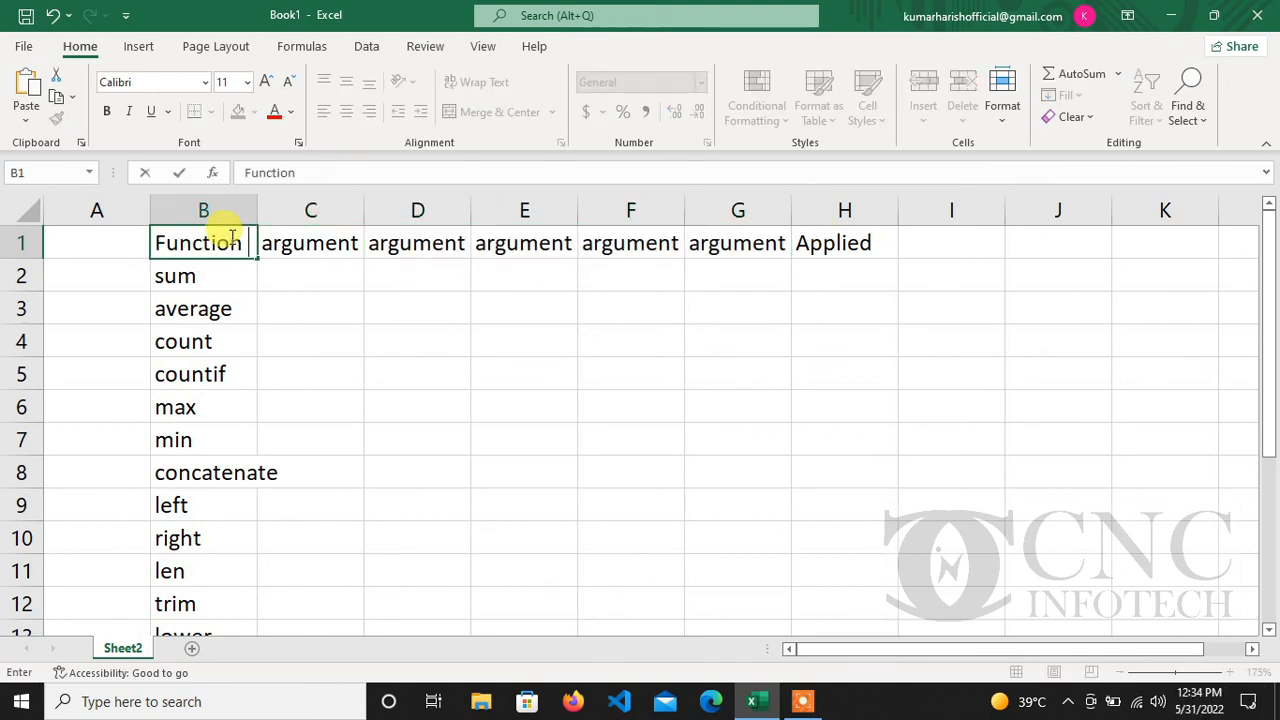
type("name")
key("Tab")
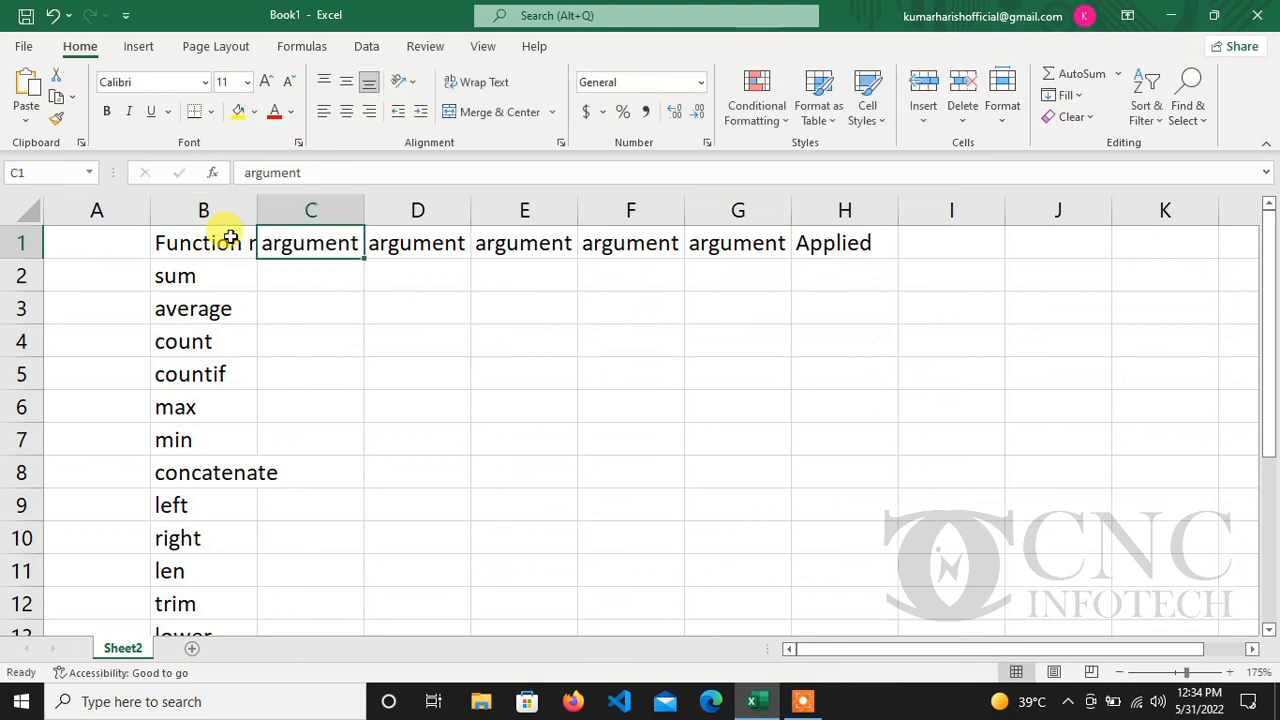
left_click_drag(257, 207, 326, 207)
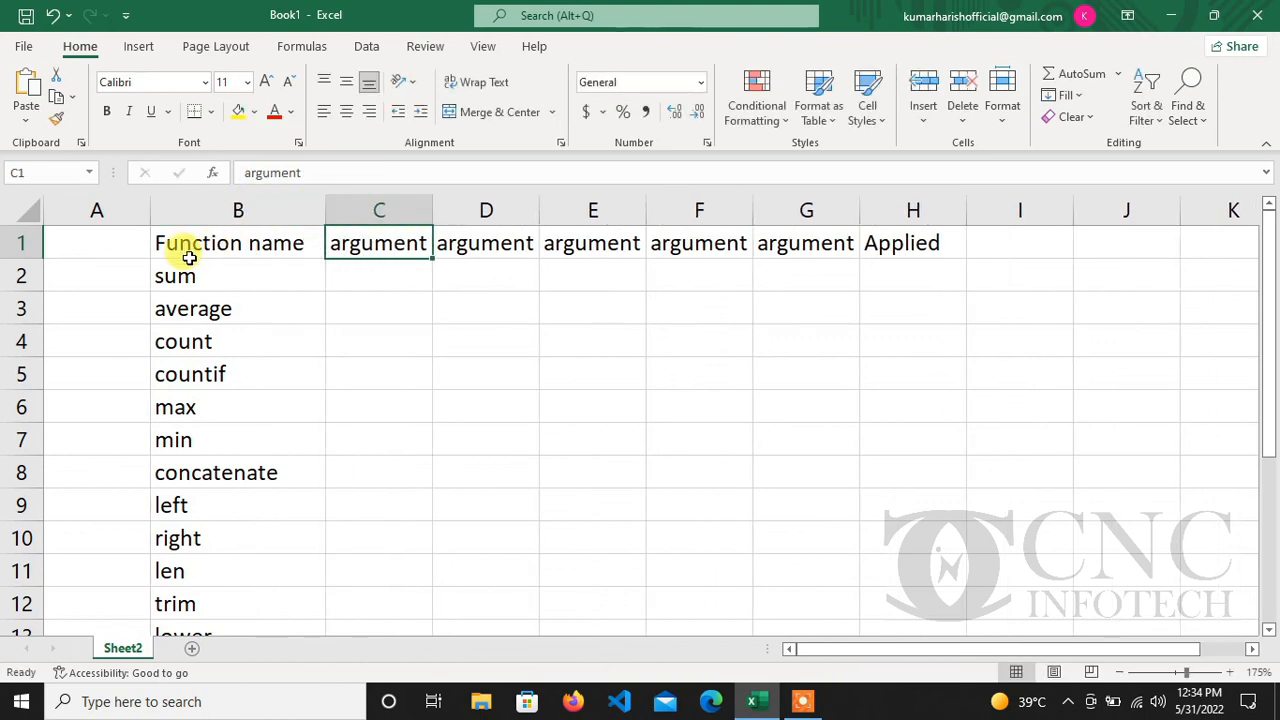
Apply the Neutral cell style to the header cells B1 through H1
left_click_drag(177, 249, 925, 218)
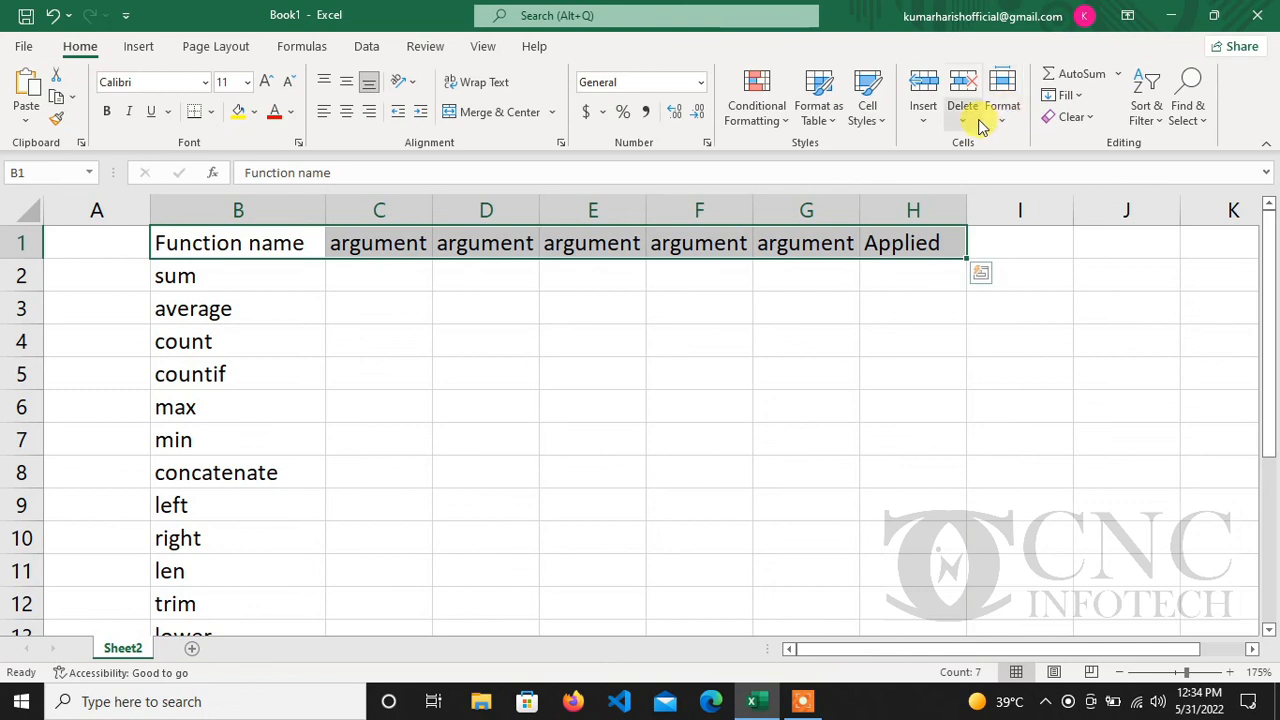
left_click(879, 127)
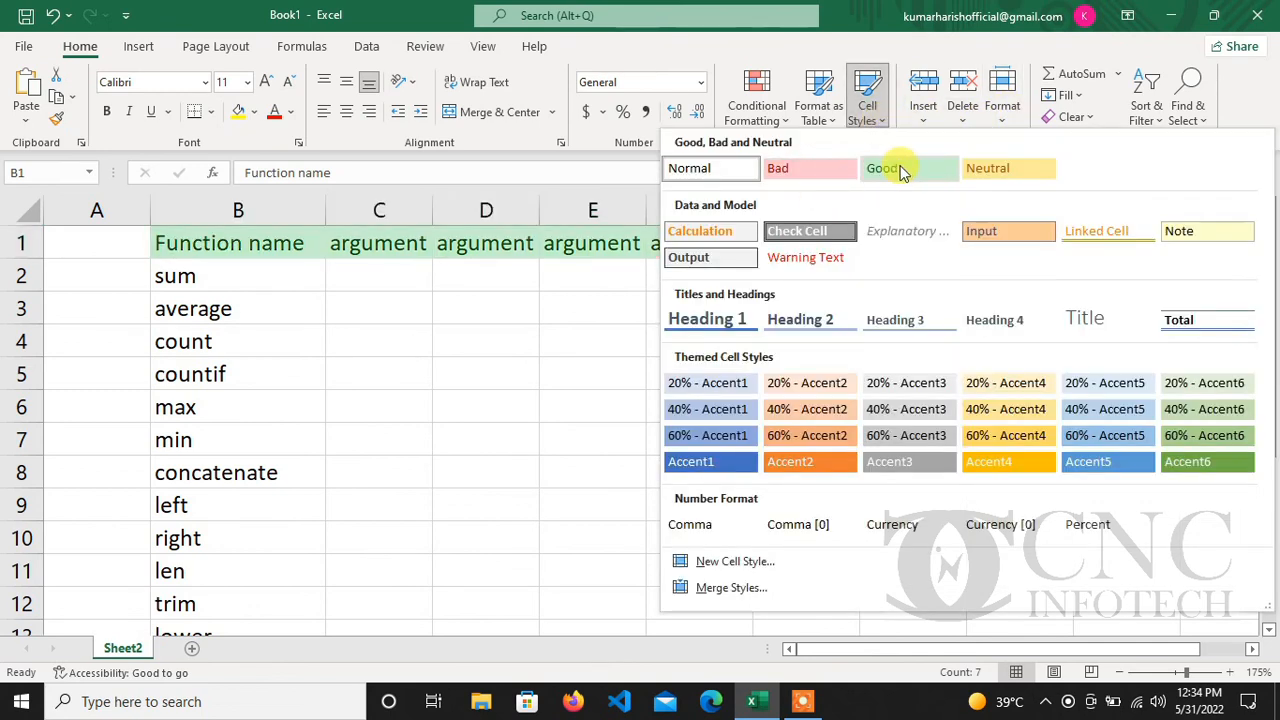
left_click(975, 170)
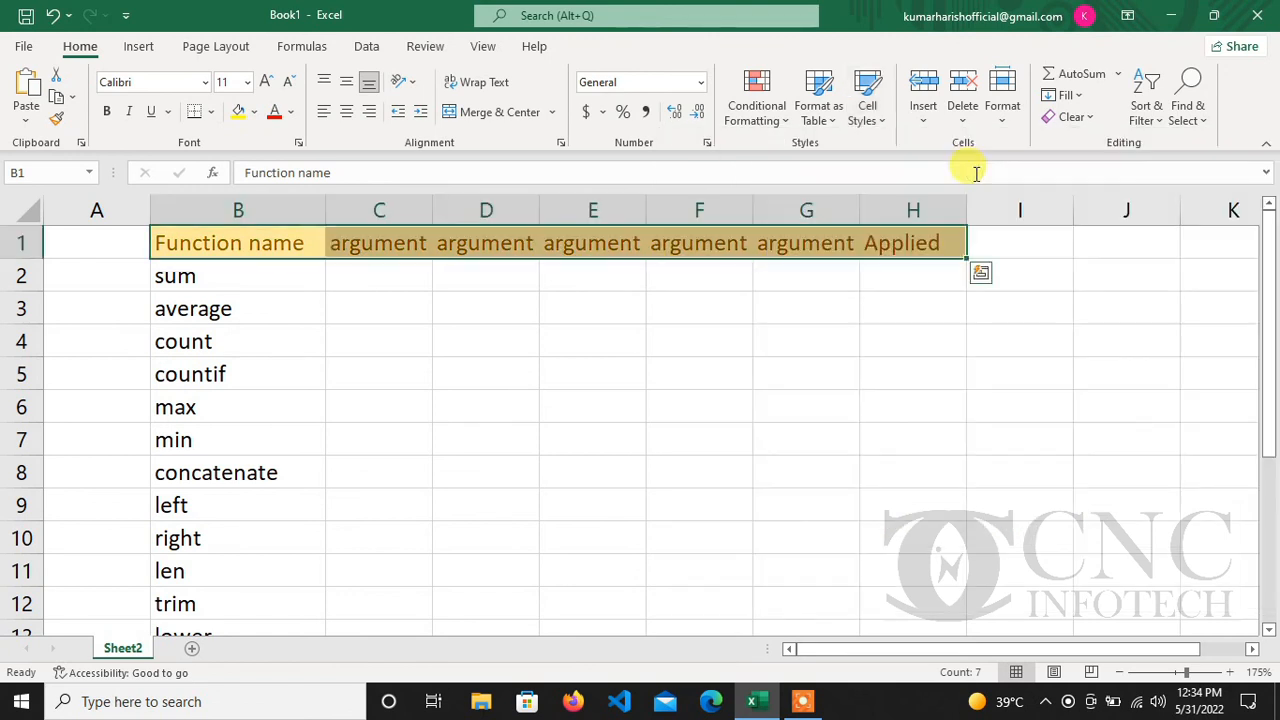
Apply the Good cell style to the function names in B2 through B17
left_click_drag(209, 277, 238, 572)
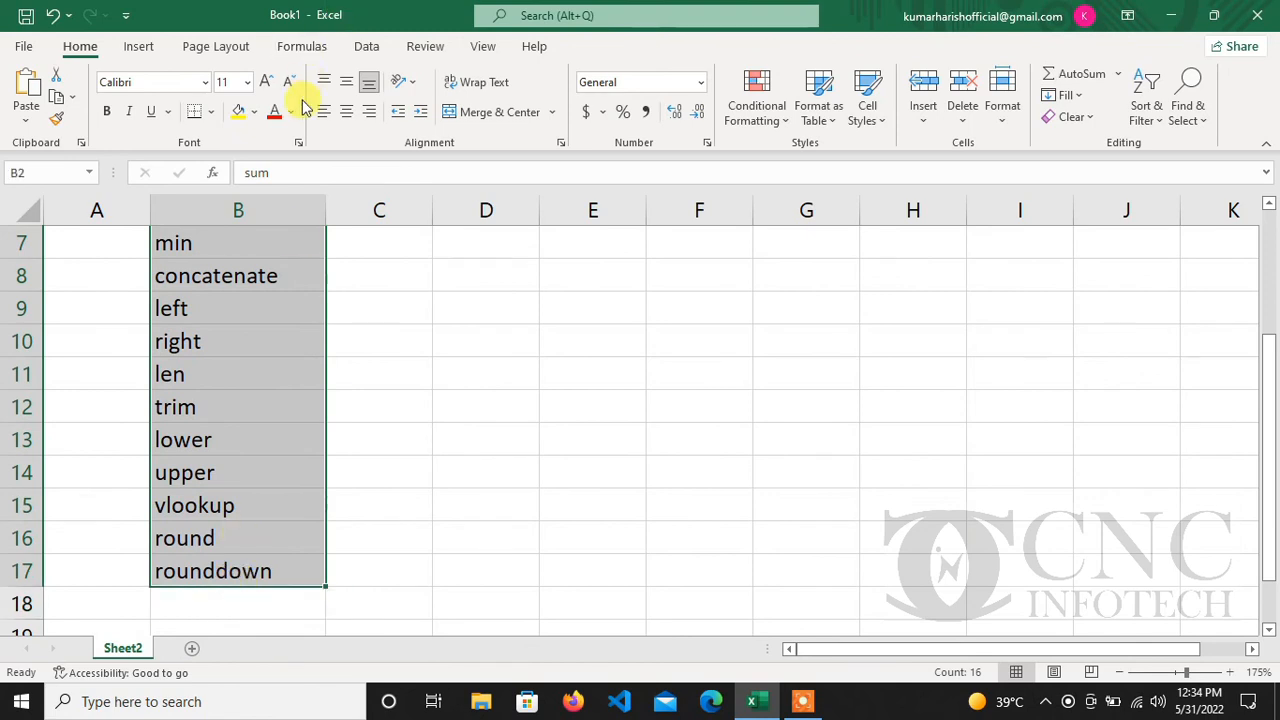
left_click(865, 113)
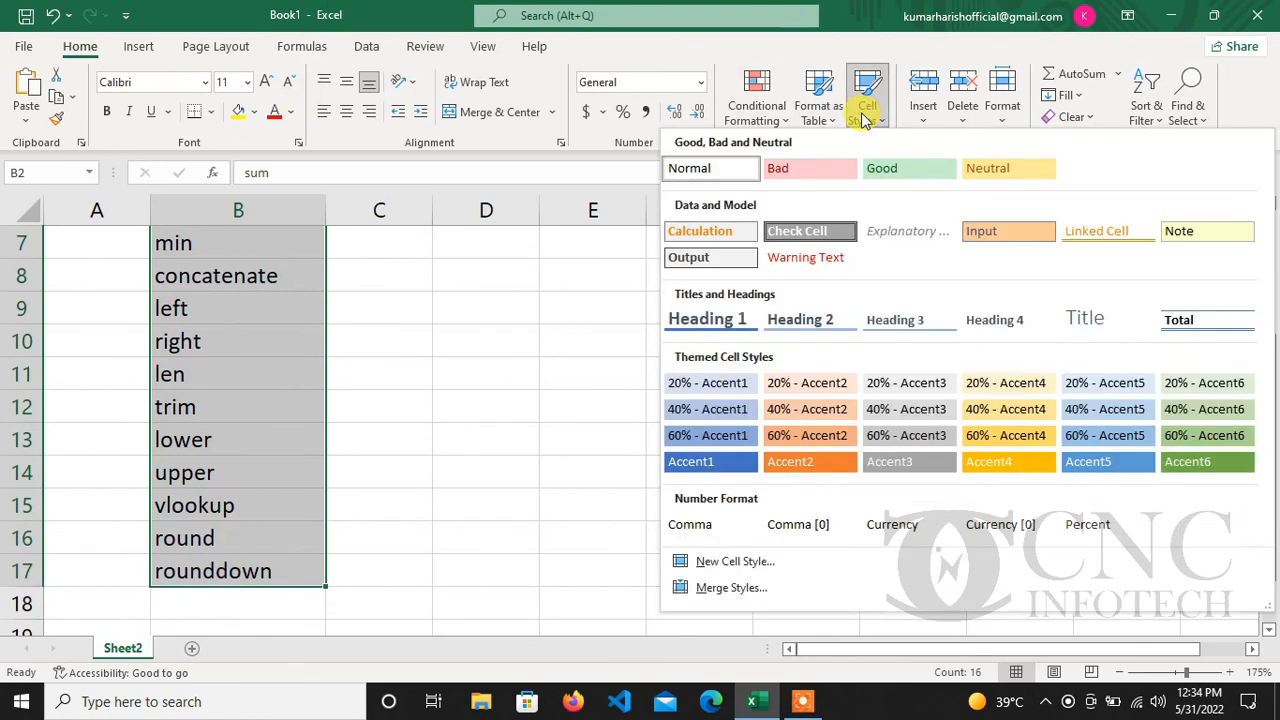
left_click(882, 168)
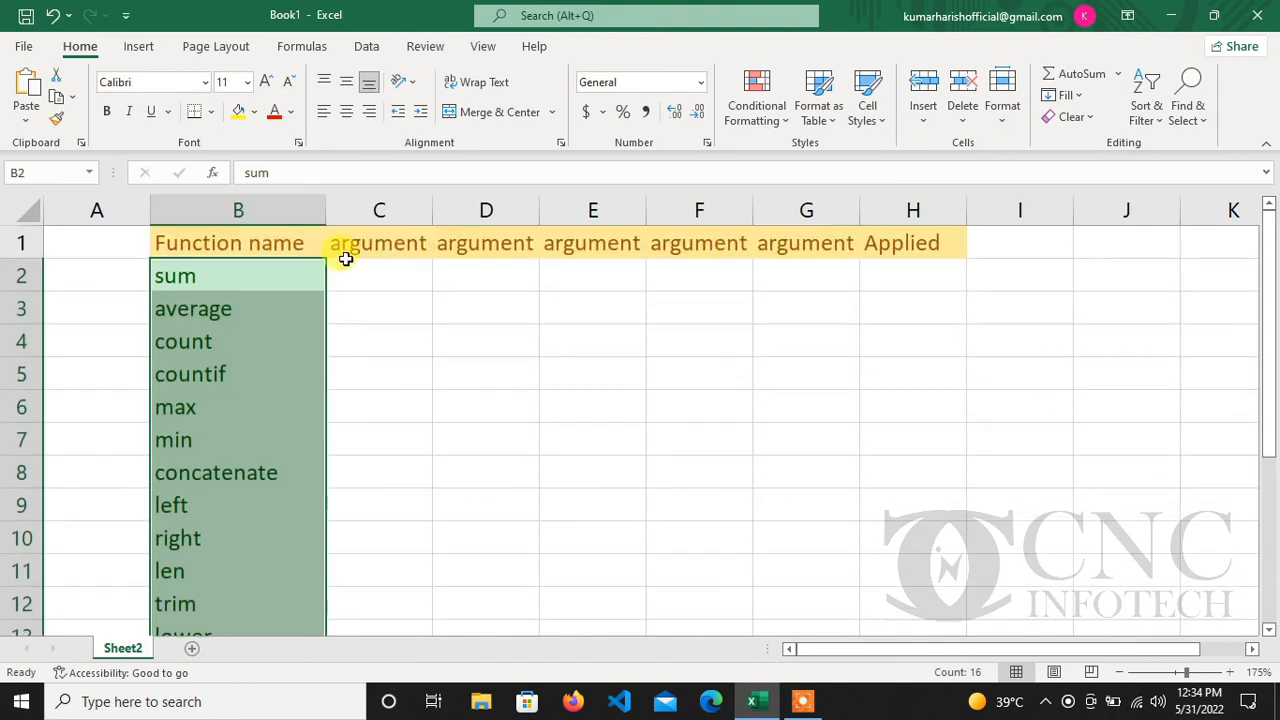
Add all borders to the whole table range B1:H17
left_click_drag(189, 236, 923, 574)
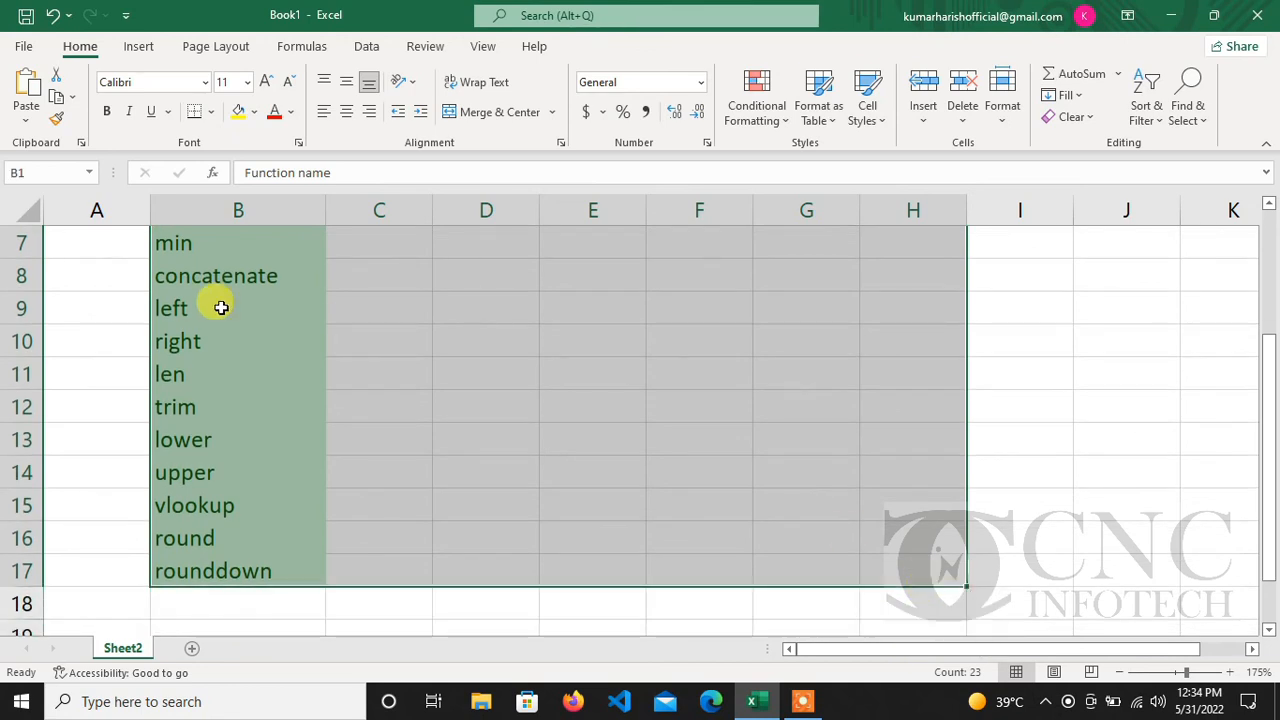
left_click(210, 112)
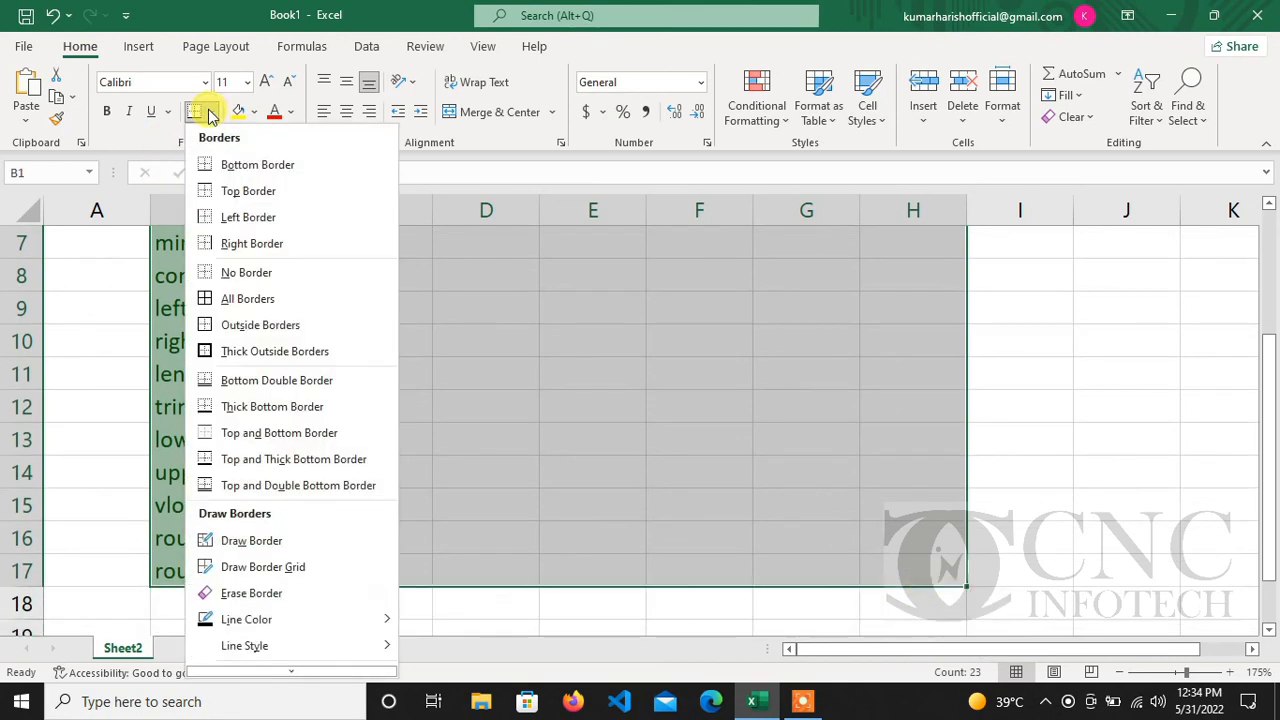
left_click(229, 298)
scroll(214, 286, "up", 2)
left_click(432, 330)
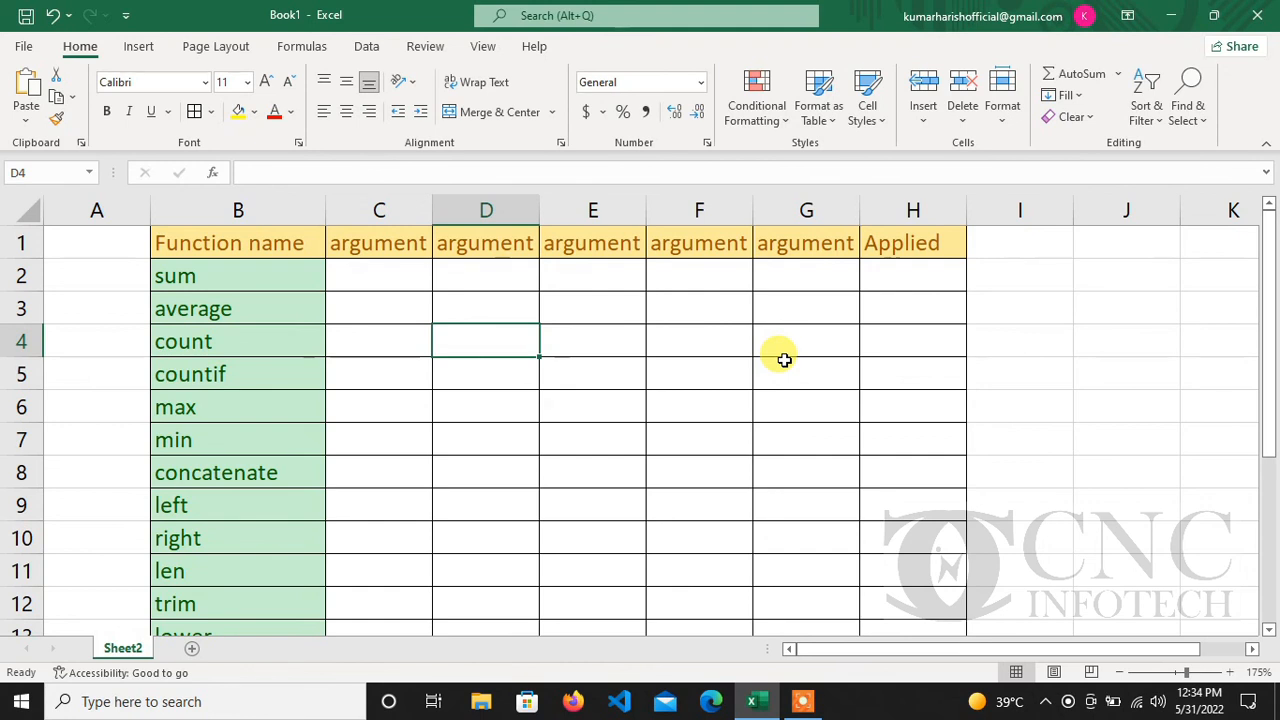
Enter the sum row's arguments 45, 87, 98, 67 and 65 in cells C2 through G2
scroll(784, 360, "down", 3, "ctrl")
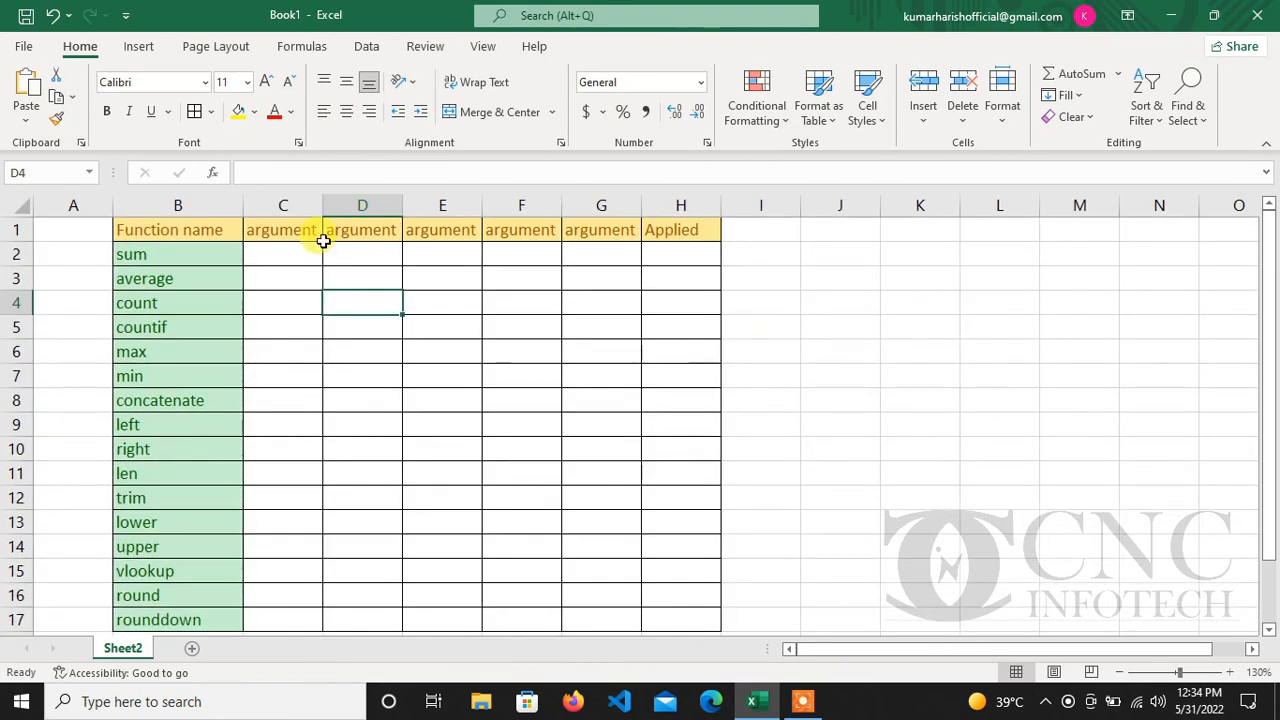
left_click(260, 257)
type("45")
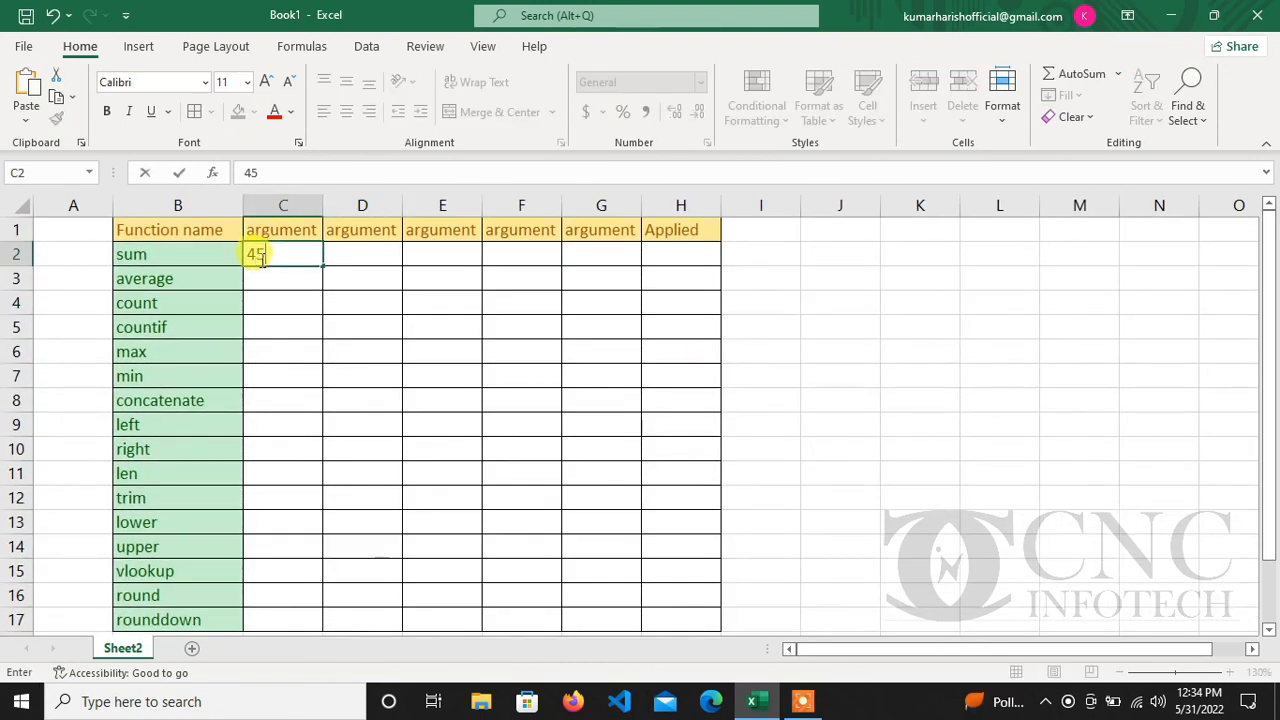
type("`87`")
key("BackSpace")
key("BackSpace")
key("BackSpace")
type("5")
key("Tab")
type("87")
key("Tab")
type("9")
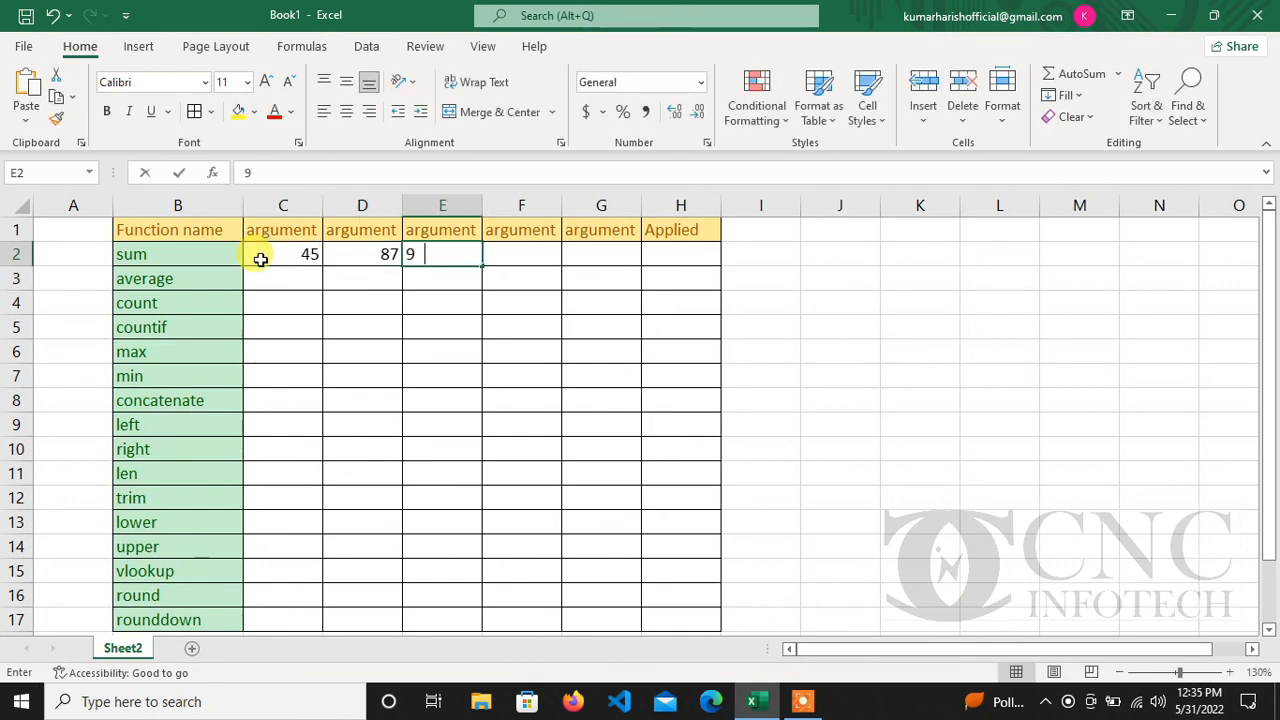
type("8")
key("Tab")
type("67")
key("Tab")
type("65")
key("ctrl+Return")
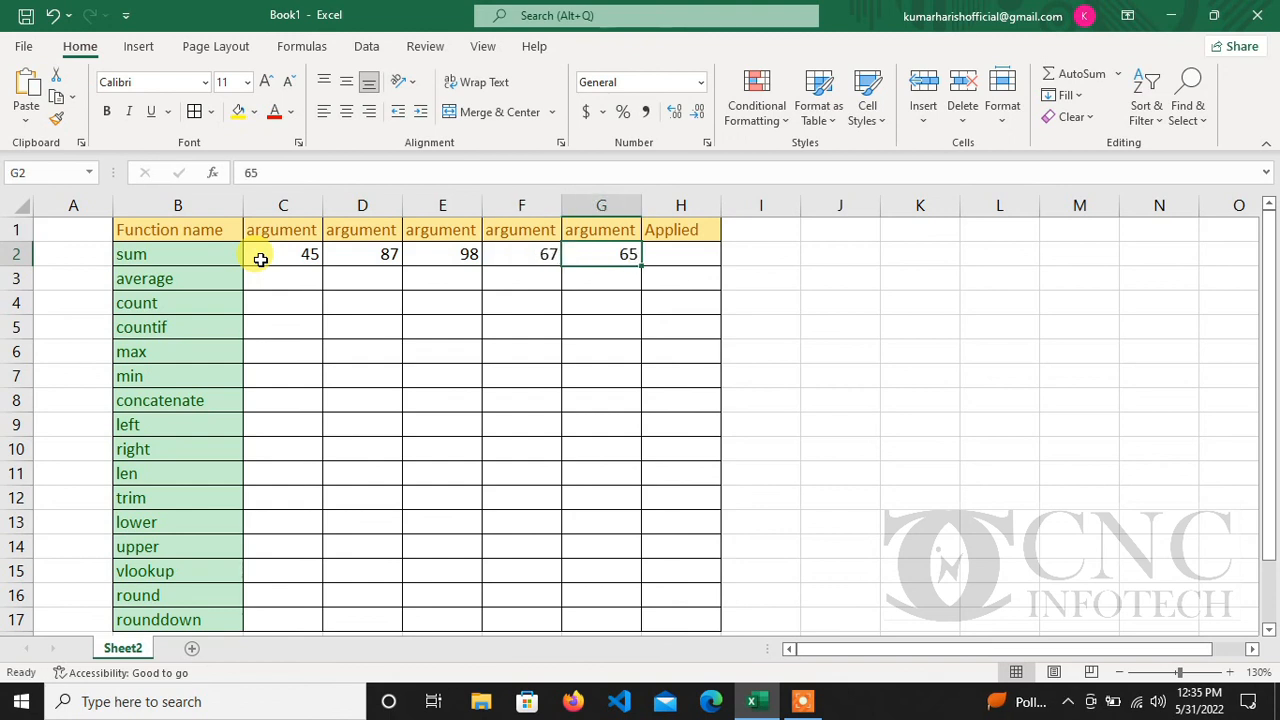
Enter the formula =SUM(C2:G2) in the sum row's Applied cell, H2, and reselect that cell to review it
key("Tab")
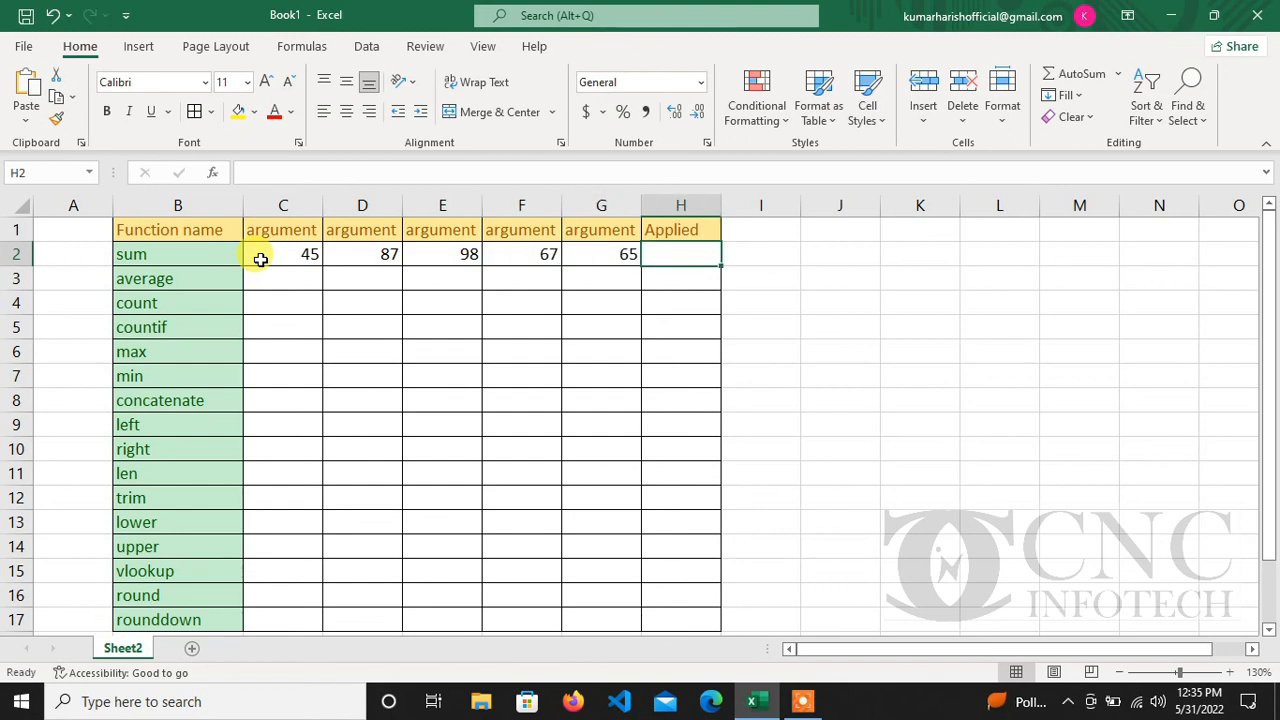
type("=")
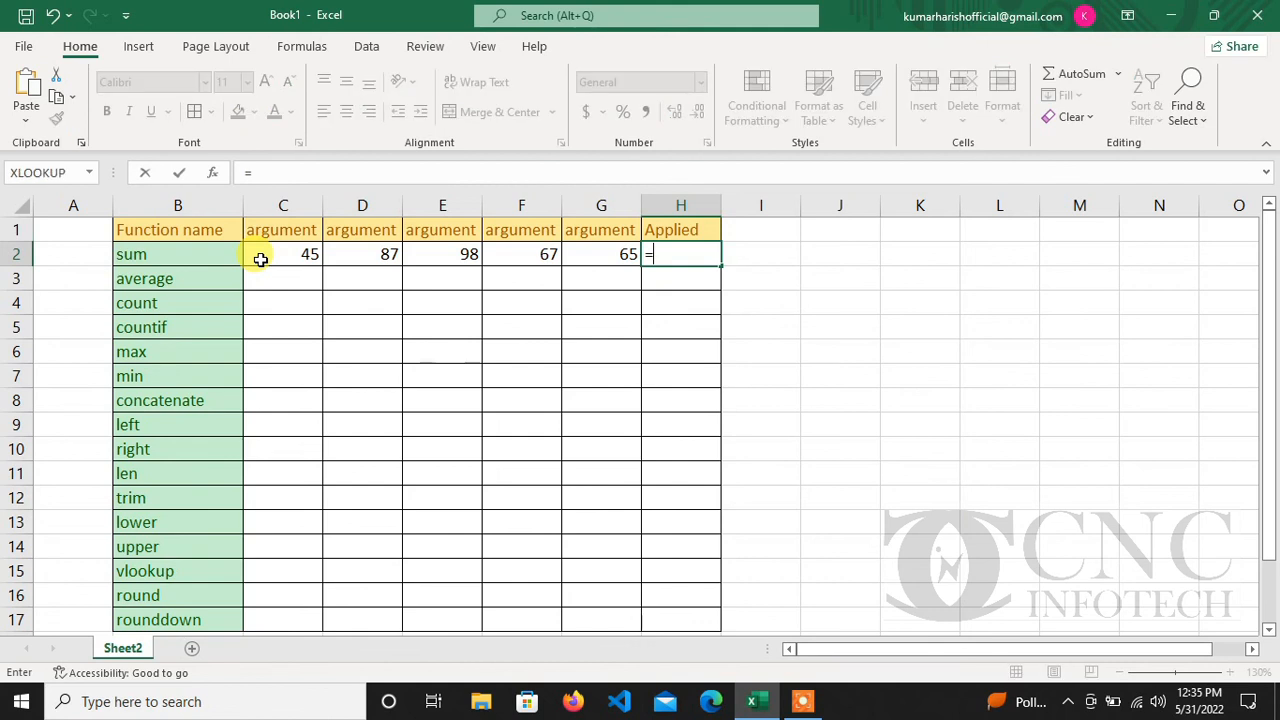
type("sum")
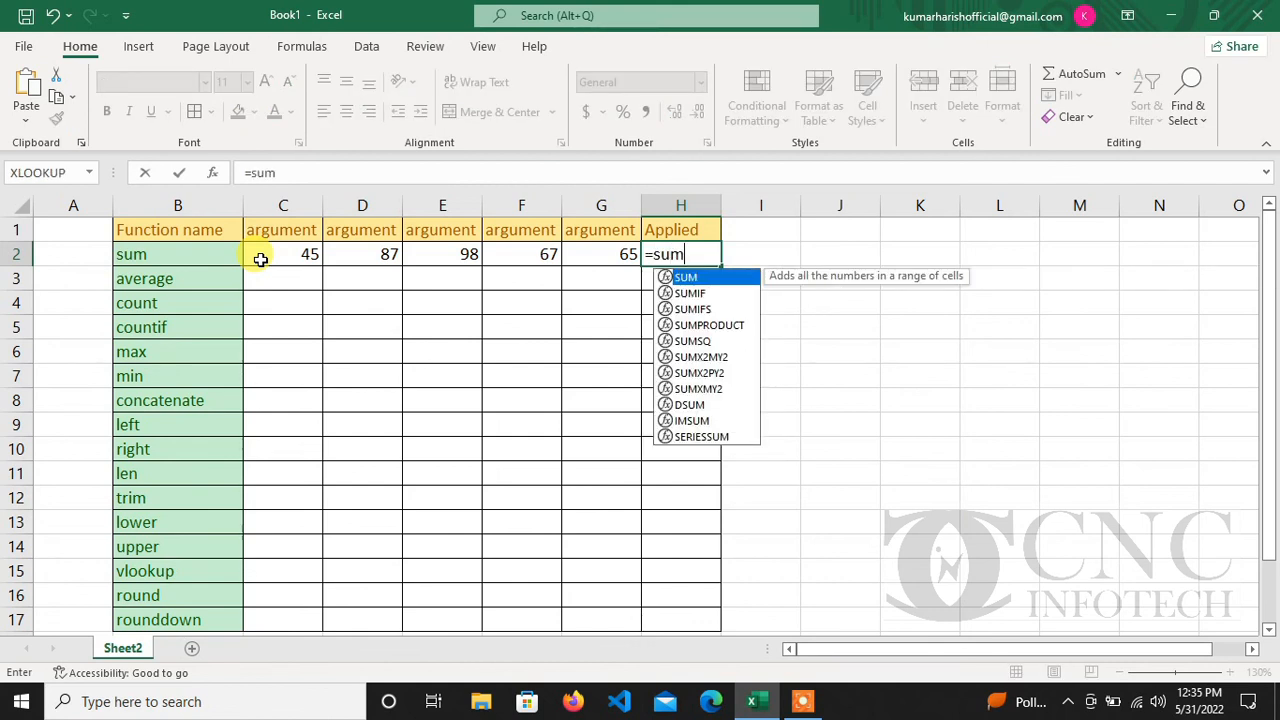
type("(")
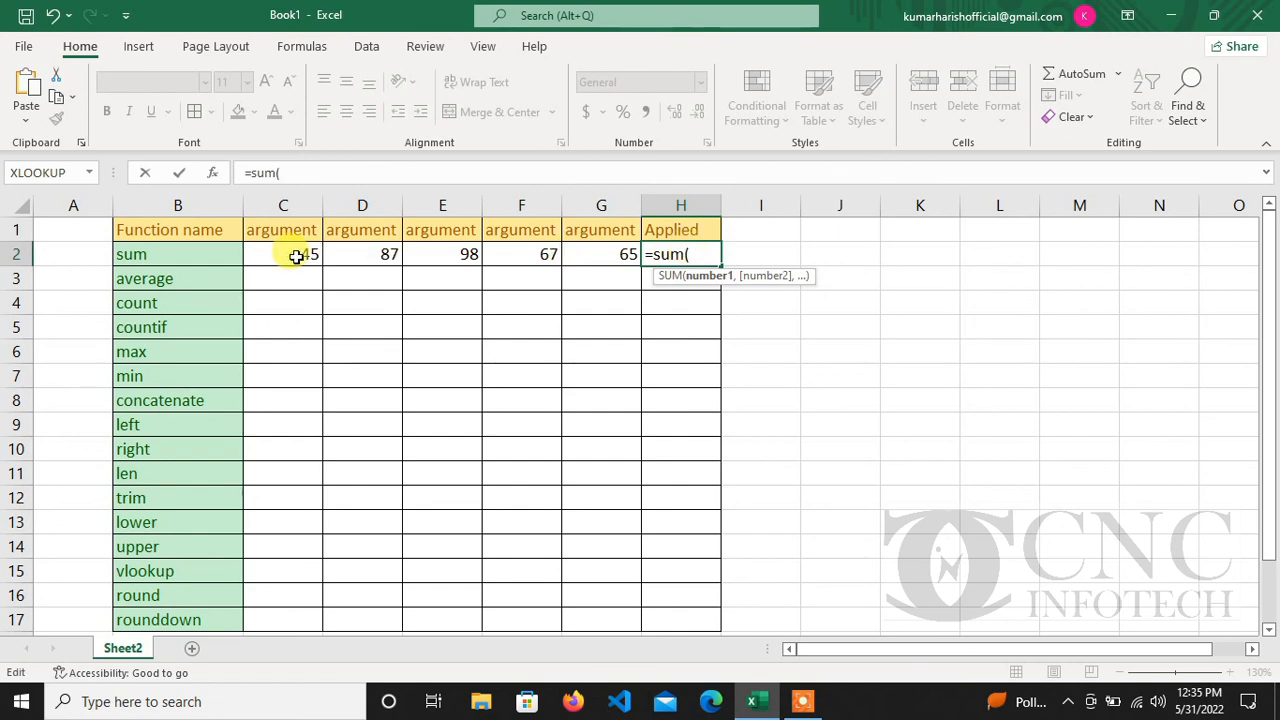
left_click_drag(297, 256, 609, 249)
type(")")
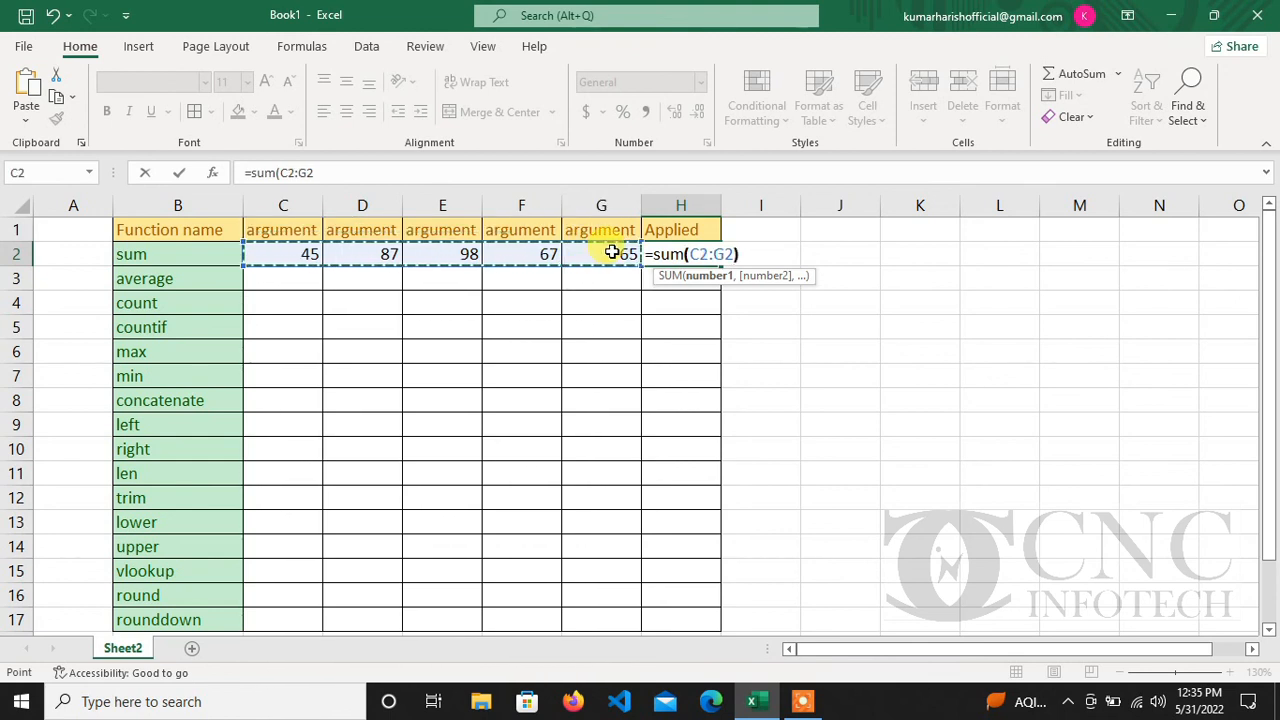
key("Return")
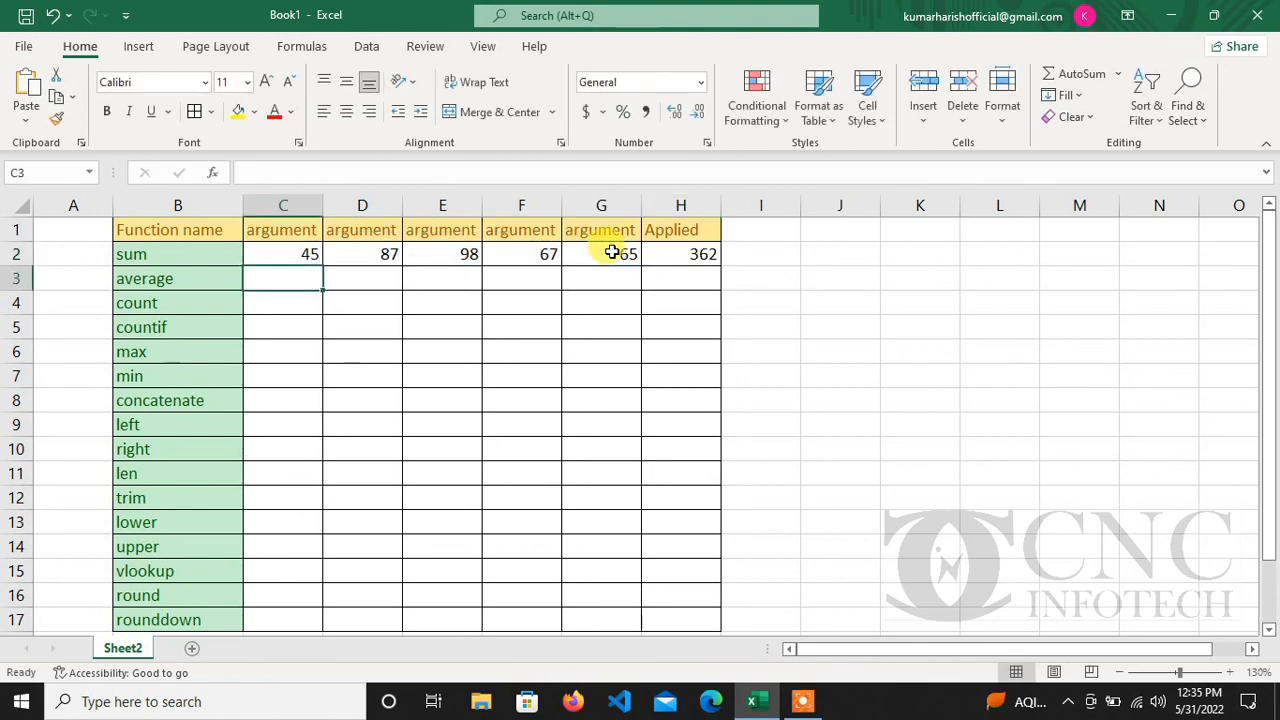
left_click(688, 253)
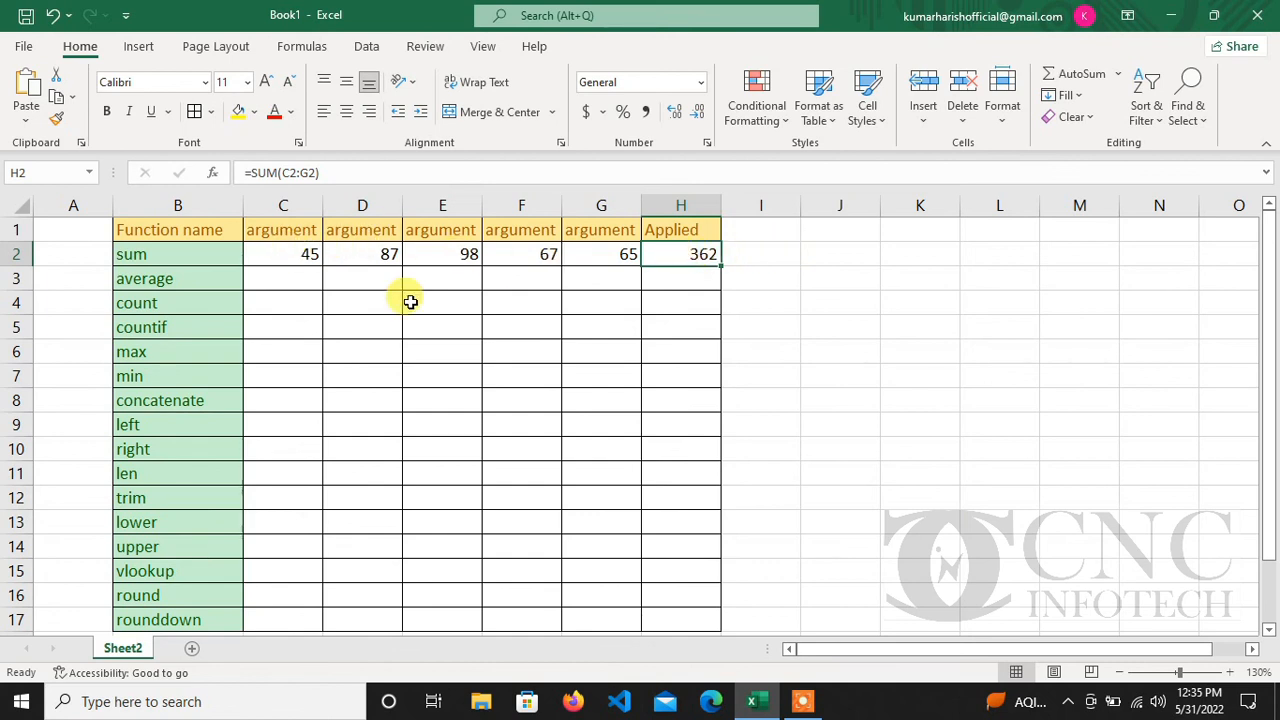
Fill the sum row's arguments in C2:G2 down into the average row
left_click(296, 285)
left_click_drag(284, 250, 620, 253)
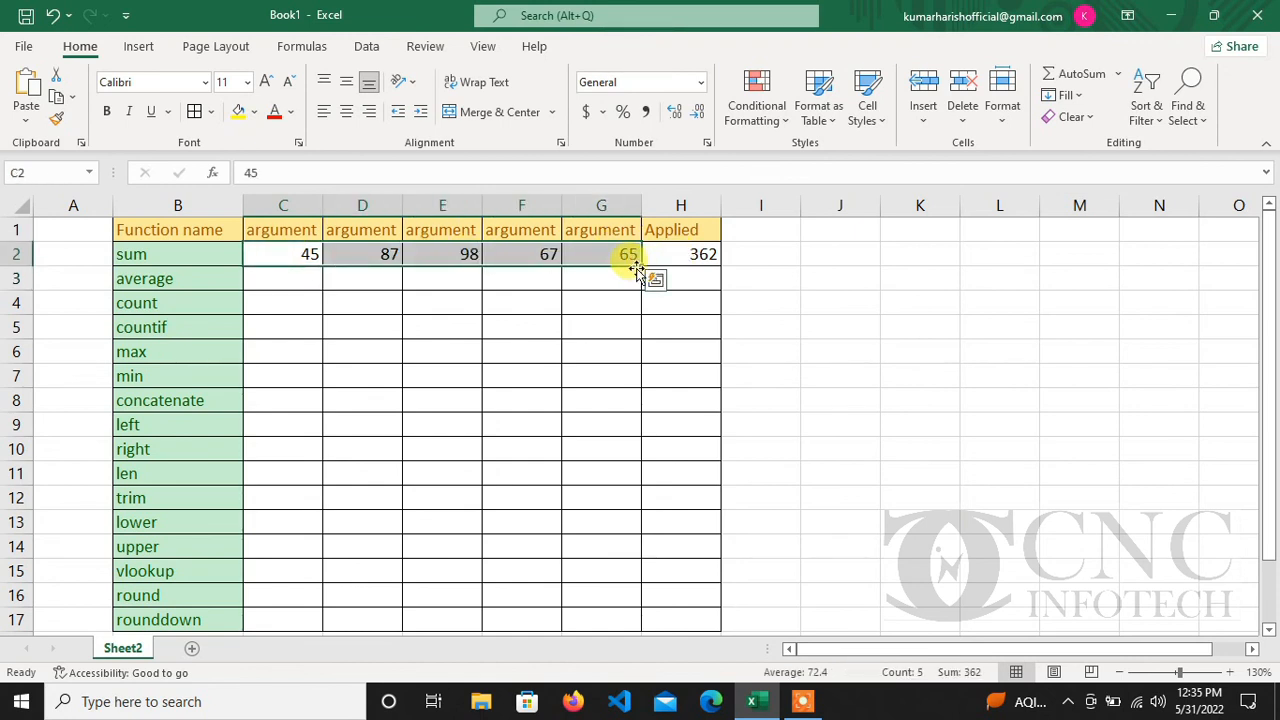
left_click_drag(640, 268, 642, 287)
Enter the formula =AVERAGE(C3:G3) in the average row's Applied cell, H3
left_click(679, 285)
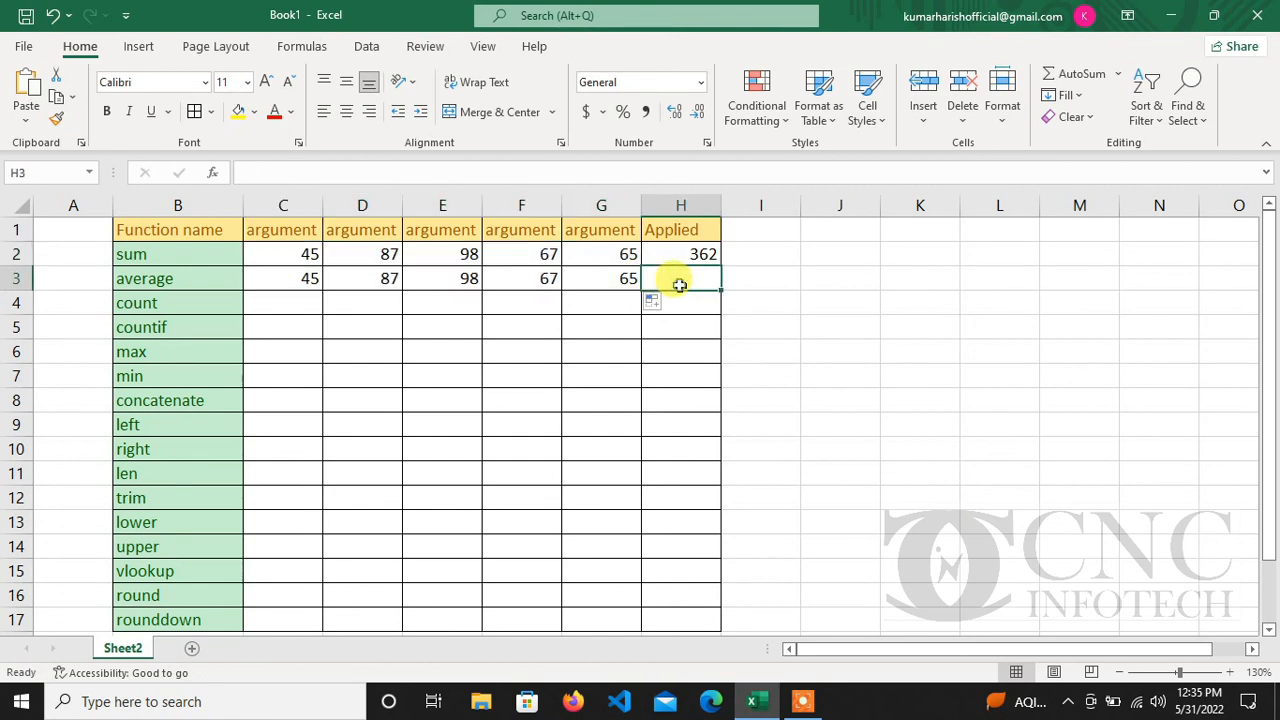
type("=aver")
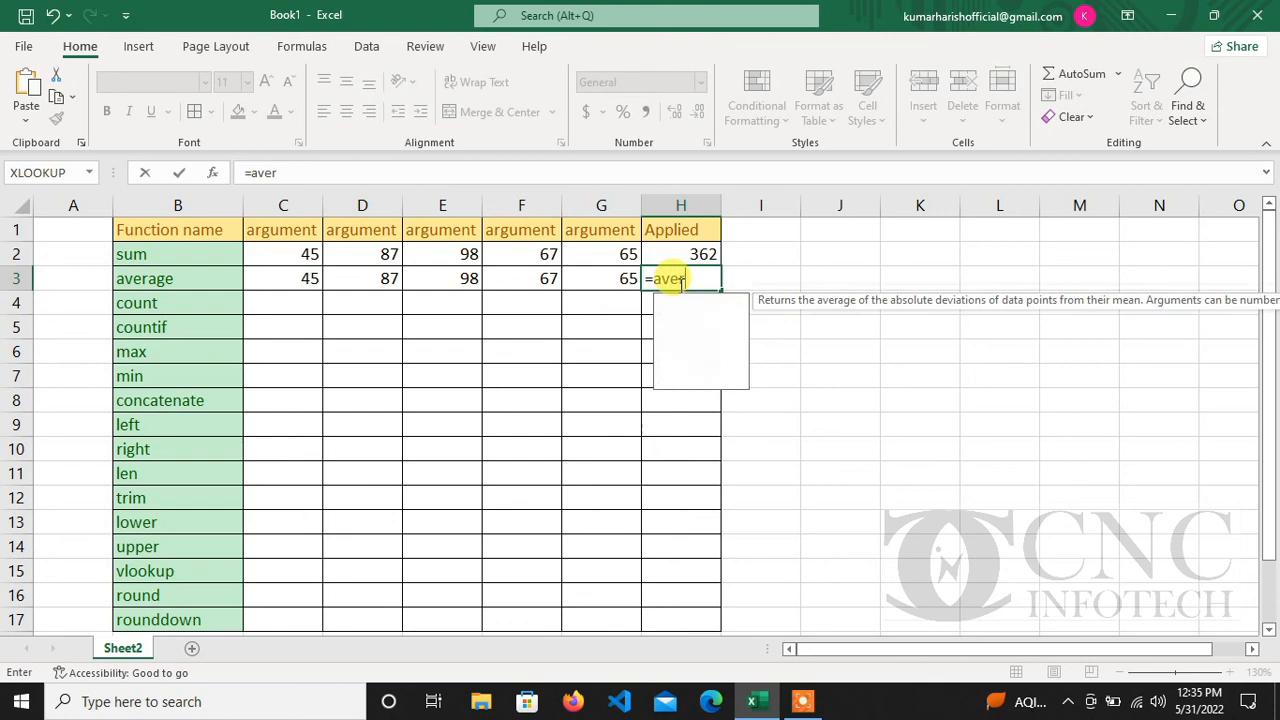
type("a")
key("Tab")
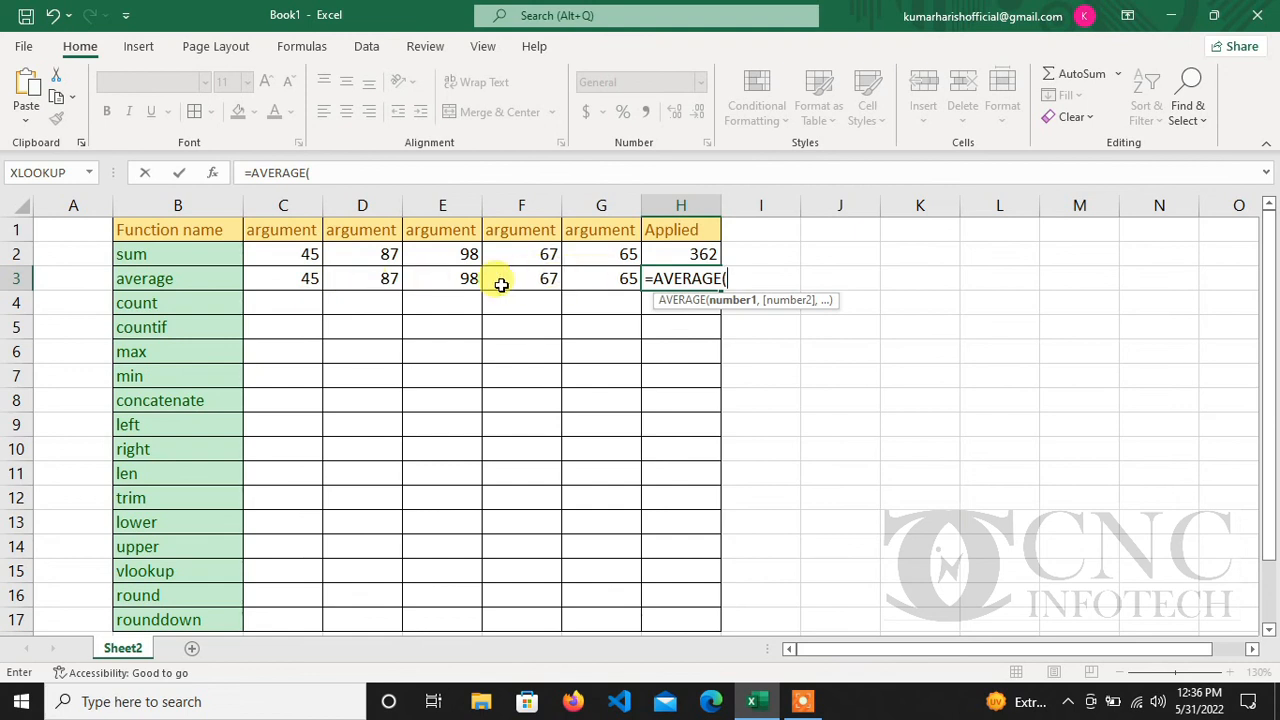
left_click_drag(272, 272, 607, 280)
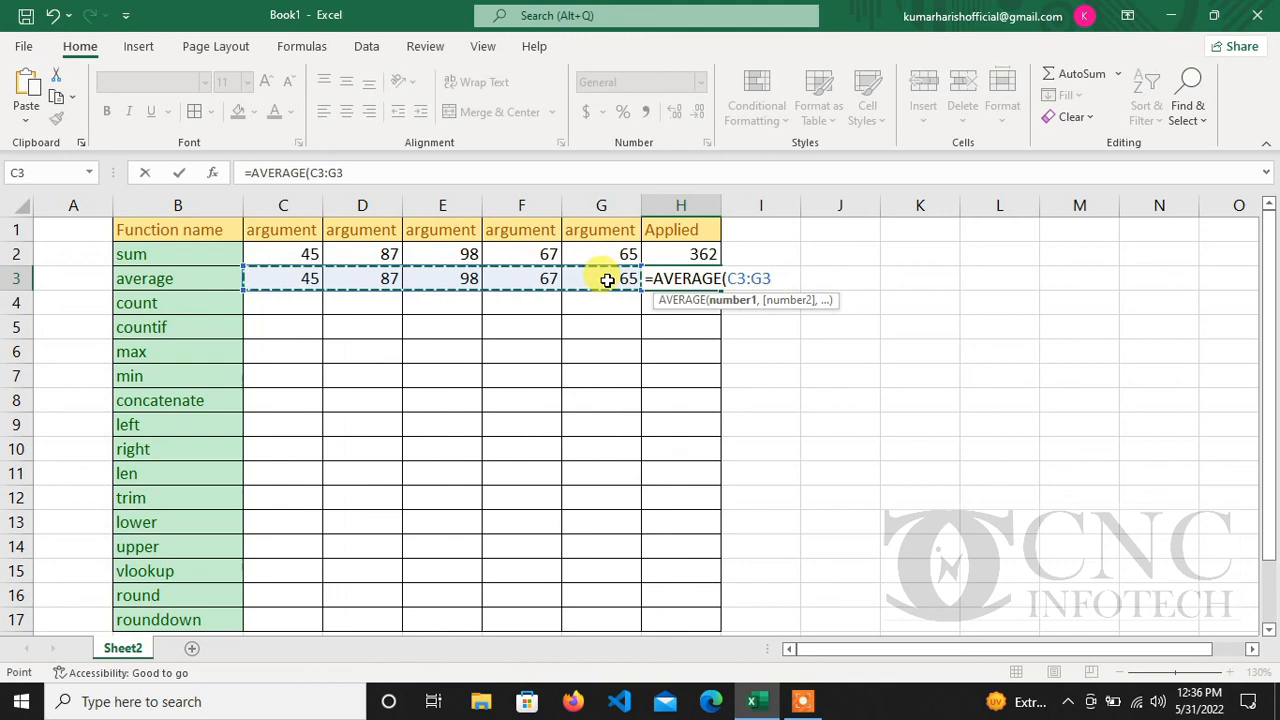
type(")")
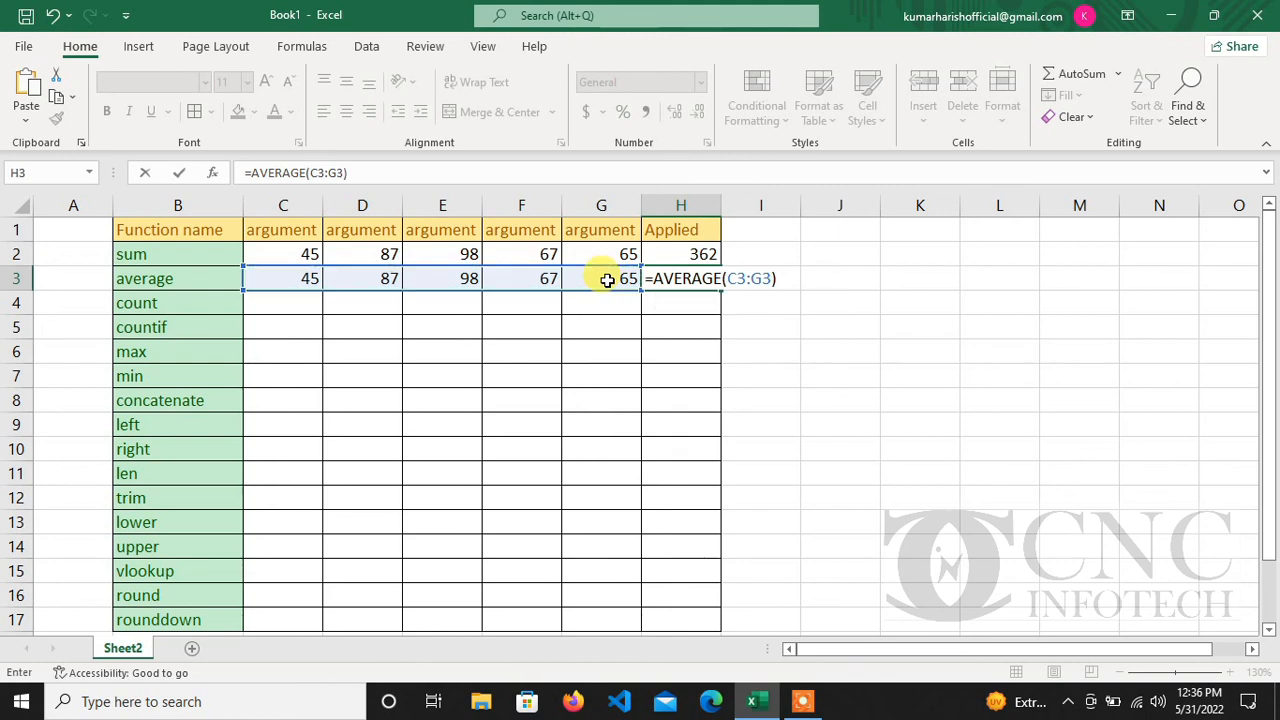
key("Return")
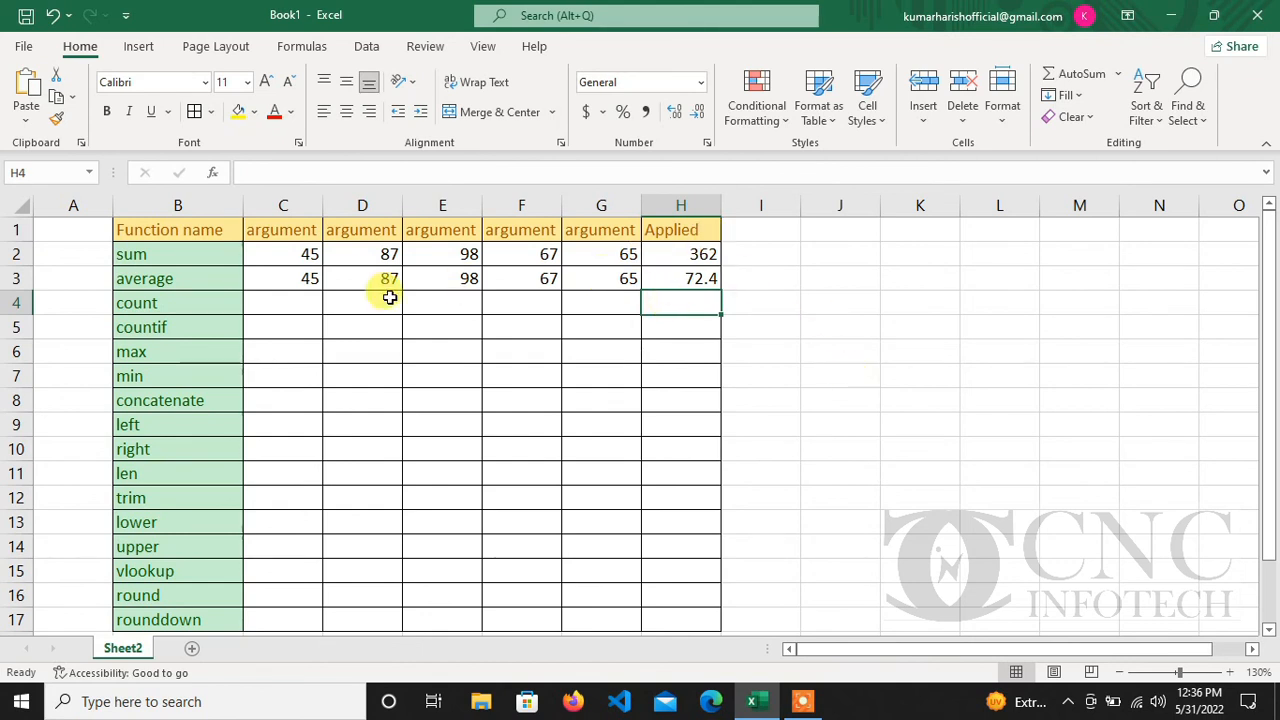
Check the average of C3:G3 in the selection summary and fill these arguments down through the min row, row 7
left_click_drag(279, 271, 620, 280)
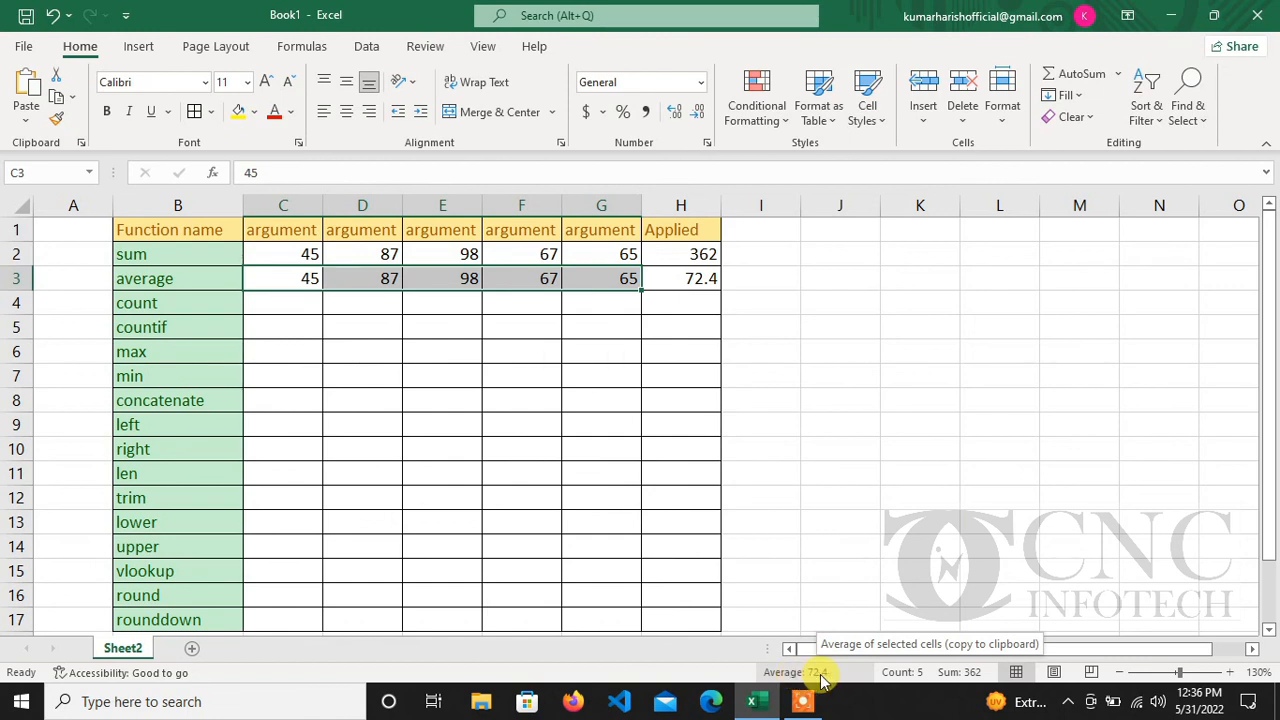
left_click(296, 306)
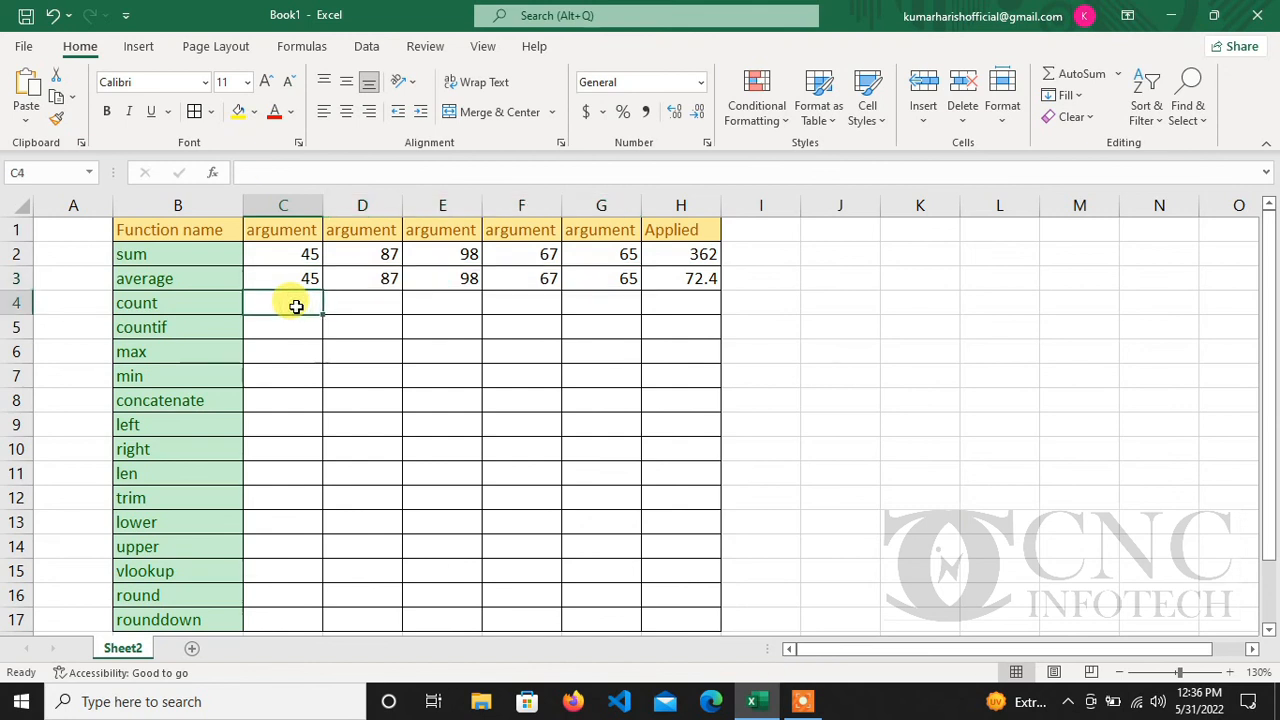
left_click_drag(280, 272, 654, 390)
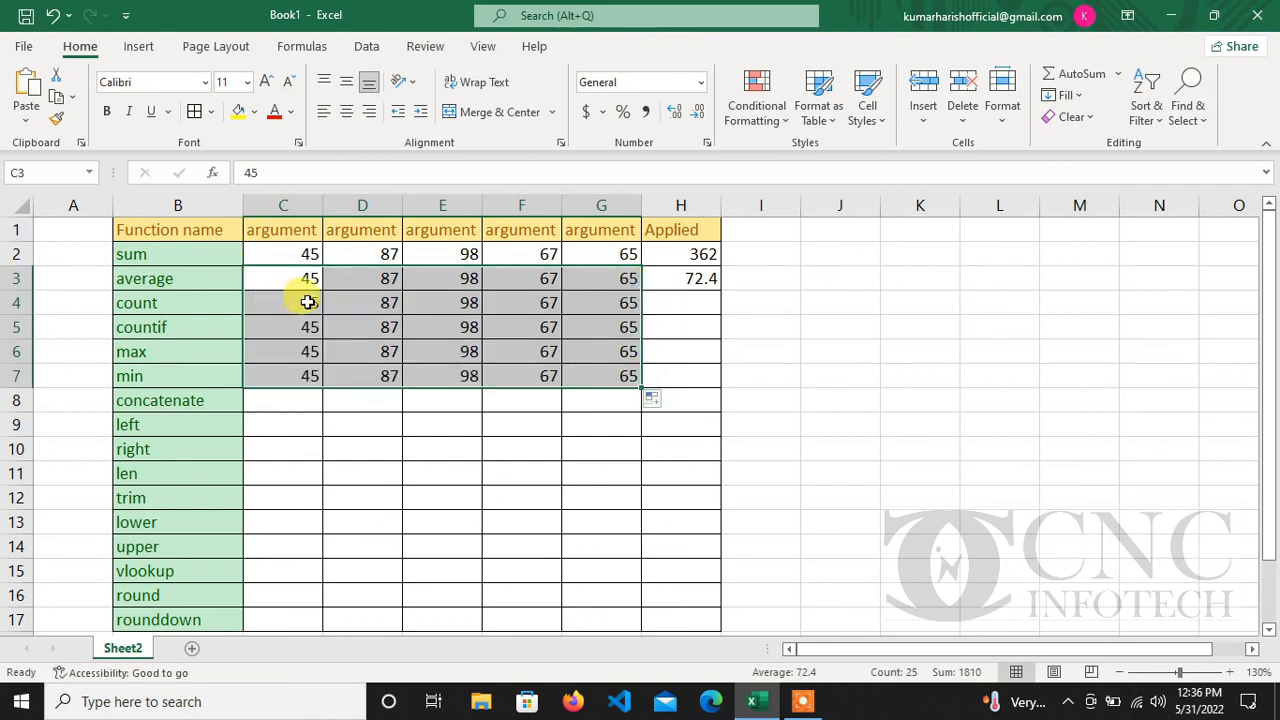
left_click(308, 302)
Enter the formula =COUNT(C4:G4) in the count row's Applied cell, H4
left_click(703, 305)
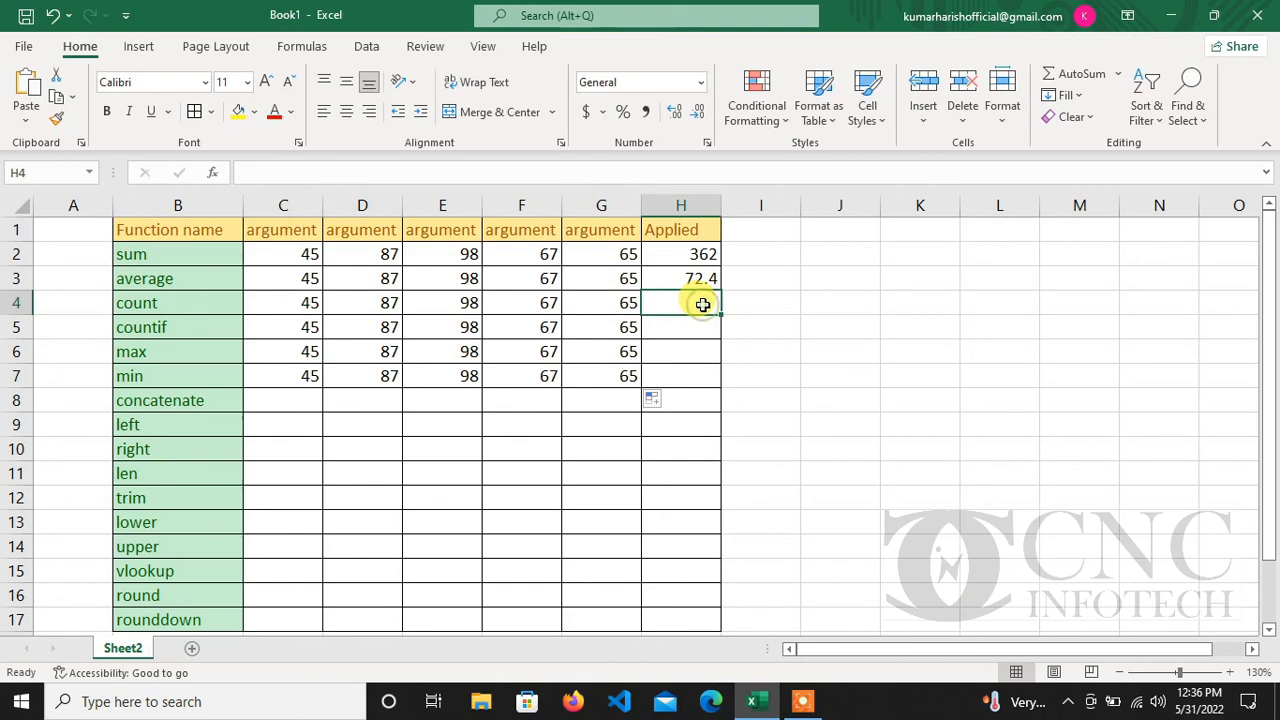
type("=count")
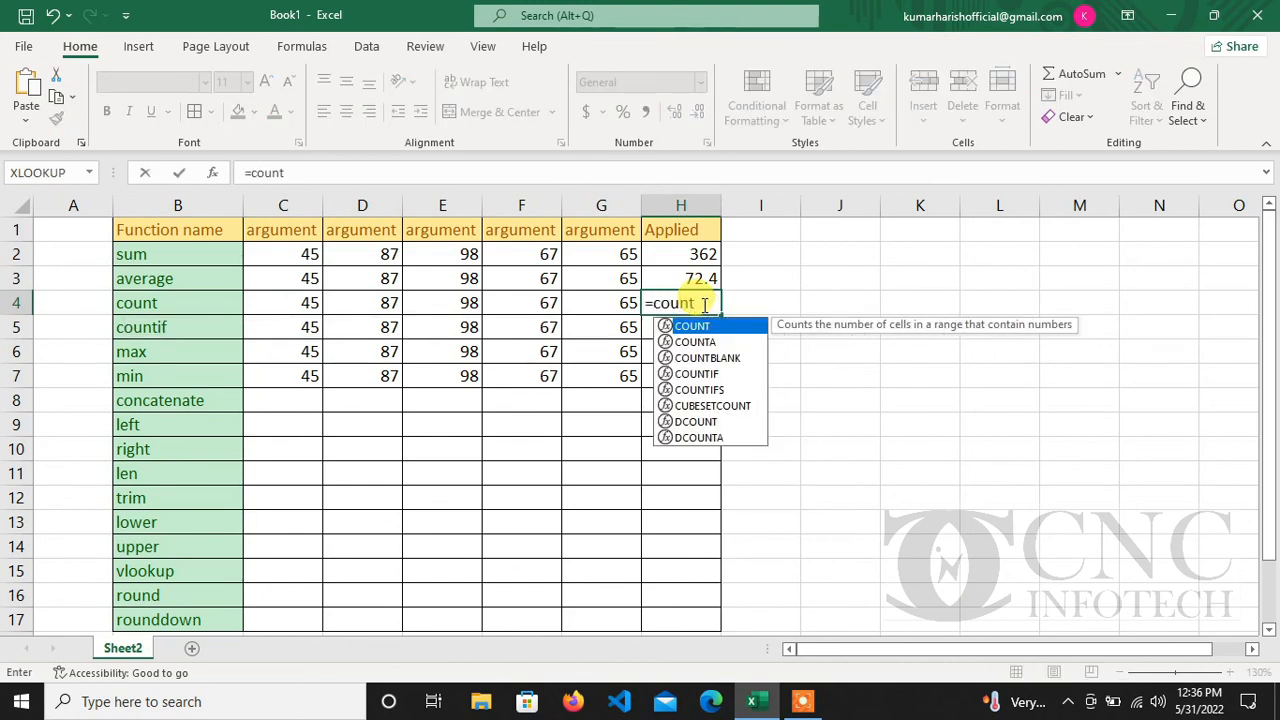
type("(")
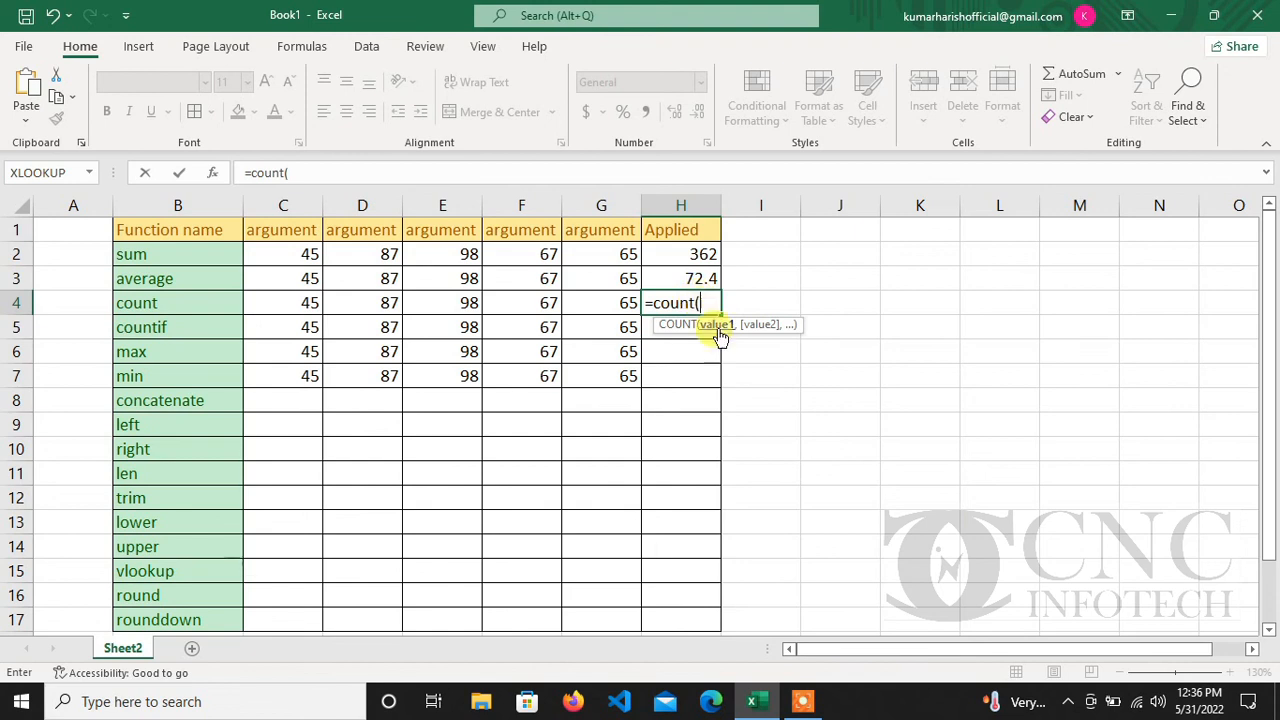
left_click_drag(291, 305, 597, 308)
type(")")
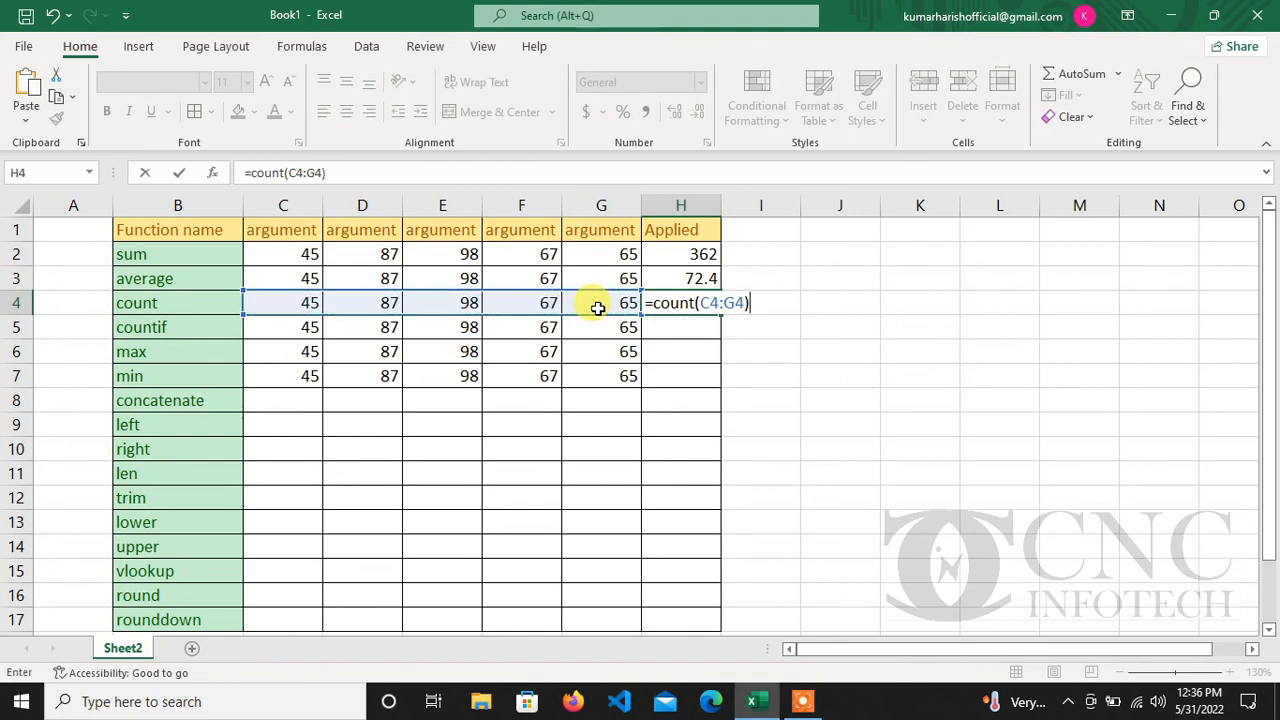
key("Return")
left_click(698, 301)
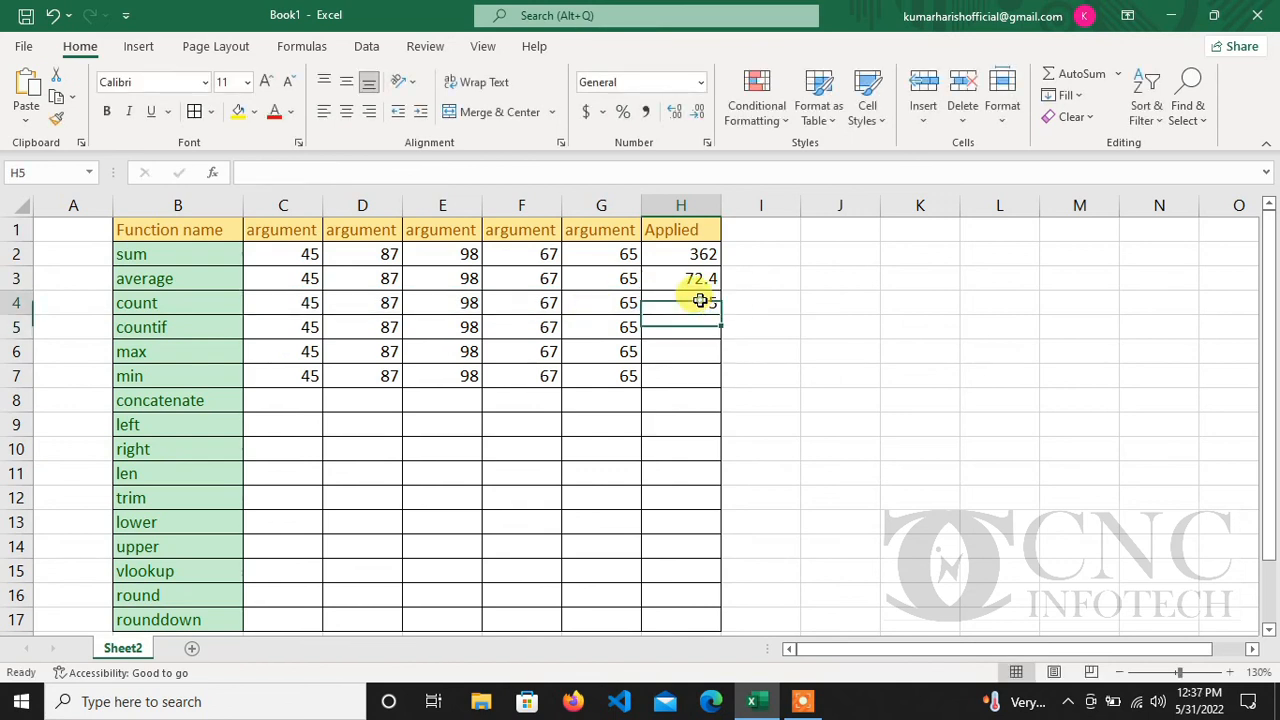
Clear the count row's second and third arguments in D4 and E4
left_click(361, 304)
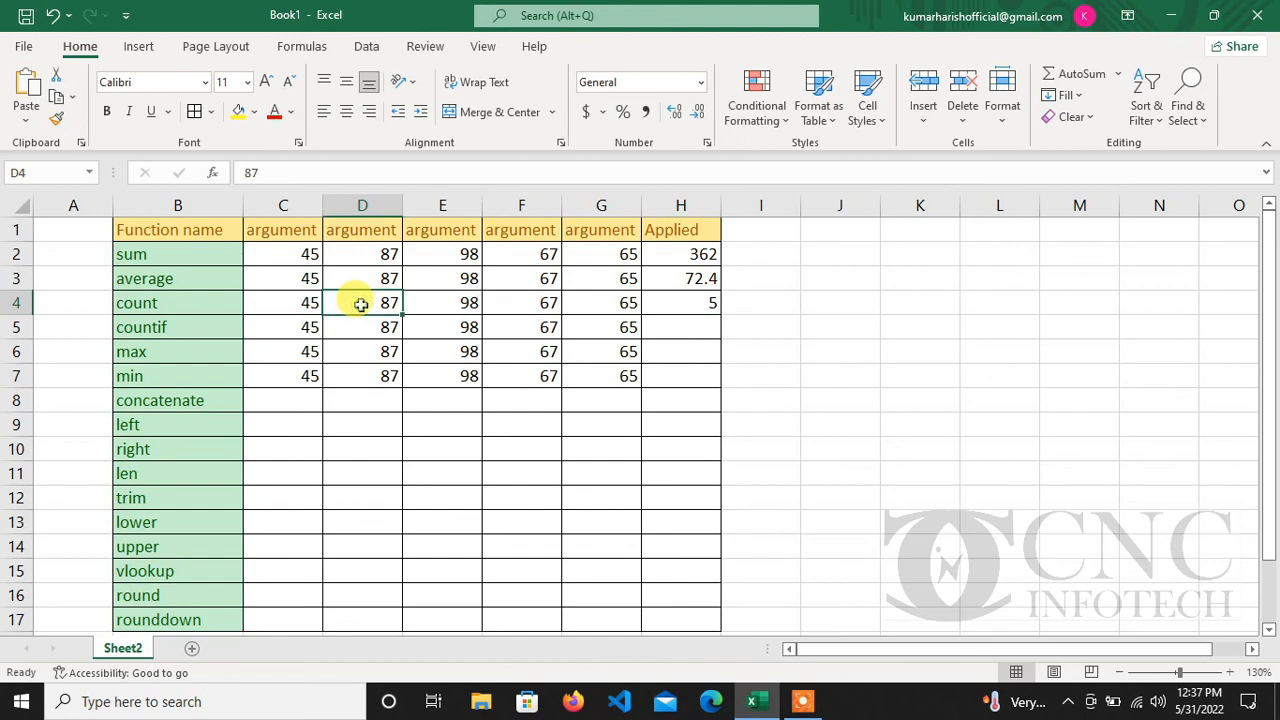
key("Delete")
left_click(462, 305)
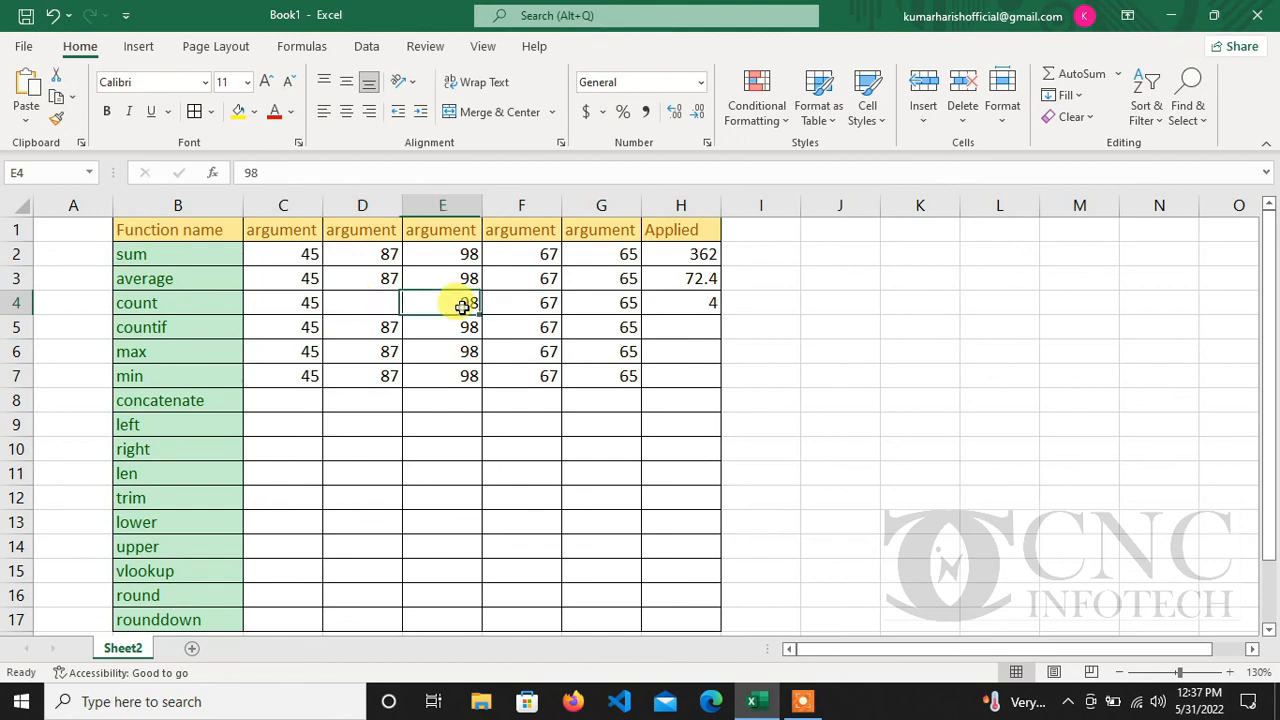
key("Delete")
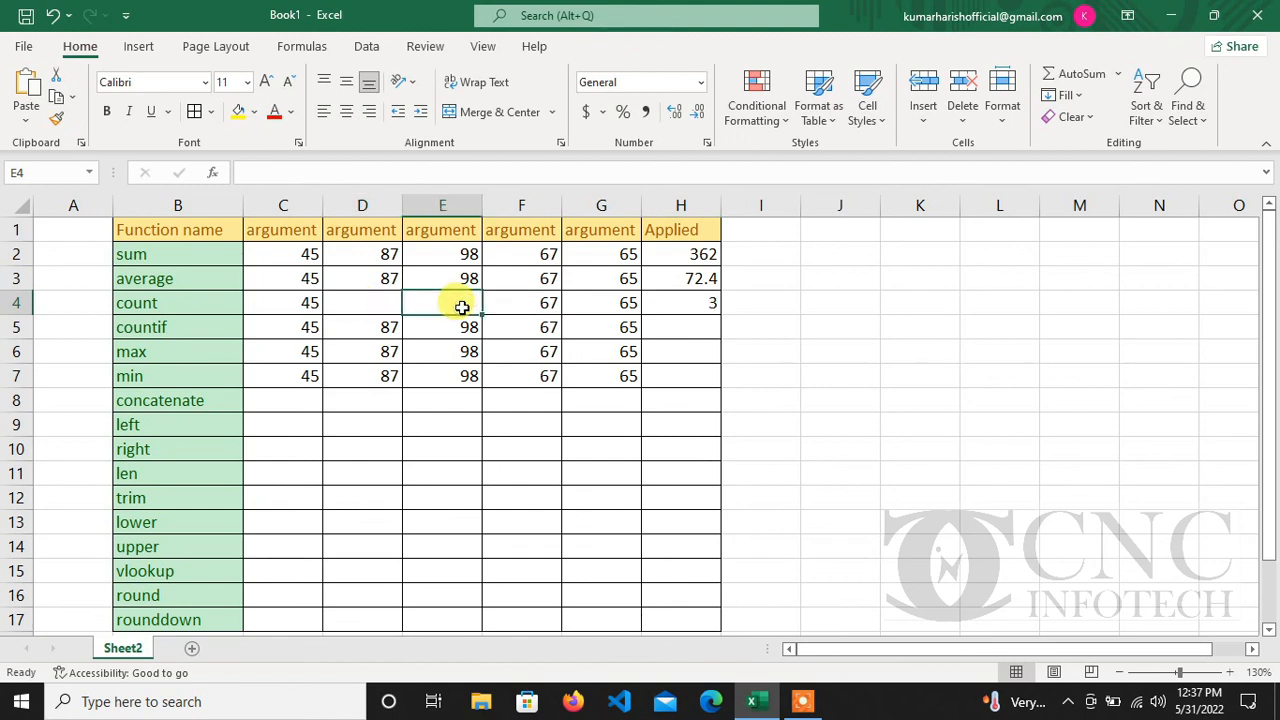
Enter the text har in D4 and test in E4, then check the count row's arguments C4:G4 in the selection summary
left_click(375, 306)
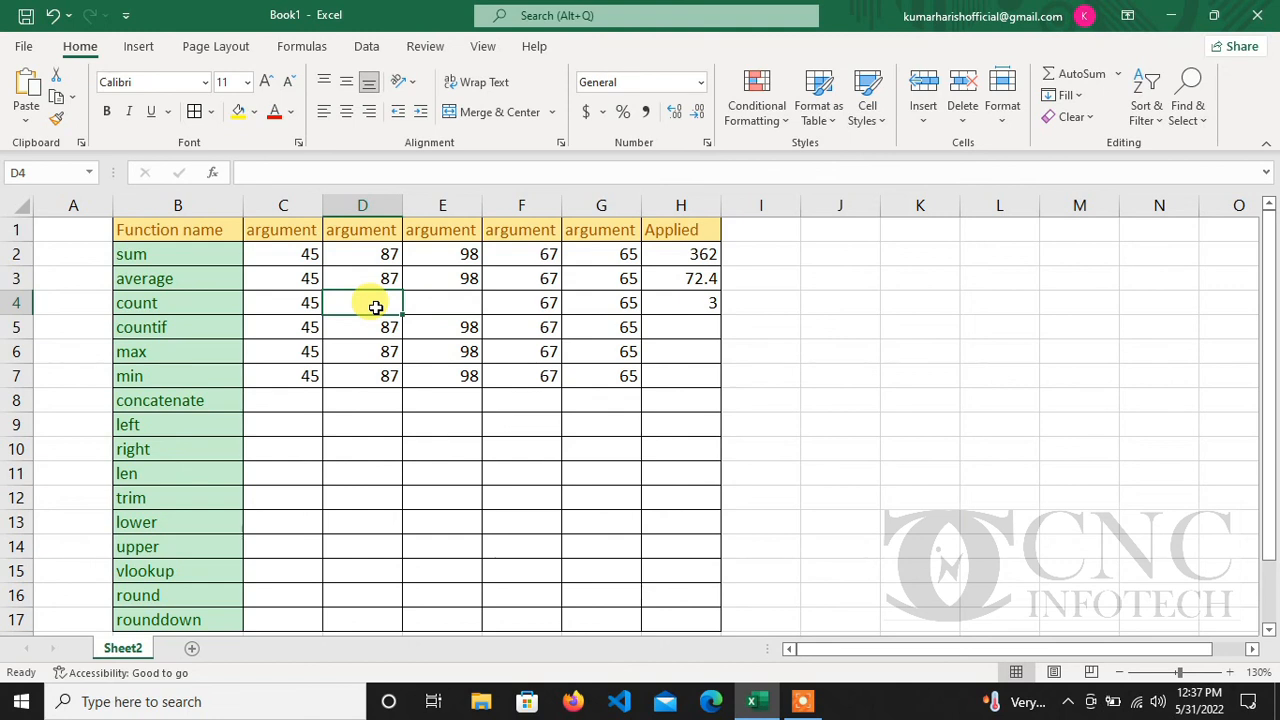
type("har")
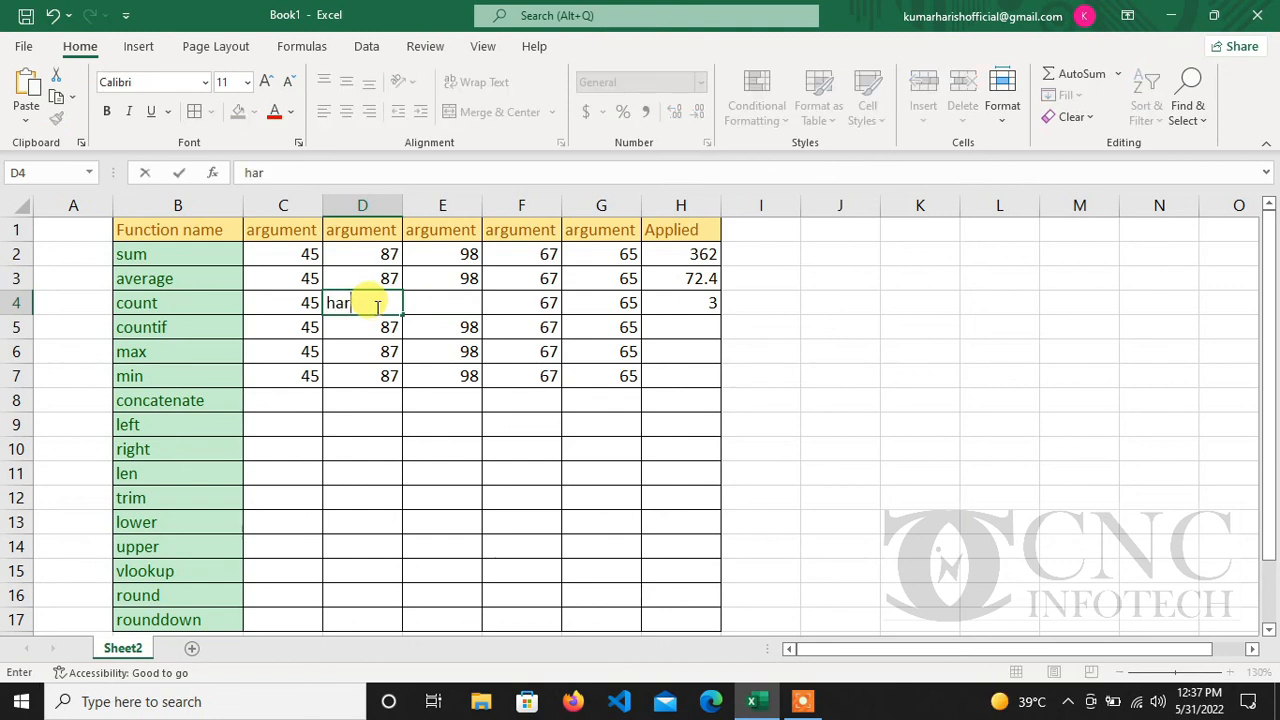
key("Tab")
type("test")
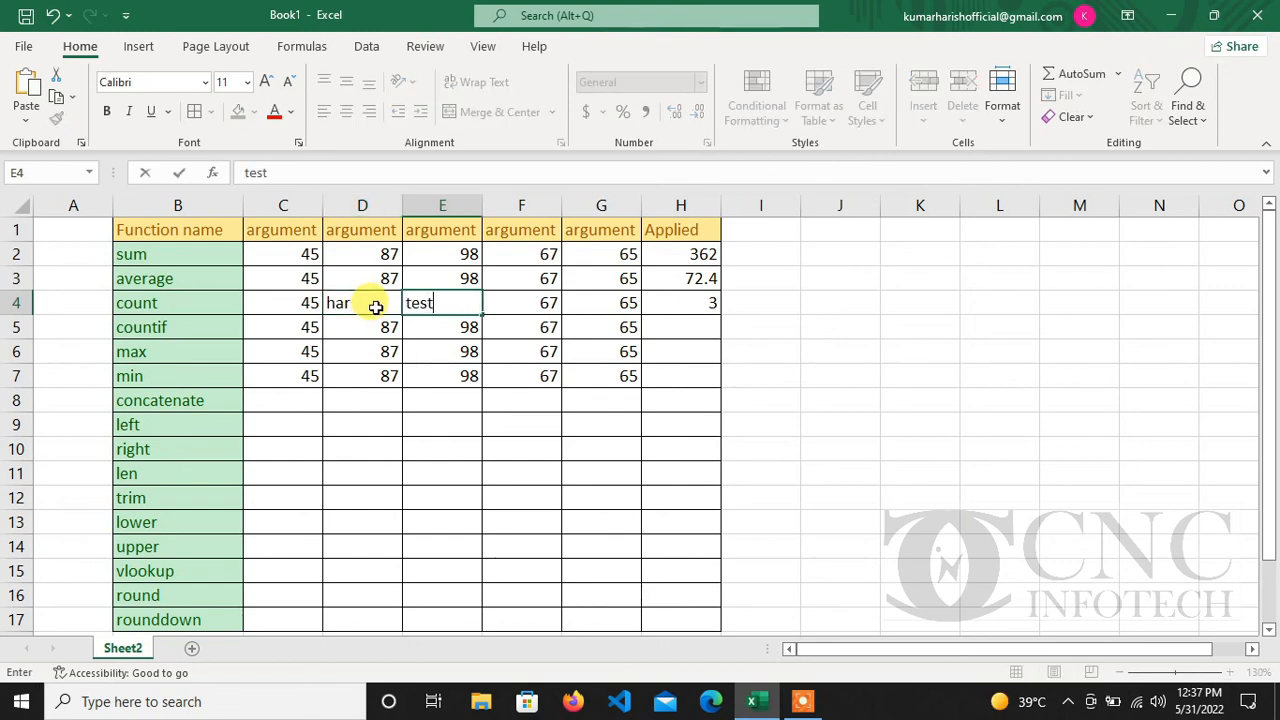
key("Return")
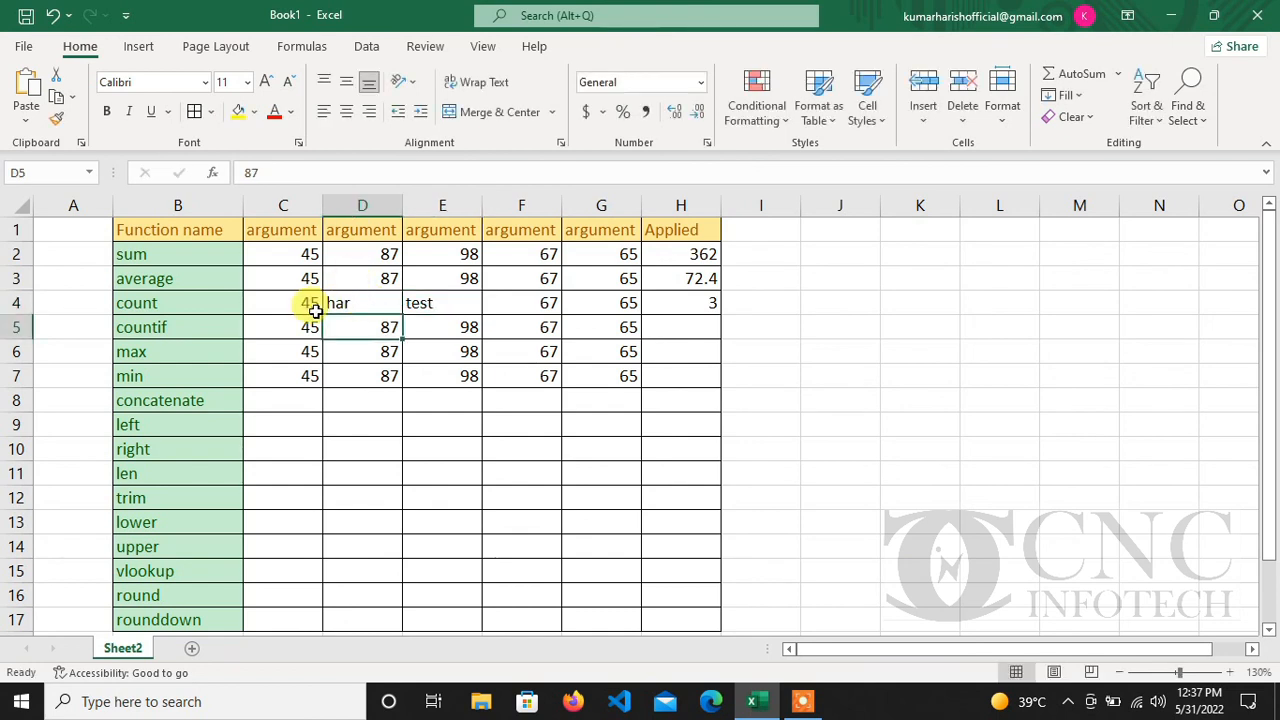
left_click_drag(300, 302, 640, 306)
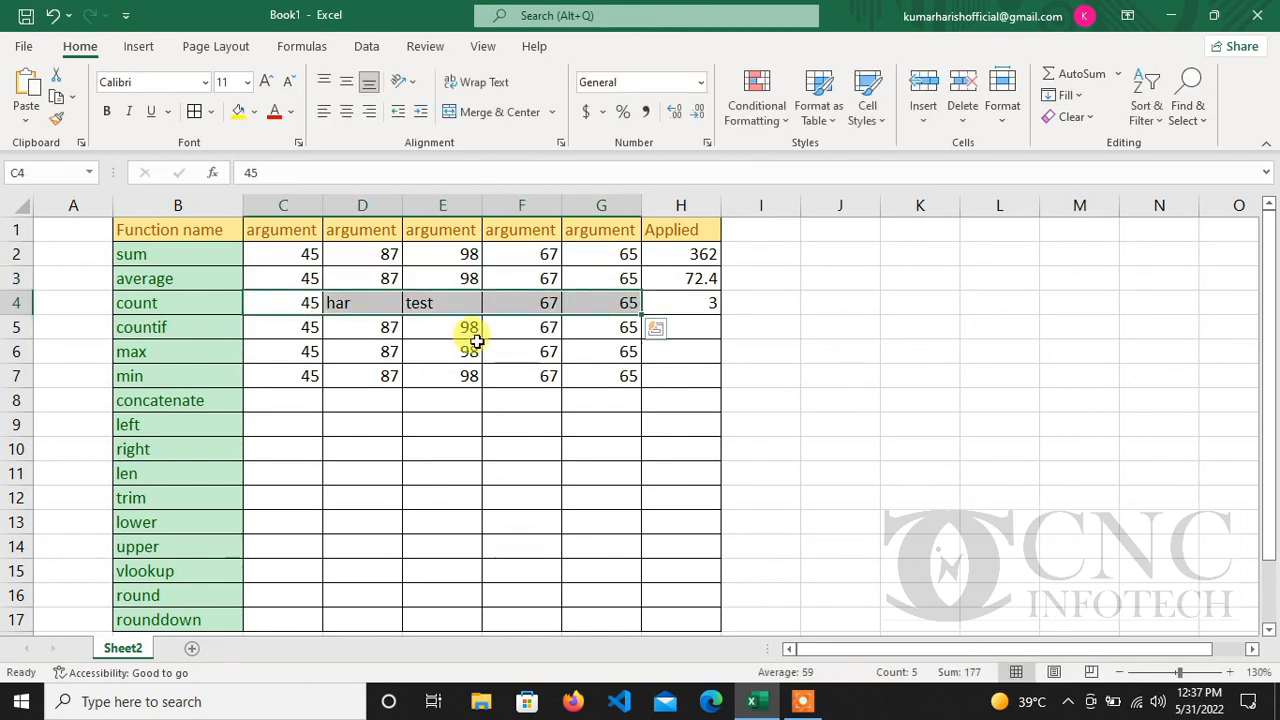
Replace the count row's third argument in E4 with the decimal value .99
left_click(428, 306)
type(".9")
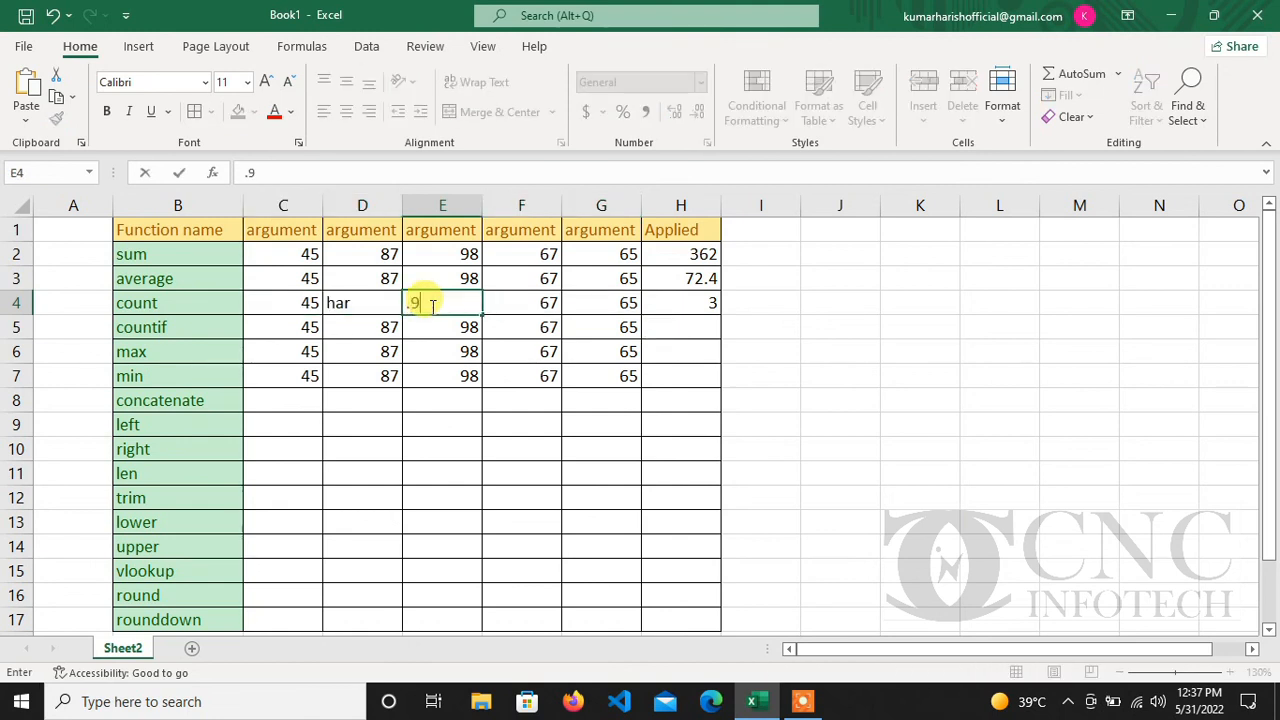
type("9")
key("Return")
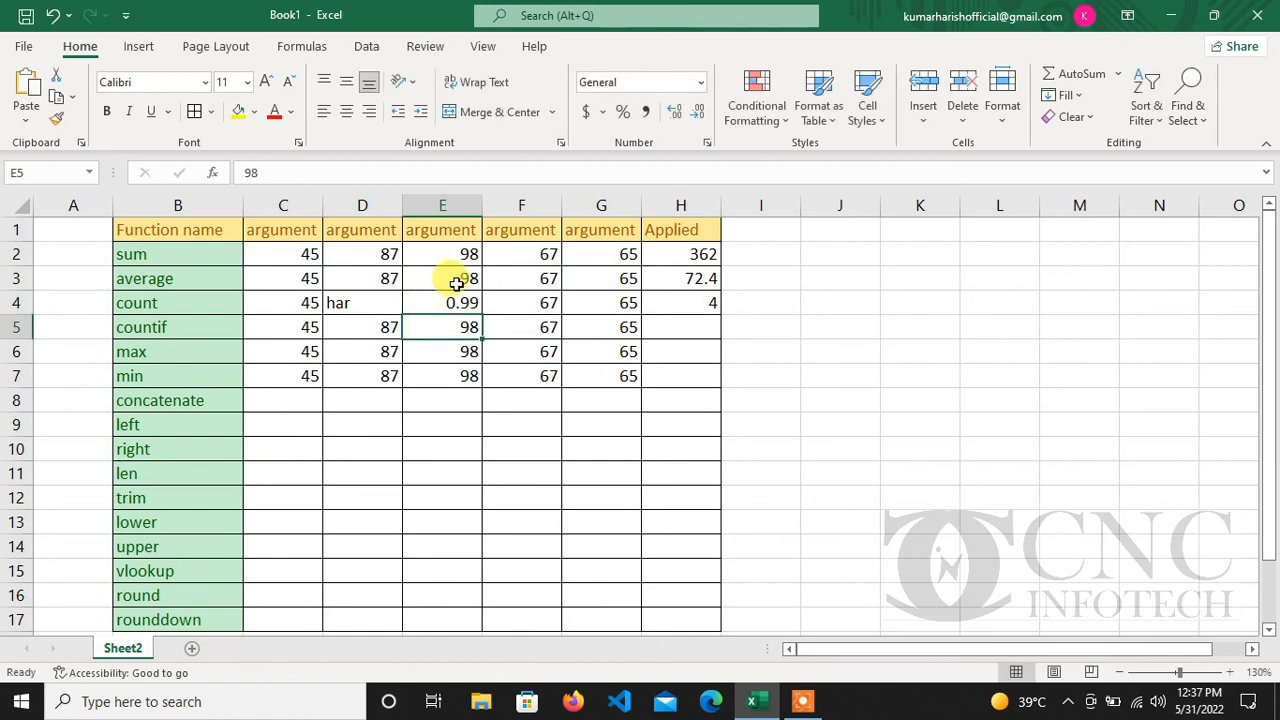
left_click(442, 300)
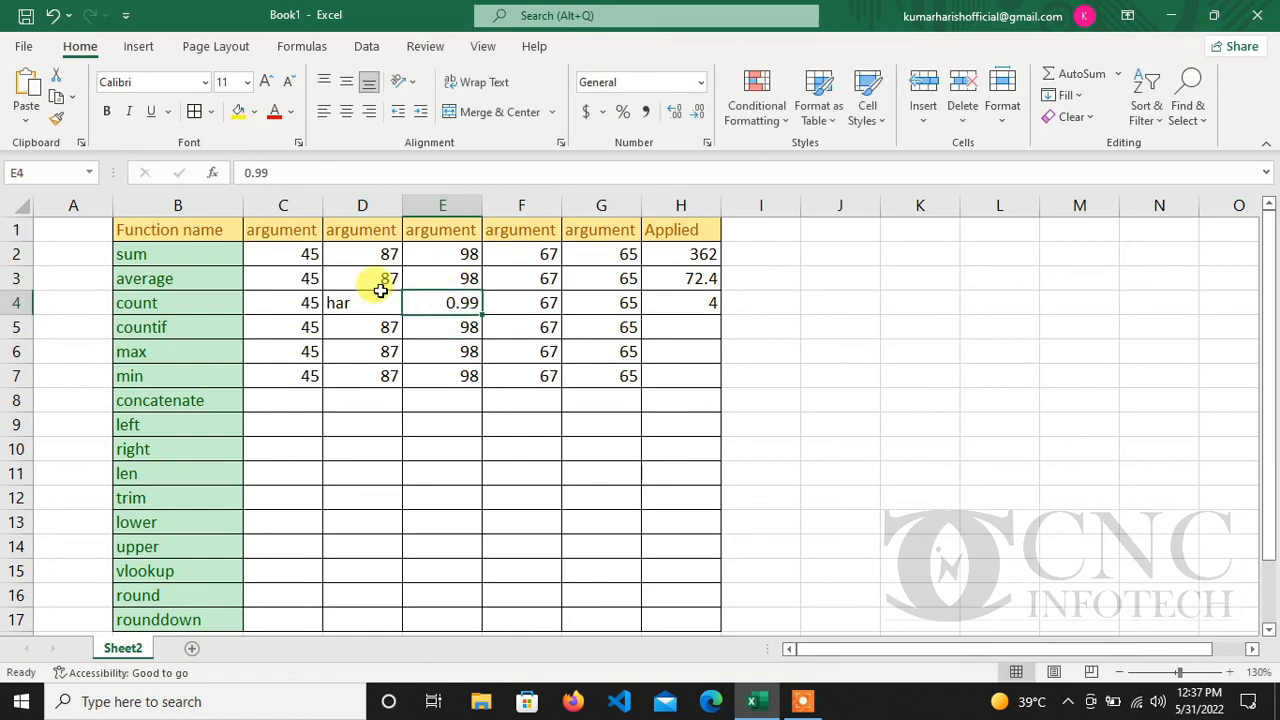
Examine which count row arguments are numeric and which countif row arguments in C5:G5 exceed 70
left_click(673, 330)
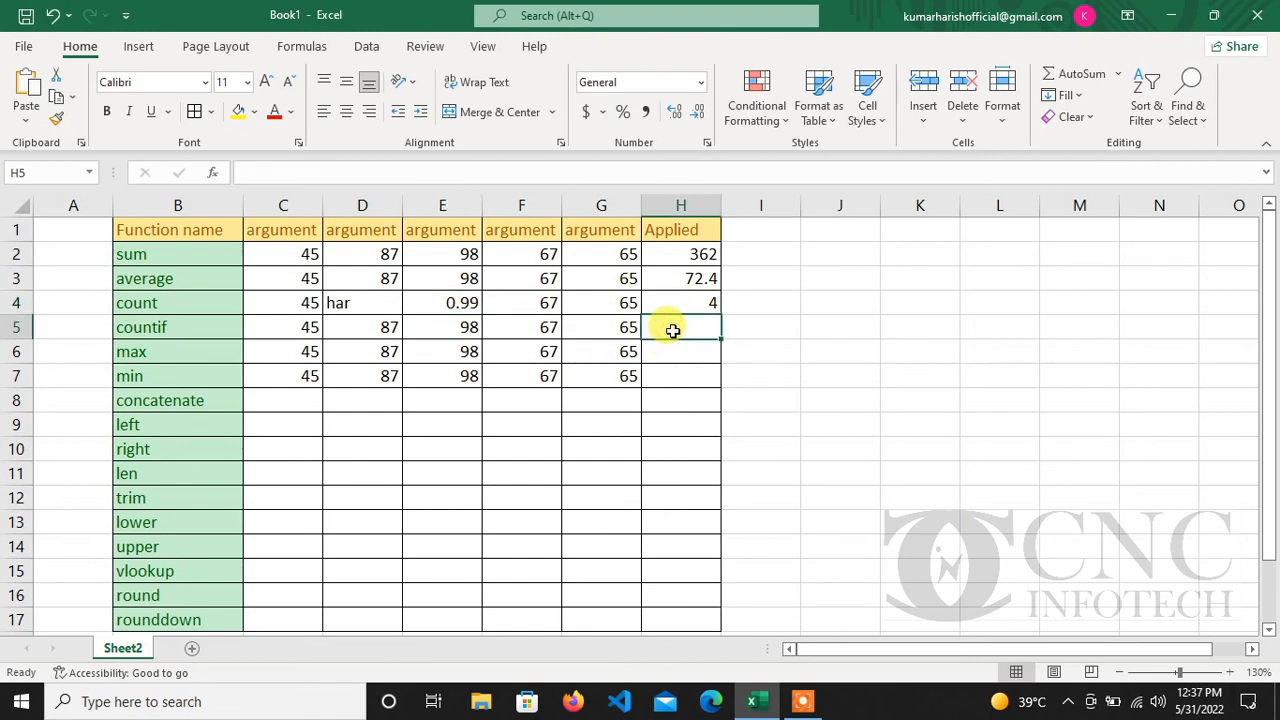
left_click(289, 302)
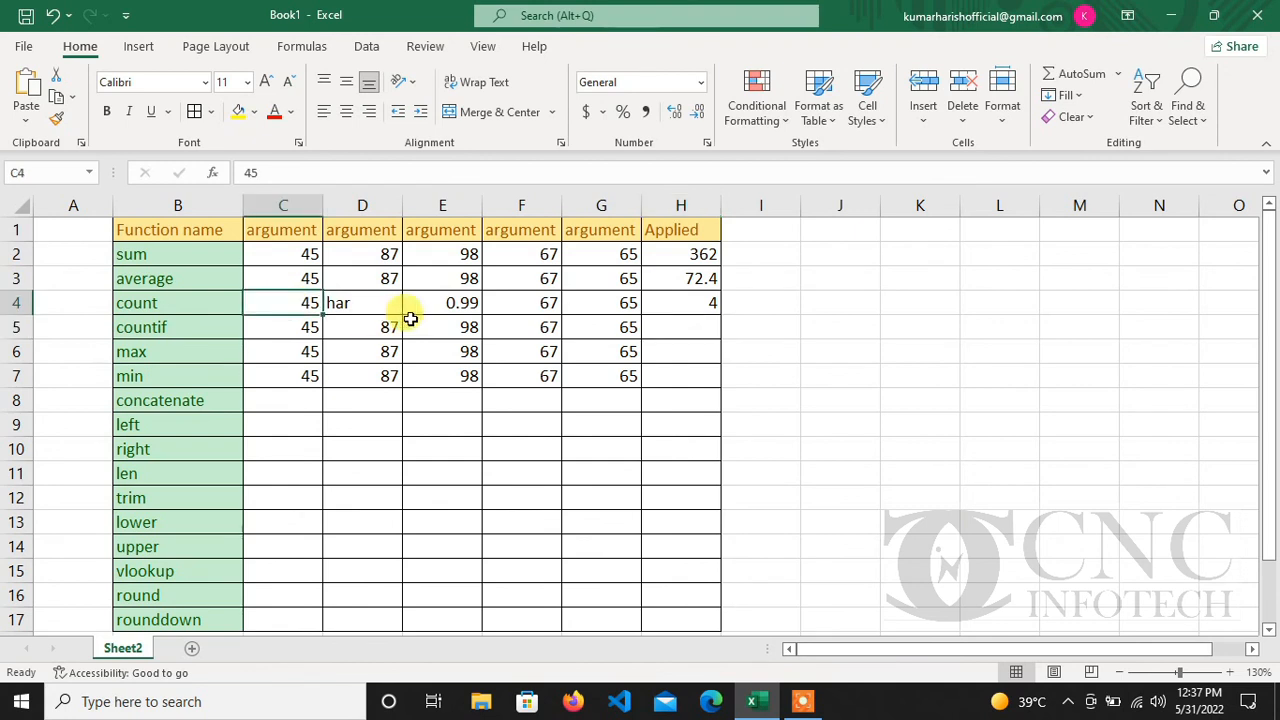
left_click(428, 307)
left_click(537, 300)
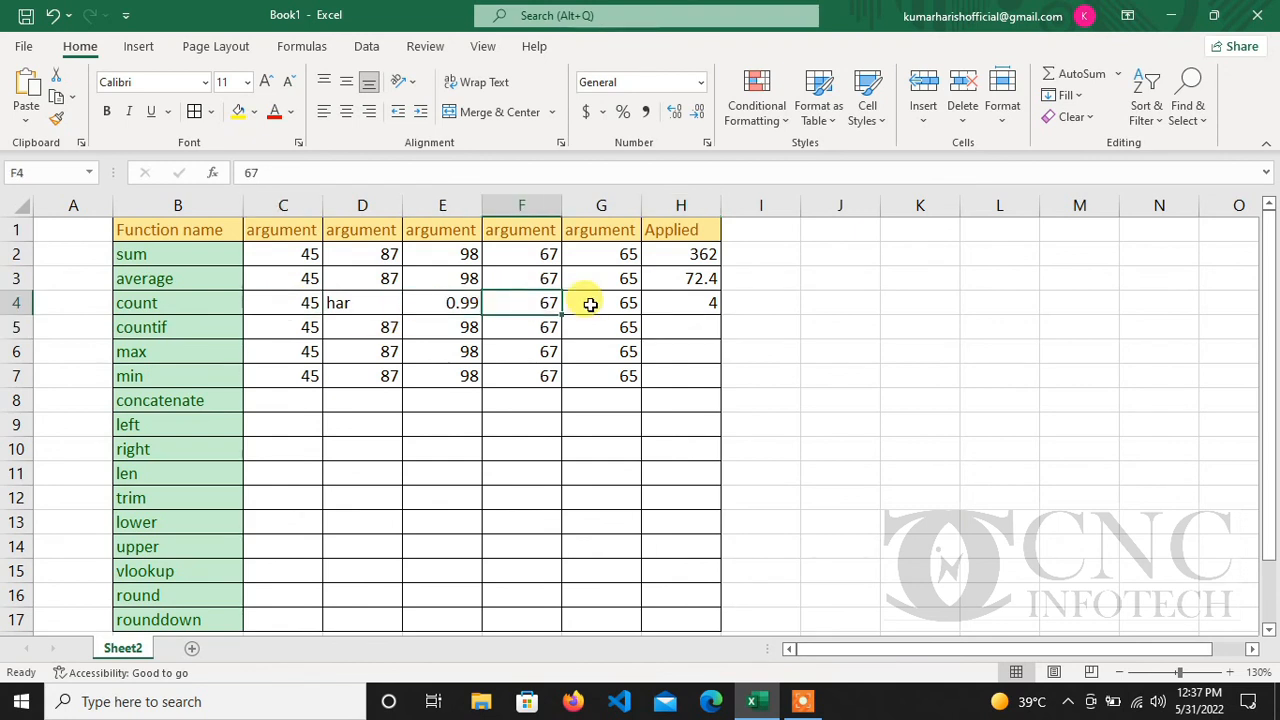
left_click(590, 305)
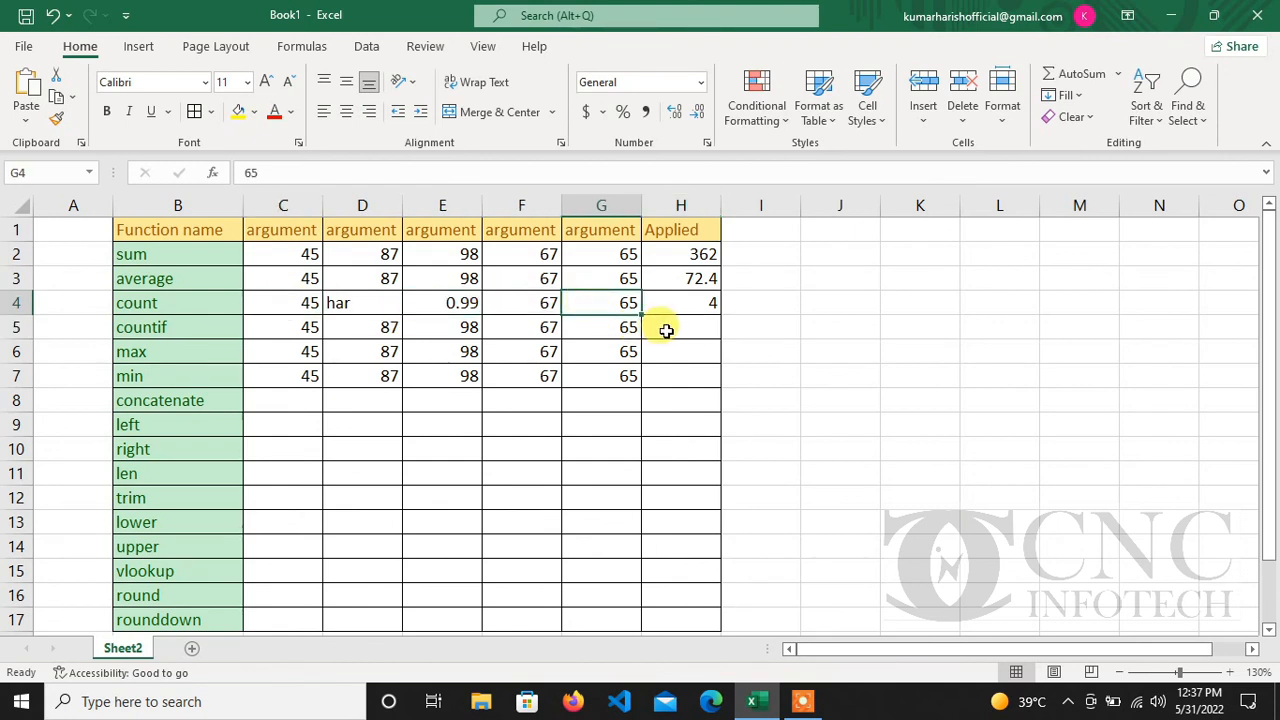
left_click(666, 330)
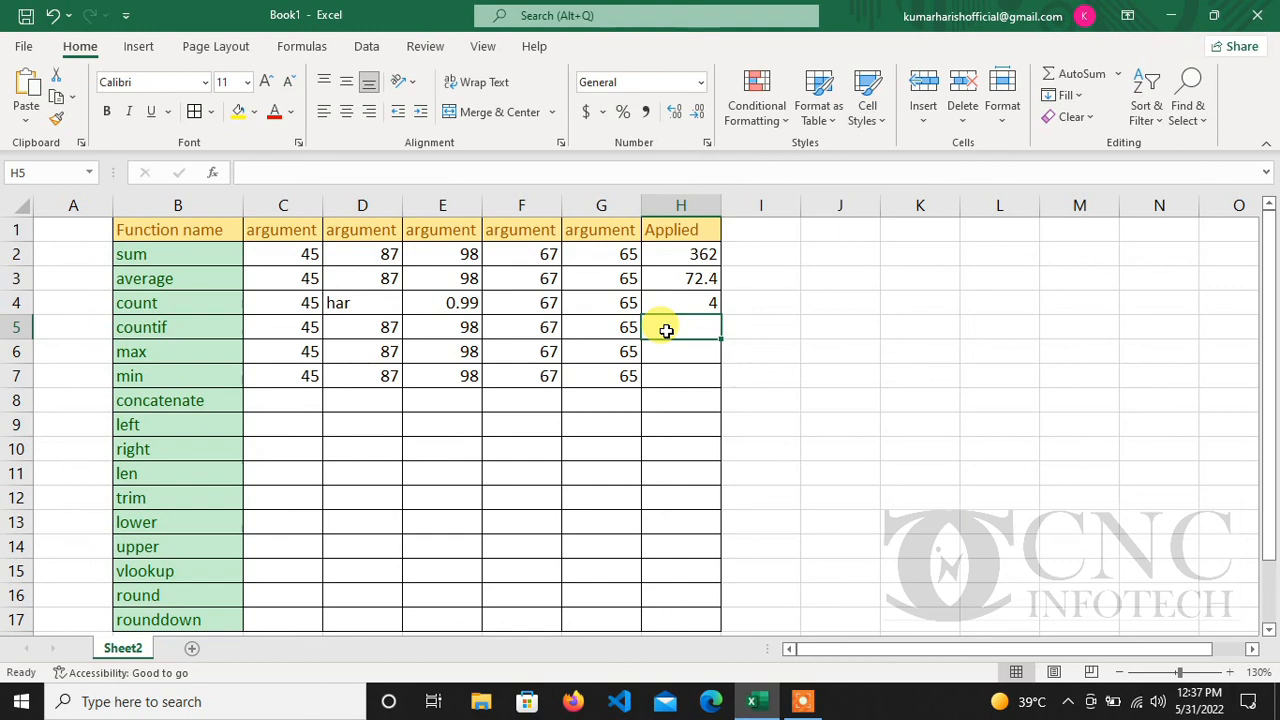
left_click(362, 329)
left_click_drag(373, 329, 463, 331)
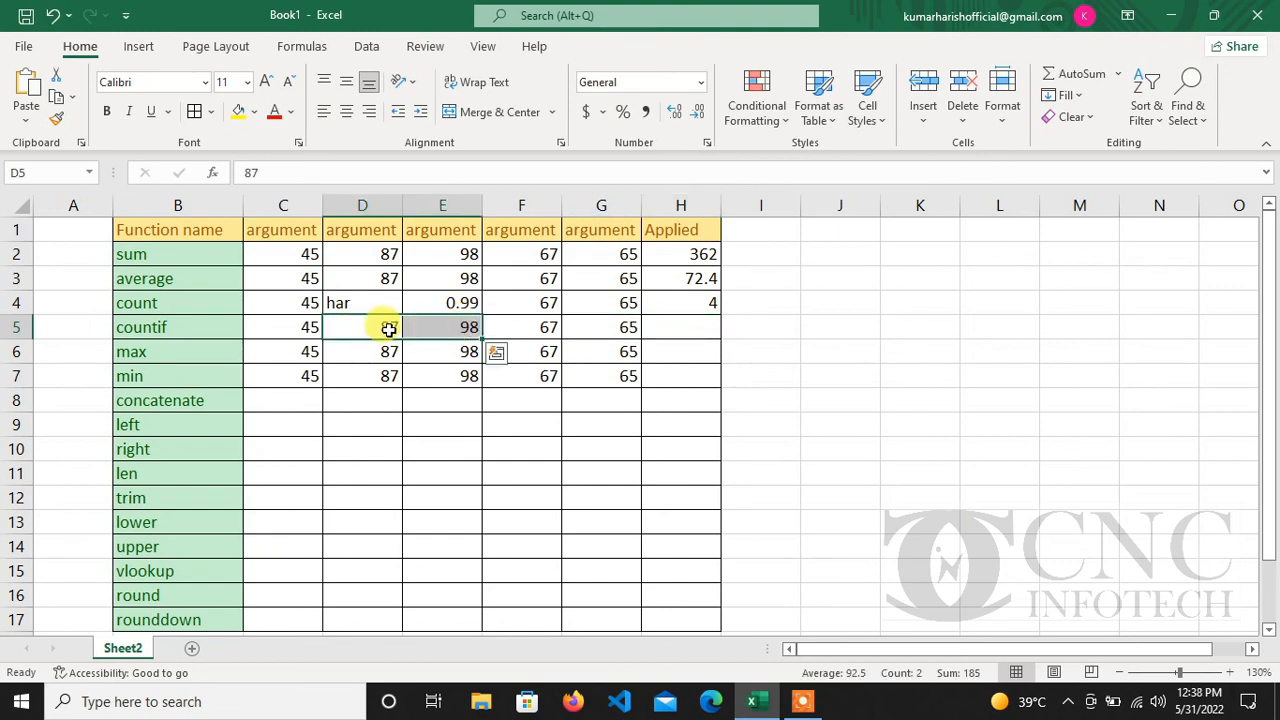
left_click_drag(274, 335, 617, 327)
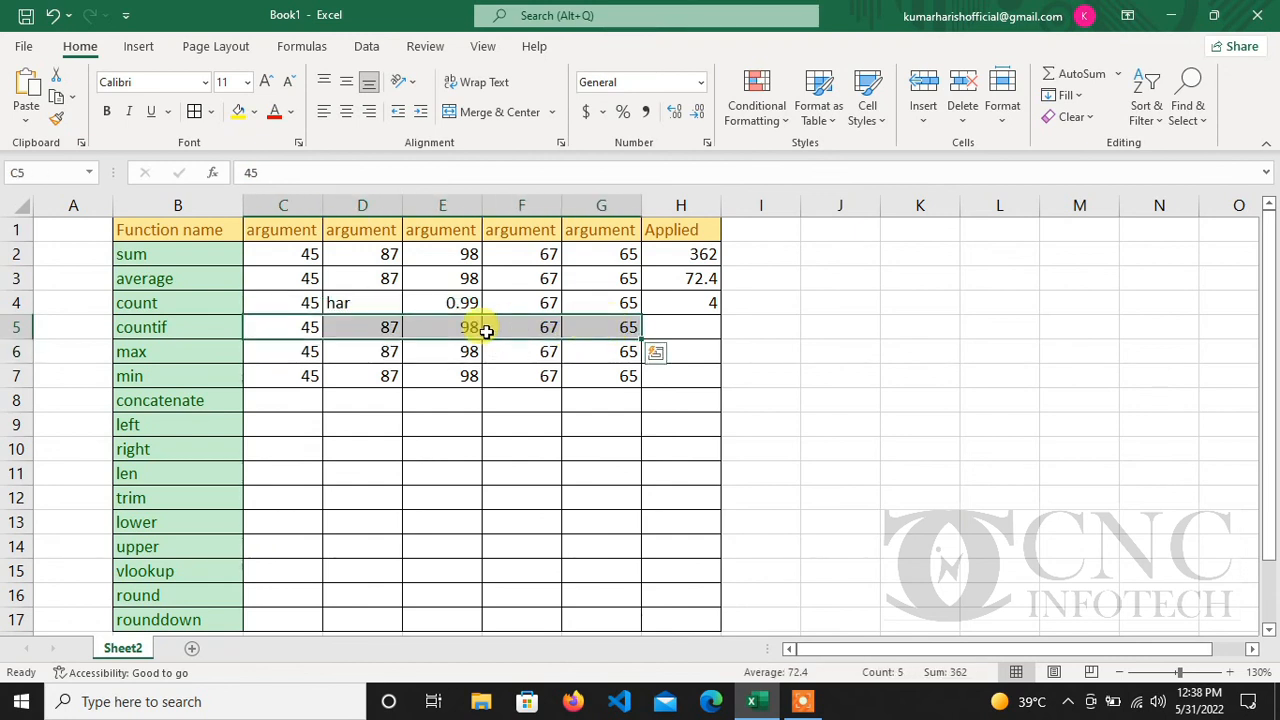
left_click(340, 318)
left_click_drag(351, 324, 472, 326)
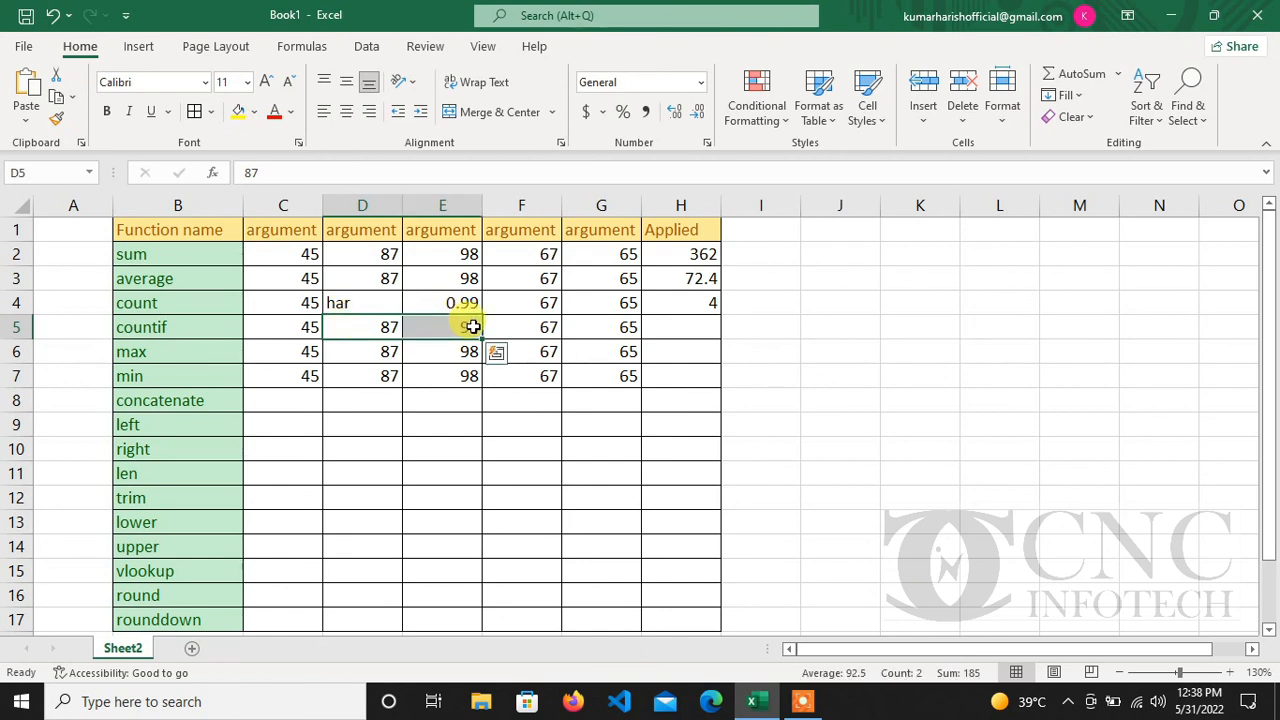
Try to enter the formula =countif(C5:G5,>70) in the countif row's Applied cell, H5
left_click(698, 330)
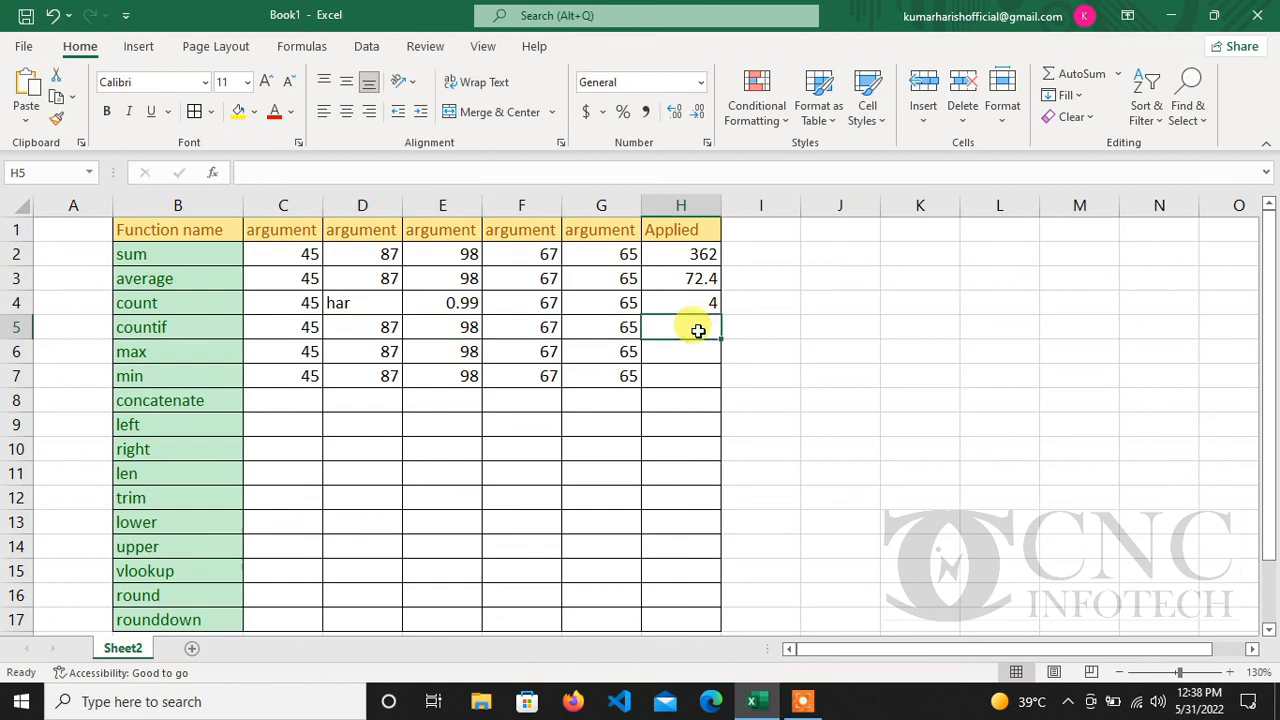
type("=countif")
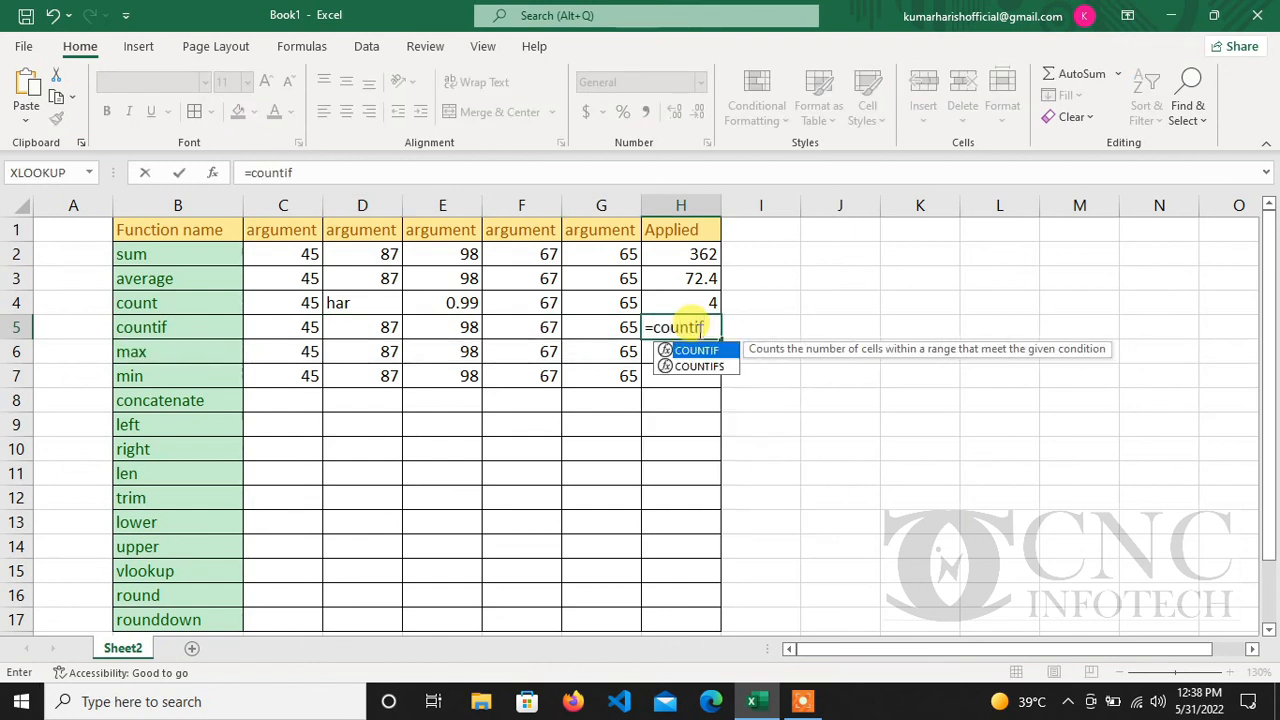
type("(")
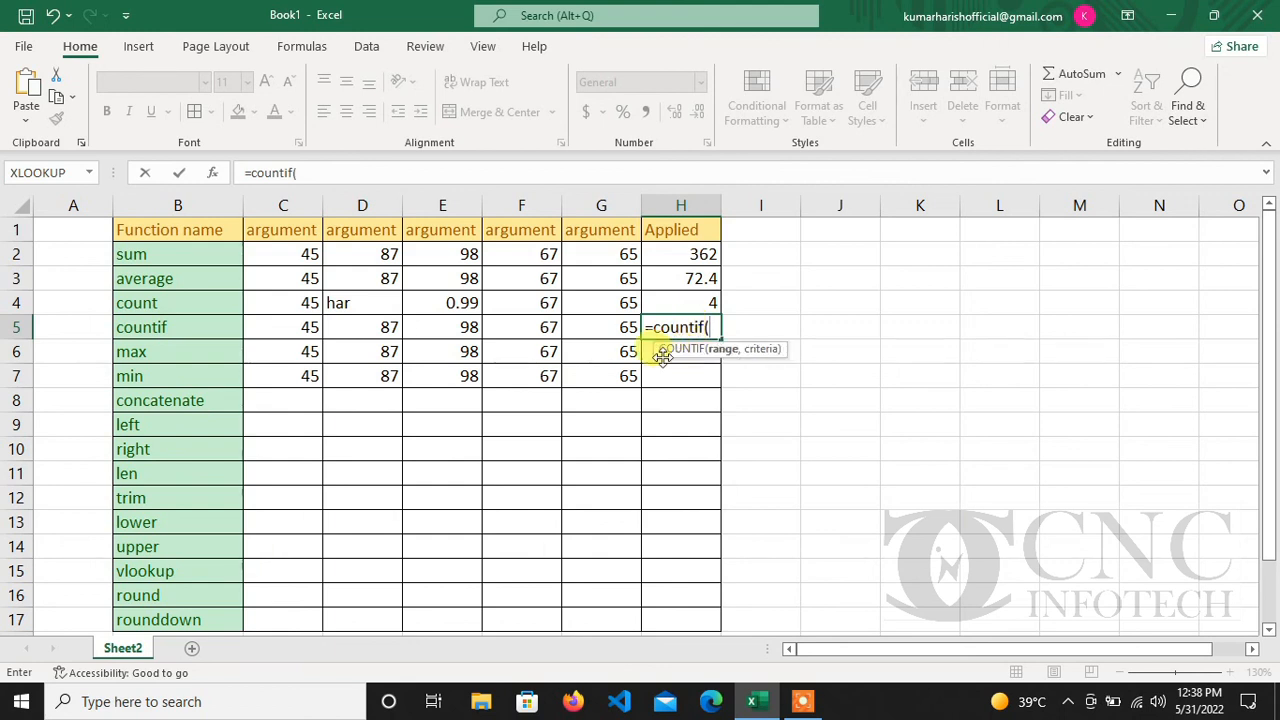
left_click_drag(286, 331, 612, 318)
type(",")
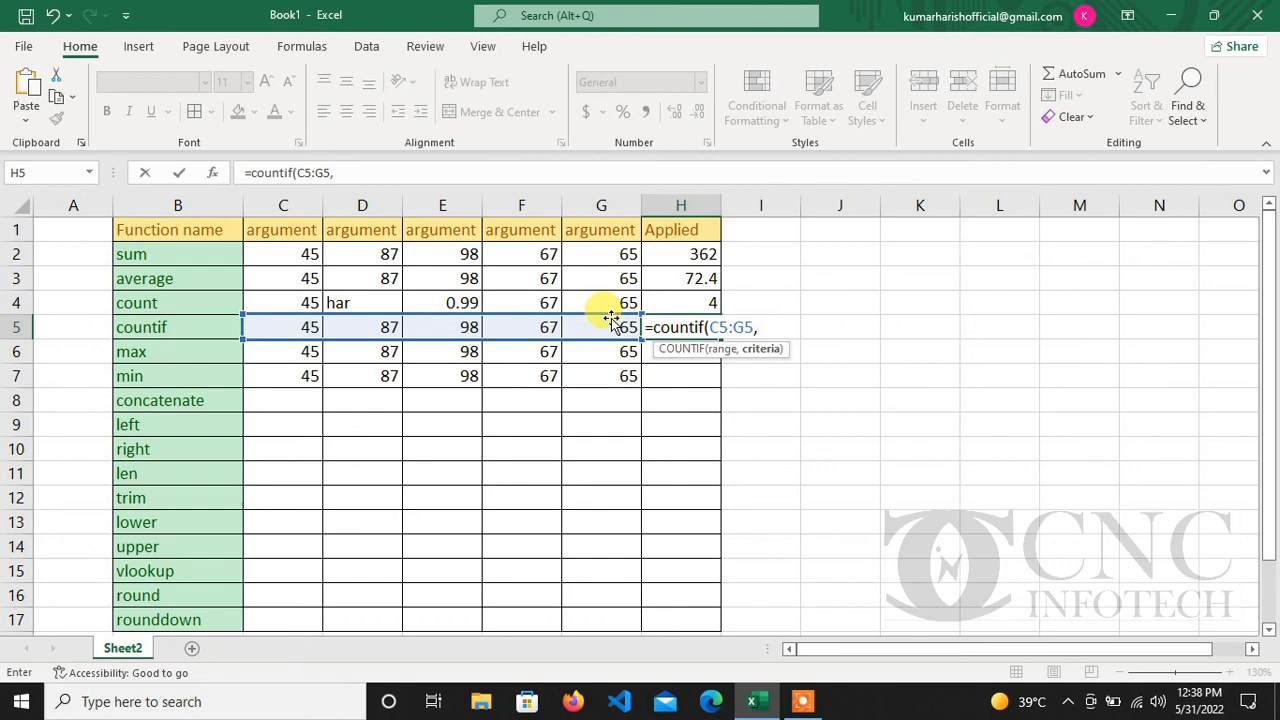
type(">7 ")
type(")")
key("Return")
key("Return")
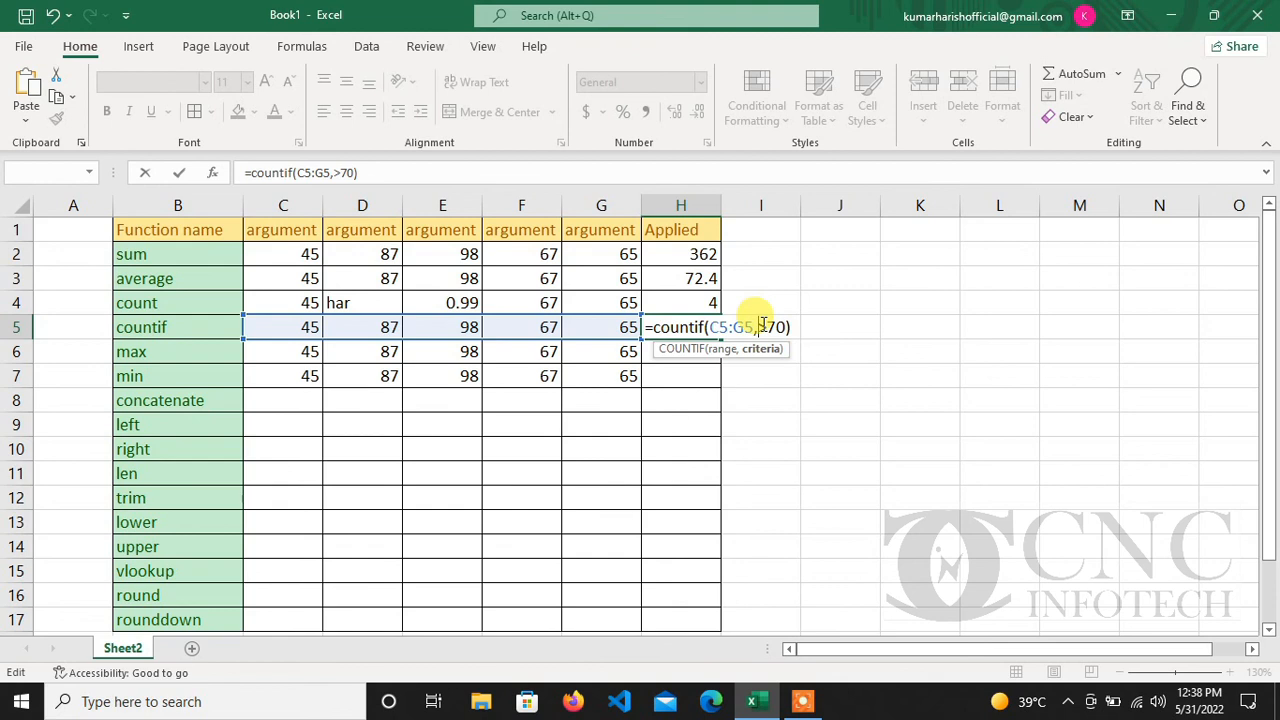
Enclose the criteria in quotation marks and enter the H5 formula as =countif(C5:G5,">70")
left_click_drag(757, 327, 787, 328)
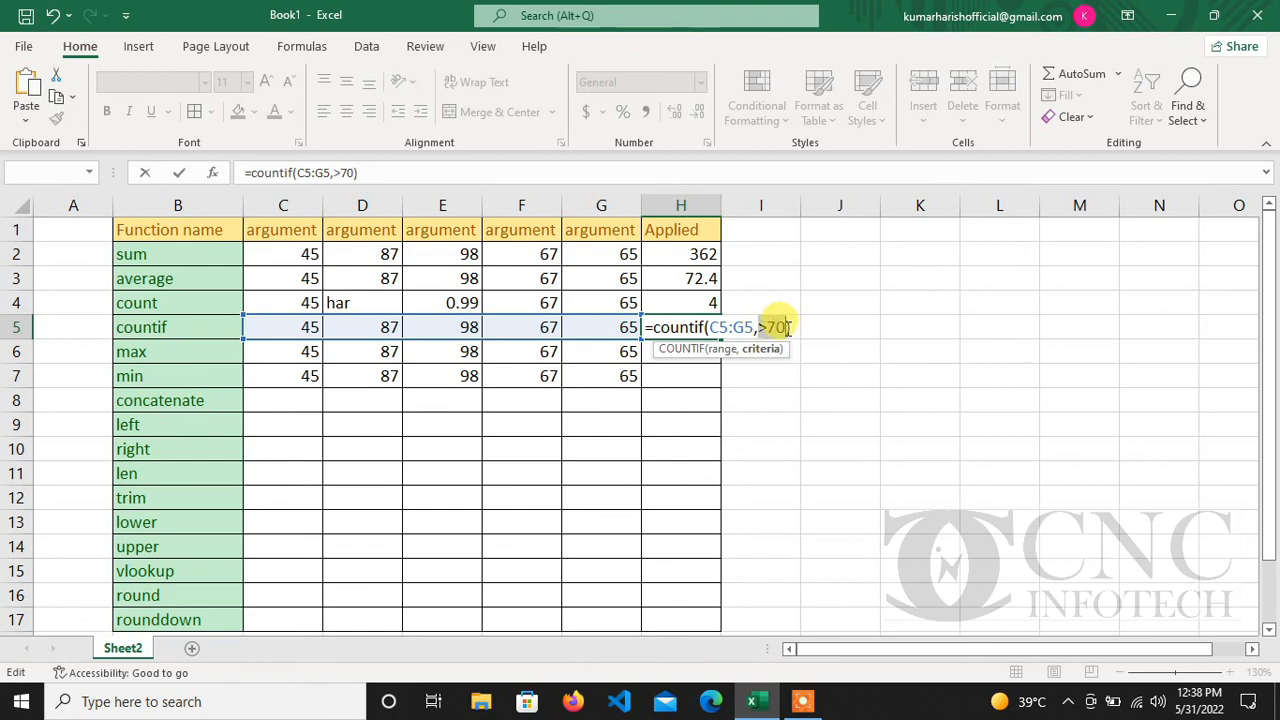
key("Left")
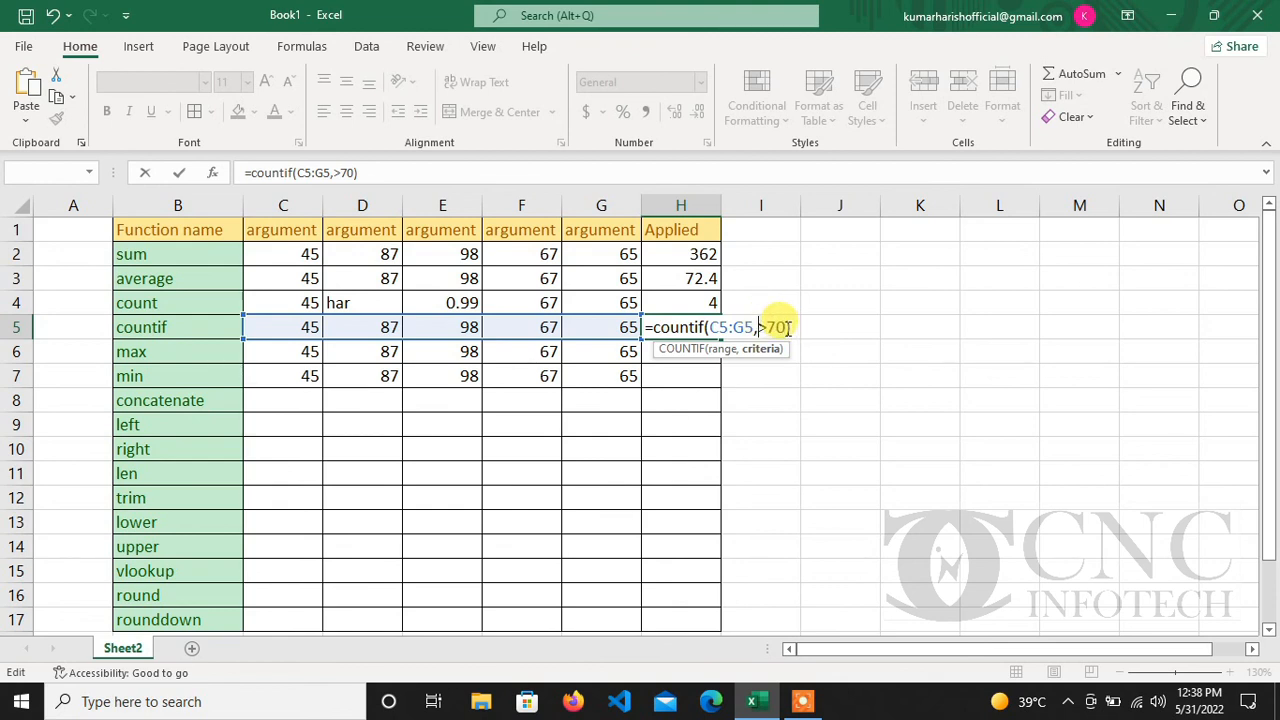
type("\"+")
key("Down")
key("Down")
key("Down")
key("Down")
key("Down")
key("Down")
key("Down")
key("Down")
key("Down")
key("Down")
key("Down")
key("Down")
key("Down")
key("Down")
key("Down")
key("Down")
key("Down")
key("Down")
key("Down")
key("Down")
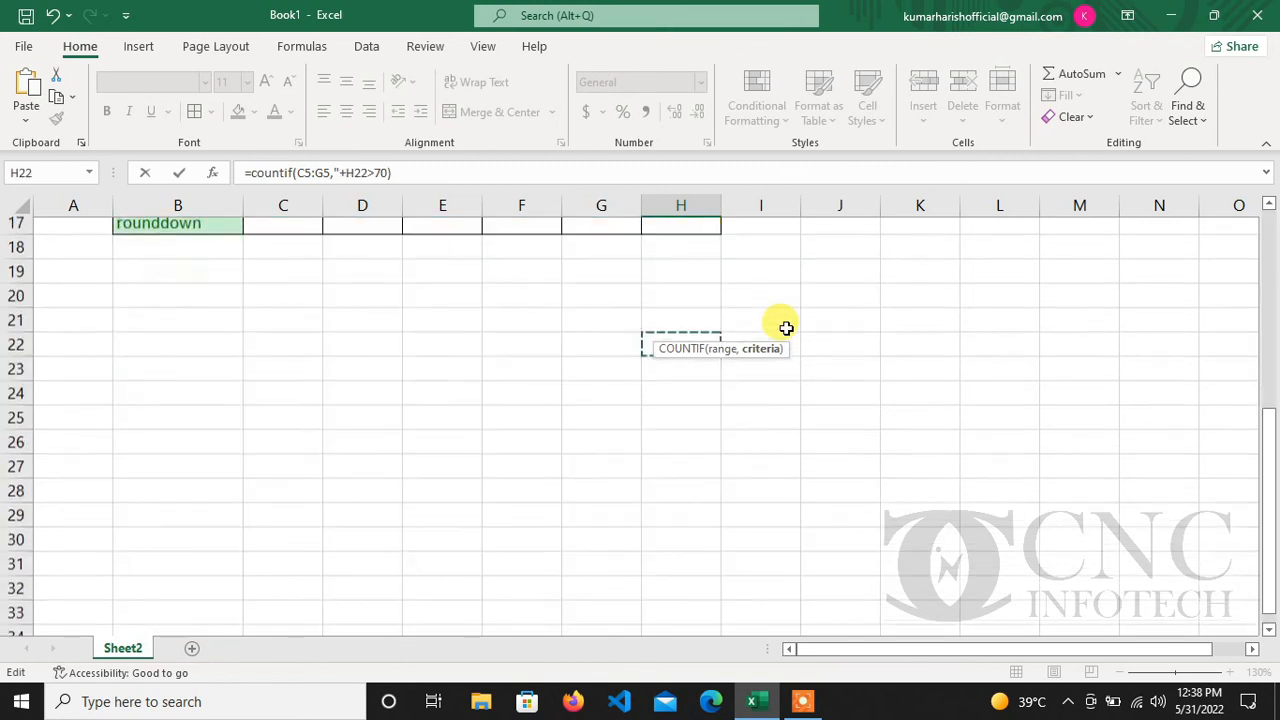
key("Up")
key("Up")
key("Up")
key("Up")
key("Up")
key("Up")
key("Up")
key("Up")
key("Up")
key("Up")
key("Up")
key("Up")
key("Up")
key("Up")
key("Up")
key("Up")
key("Up")
key("Up")
key("Up")
key("Up")
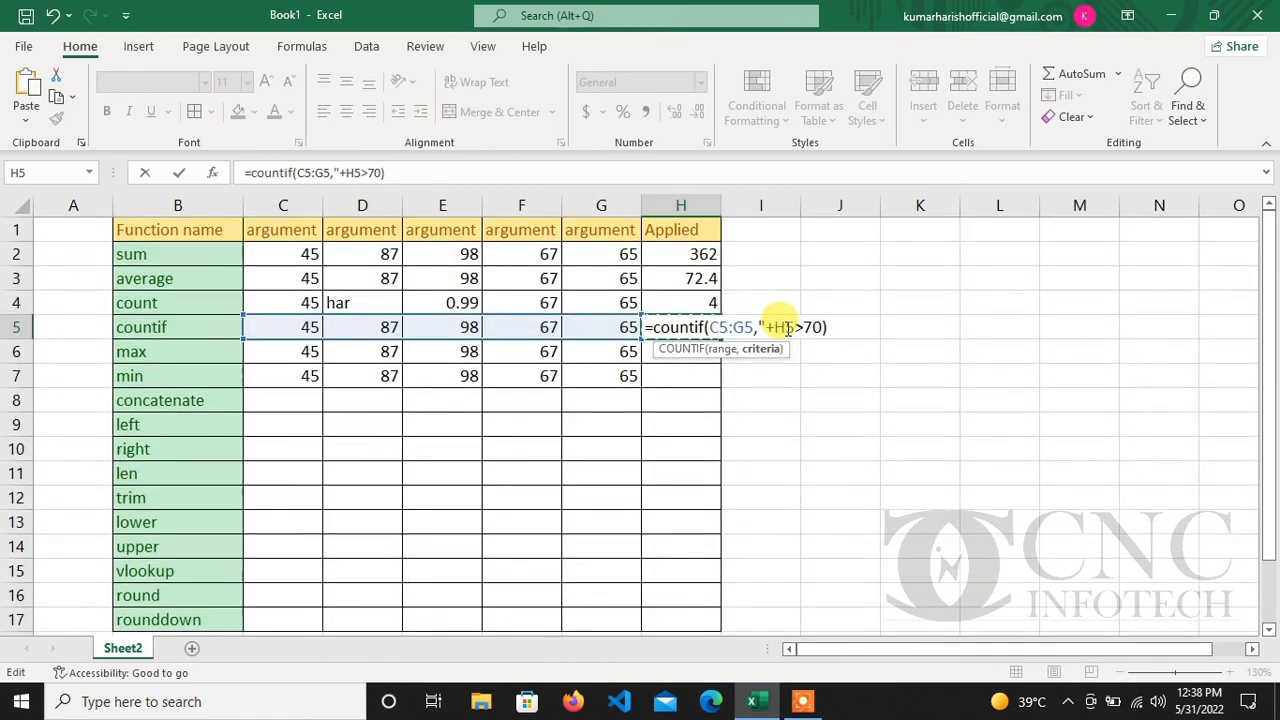
key("BackSpace")
key("BackSpace")
key("BackSpace")
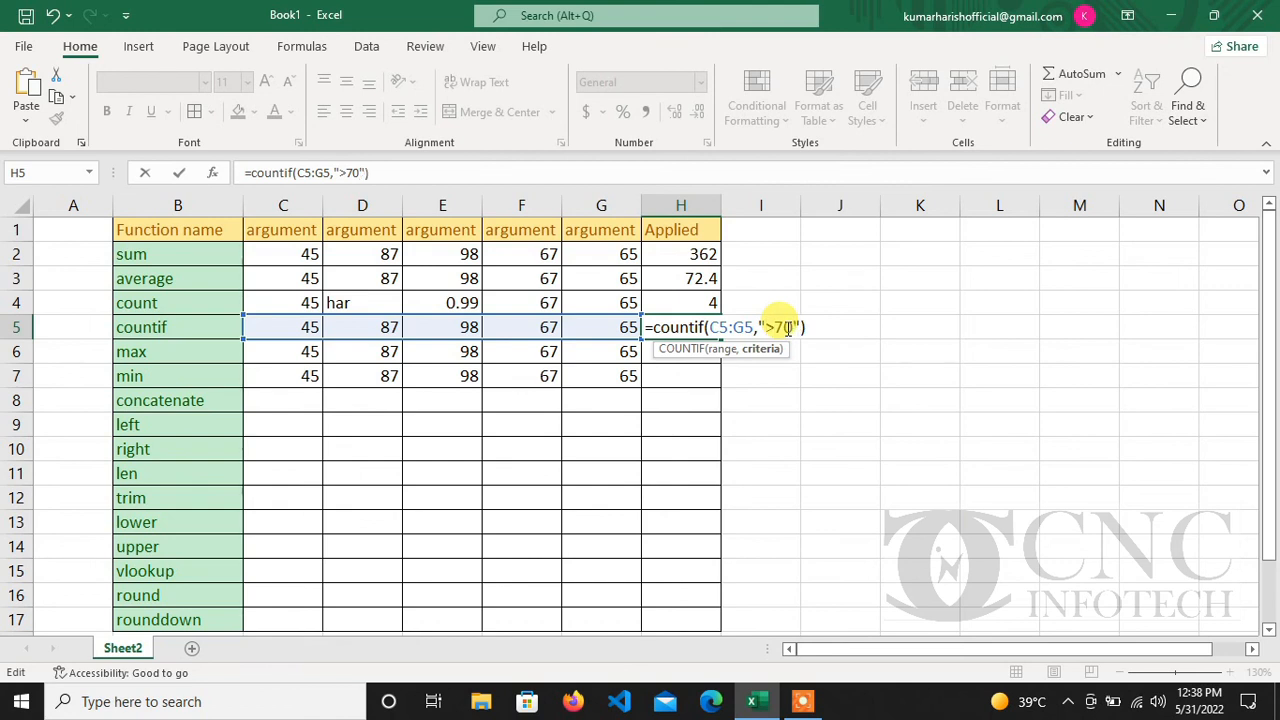
key("Return")
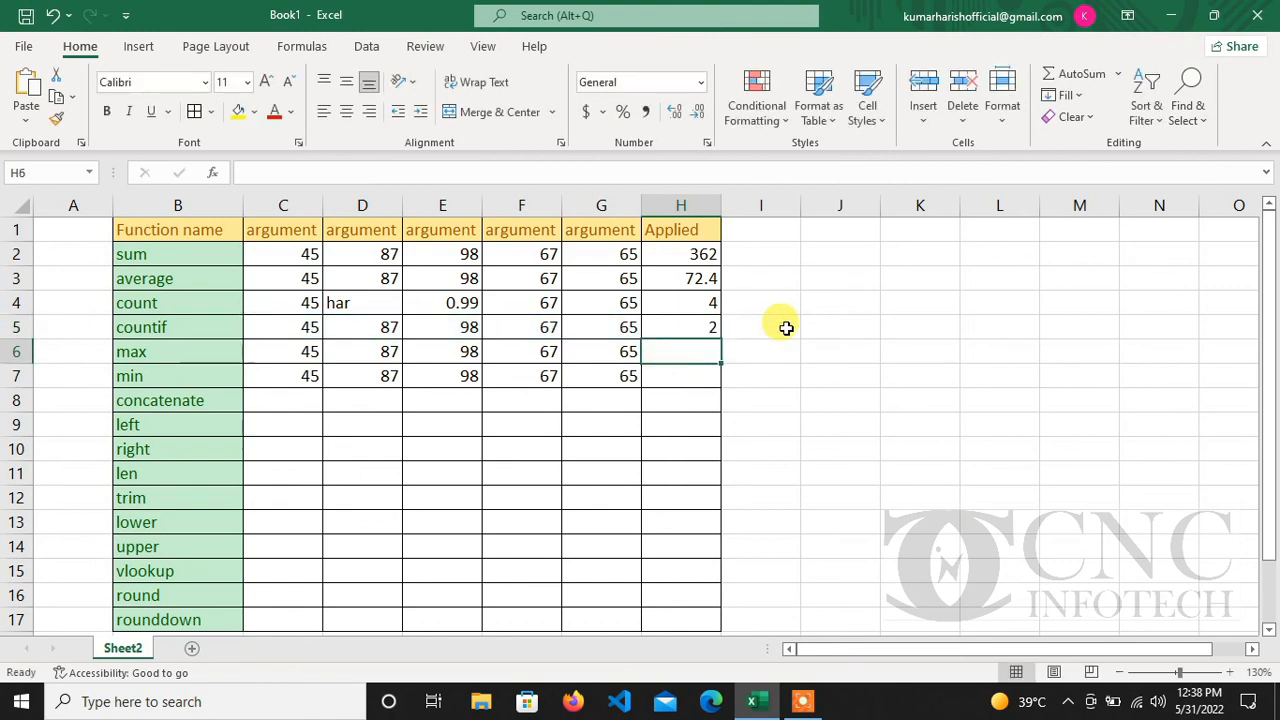
Review the COUNTIF formula in H5, then change the countif row's arguments to 71 in F5 and 55 in E5
left_click(710, 329)
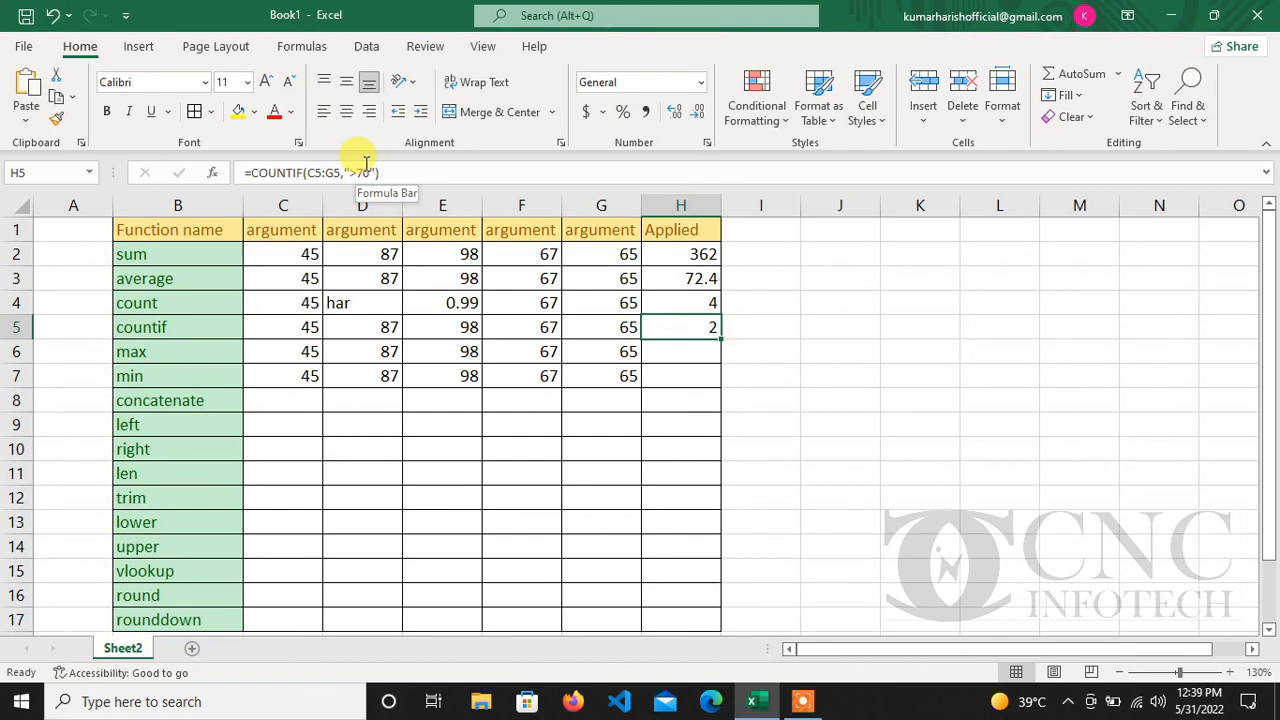
left_click(523, 329)
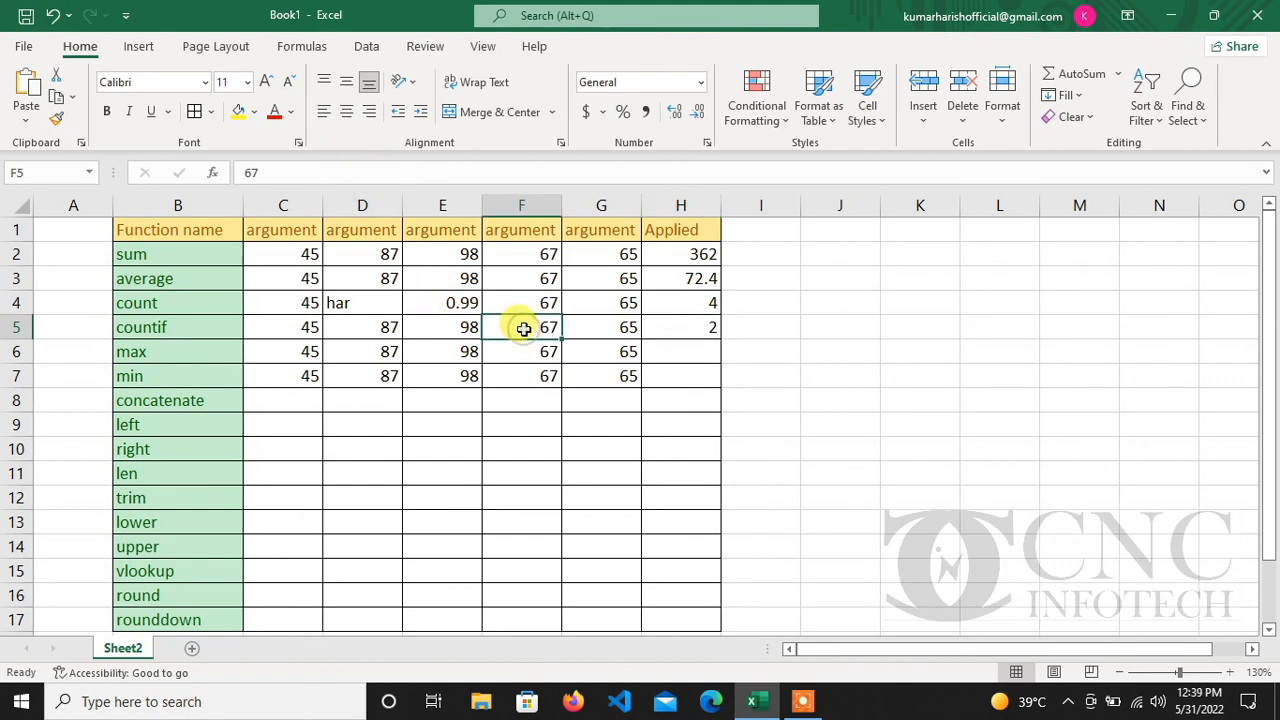
type("71")
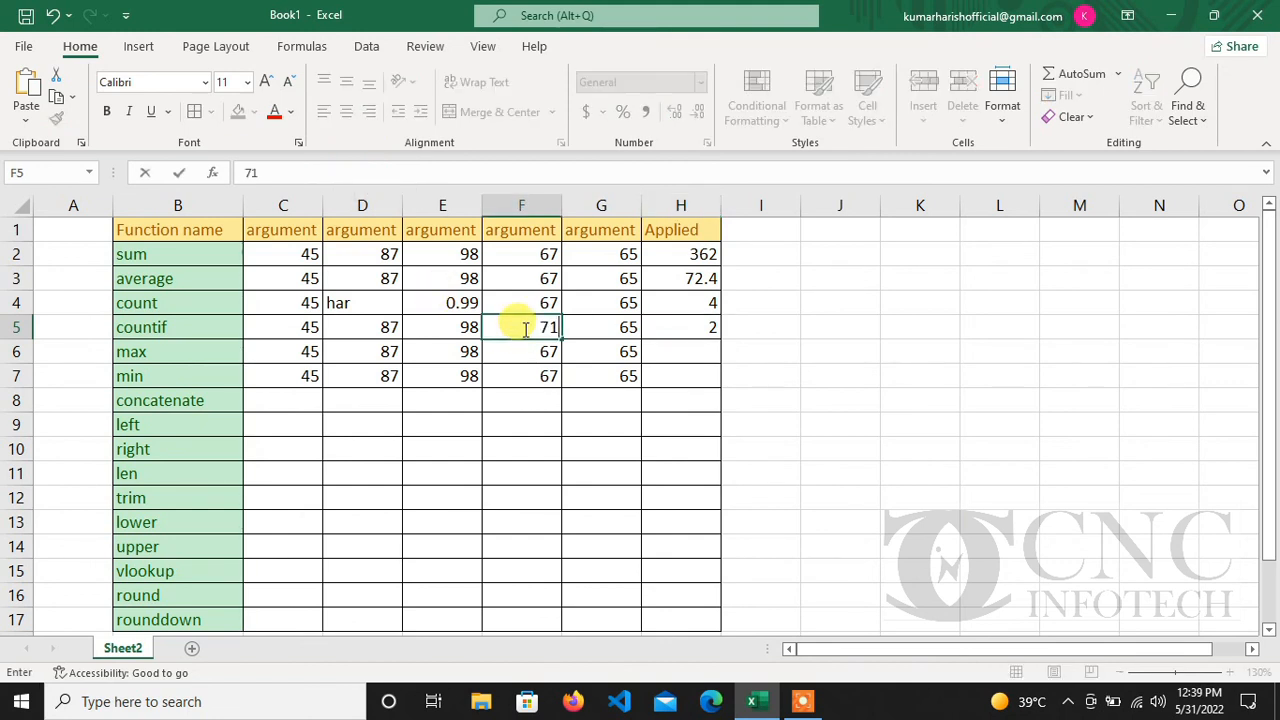
key("Return")
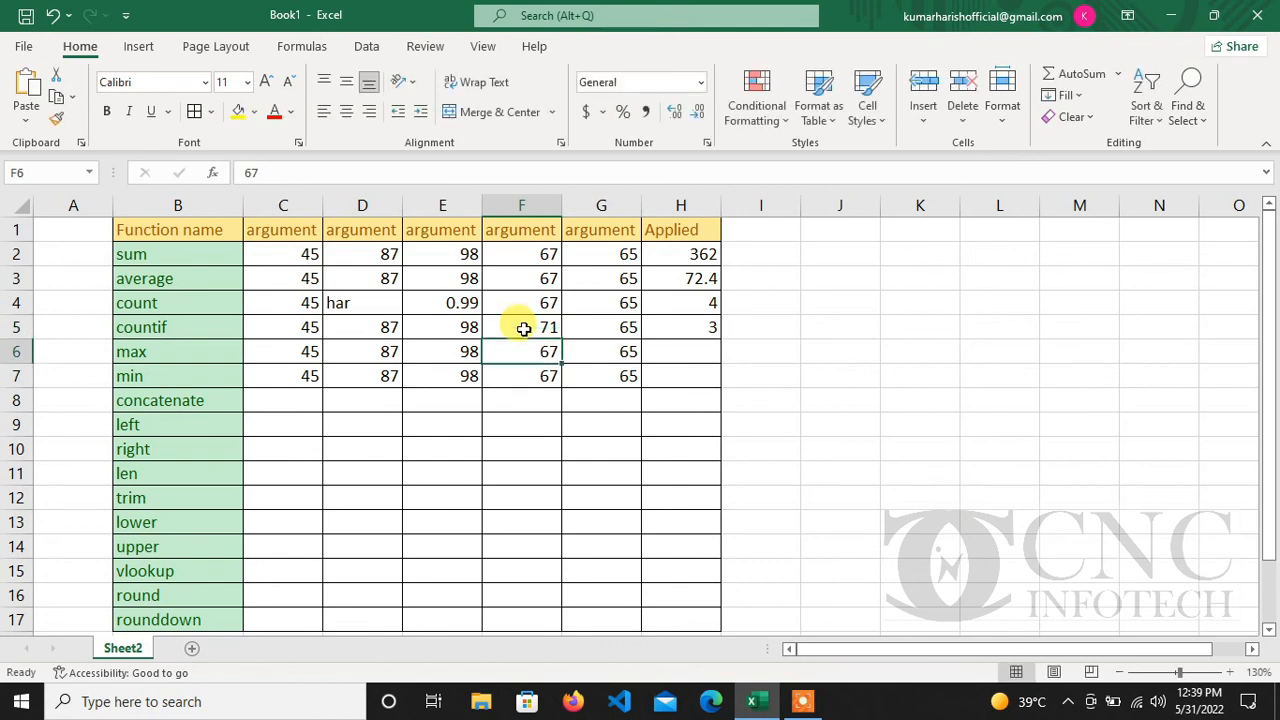
key("Up")
key("Left")
type("55")
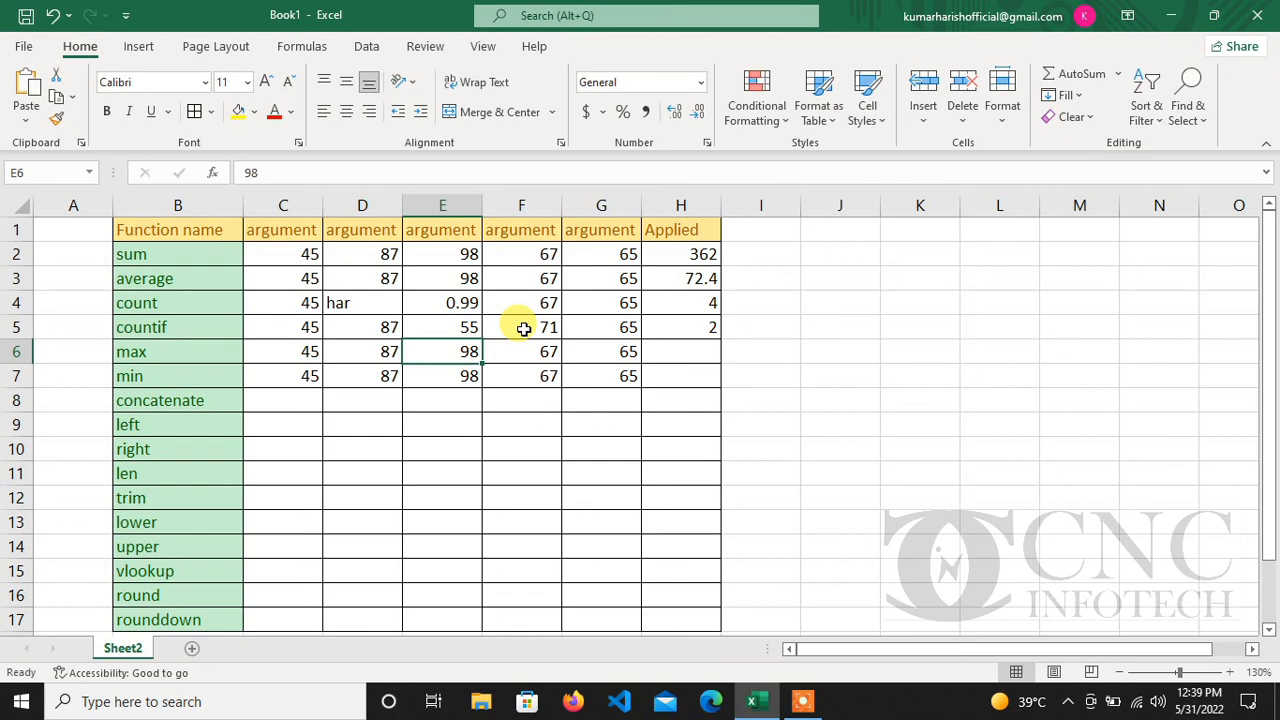
Change the countif row's argument in F5 to 44 and check which argument still meets the criteria
key("Up")
key("Right")
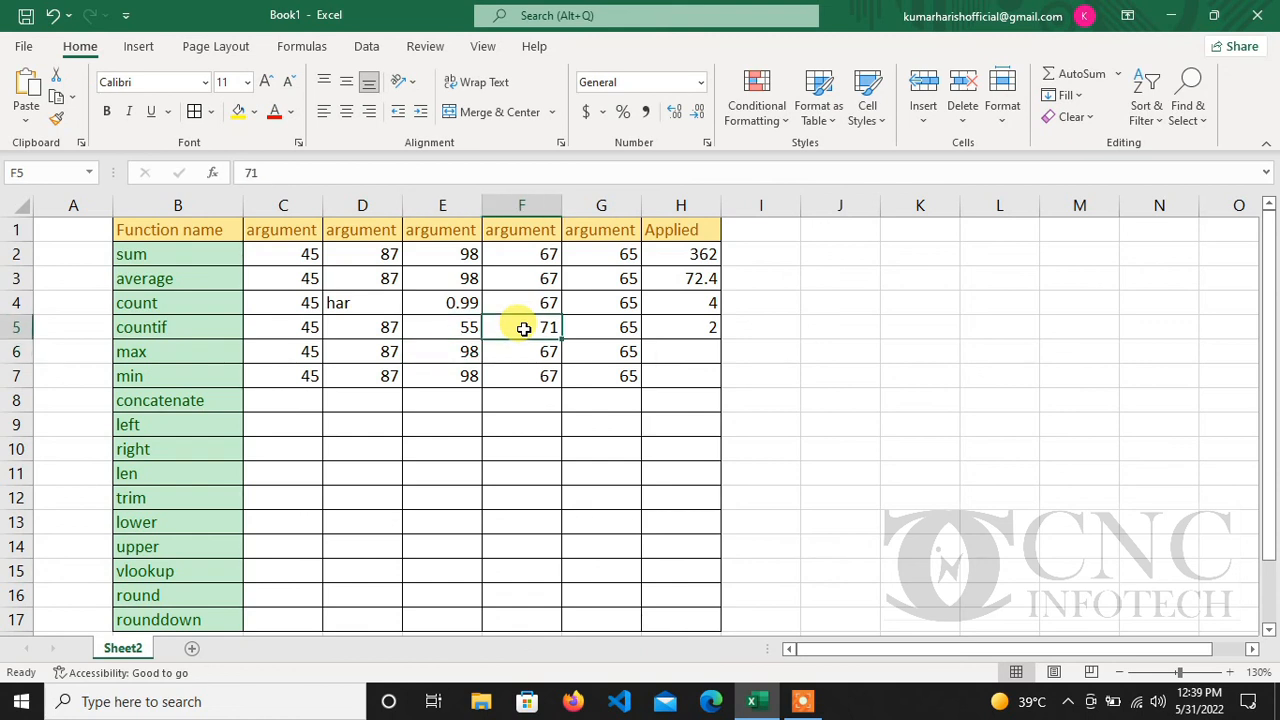
type("44")
key("Return")
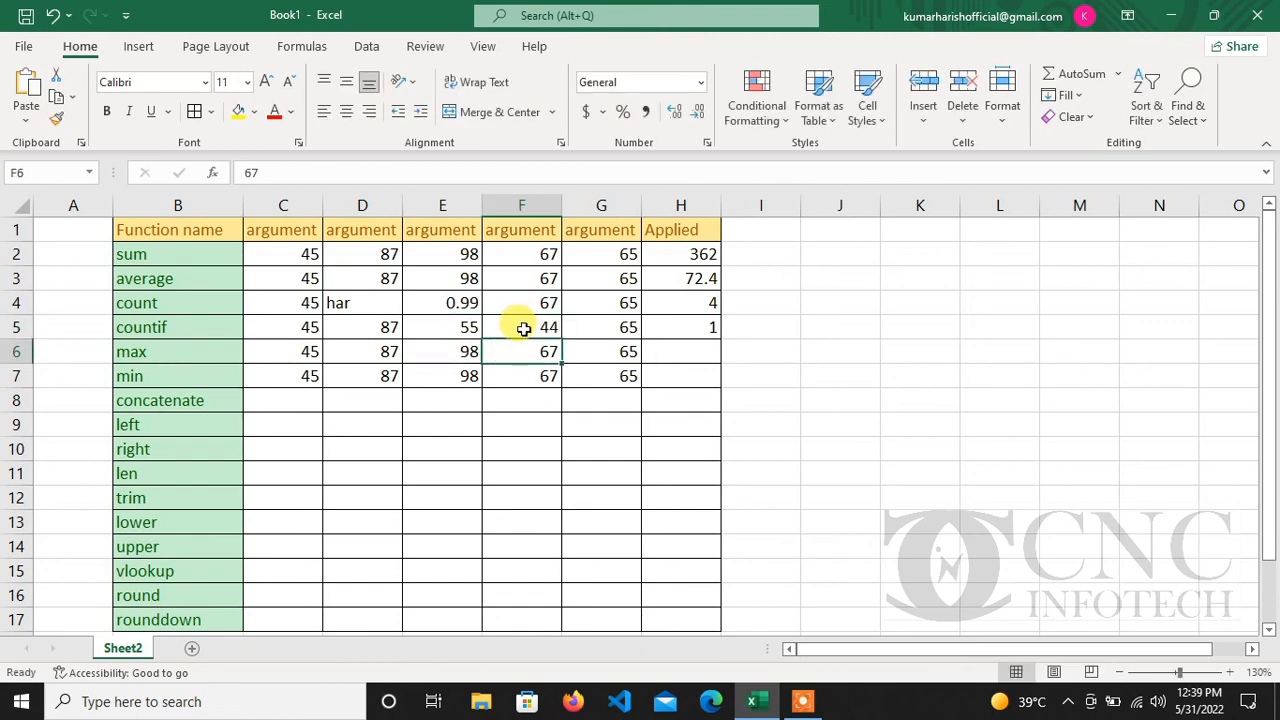
key("Up")
key("Left")
key("Left")
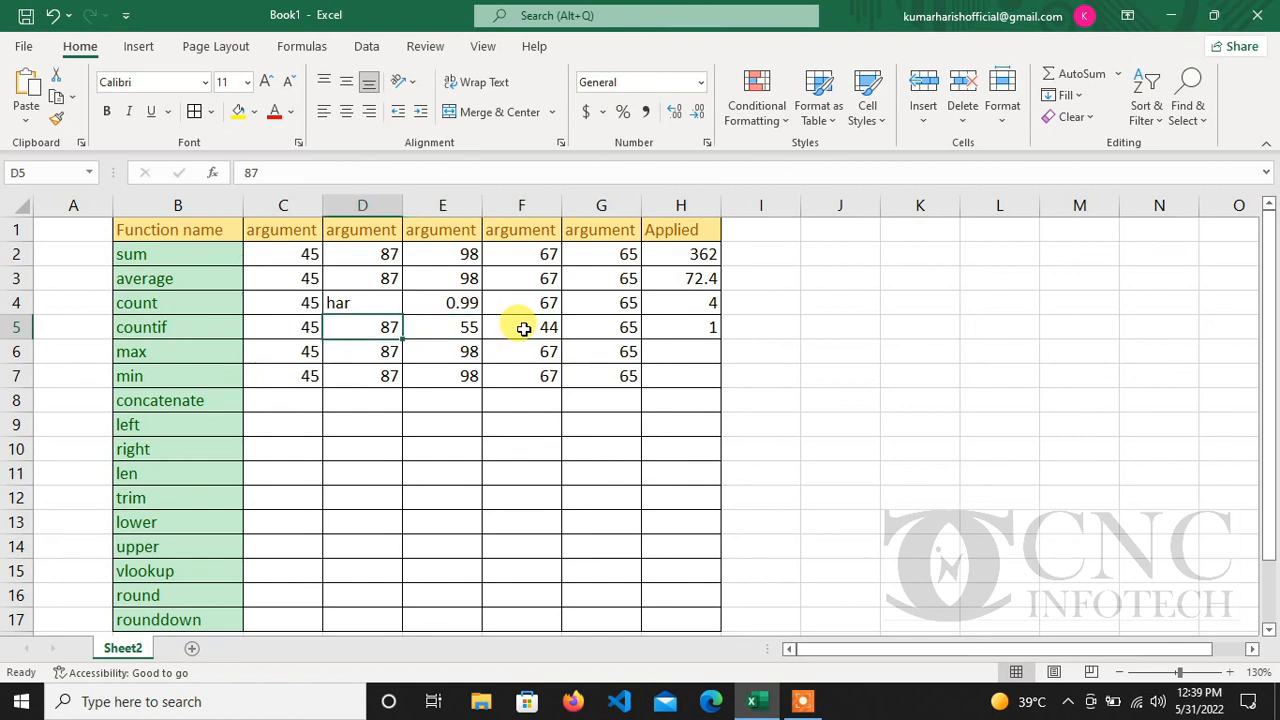
Enter the formula =MAX(C6:G6) in the max row's Applied cell, H6
key("Down")
key("Right")
key("Right")
key("Right")
key("Right")
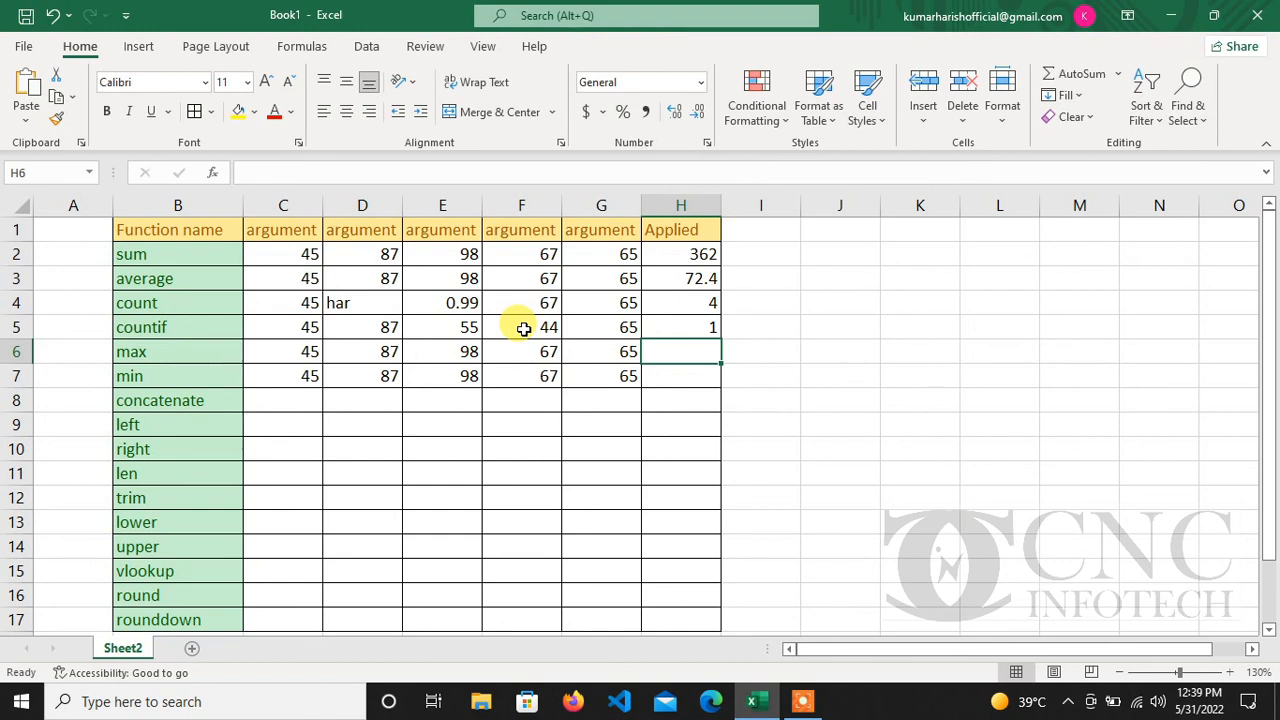
type("=")
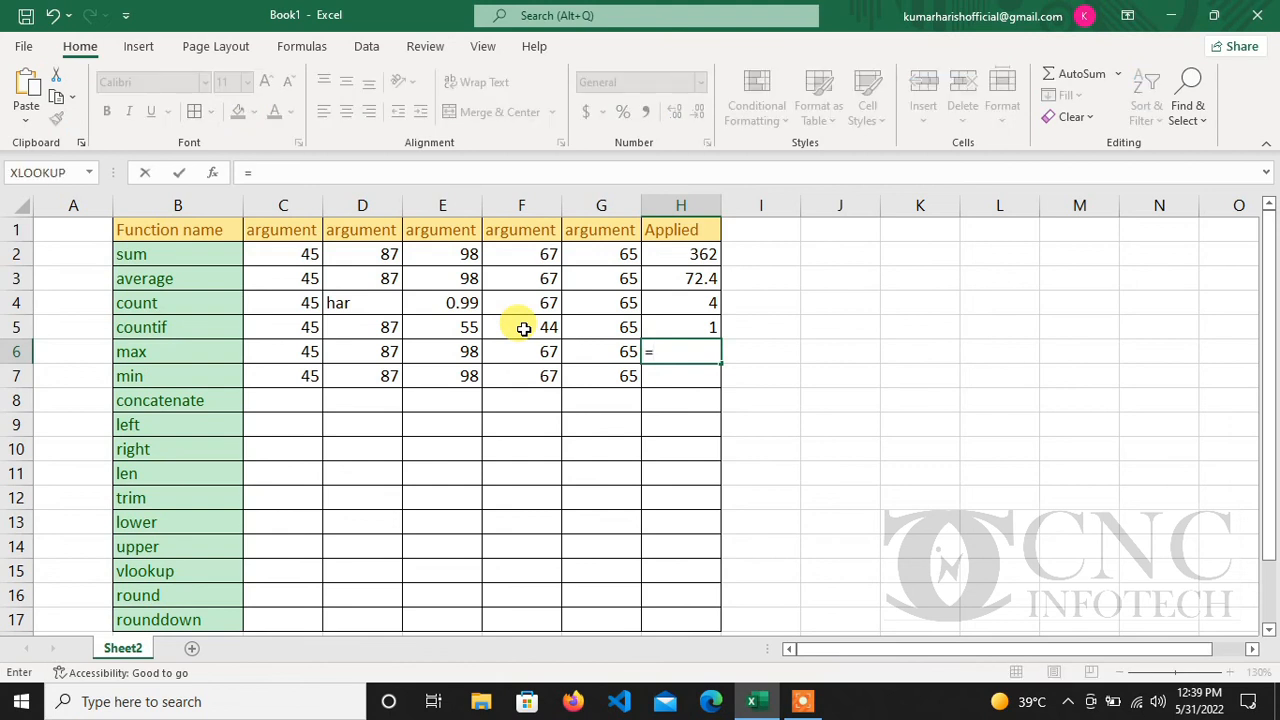
type("max")
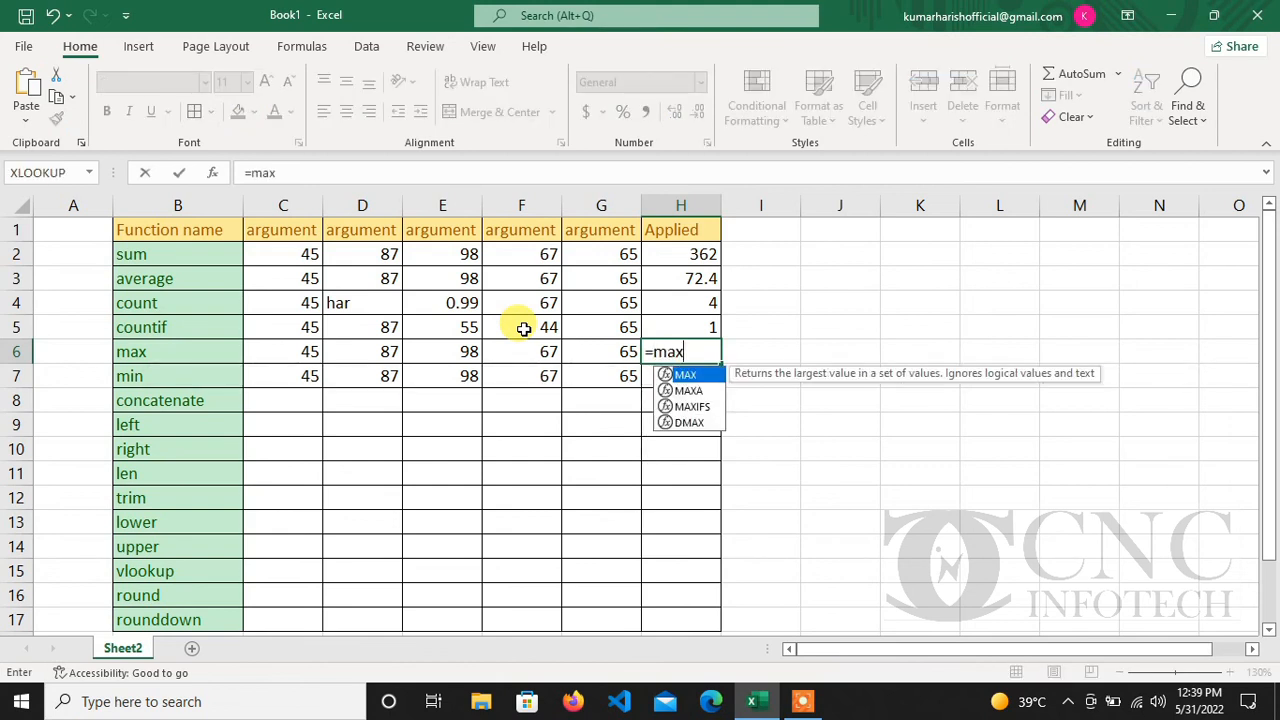
key("Tab")
key("Left")
key("Left")
key("Left")
key("Left")
key("Left")
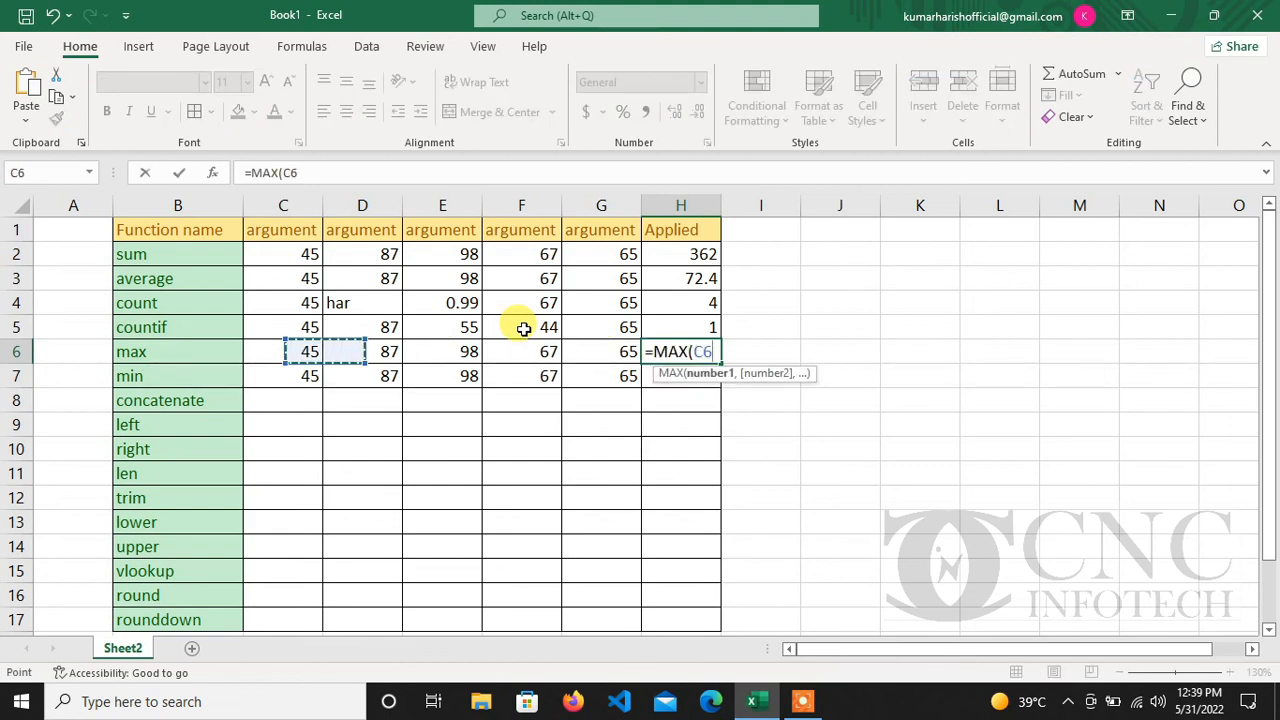
key("shift+Right")
key("shift+Right")
key("shift+Right")
key("shift+Right")
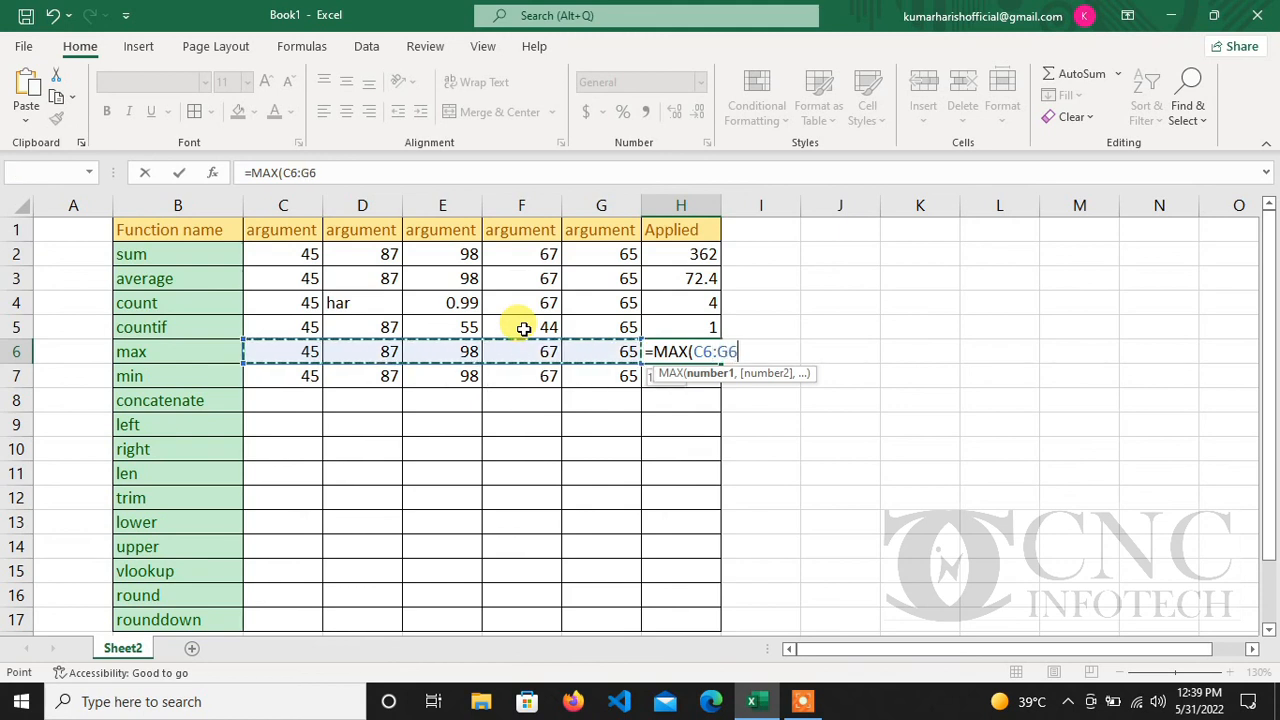
type(")")
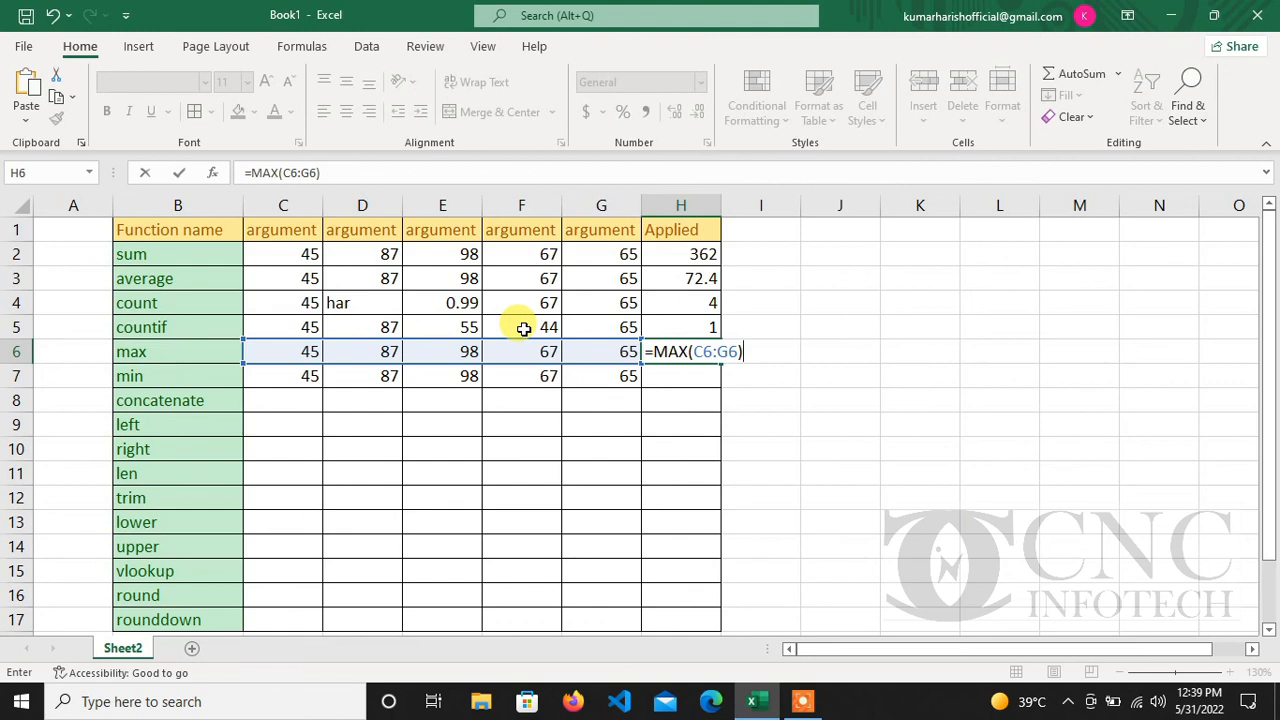
key("Return")
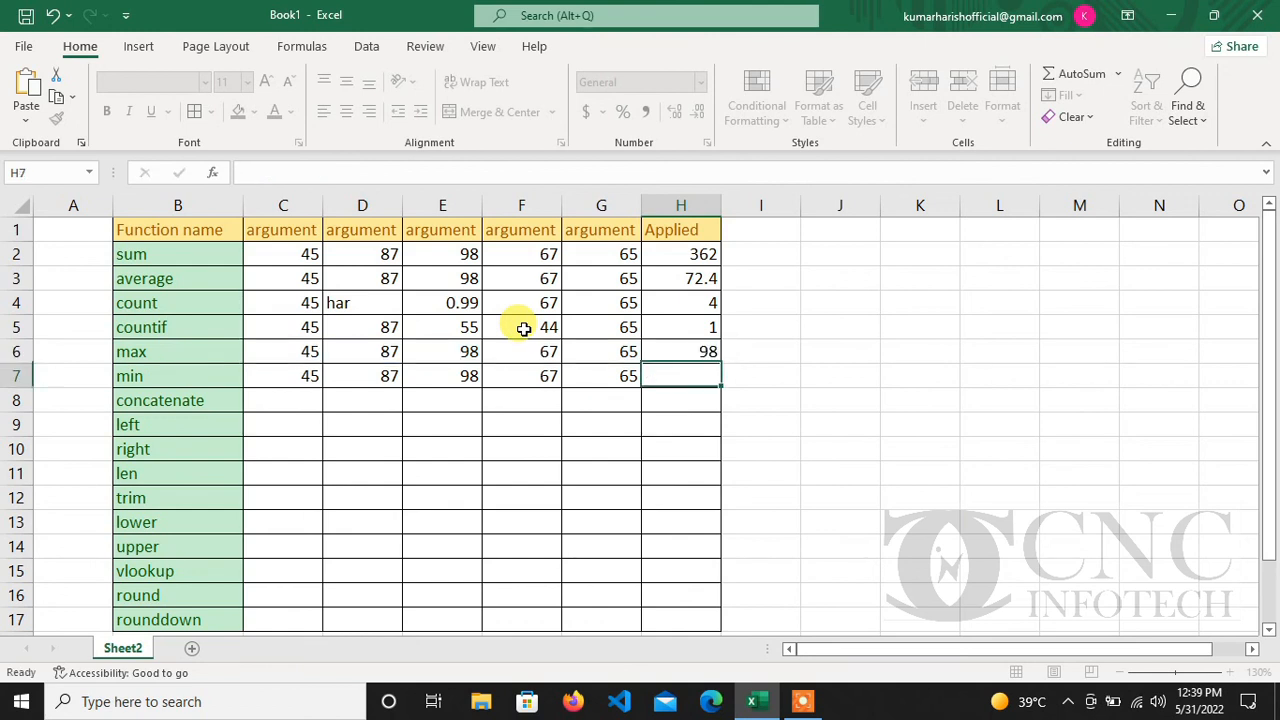
Enter the formula =MIN(C7:G7) in the min row's Applied cell, H7
type("=")
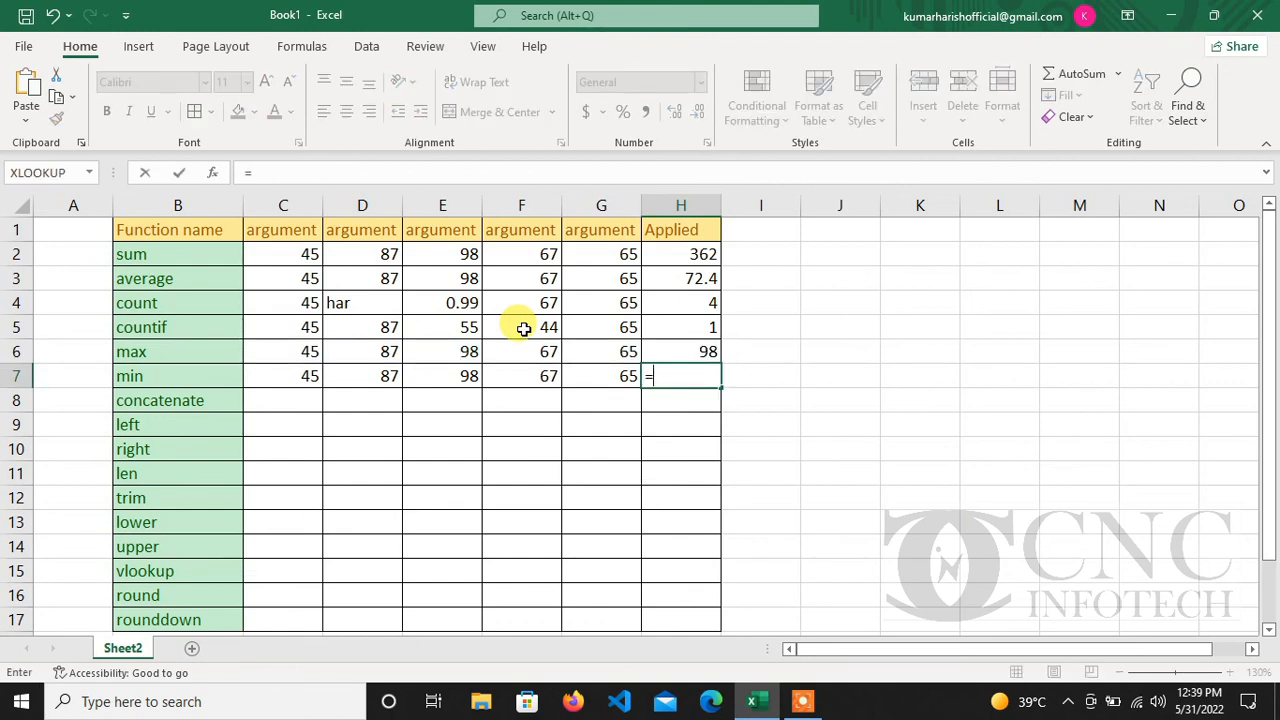
type("min")
key("Tab")
key("Left")
key("Left")
key("Left")
key("Left")
key("Left")
key("shift+Right")
key("shift+Right")
key("shift+Right")
key("shift+Right")
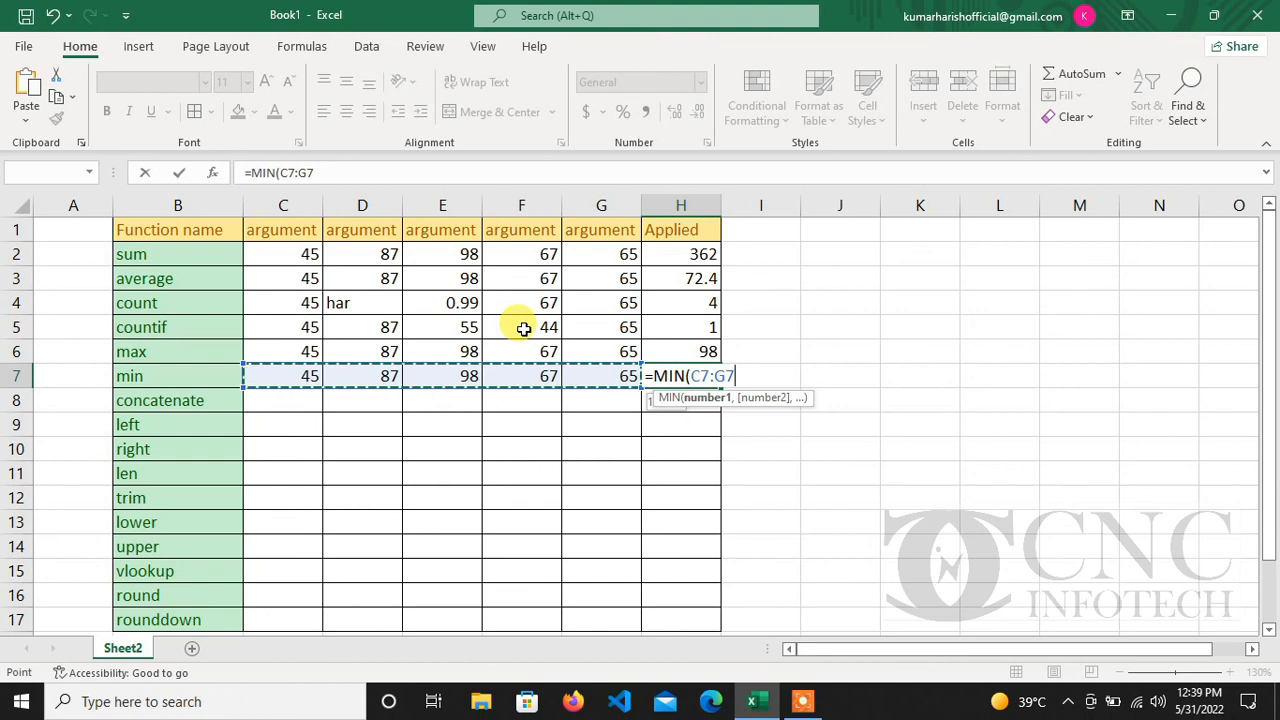
type(")")
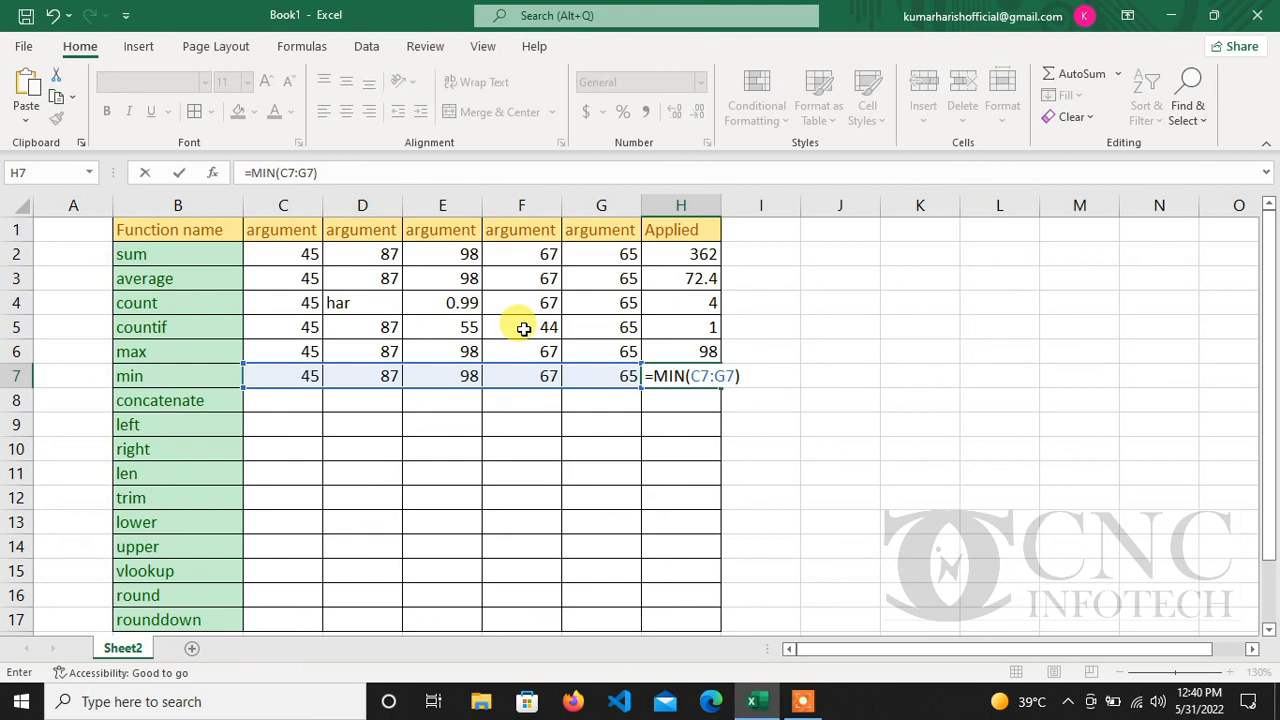
key("Return")
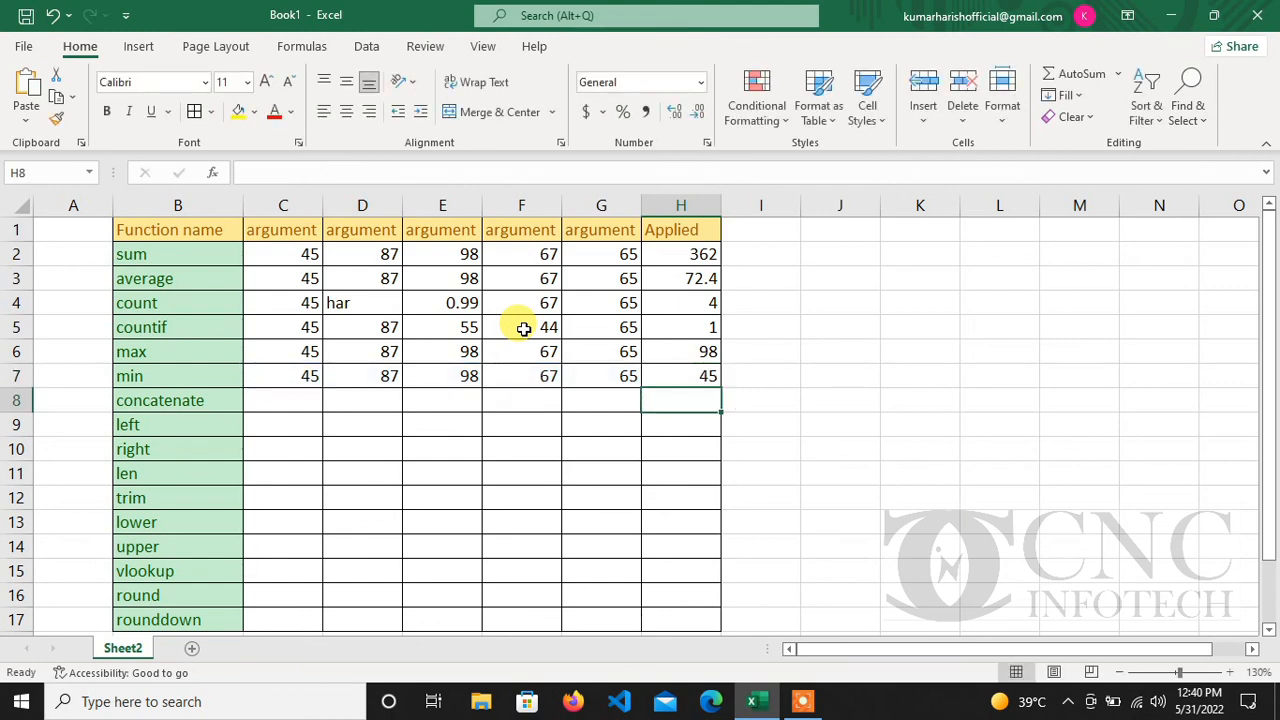
Fill the concatenate row's arguments with cnc in D8 and infotech in E8
key("Left")
key("Left")
key("Left")
key("Left")
key("Left")
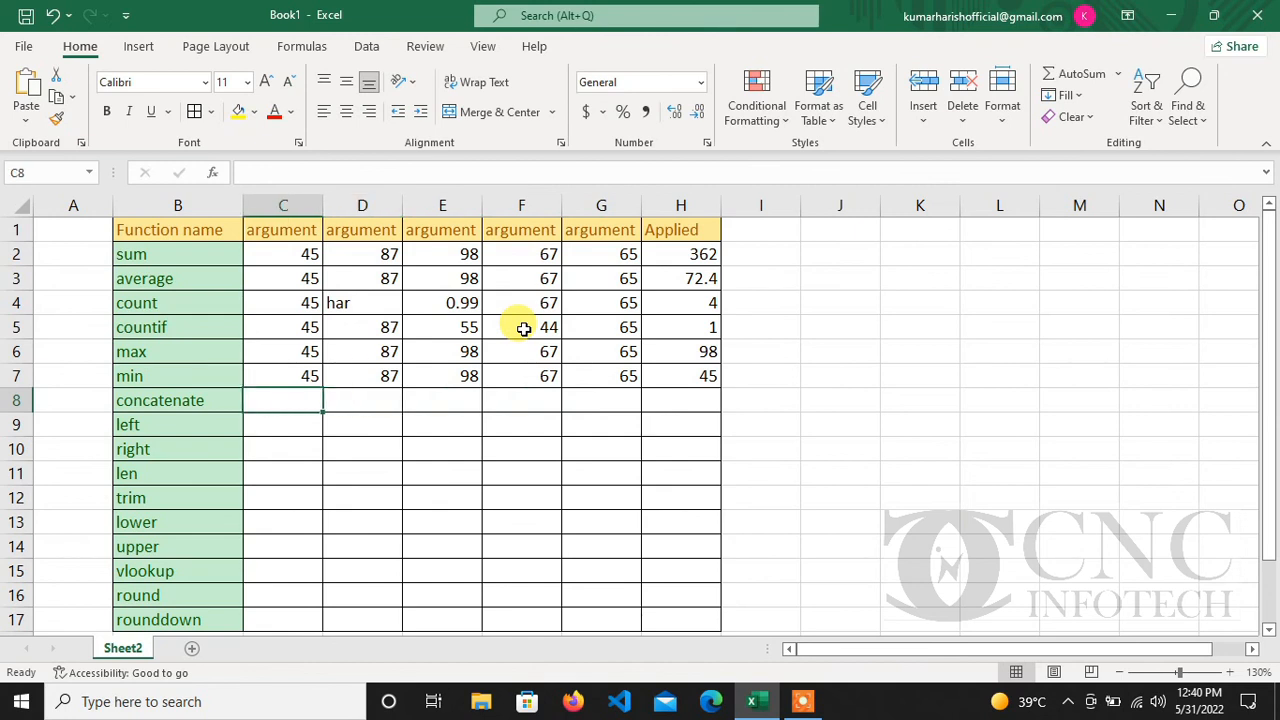
key("Right")
key("Right")
key("Right")
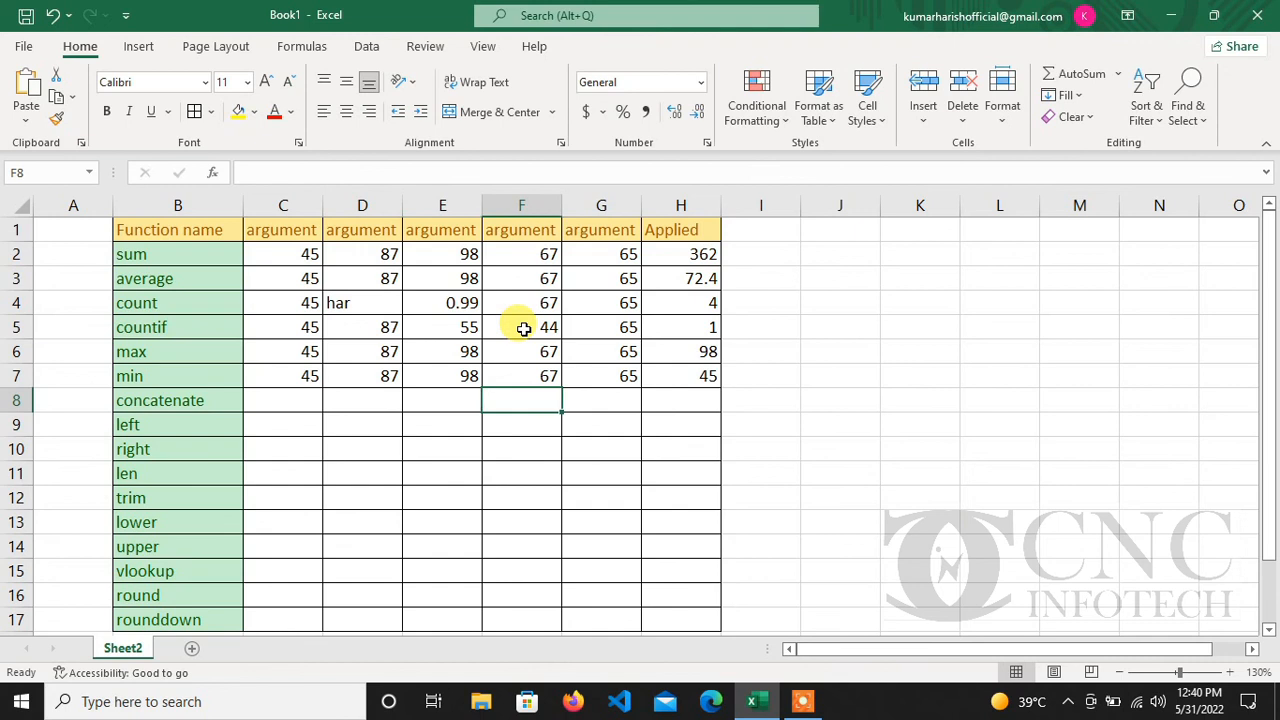
key("Left")
key("Left")
key("Left")
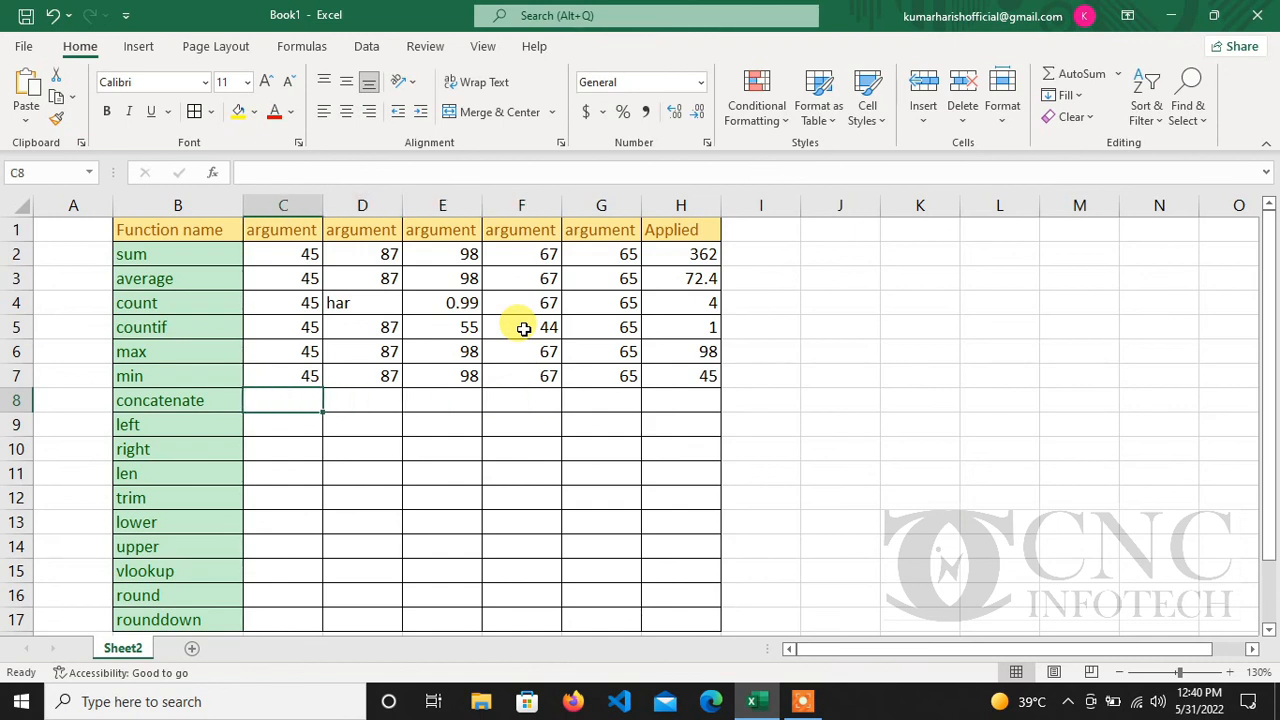
key("Right")
key("Right")
key("Left")
type("cnc")
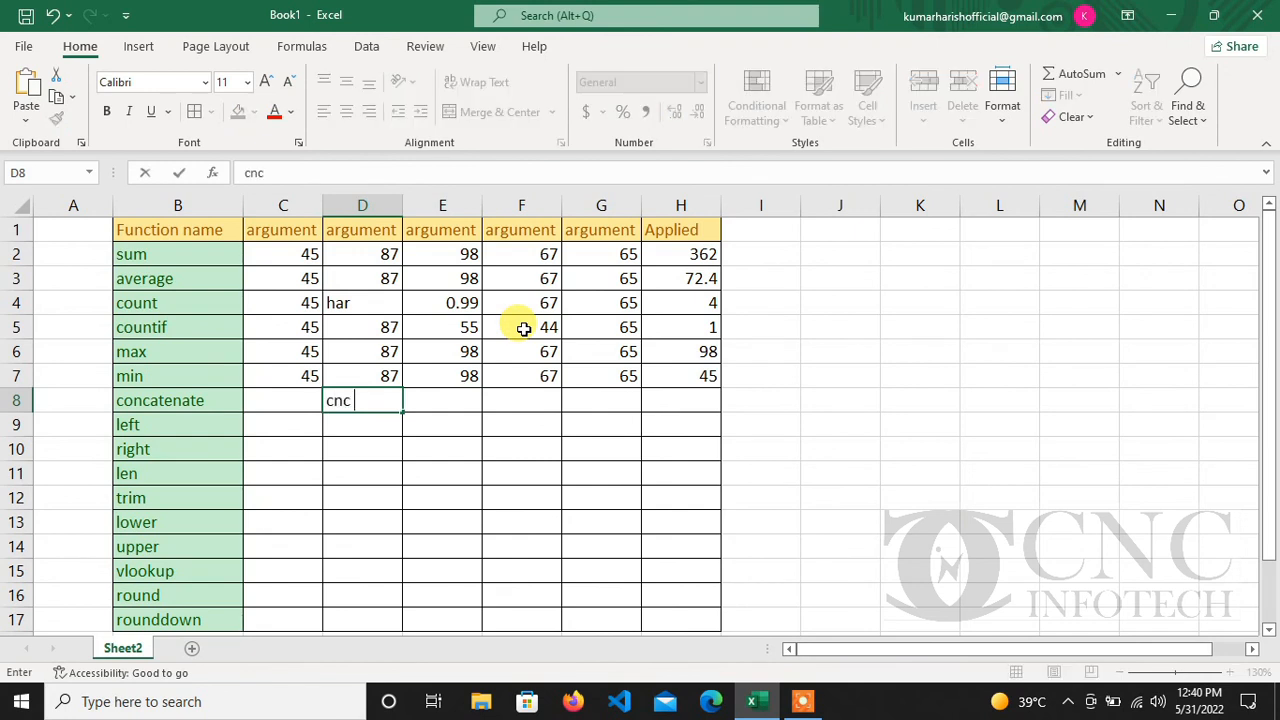
key("Tab")
type("nfo")
key("BackSpace")
key("BackSpace")
key("BackSpace")
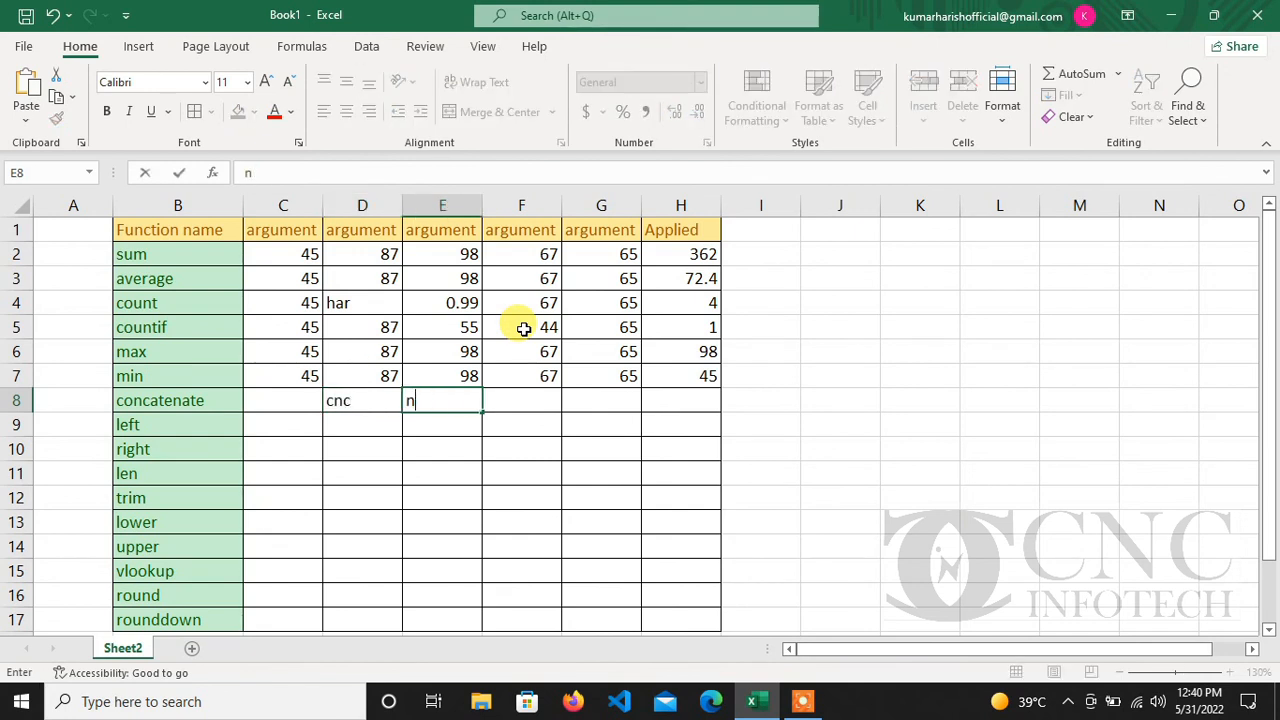
type("infotech")
key("ctrl+Return")
Enter the formula =concatenate(D8,E8) in H8 and widen the Applied column so the joined text fits
key("Right")
key("Right")
key("Right")
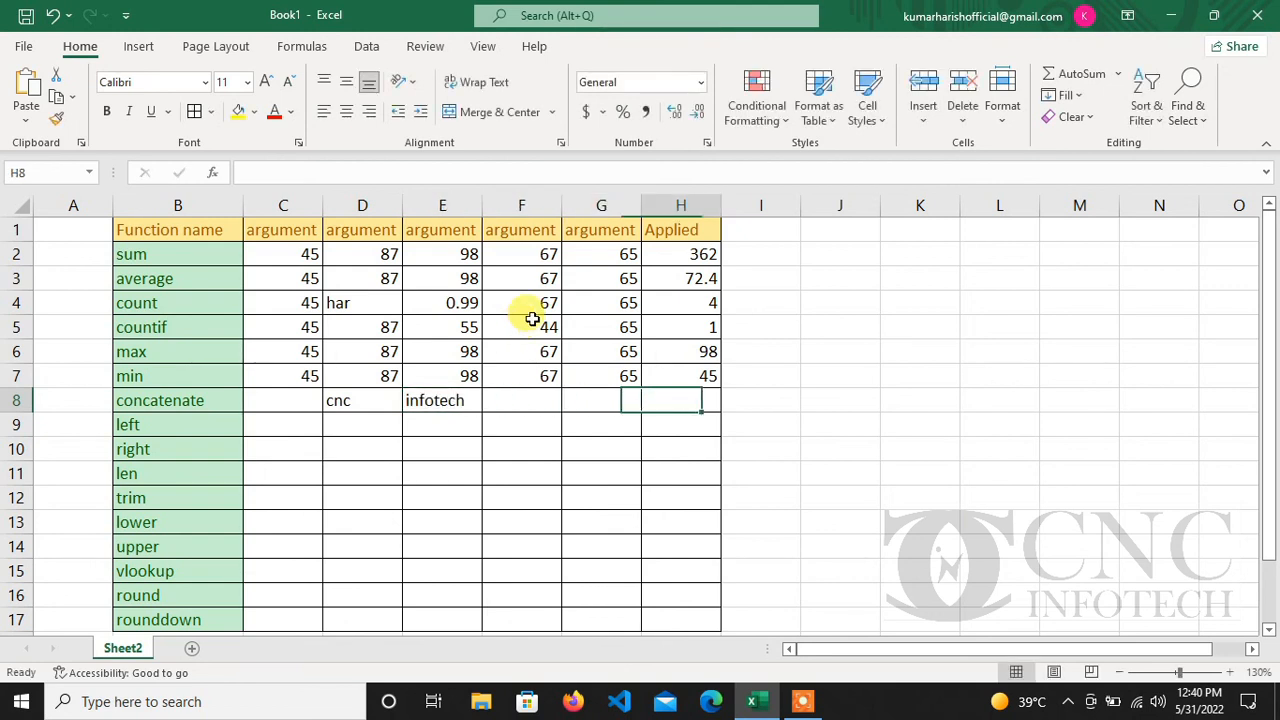
type("=conca")
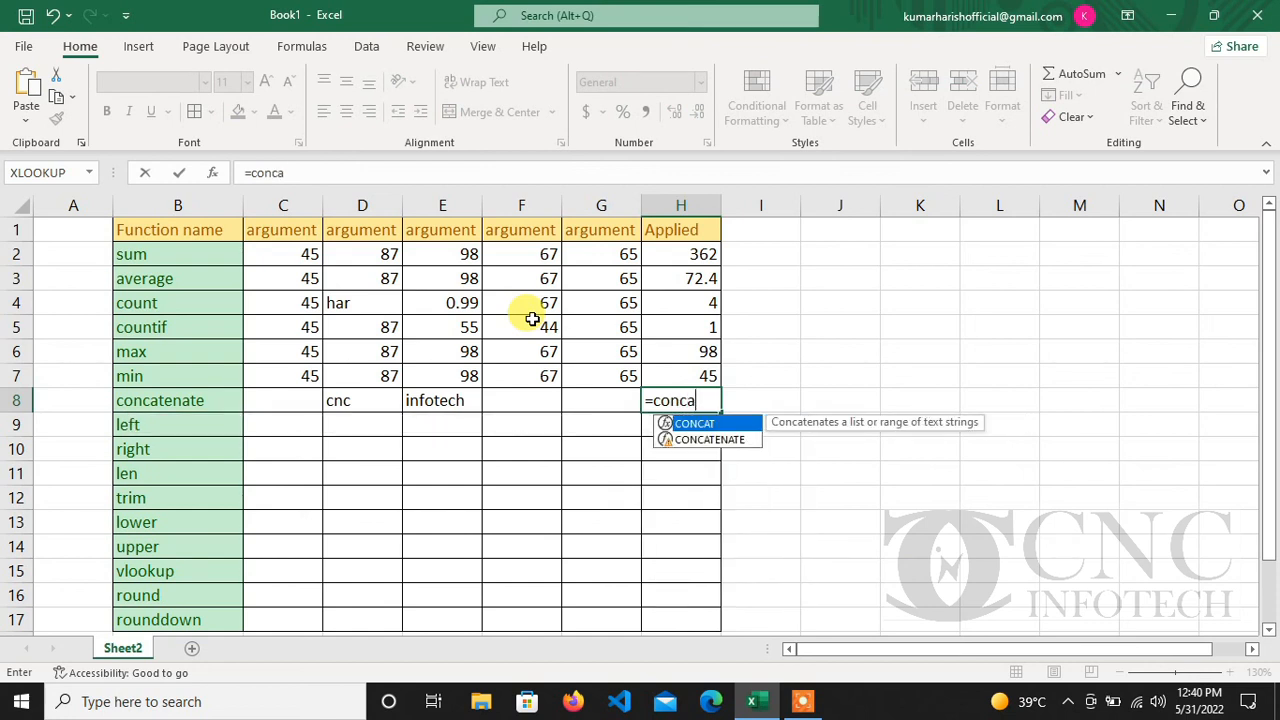
type("ten")
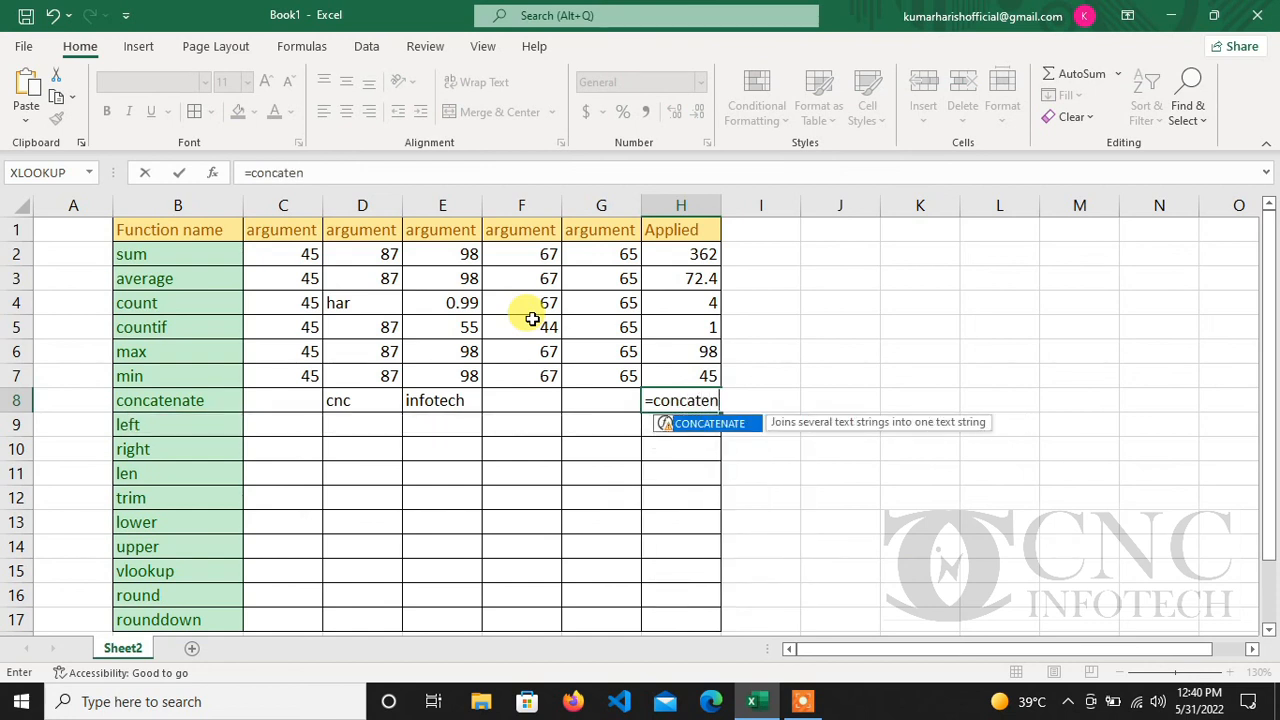
type("ate(")
key("Left")
key("Left")
key("Left")
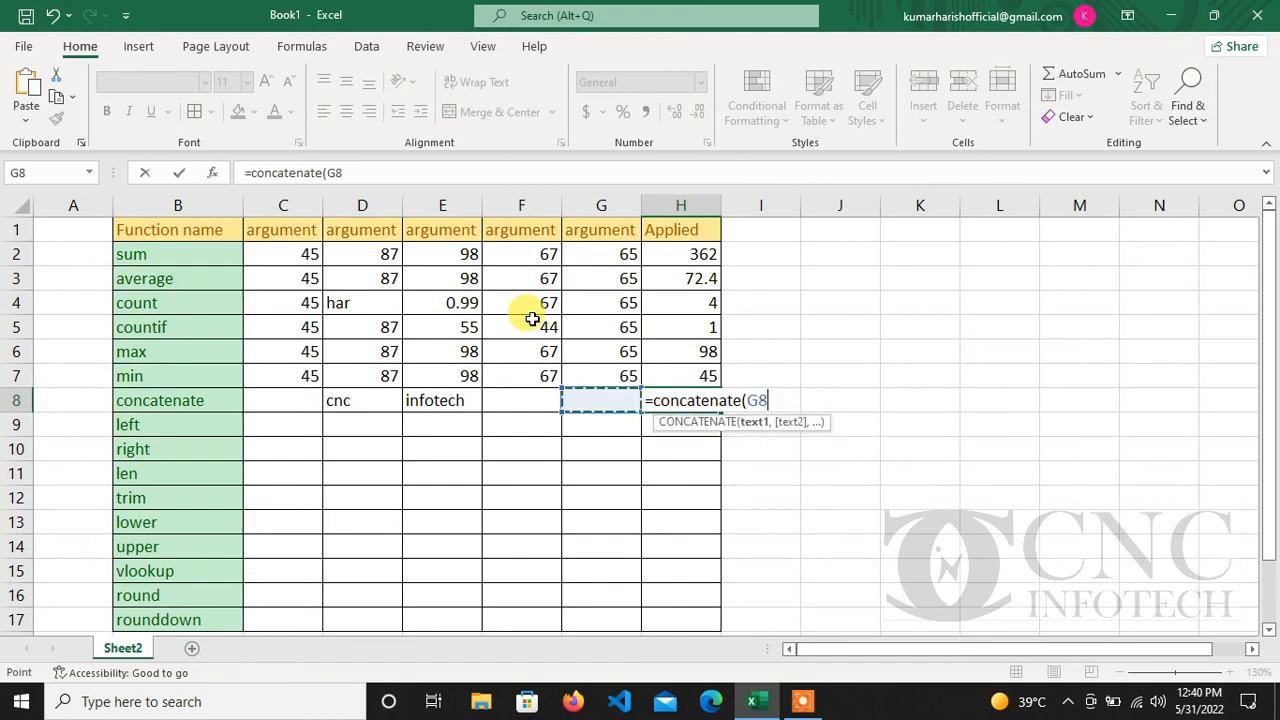
key("Left")
type(",")
key("Left")
key("Left")
key("Left")
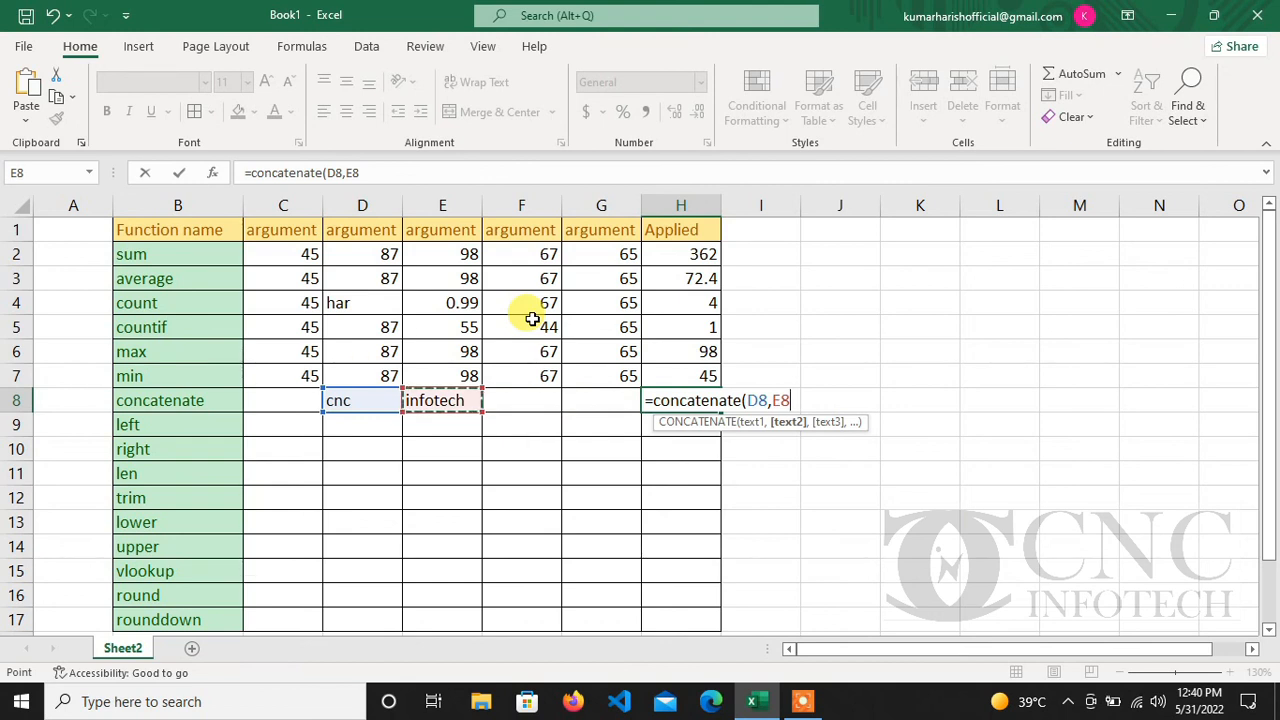
type(")")
key("Return")
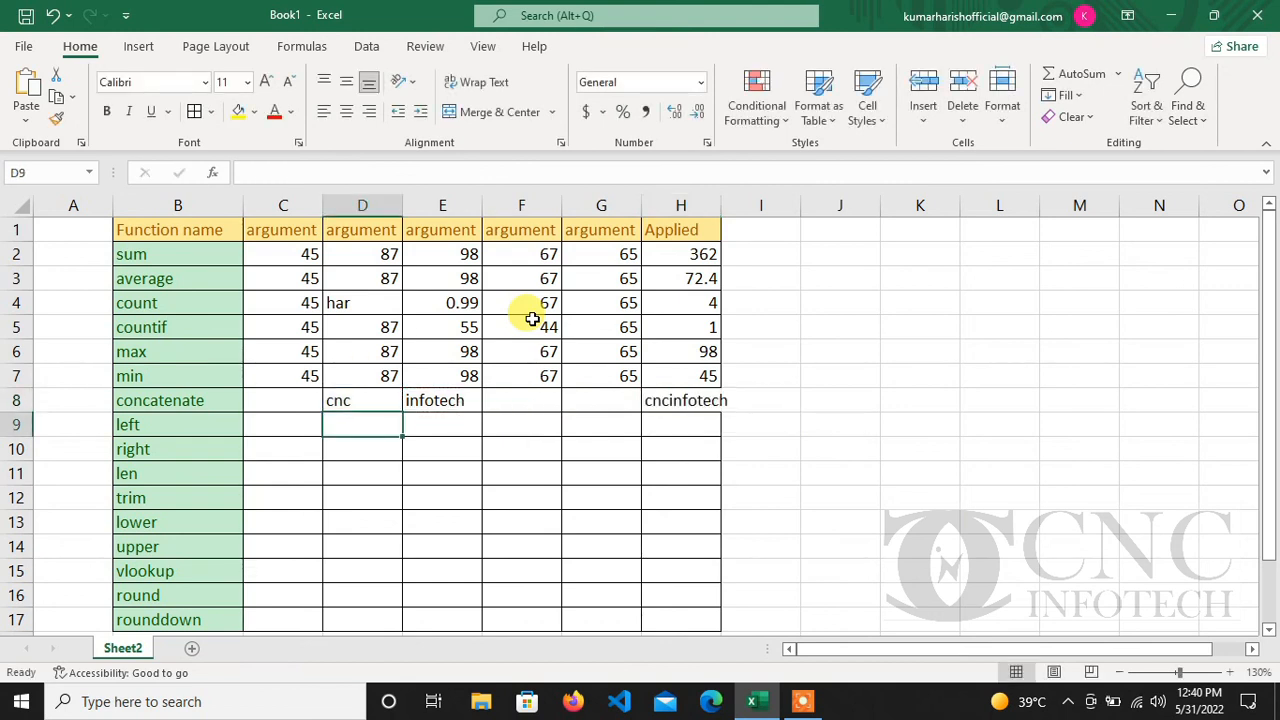
left_click_drag(721, 204, 747, 205)
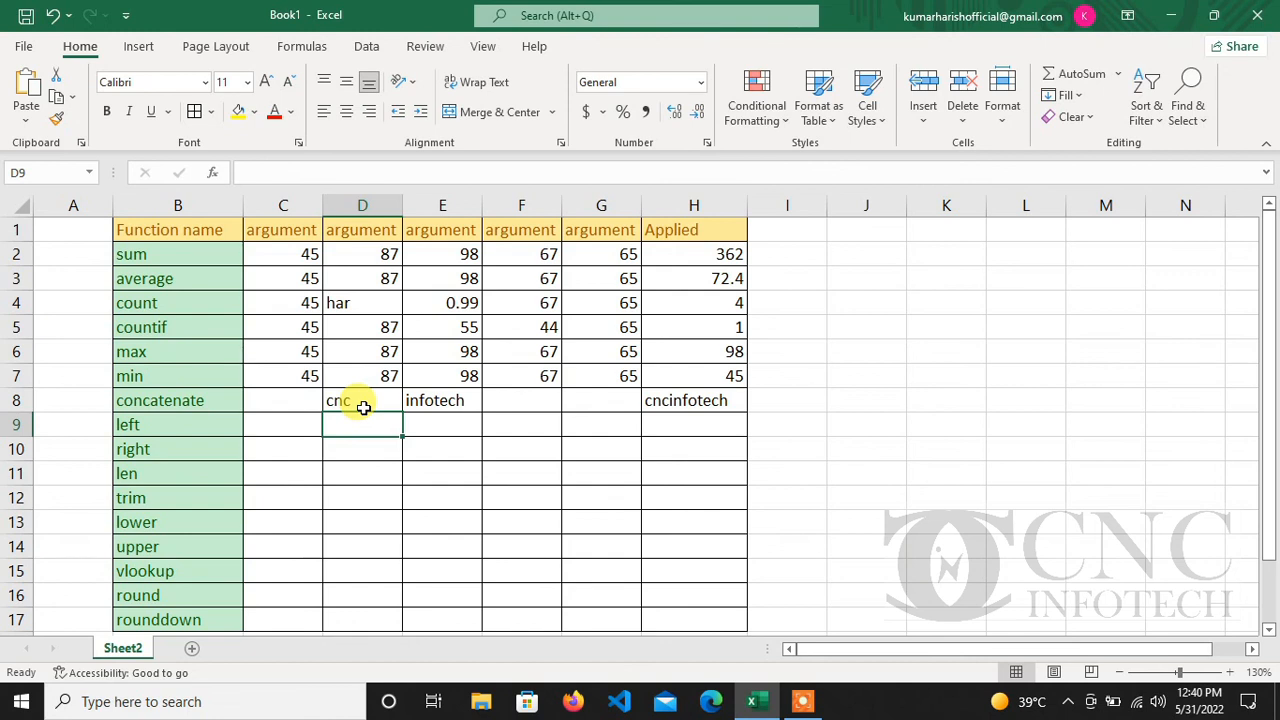
Enter cncinfotech as the left row's argument in E9 and widen column E so the text fits
left_click(428, 430)
type("nc")
key("BackSpace")
key("BackSpace")
type("cncinfotech")
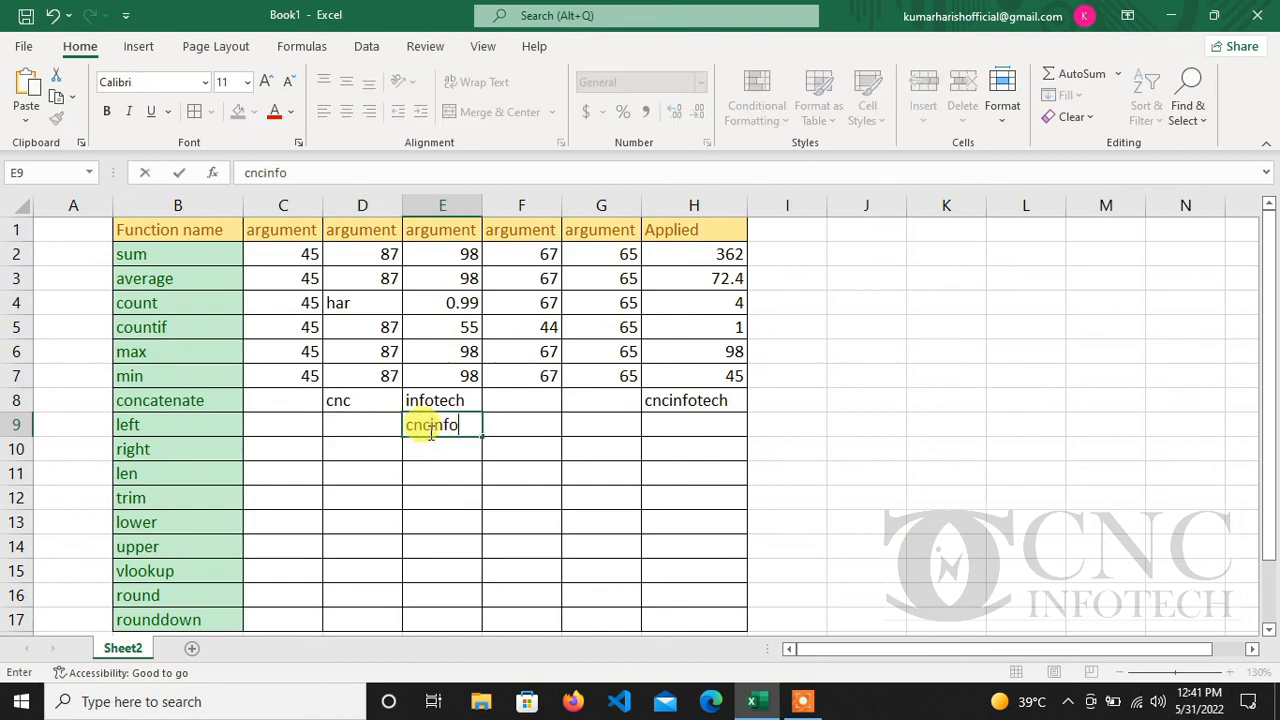
key("Tab")
key("Tab")
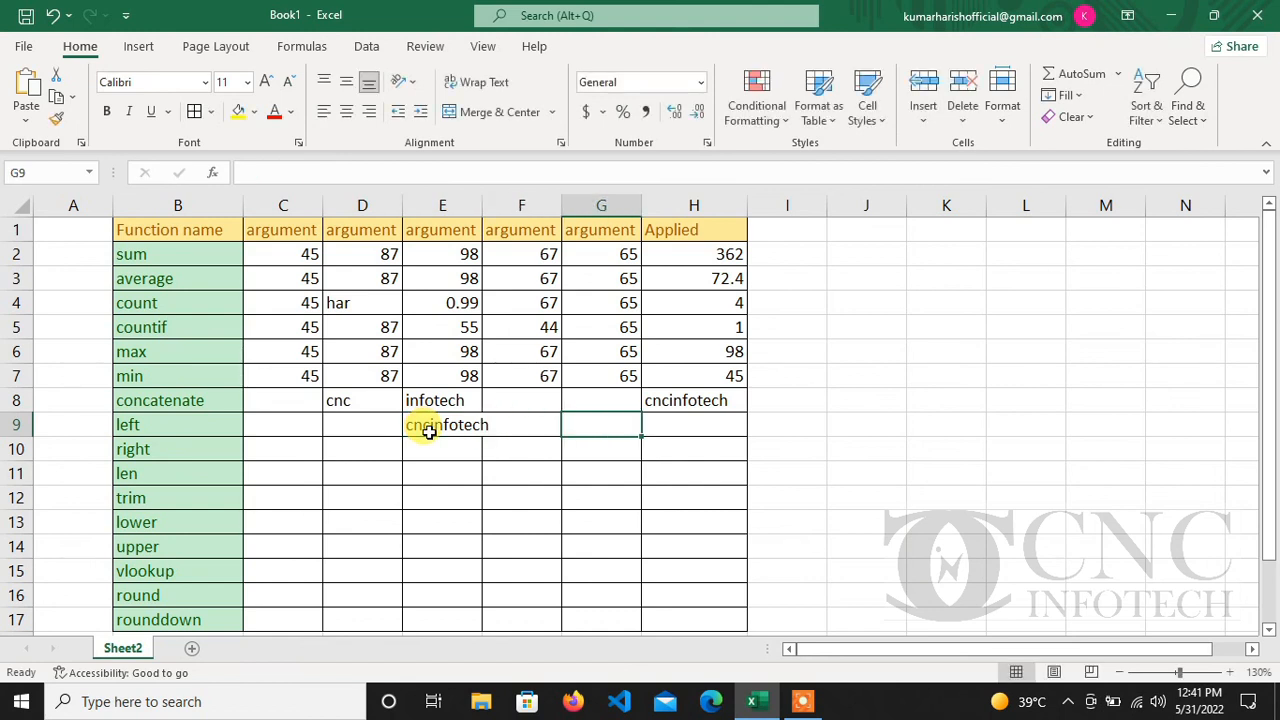
key("Tab")
left_click_drag(482, 200, 509, 200)
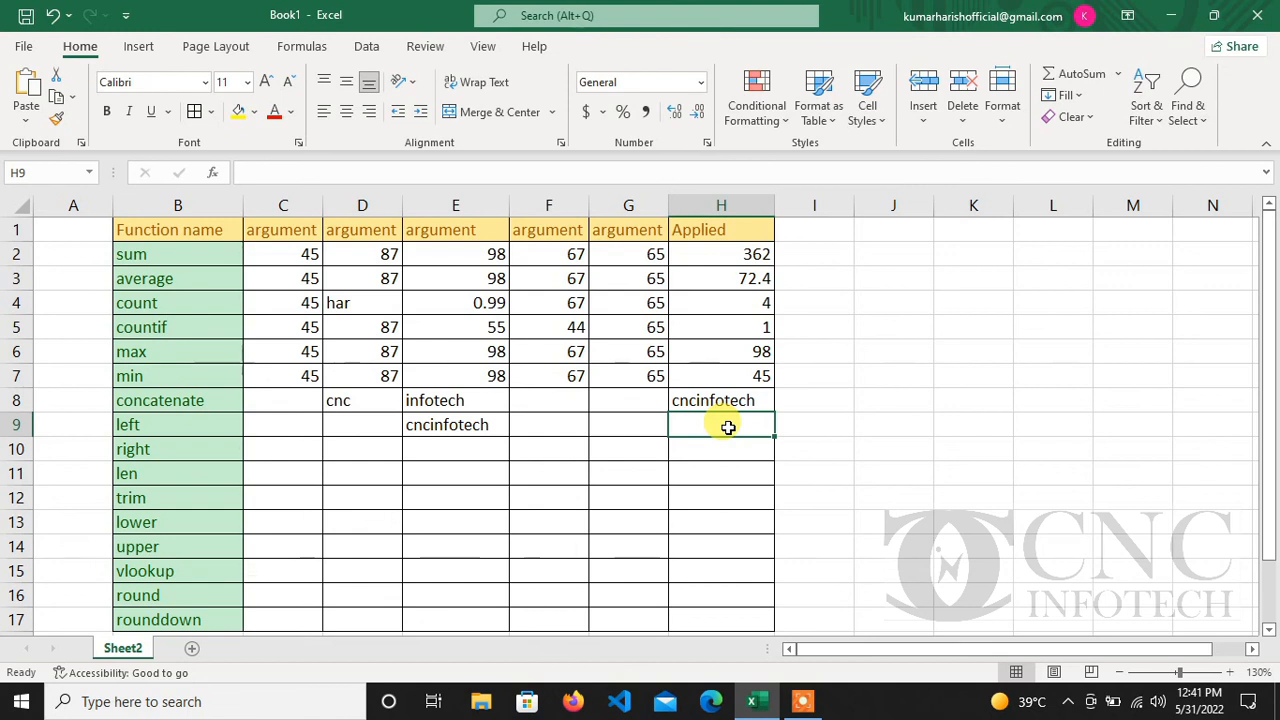
Enter the formula =left(E9,5) in the left row's Applied cell, H9
type("=")
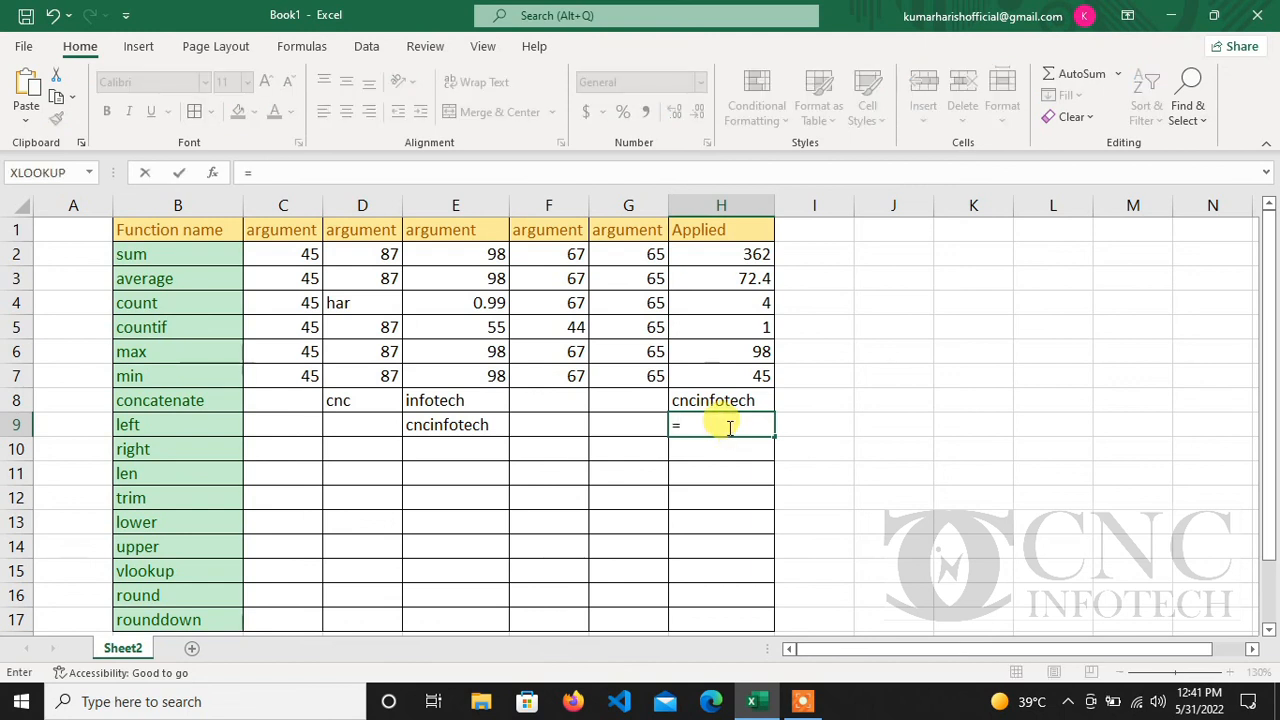
type("lff")
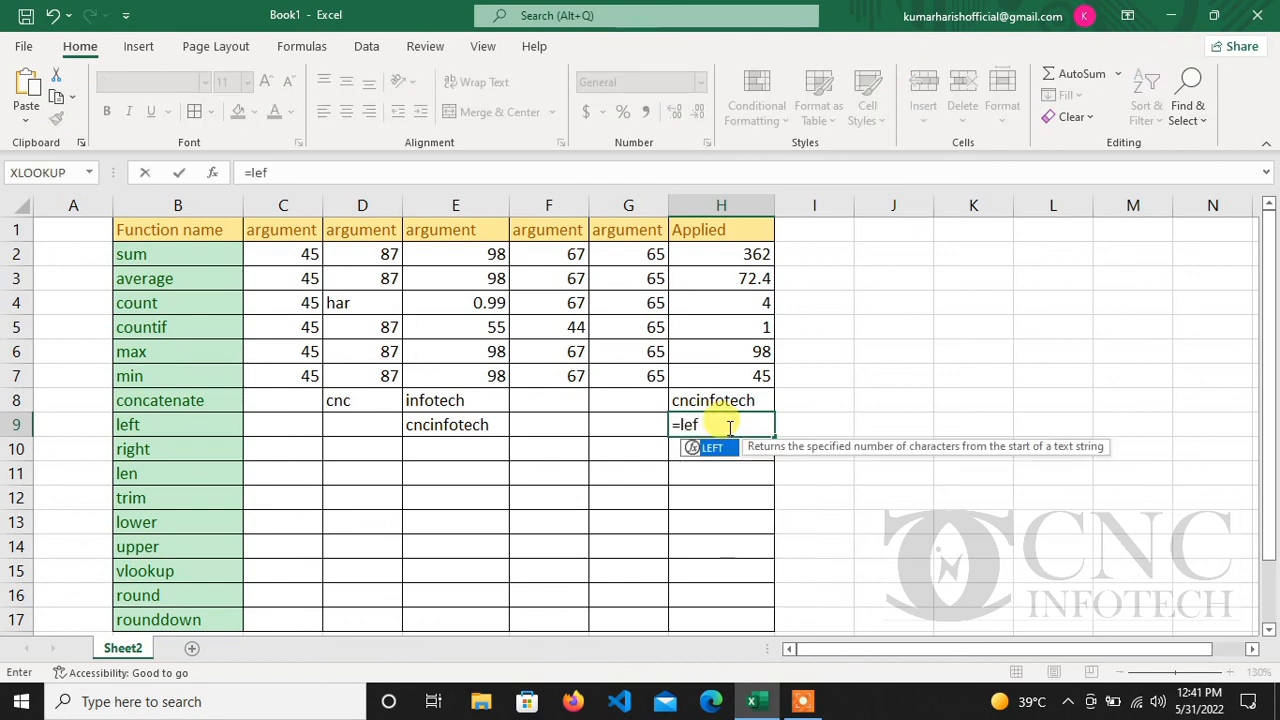
type("t(")
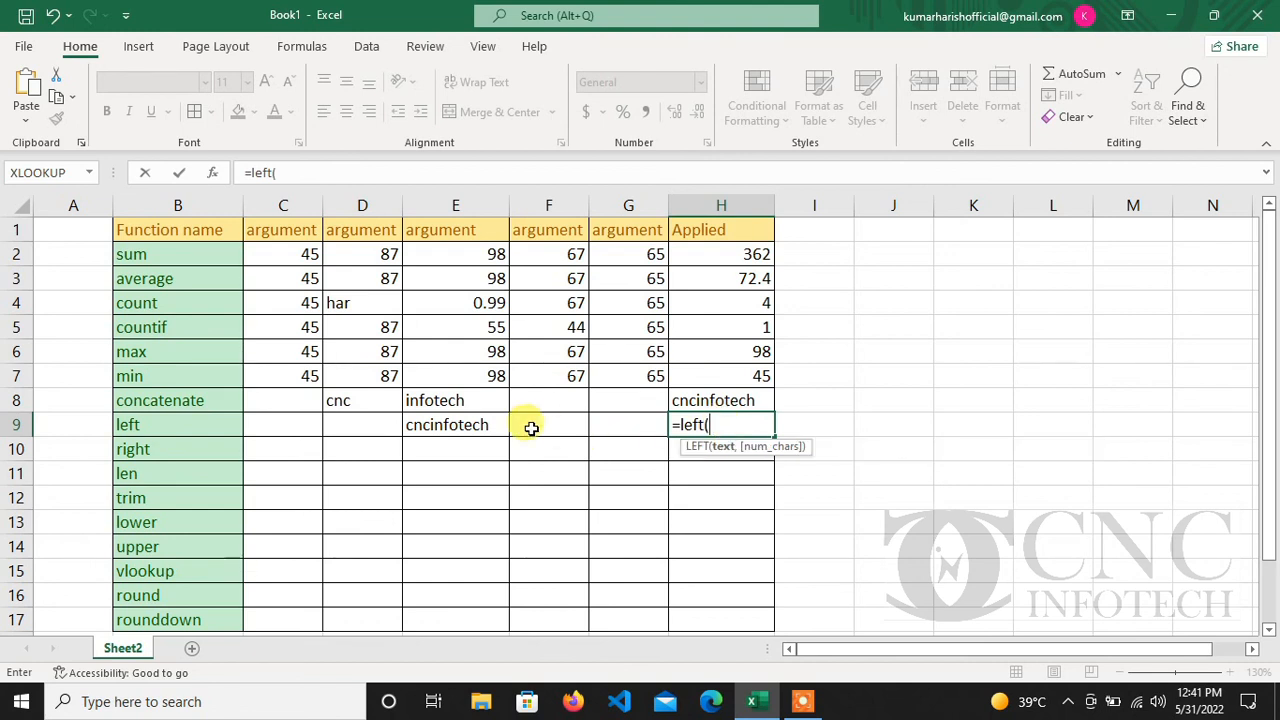
left_click(488, 423)
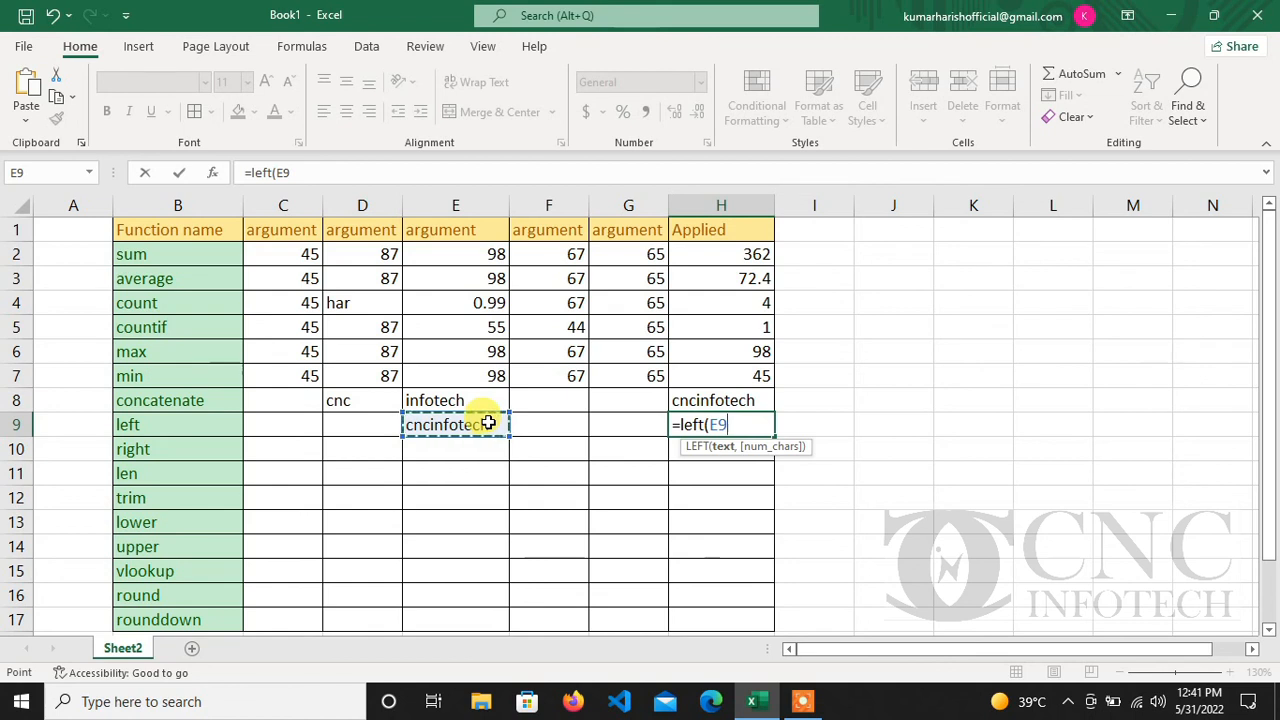
type(",")
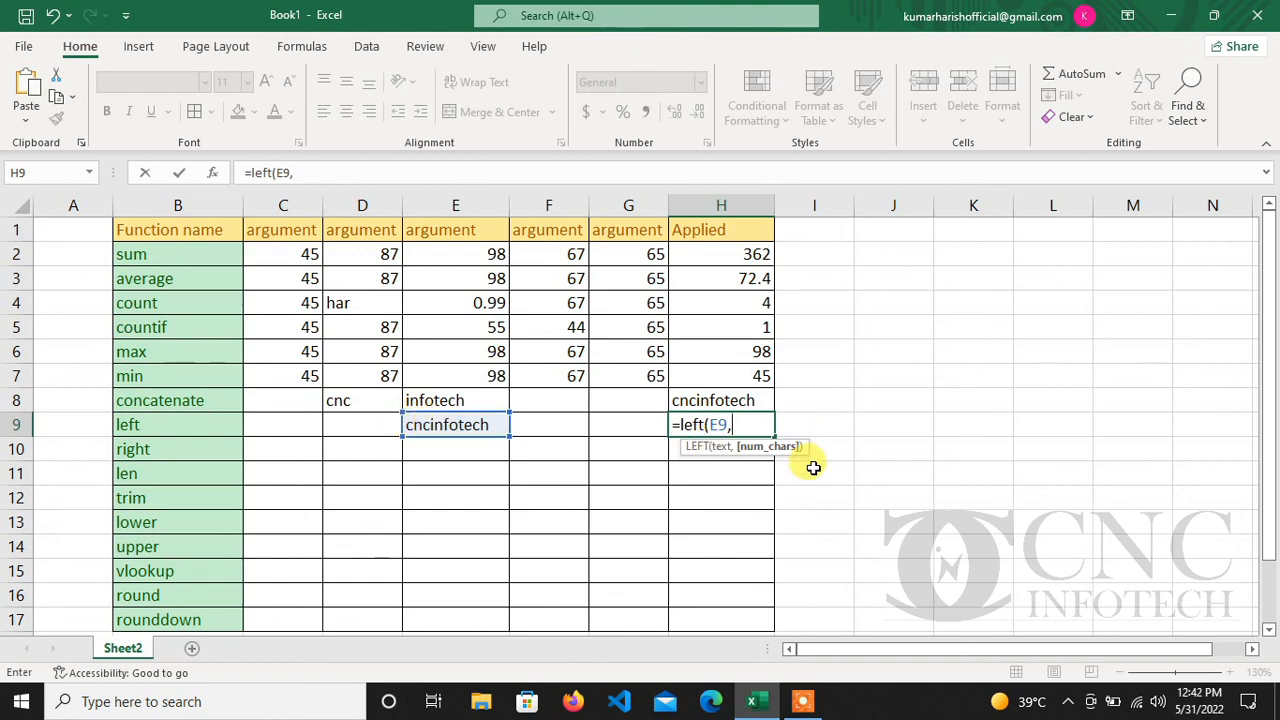
type("5)")
key("Return")
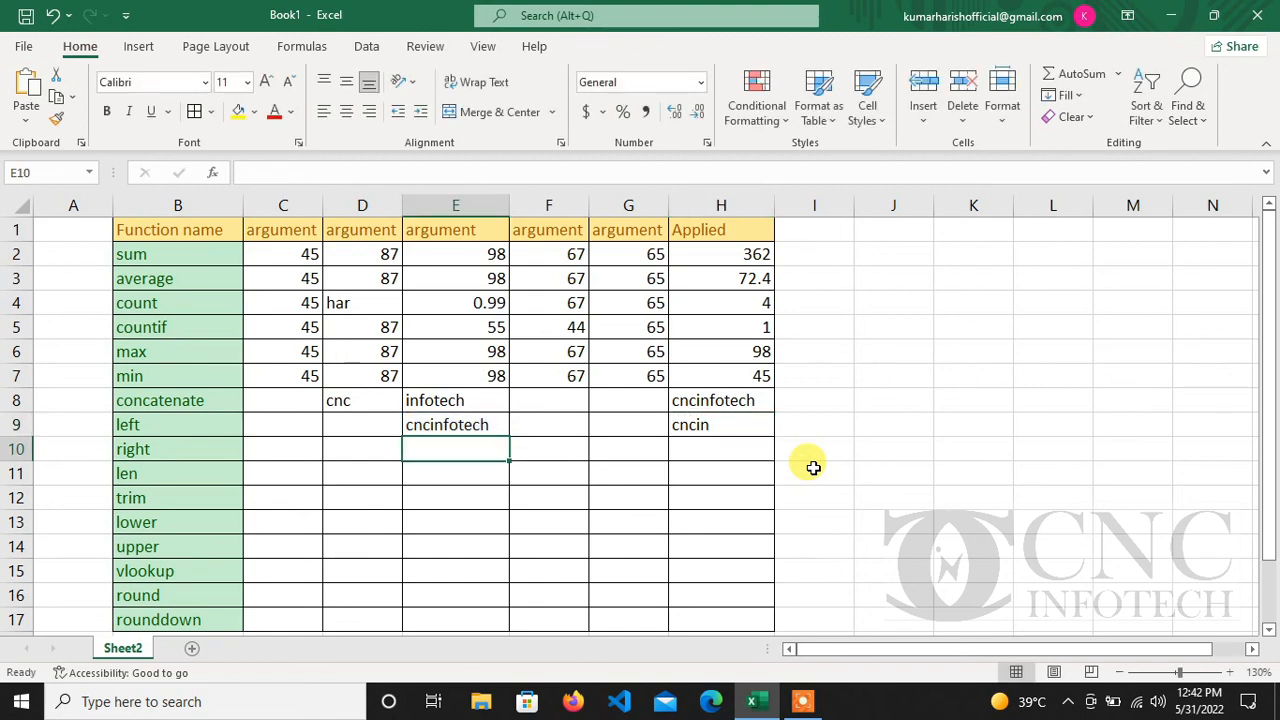
Copy cncinfotech from E9 down into the right row's argument cell, E10
key("Up")
key("shift+Down")
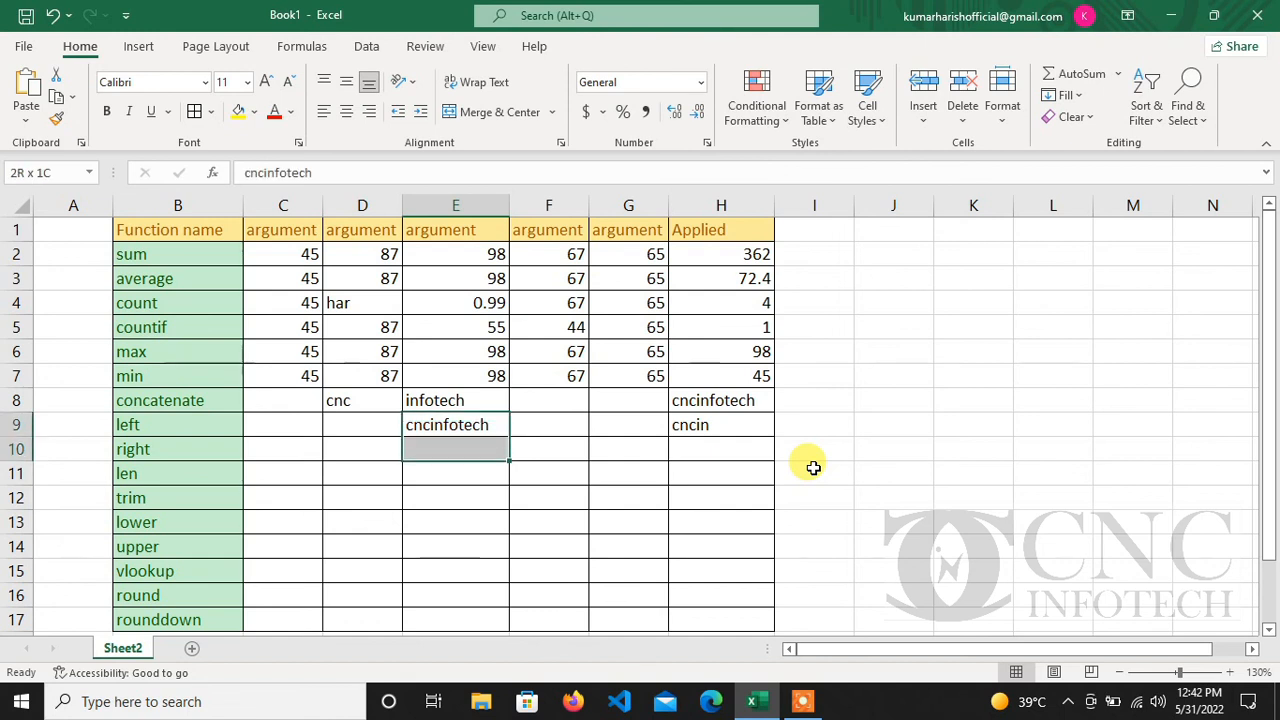
key("ctrl+d")
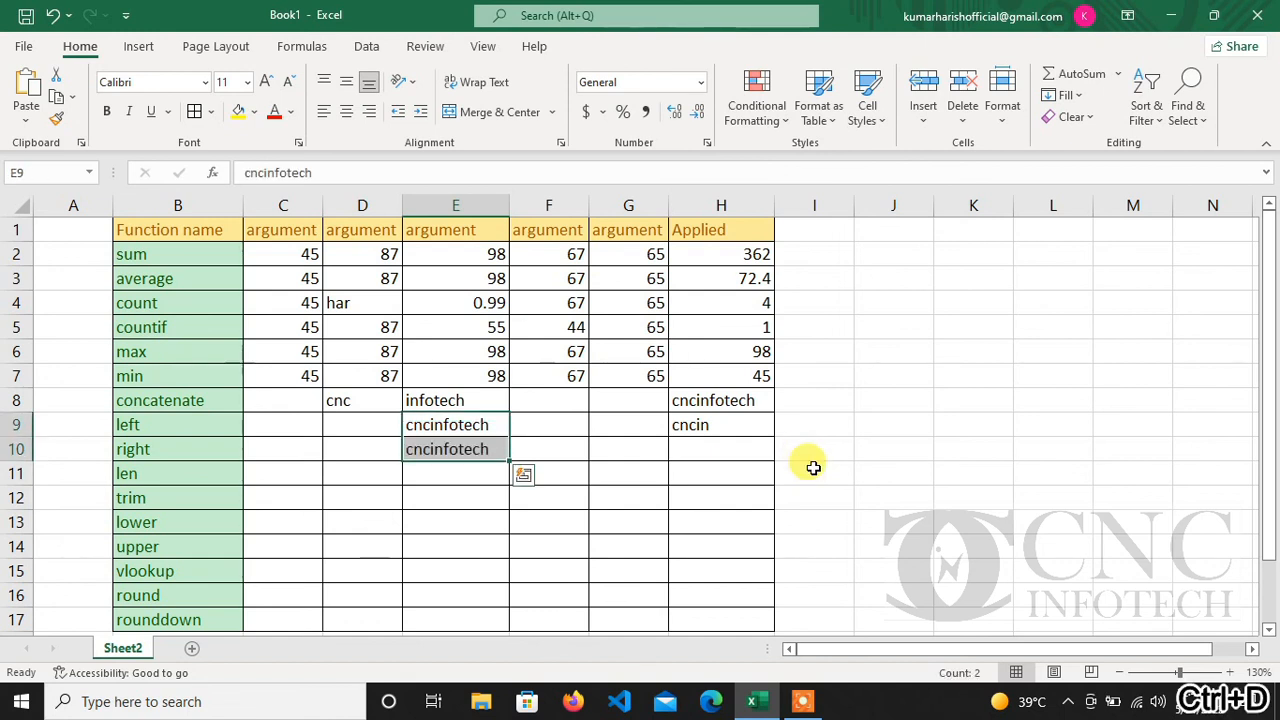
Enter the formula =RIGHT(E10,4) in the right row's Applied cell, H10
left_click(766, 453)
type("=righ")
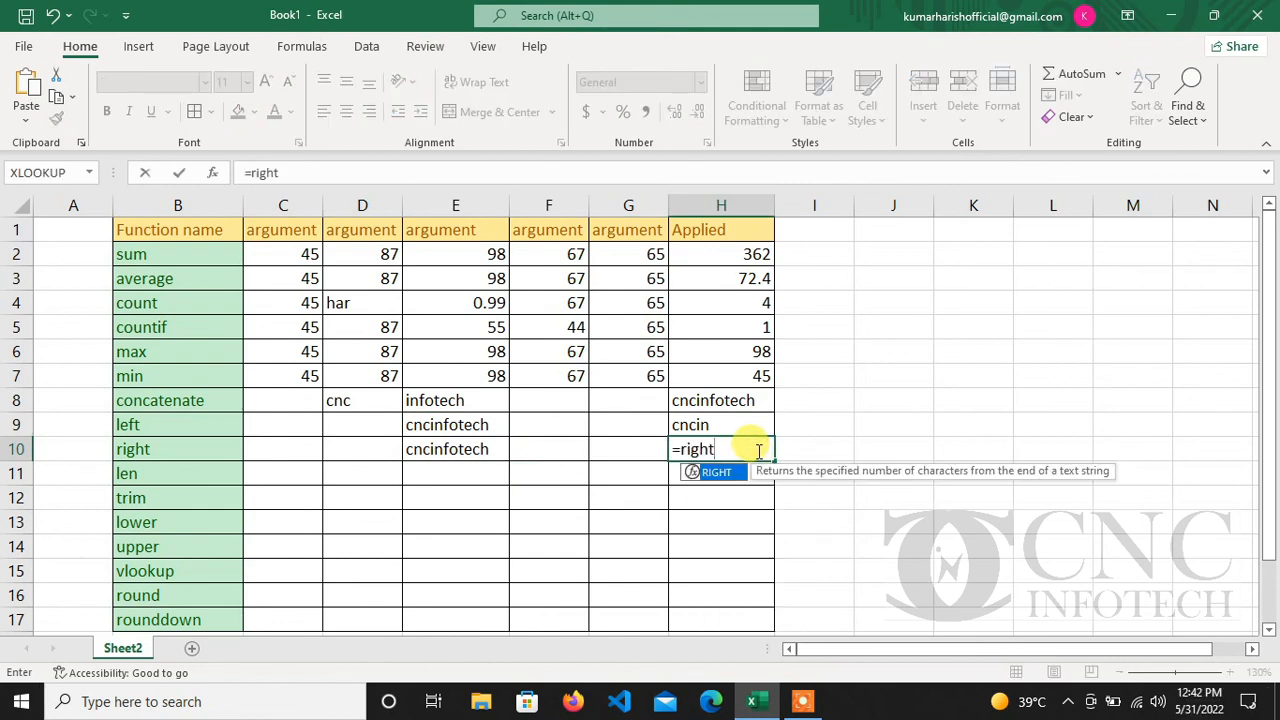
type("t")
key("Tab")
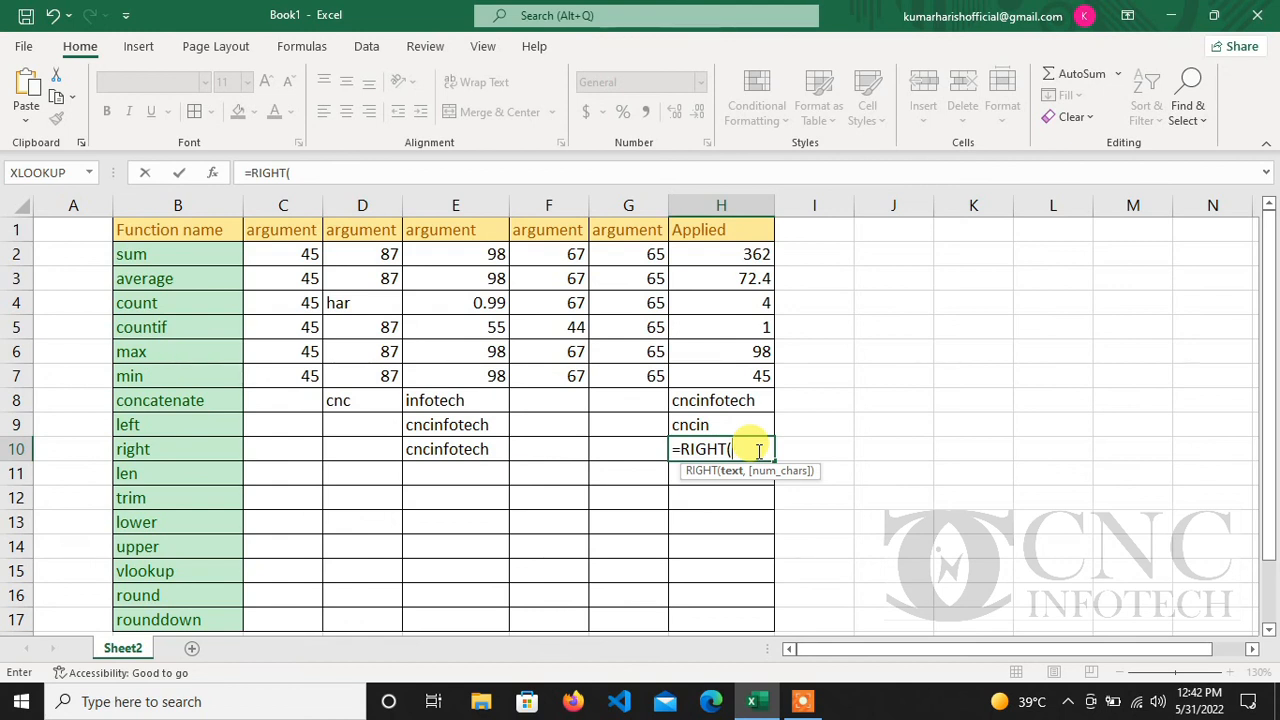
key("Left")
key("Left")
key("Left")
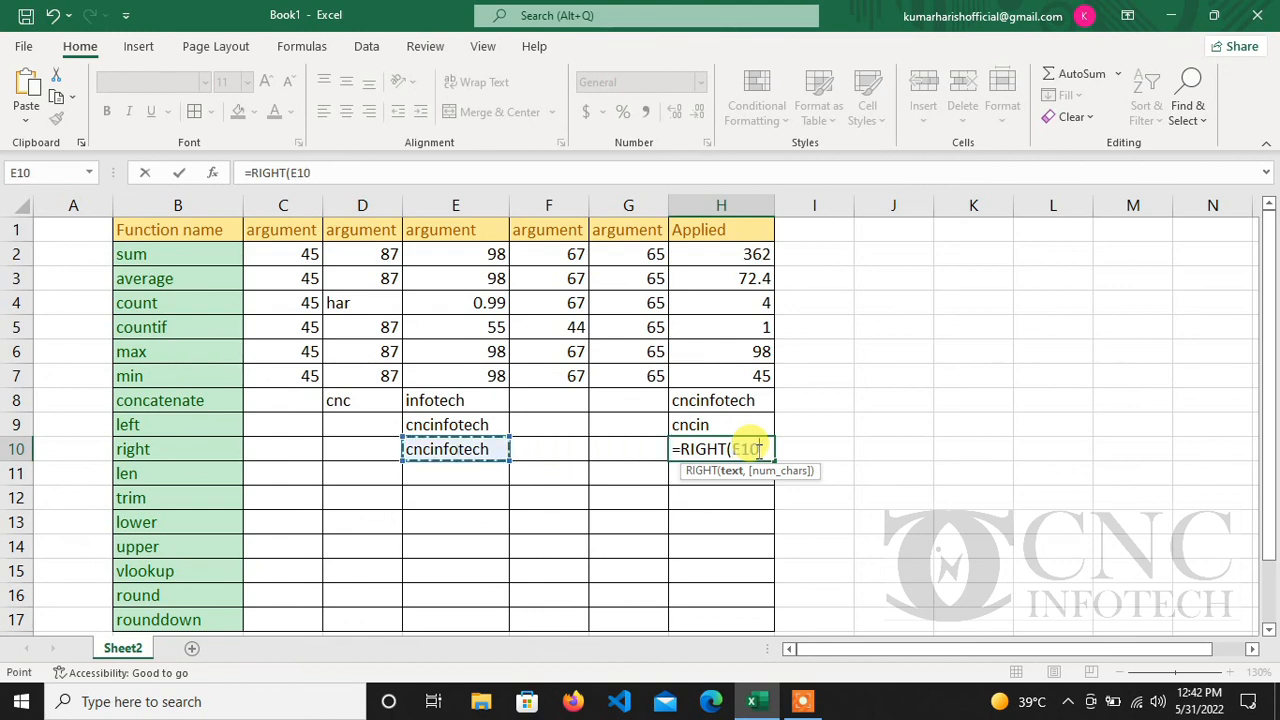
type(",")
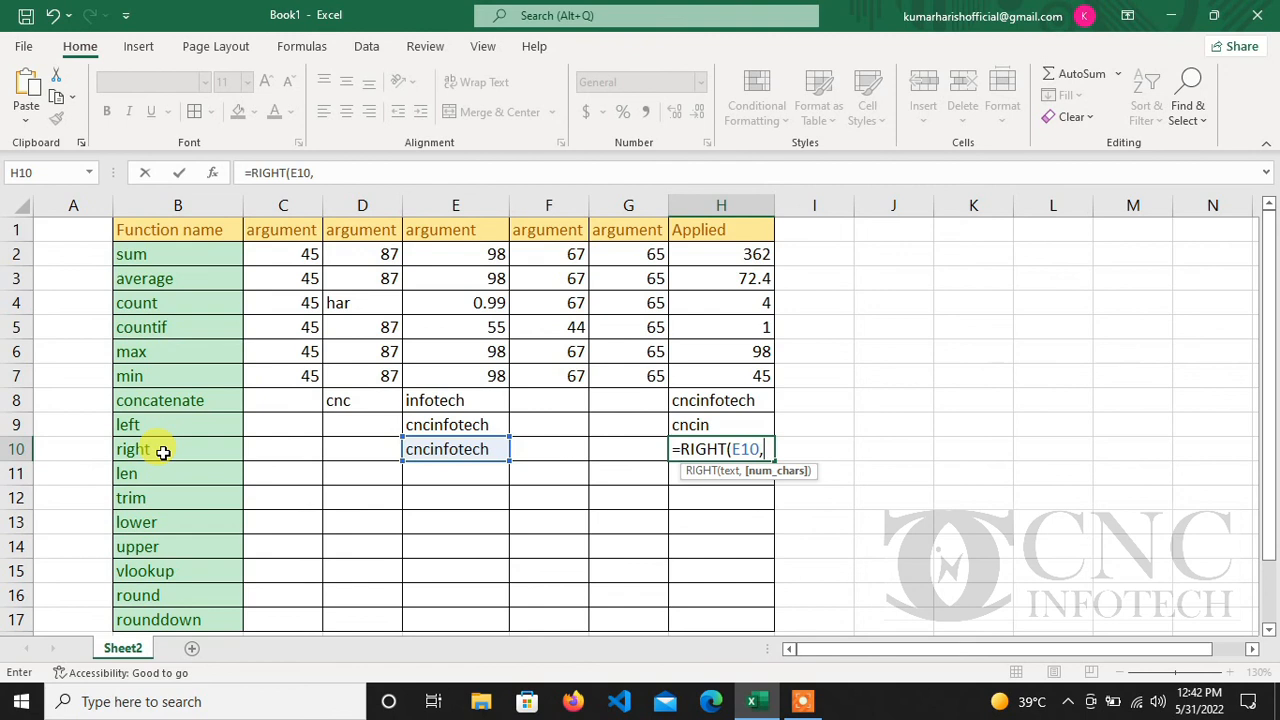
type("4)")
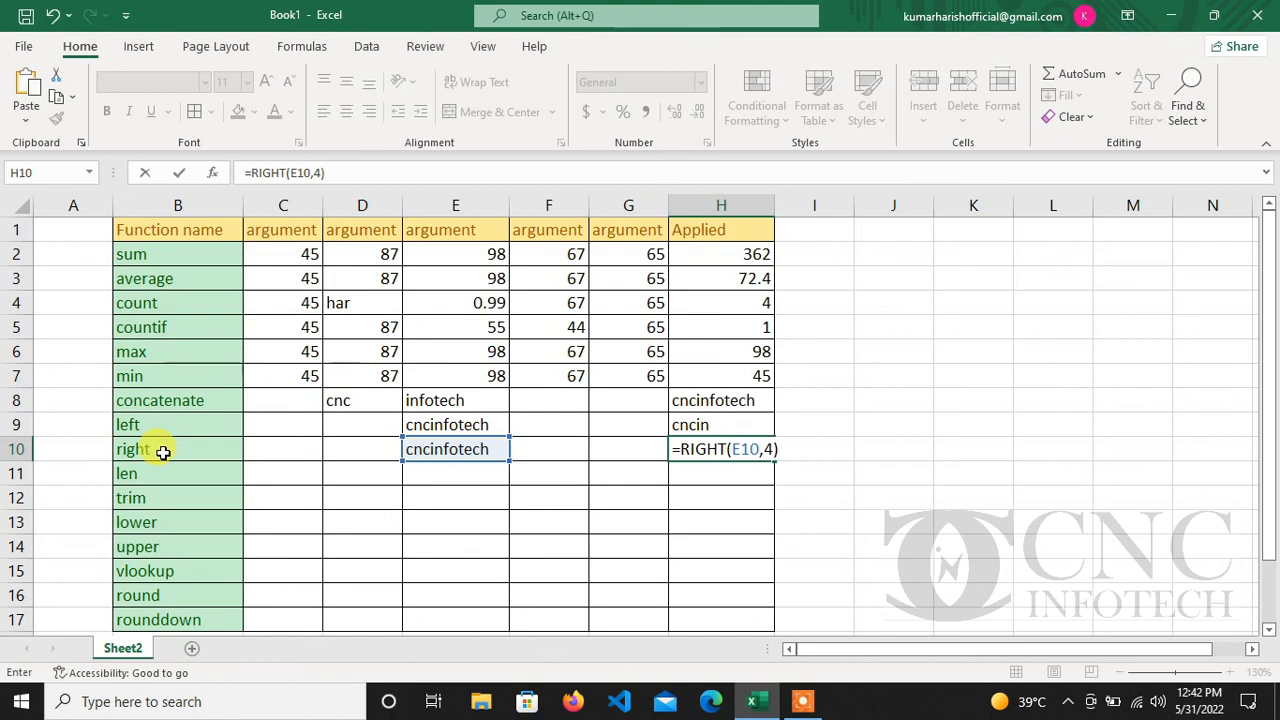
key("Return")
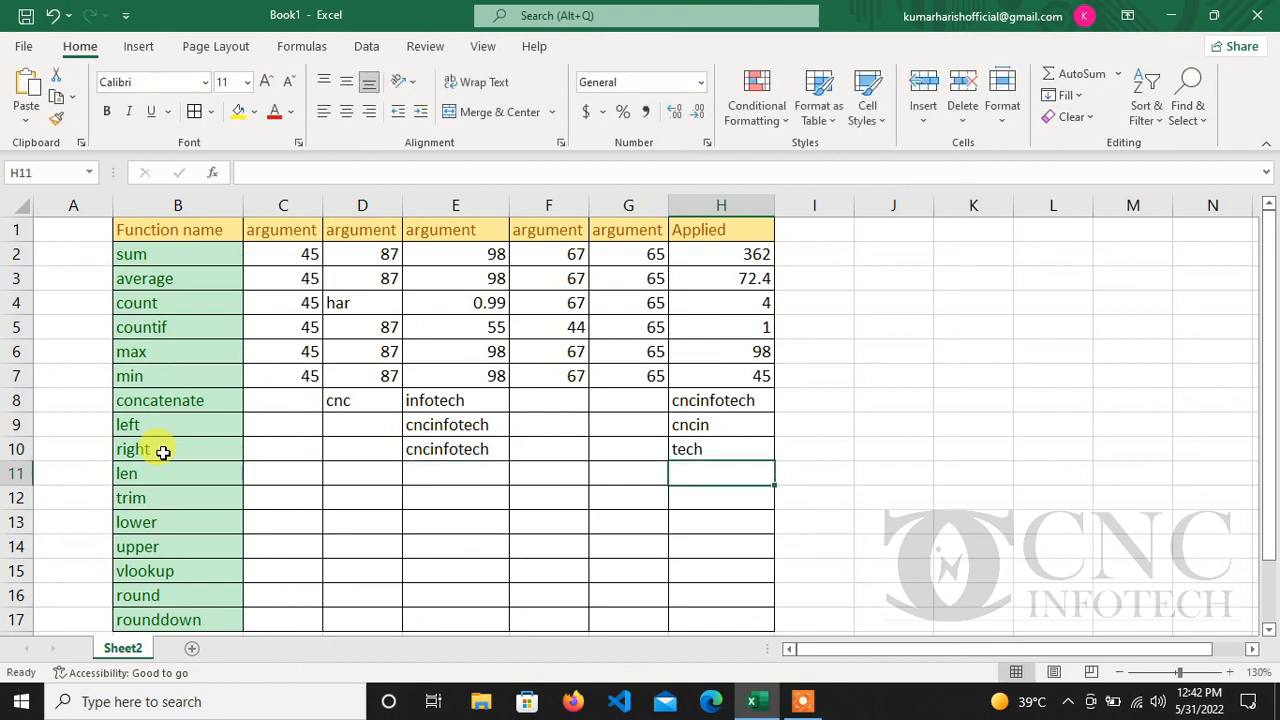
Fill cncinfotech from E10 down into the len row's argument cell, E11
key("Left")
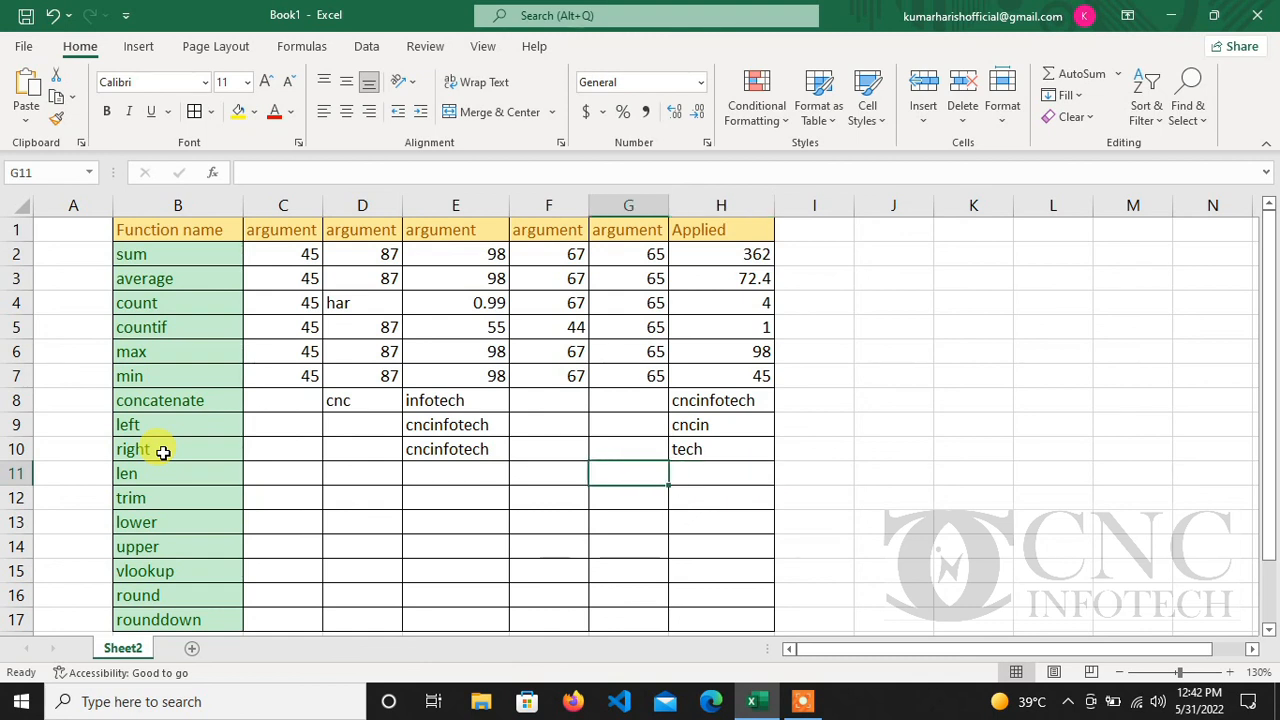
key("Left")
key("Left")
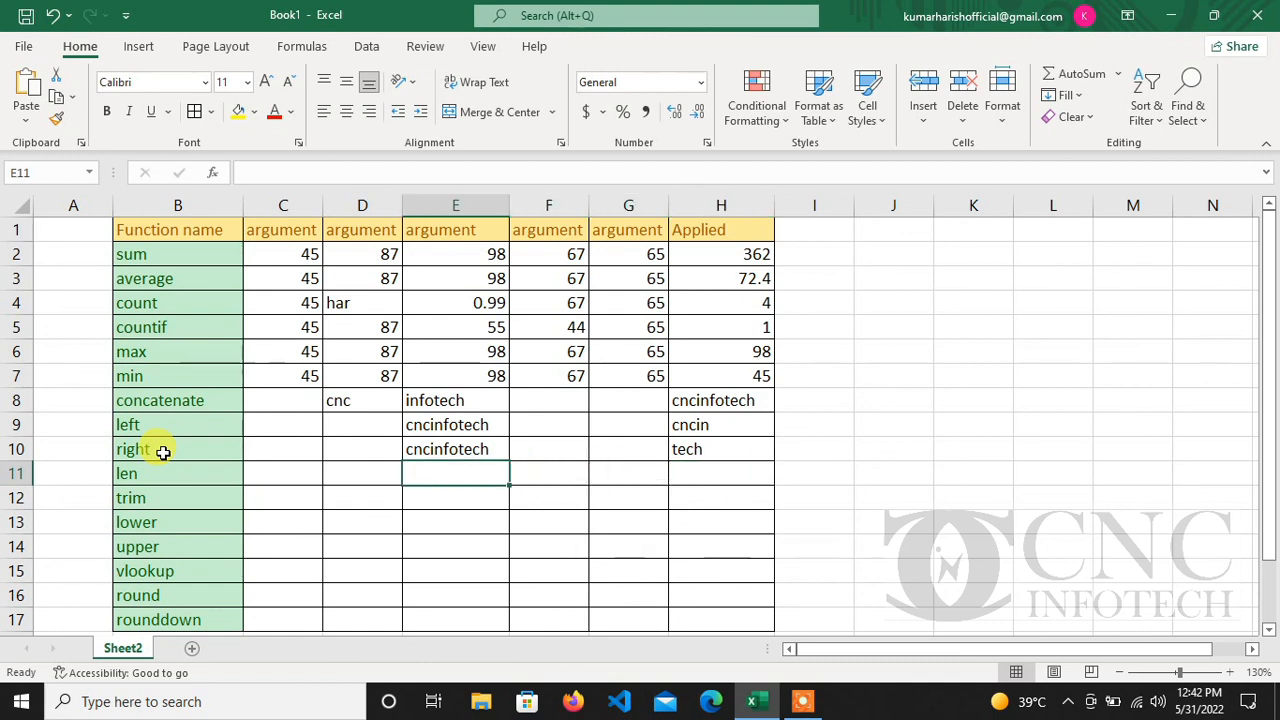
key("Up")
left_click_drag(508, 460, 504, 482)
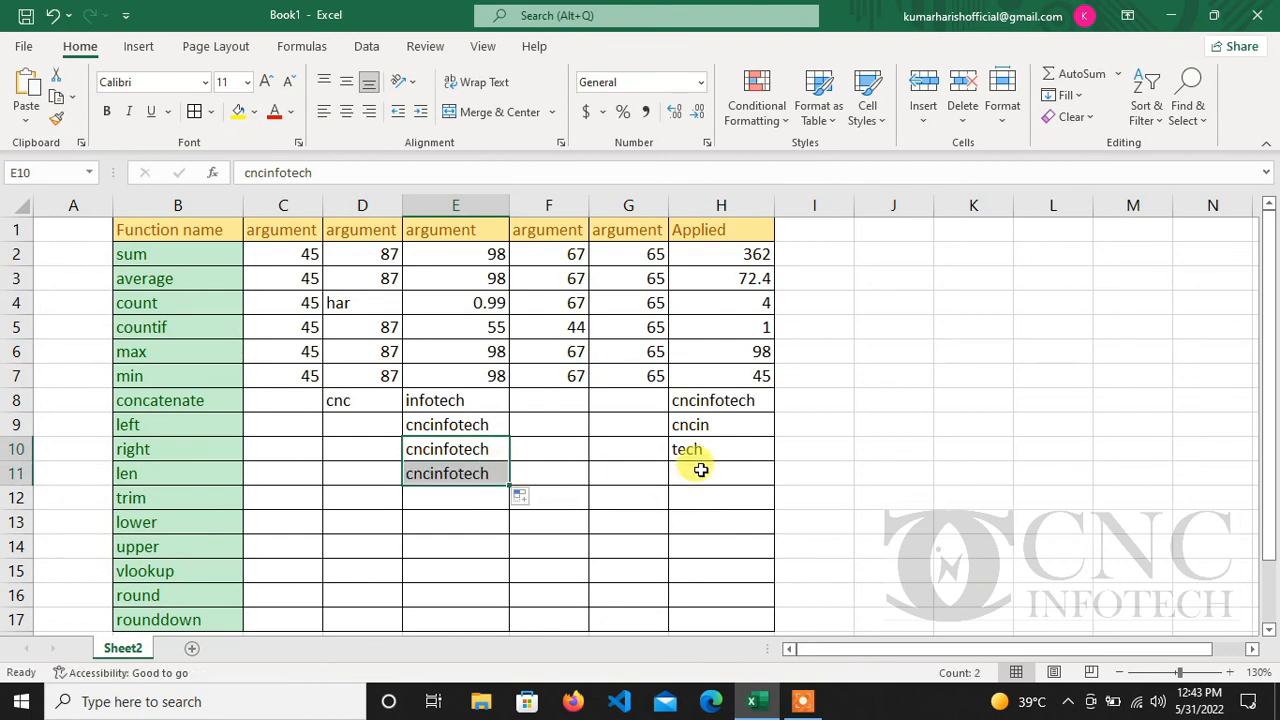
Enter the formula =len(E11) in the len row's Applied cell, H11
left_click(699, 468)
type("=ln")
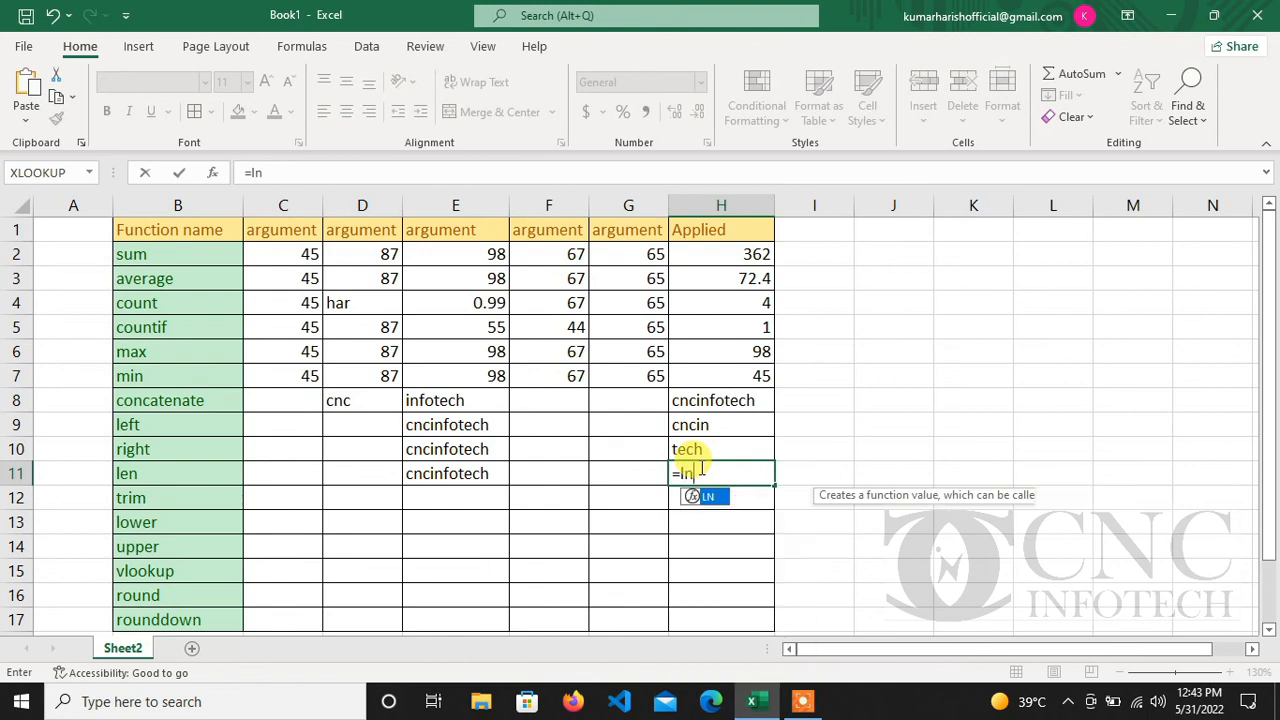
key("BackSpace")
type("en")
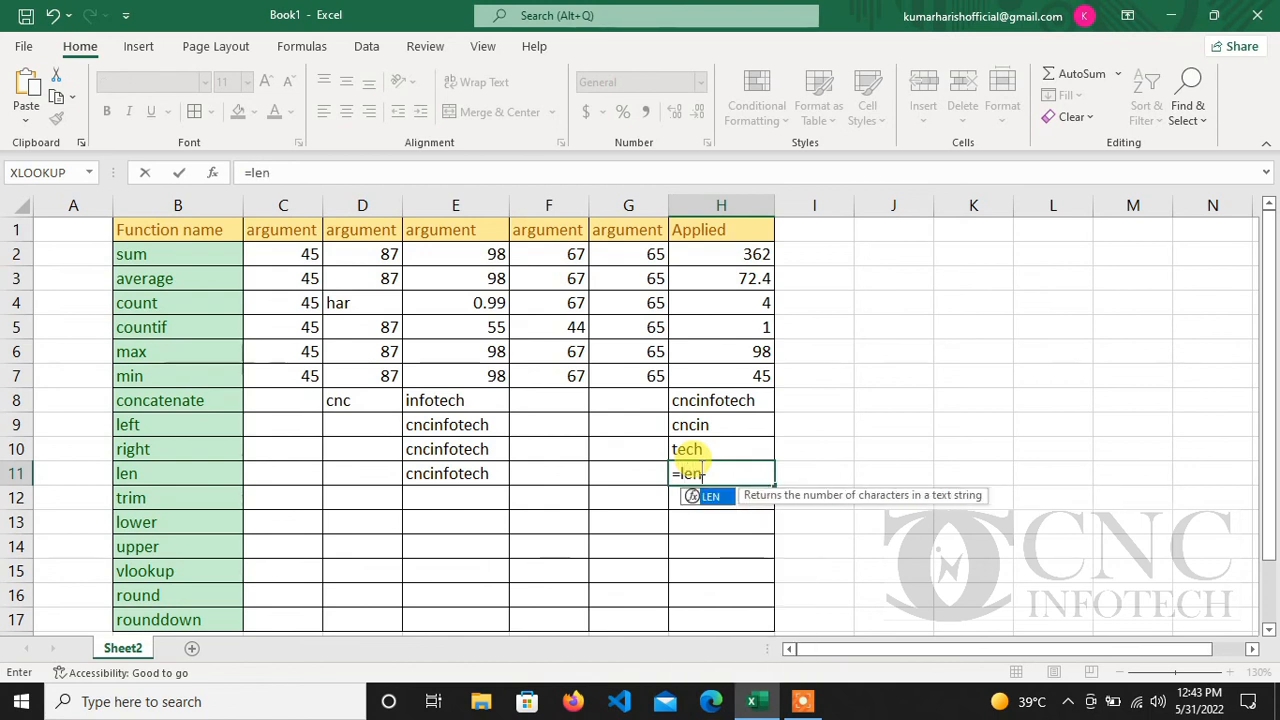
type("(")
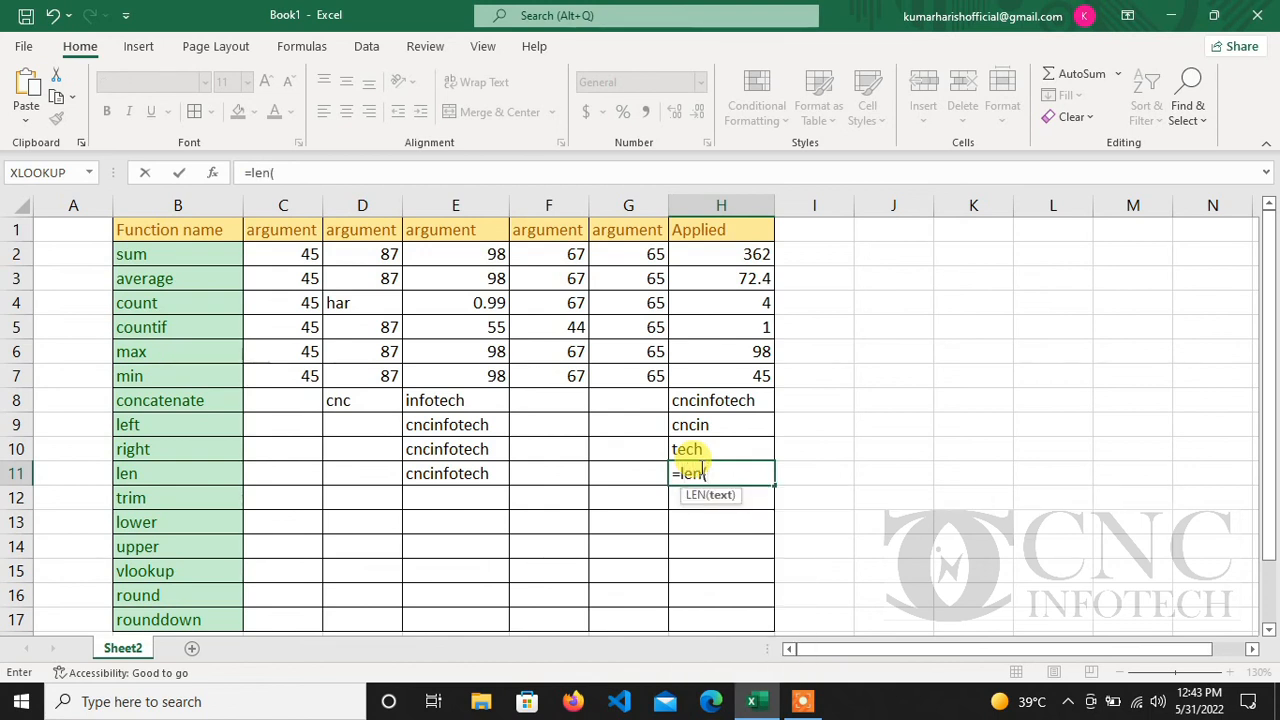
left_click(452, 473)
type(")")
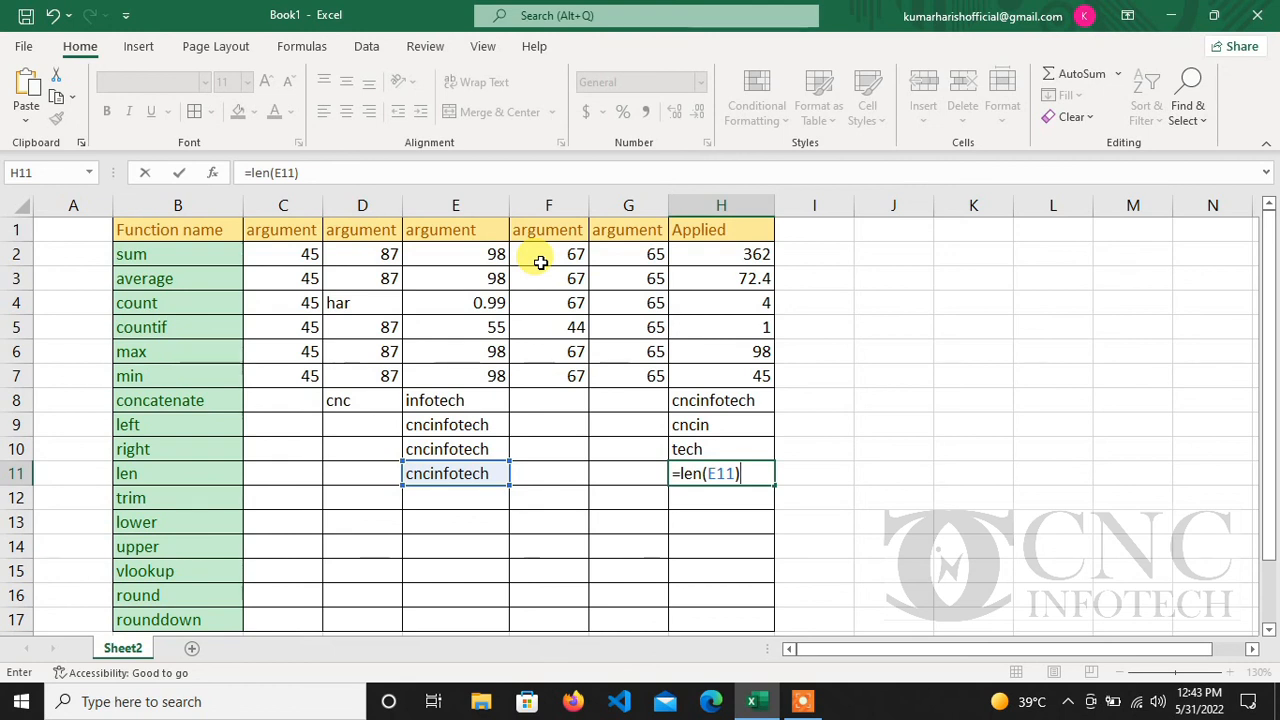
key("Return")
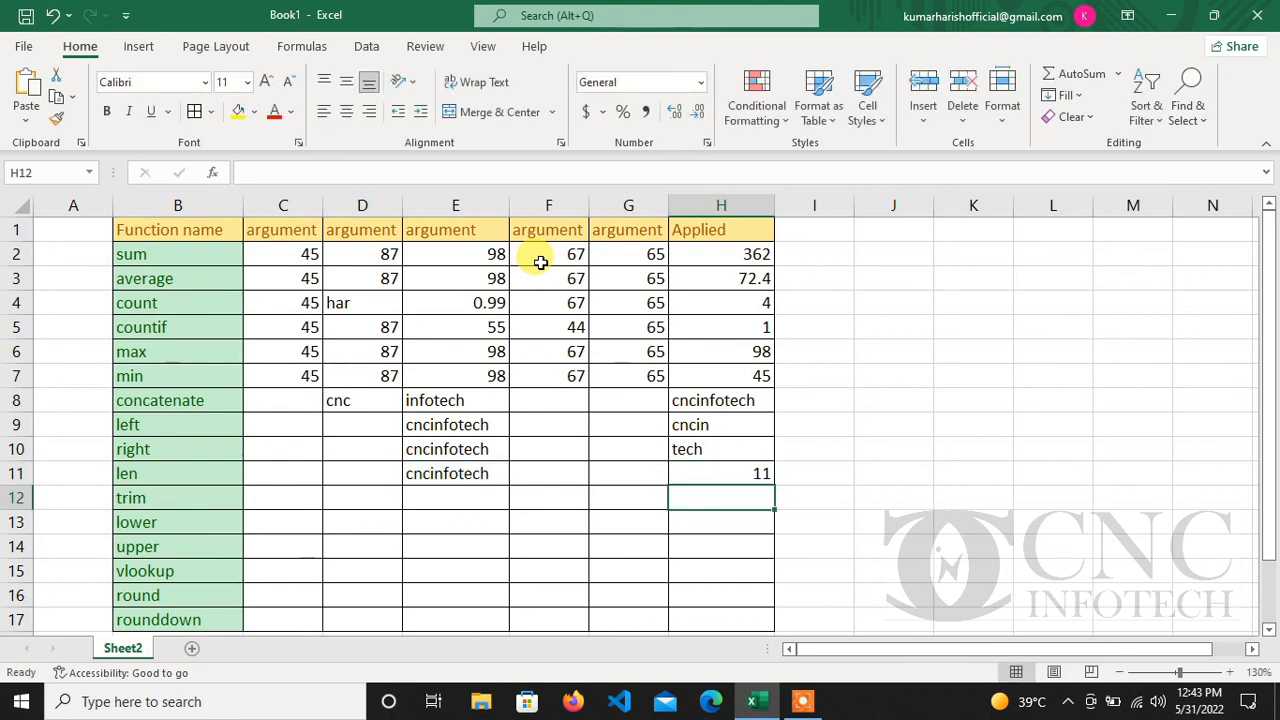
Enter cnc infotech with extra spaces before, between and after the words as the trim row's argument in E12
key("Left")
key("Left")
key("Left")
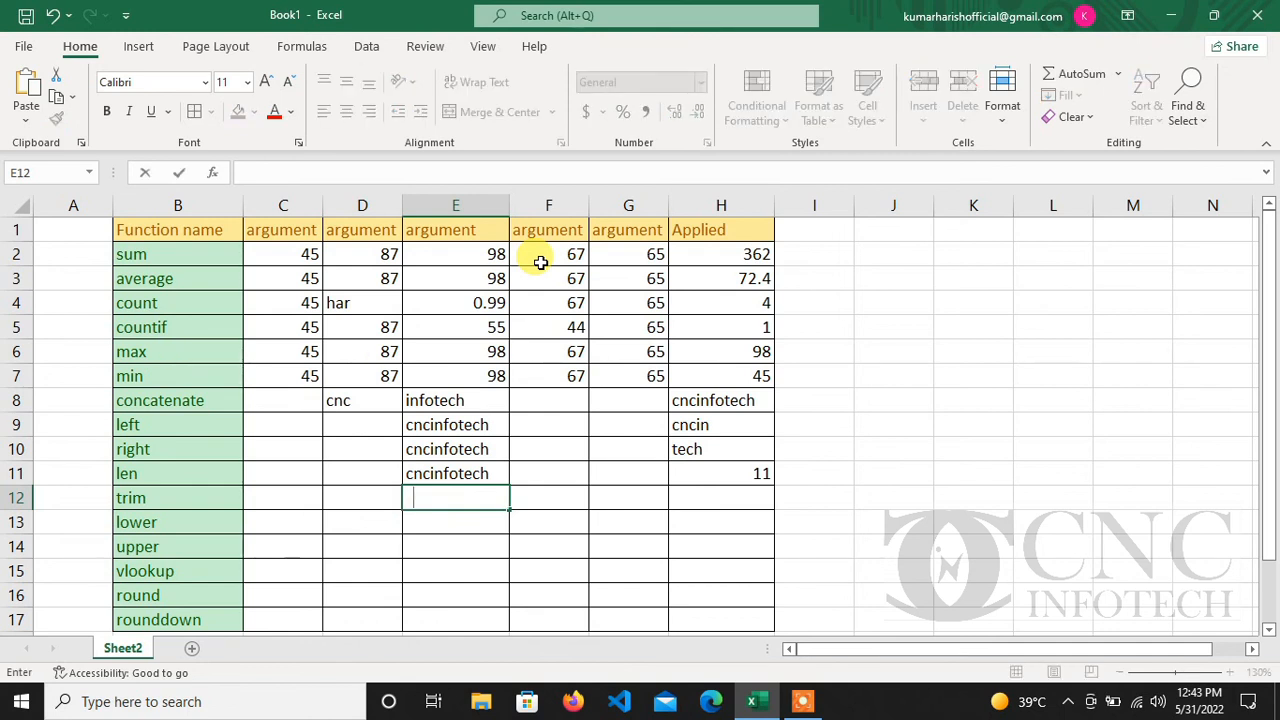
type("cnc  info")
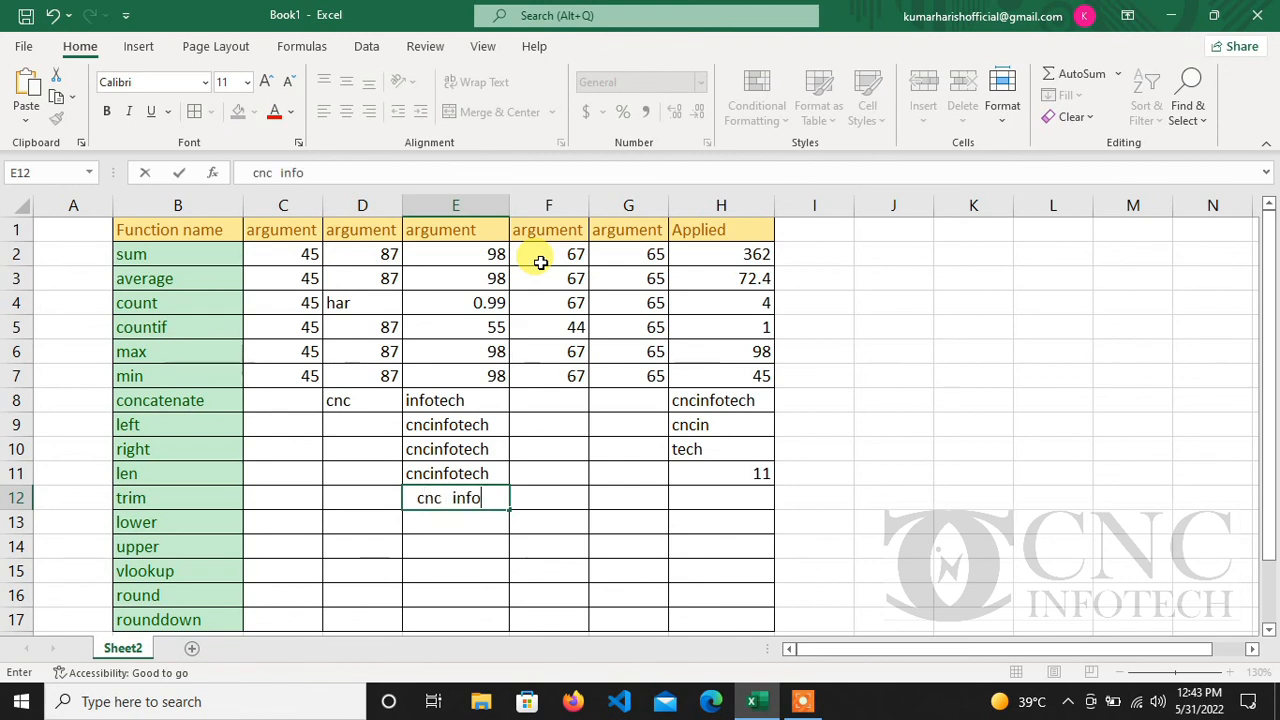
type("tech")
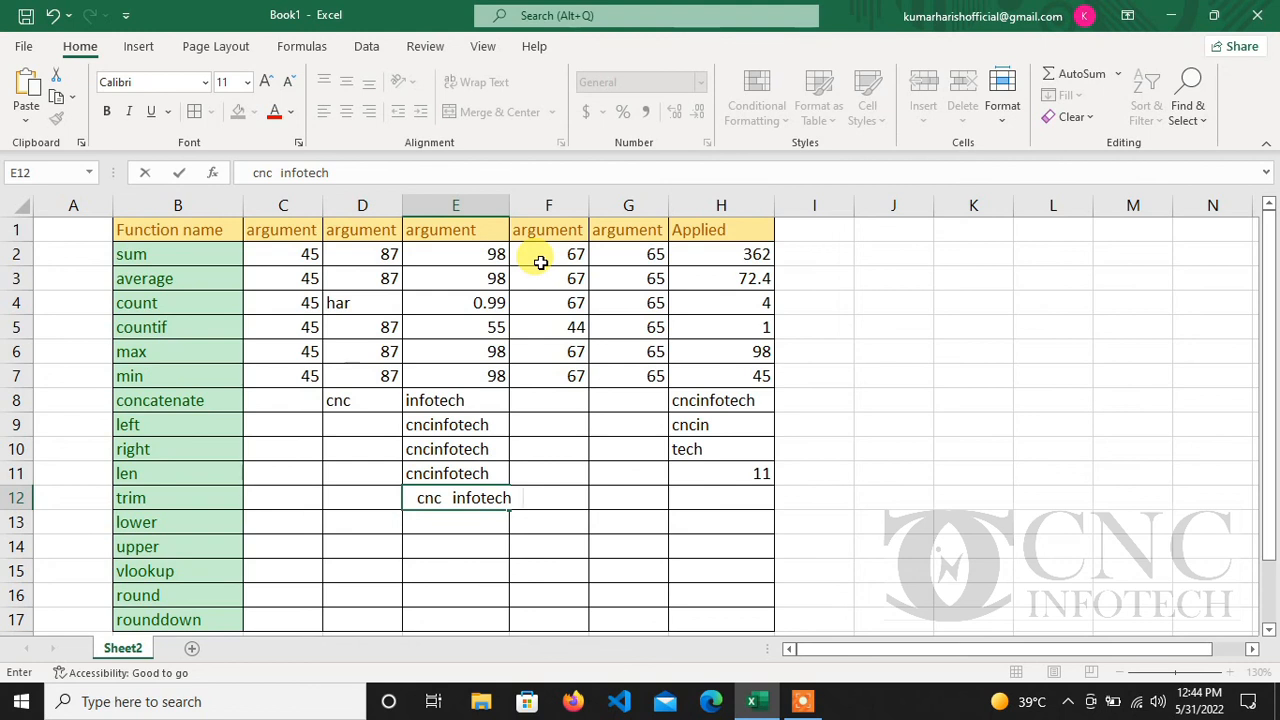
key("shift+Left")
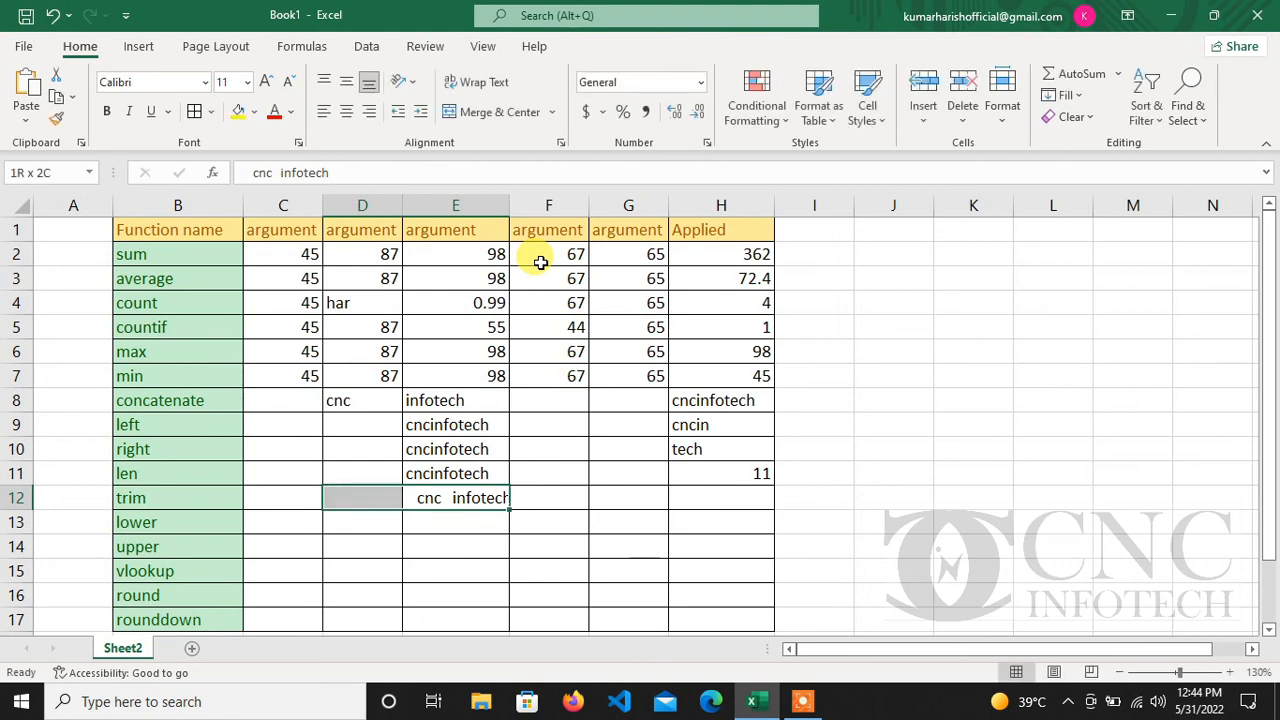
key("shift+Right")
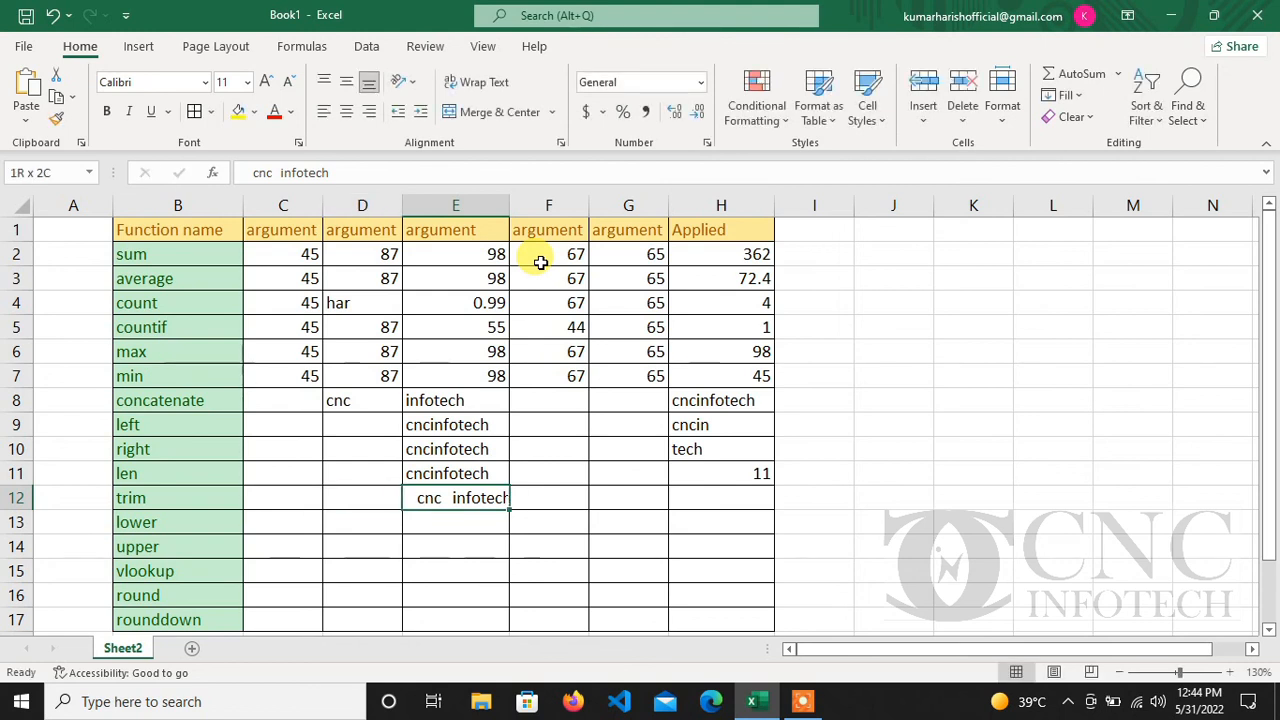
Examine the text in E12 character by character, including its trailing, middle and leading spaces
key("F2")
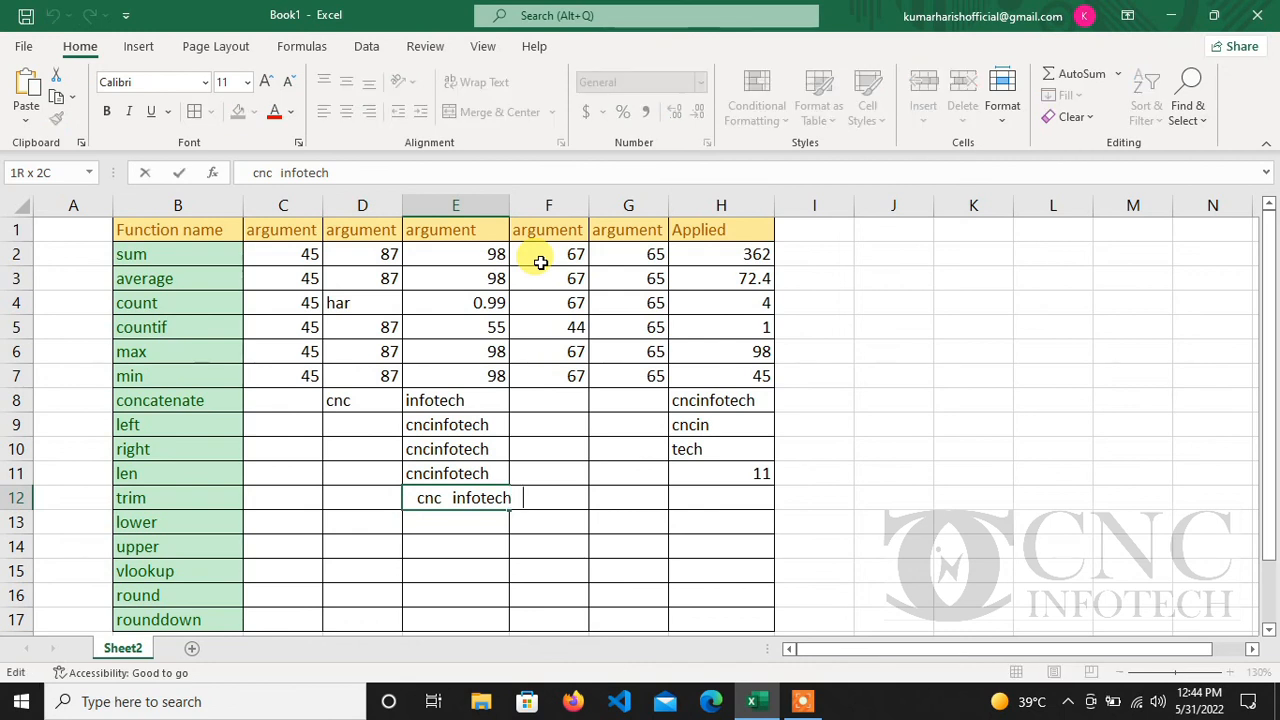
key("shift+Left")
key("shift+Left")
key("shift+Left")
key("shift+Left")
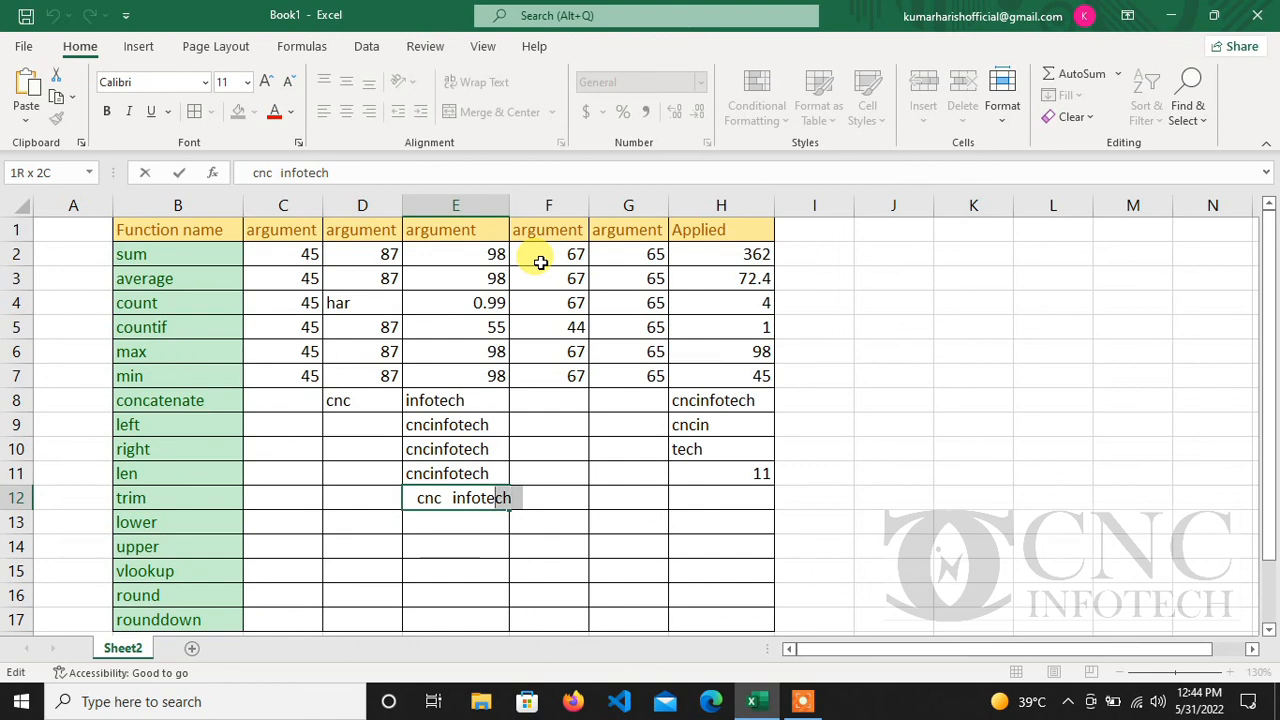
key("shift+Left")
key("shift+Left")
key("shift+Left")
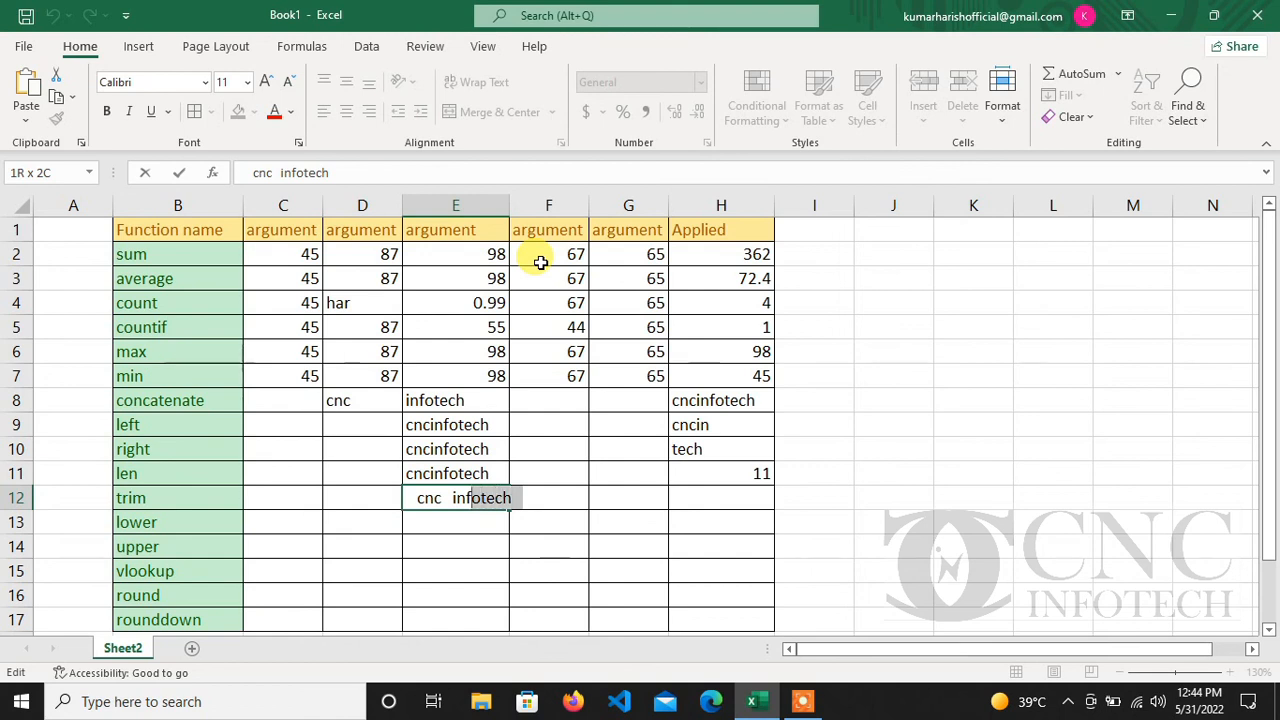
key("shift+Left")
key("shift+Left")
key("shift+Left")
key("shift+Left")
key("shift+Left")
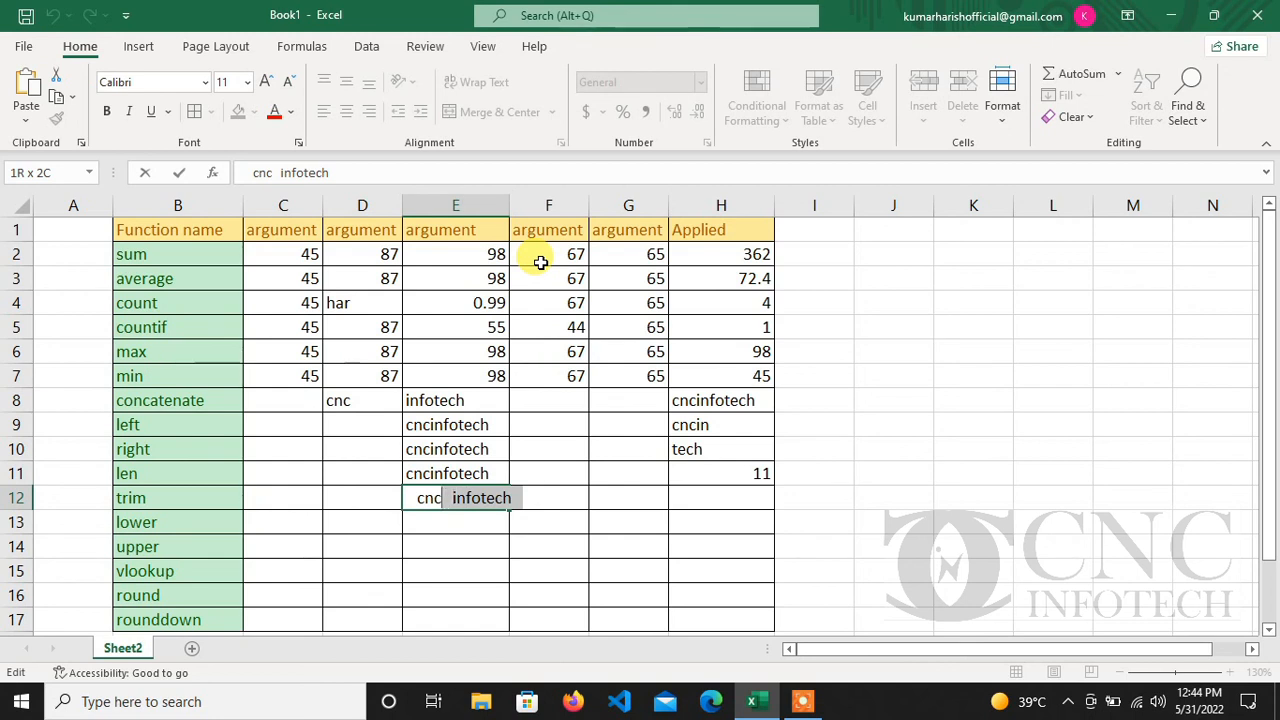
key("shift+Left")
key("shift+Left")
key("shift+Left")
key("shift+Left")
key("shift+Left")
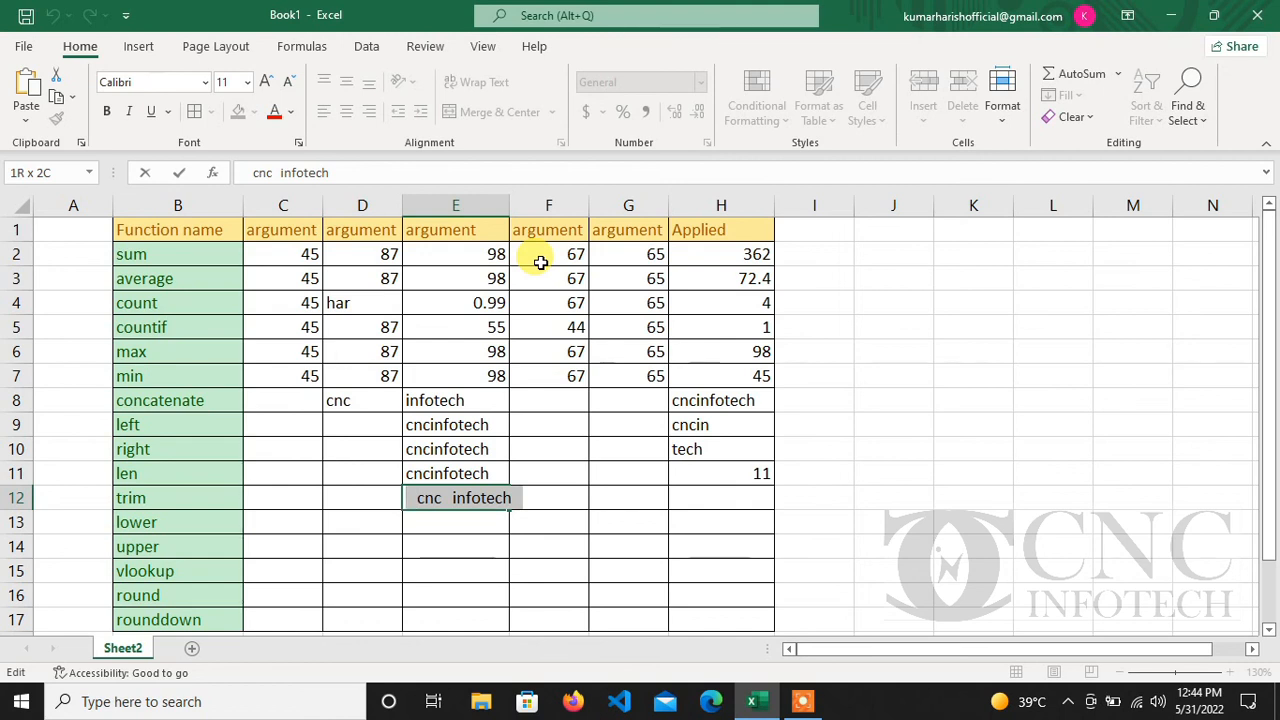
Enter the formula =LEN(E12) in G12 to count the characters of the untrimmed text
left_click(635, 493)
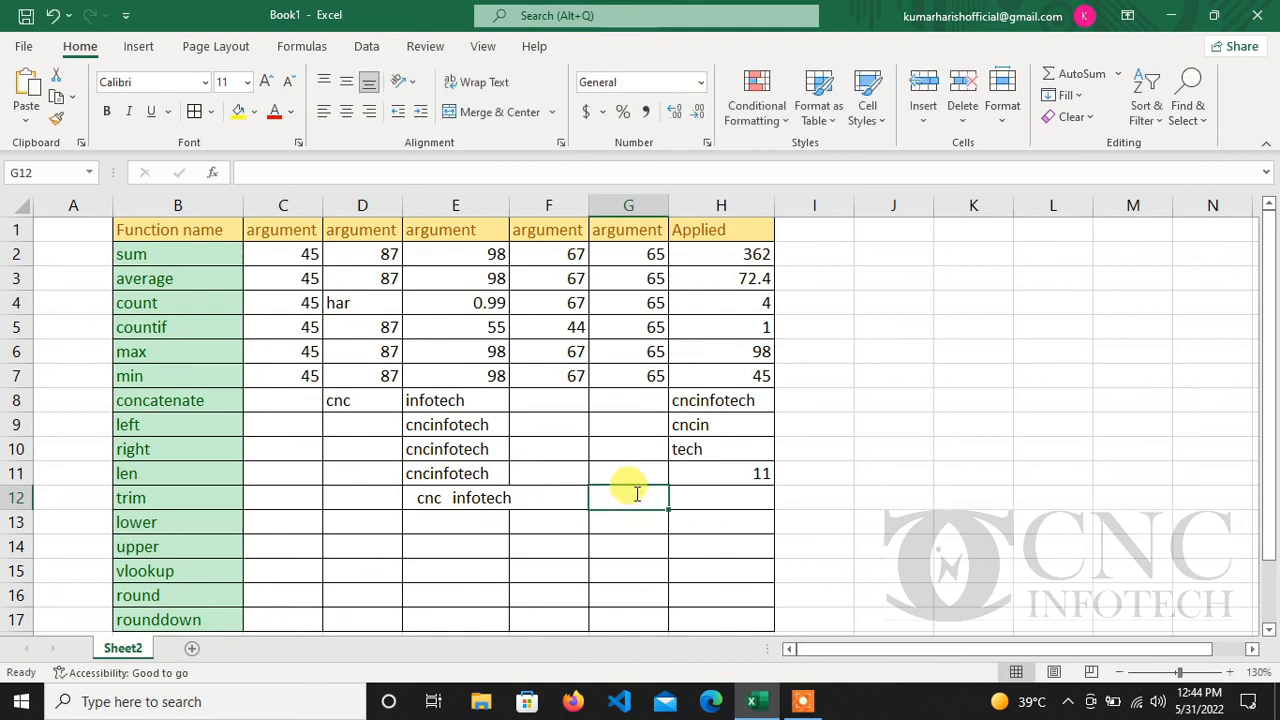
type("=len")
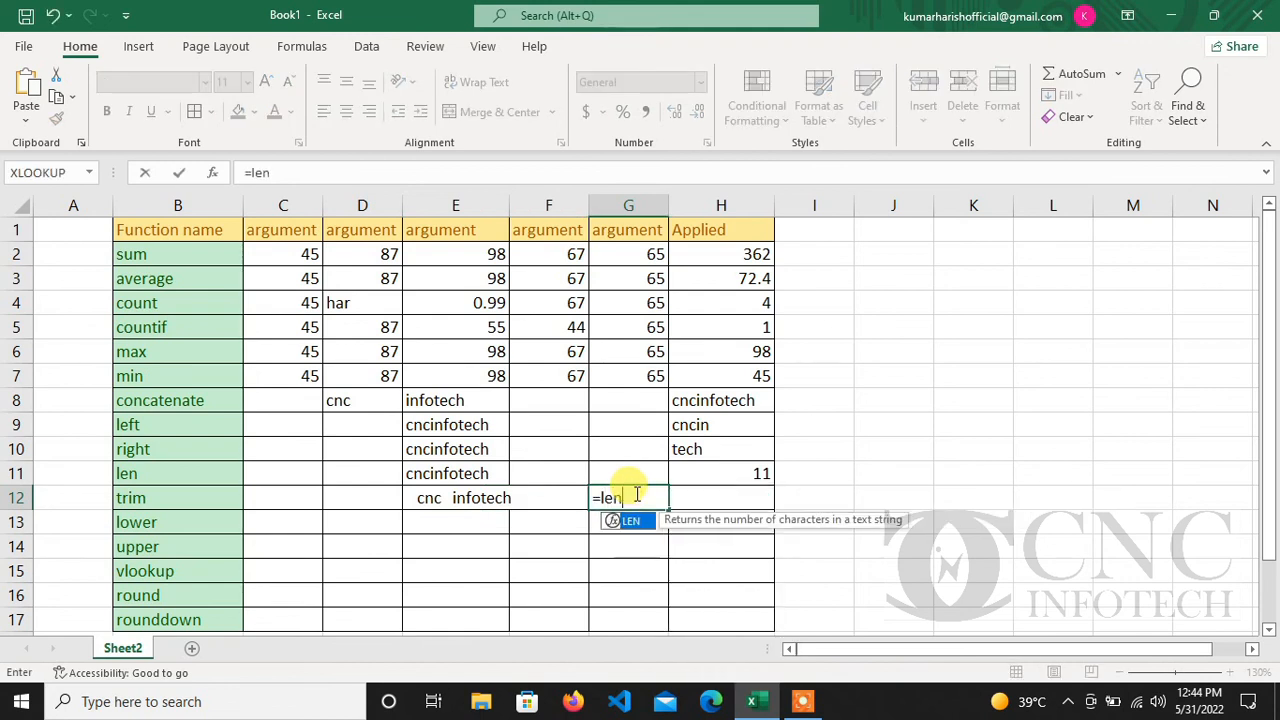
key("Tab")
key("Left")
key("Left")
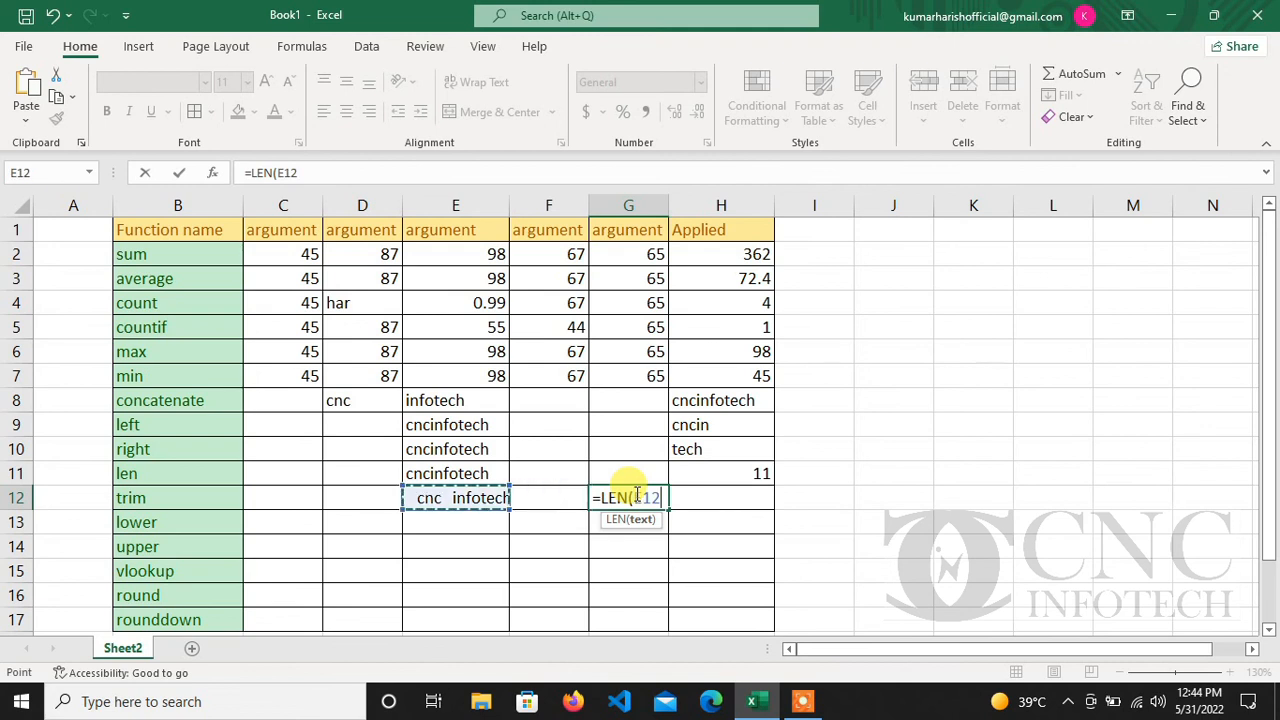
key("Return")
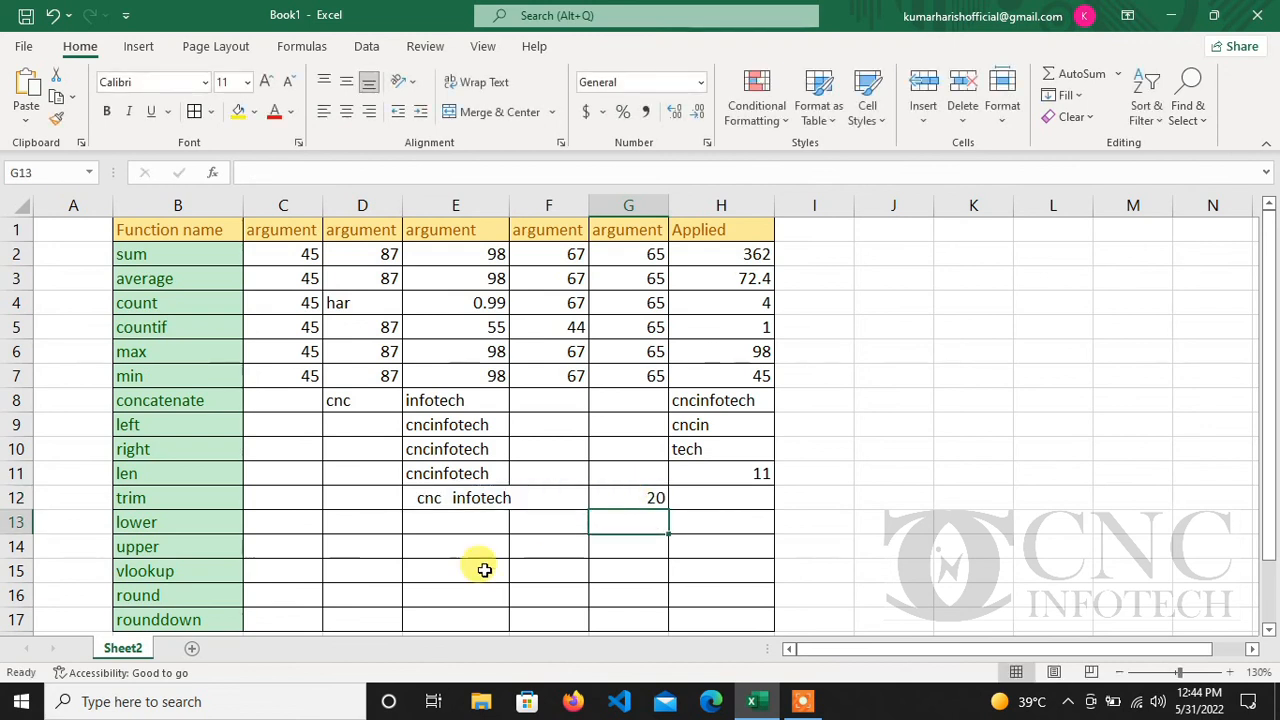
Check the letters and extra spaces of the trim row's argument in E12 against the length formula in G12
left_click(450, 492)
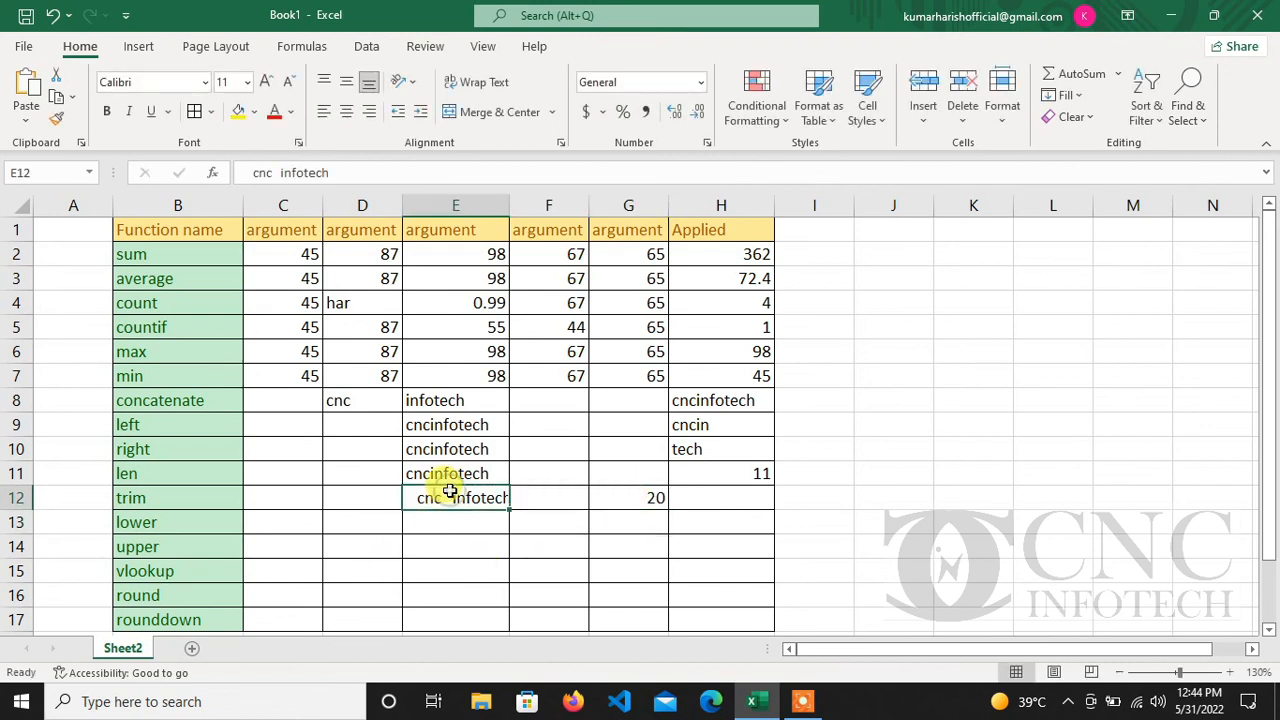
left_click(362, 170)
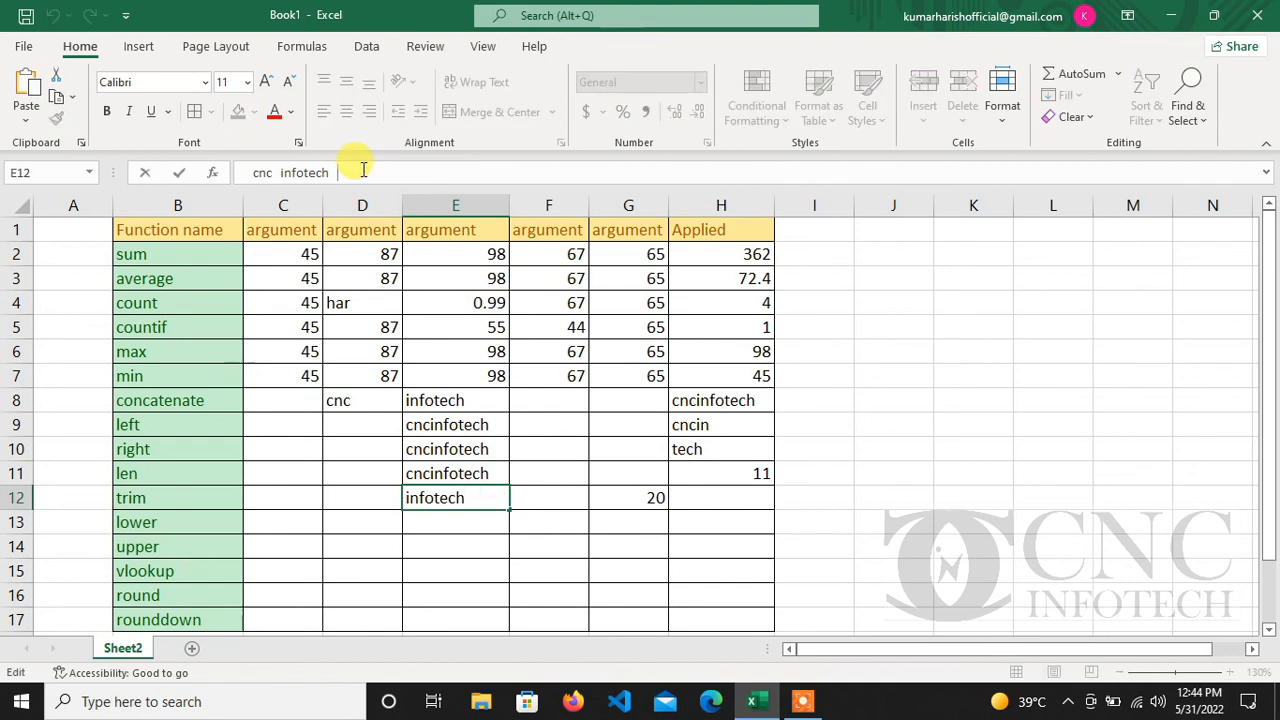
key("BackSpace")
key("shift+Left")
key("shift+Left")
key("shift+Left")
key("shift+Left")
key("shift+Left")
key("shift+Left")
key("shift+Left")
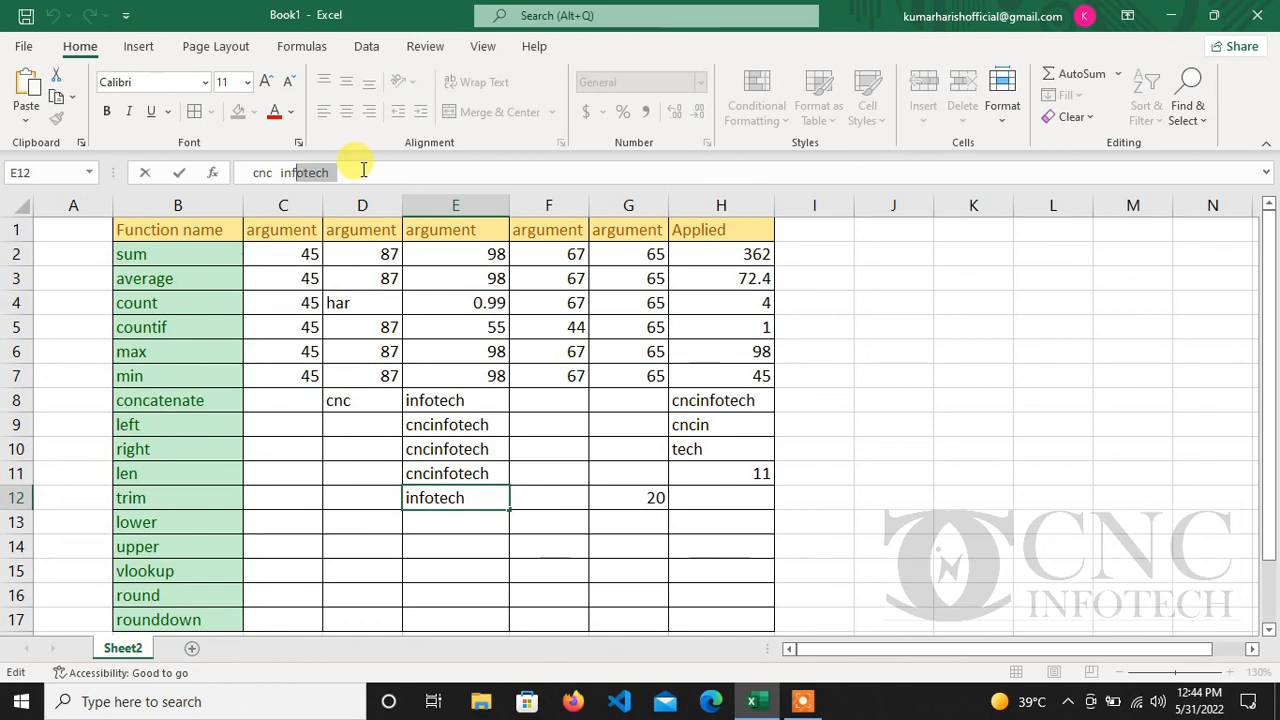
key("shift+Left")
key("shift+Left")
key("shift+Left")
key("shift+Left")
key("shift+Left")
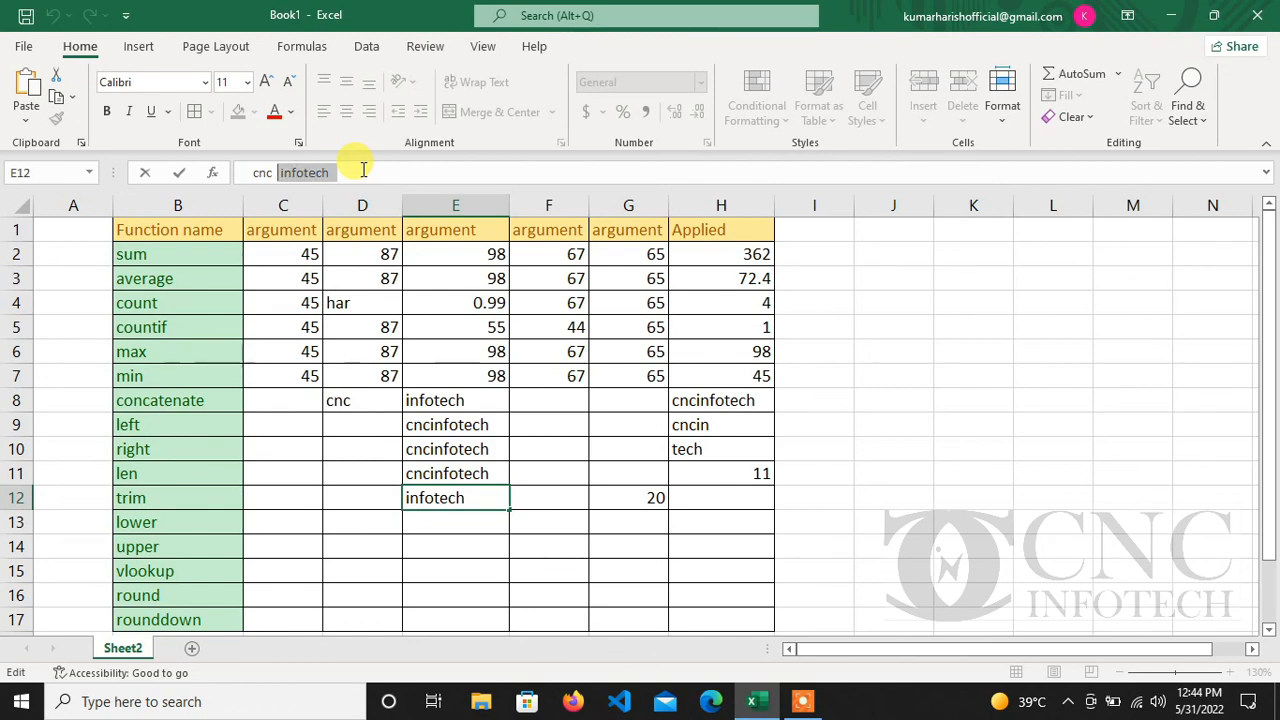
key("shift+Left")
key("shift+Left")
key("shift+Left")
key("Return")
key("Up")
key("Right")
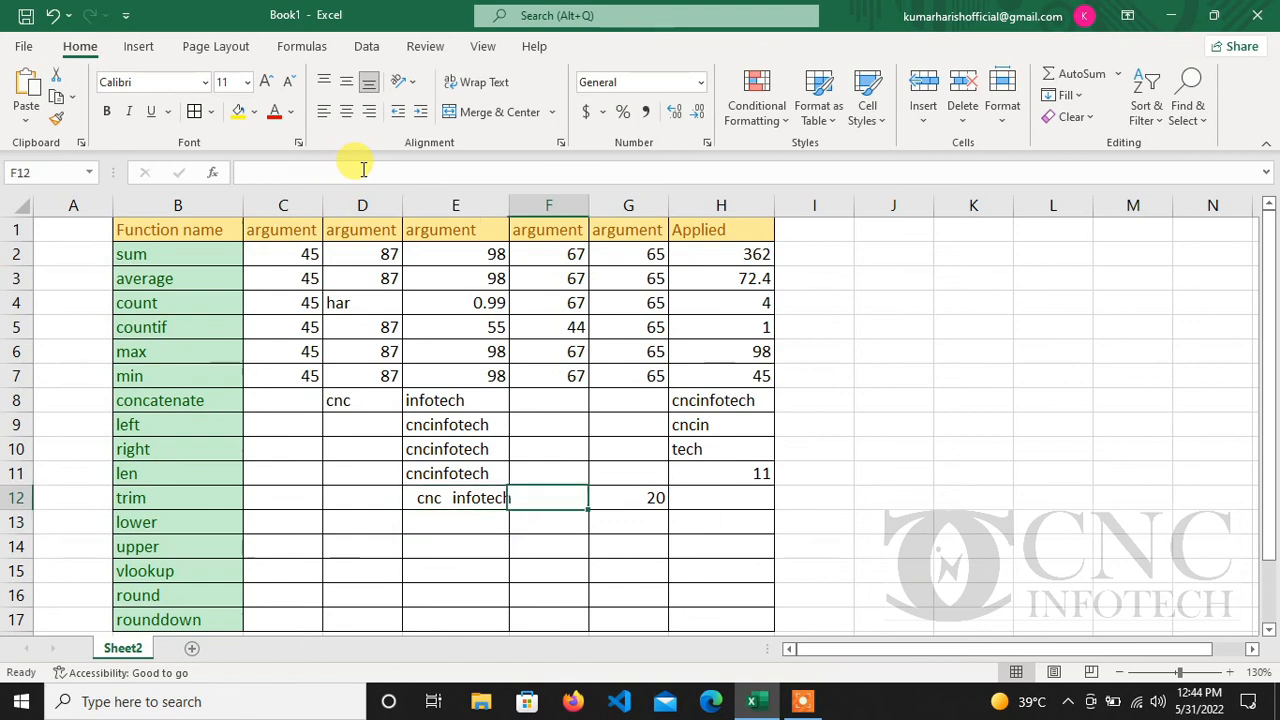
Enter the formula =TRIM(E12) in the trim row's Applied cell H12
key("Right")
key("Right")
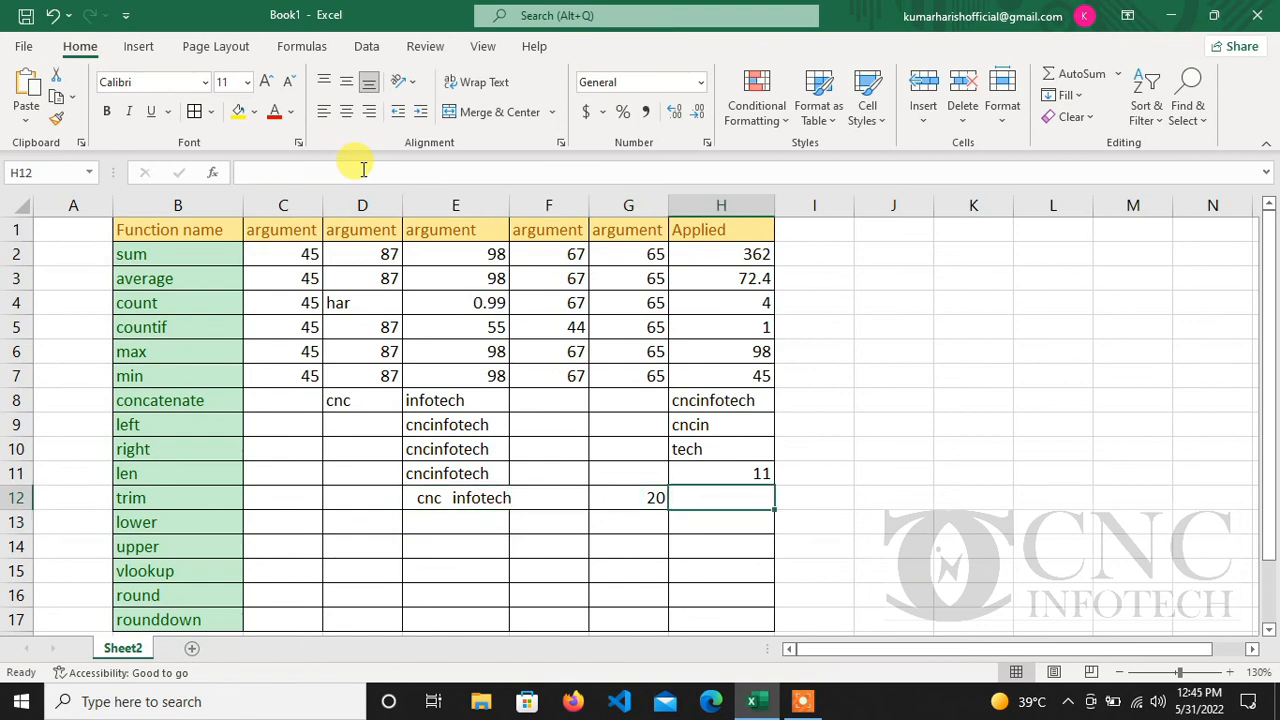
type("=trim")
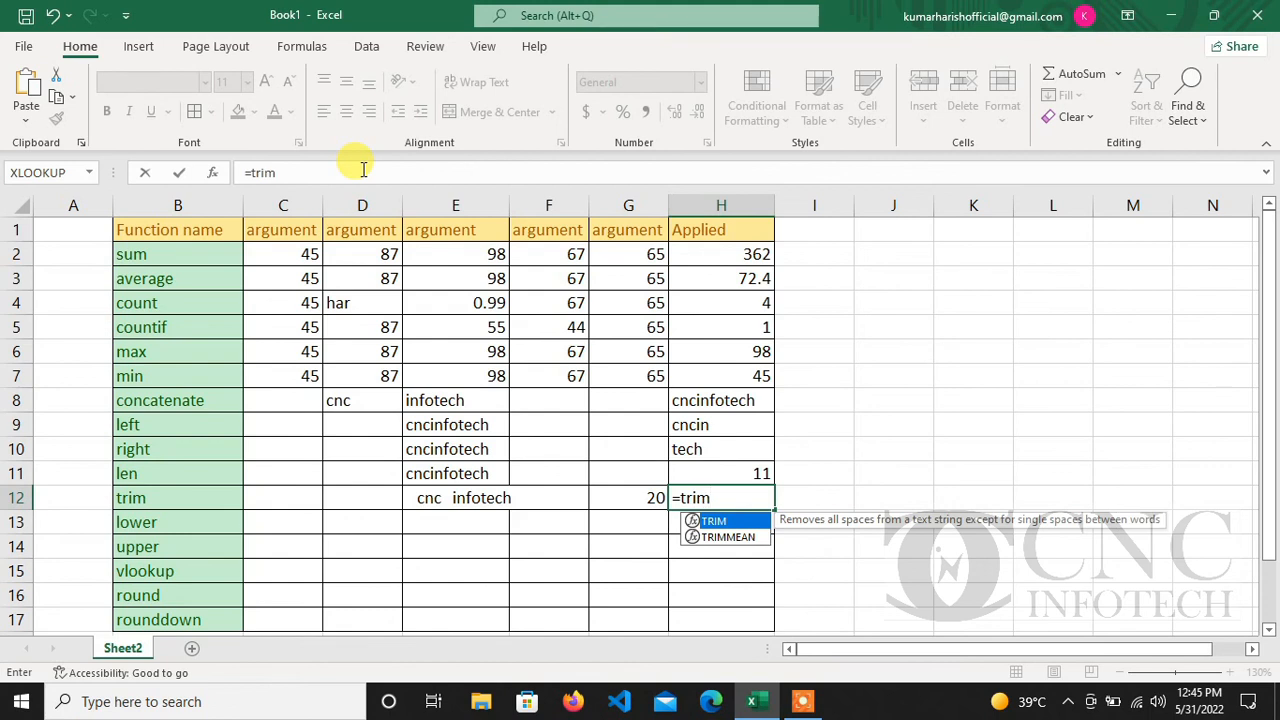
key("Tab")
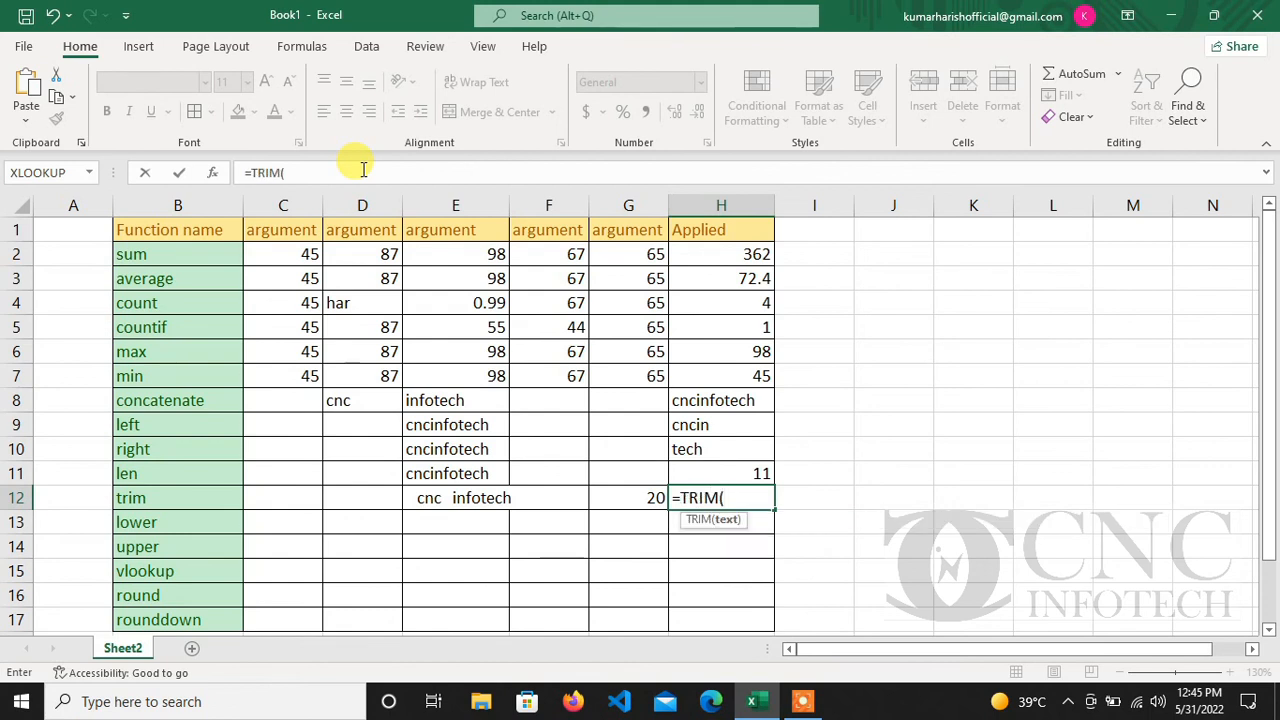
key("Left")
key("Left")
key("Left")
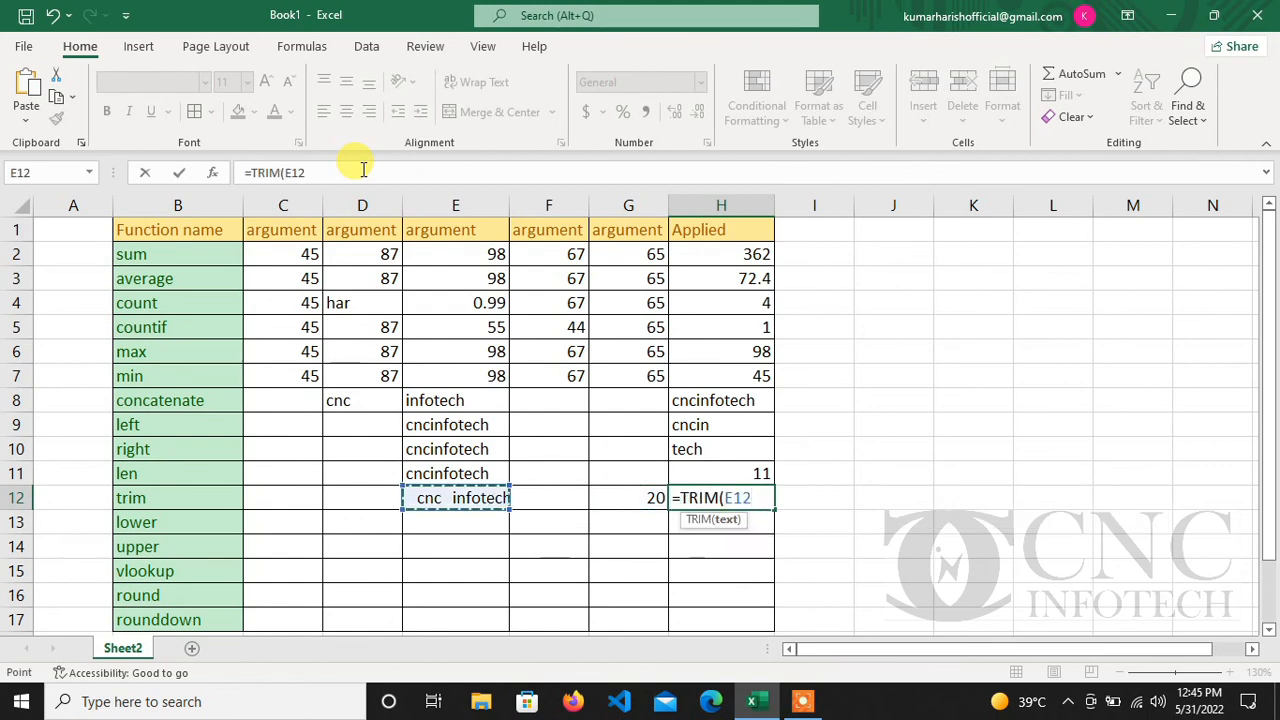
type(")")
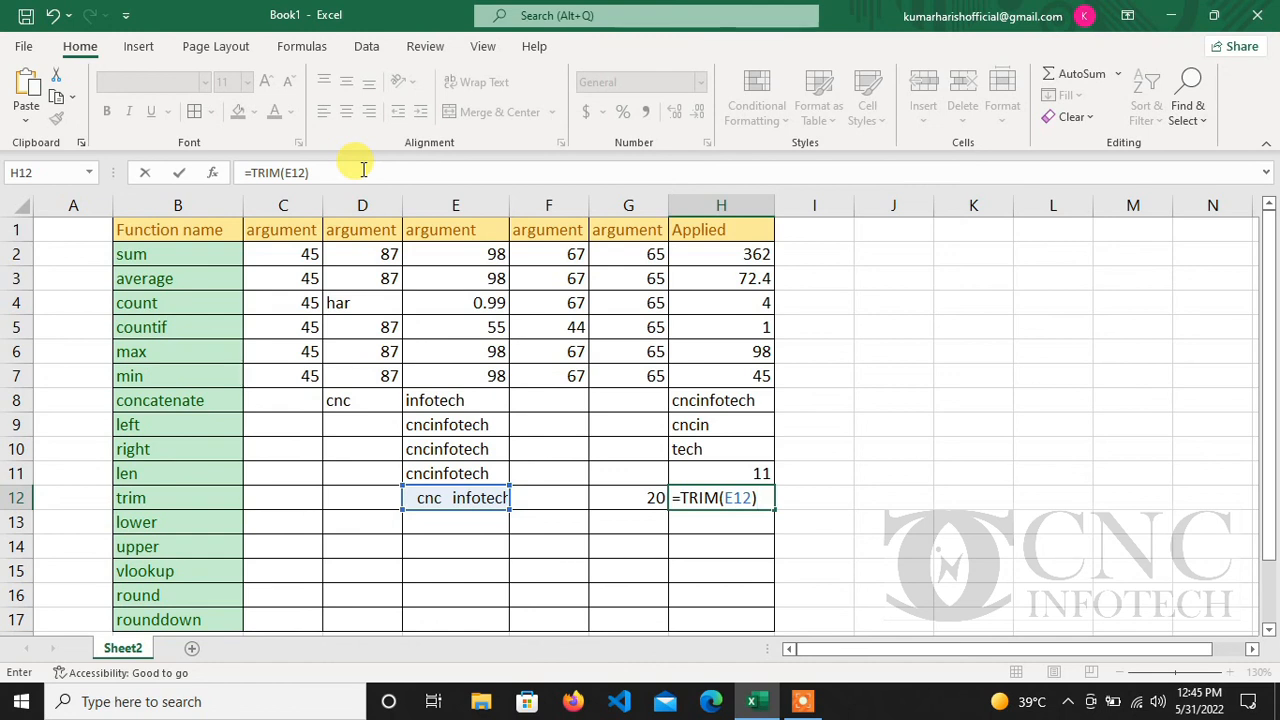
key("Return")
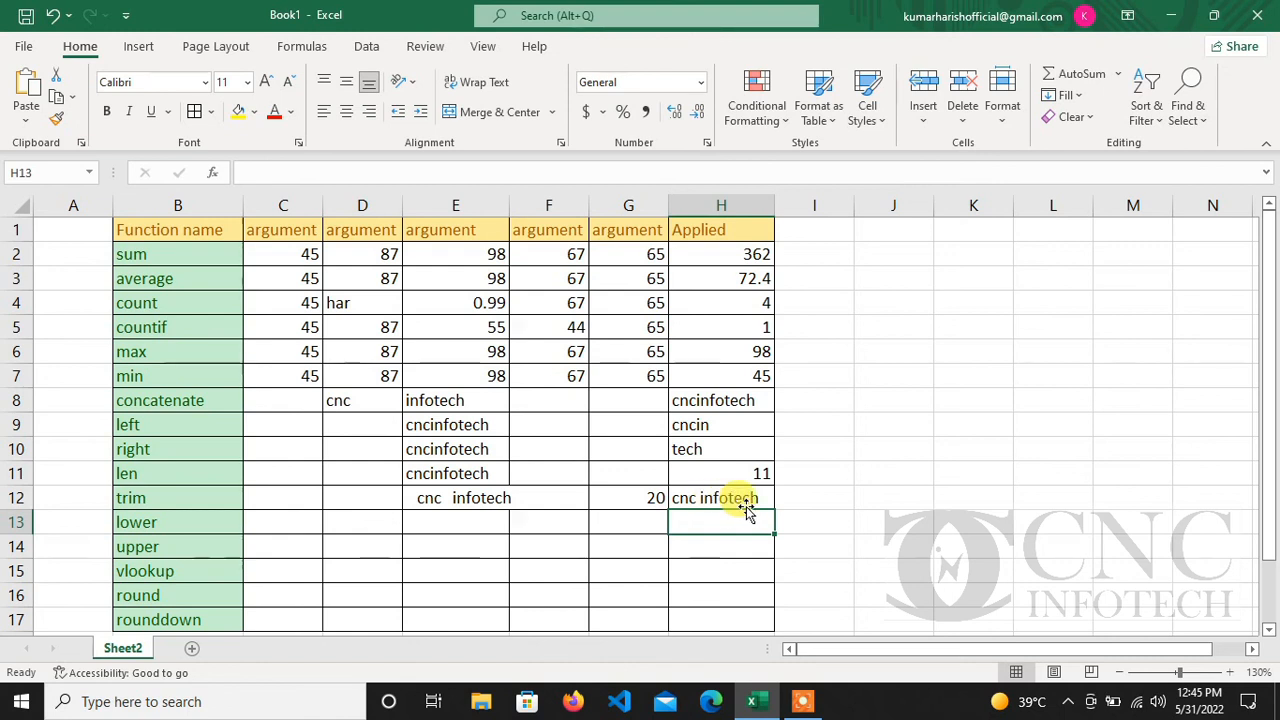
Enter the formula =LEN(H12) in I12 to count the characters of the trimmed text
left_click(834, 495)
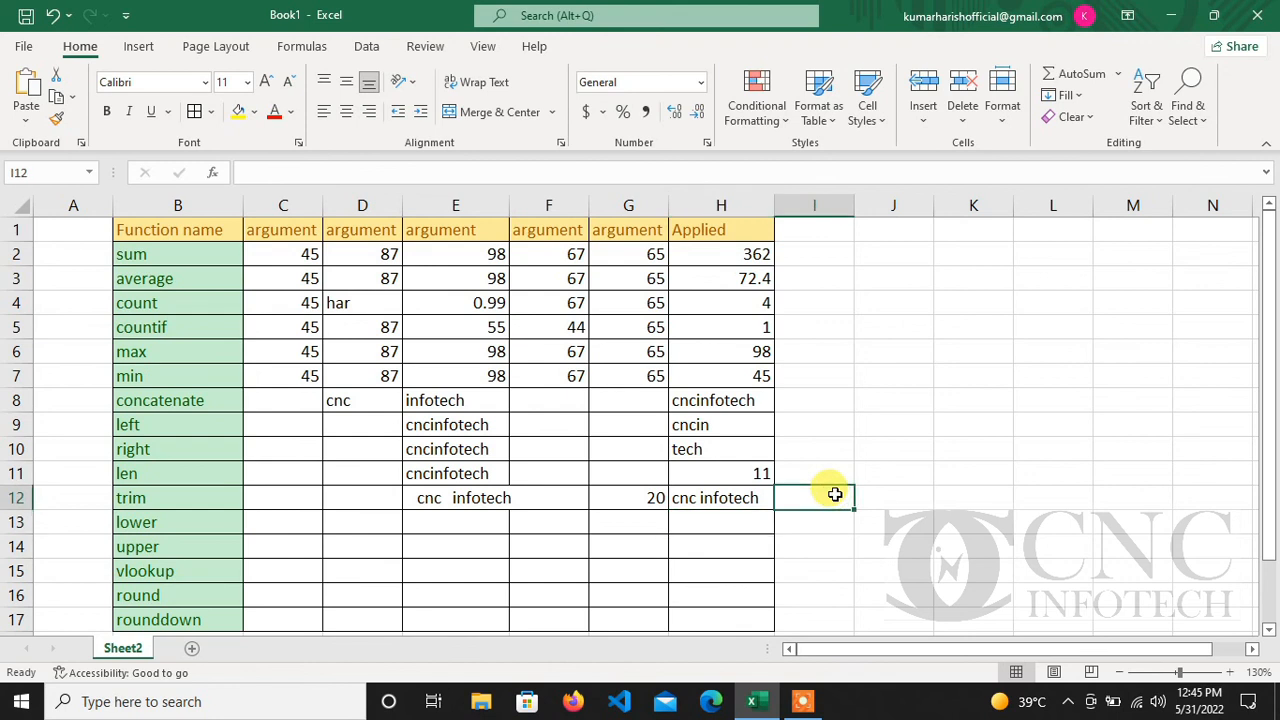
type("=len")
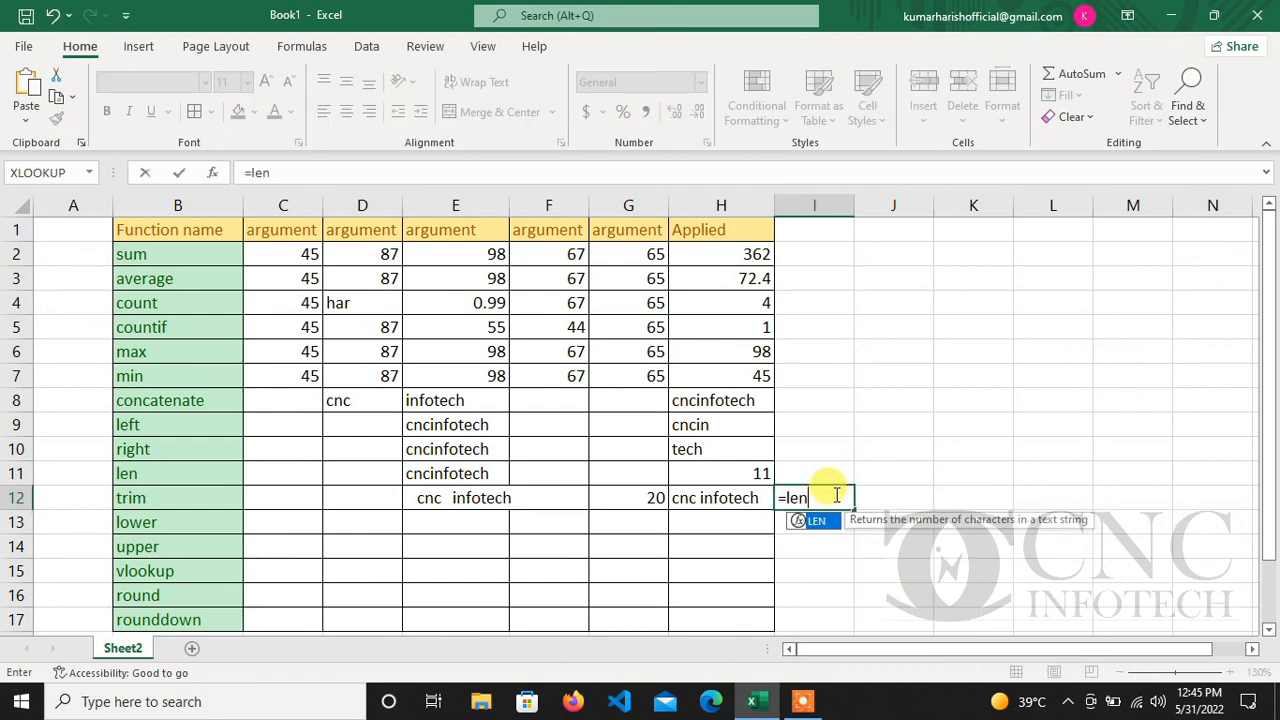
type("(")
key("Left")
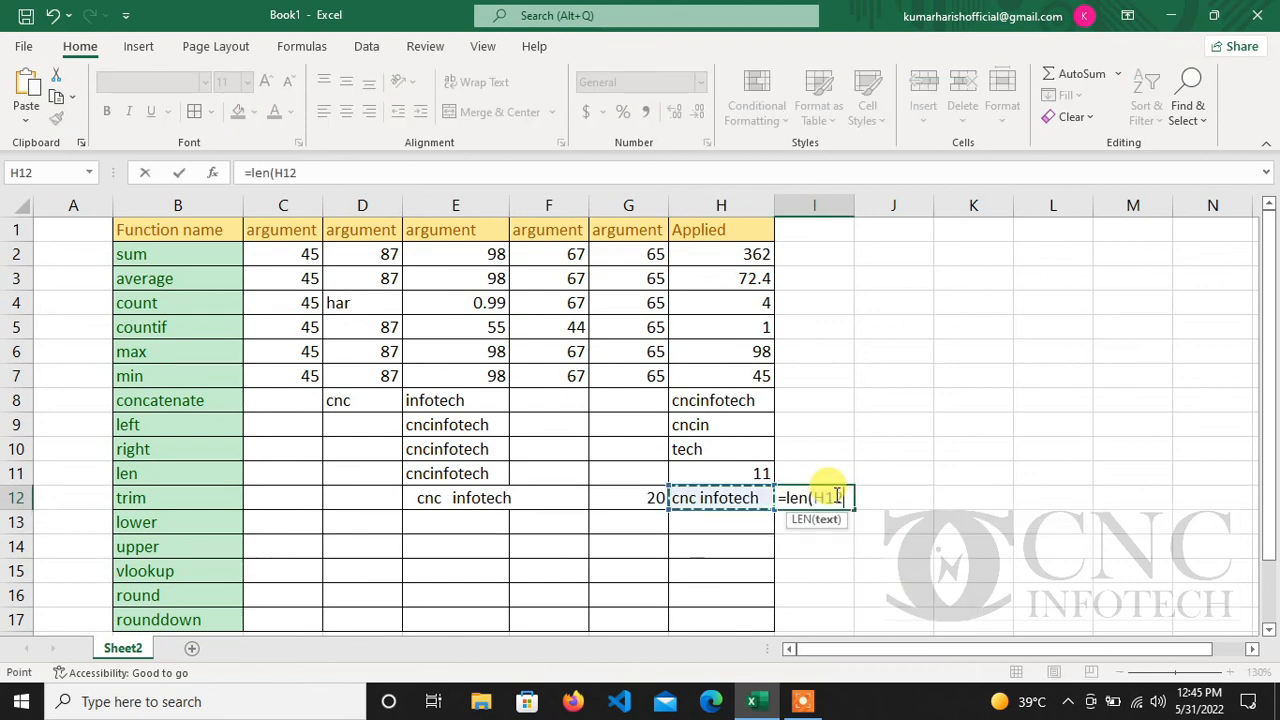
type(")")
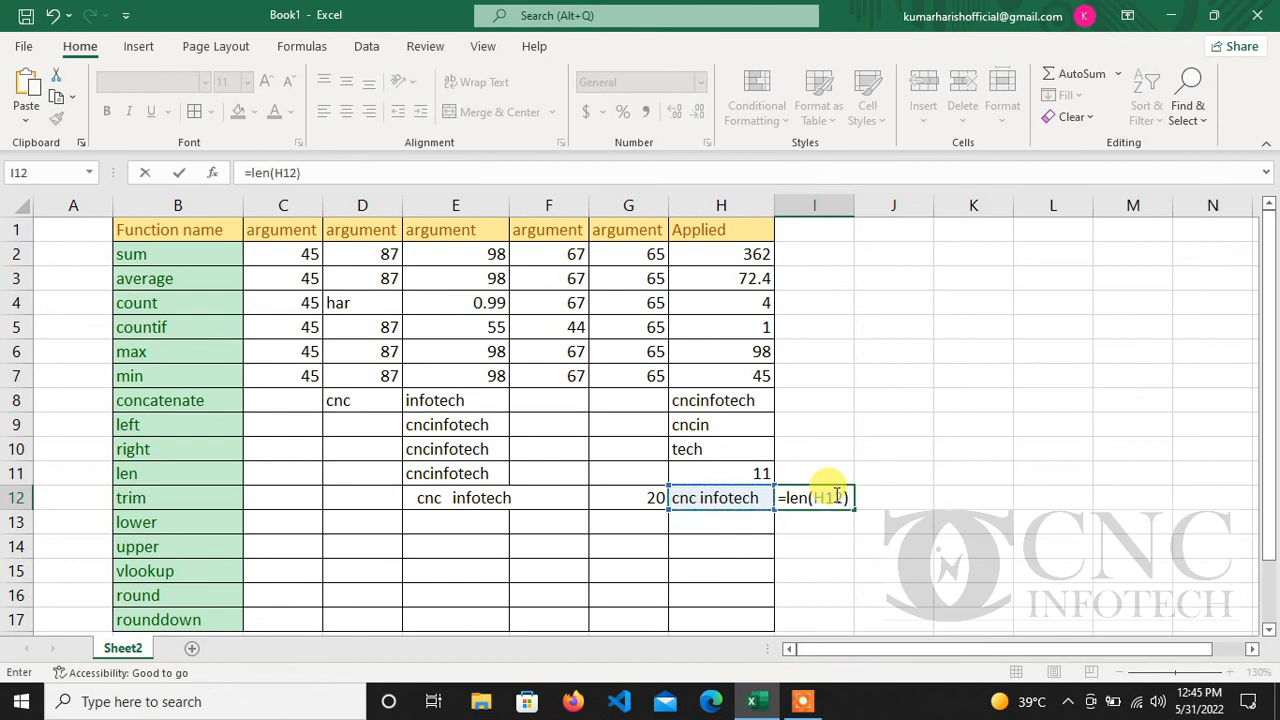
key("Return")
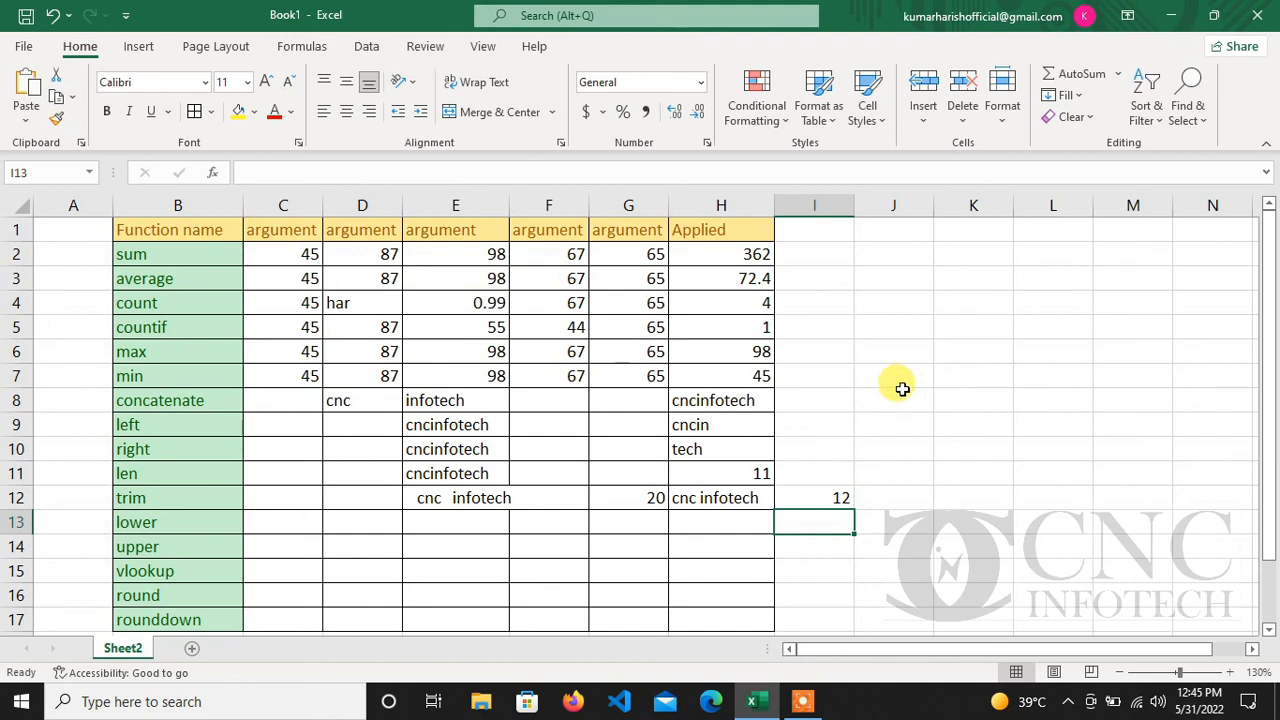
Enter the mixed-case text cncInFOtech as the lower row's argument in E13
left_click(426, 520)
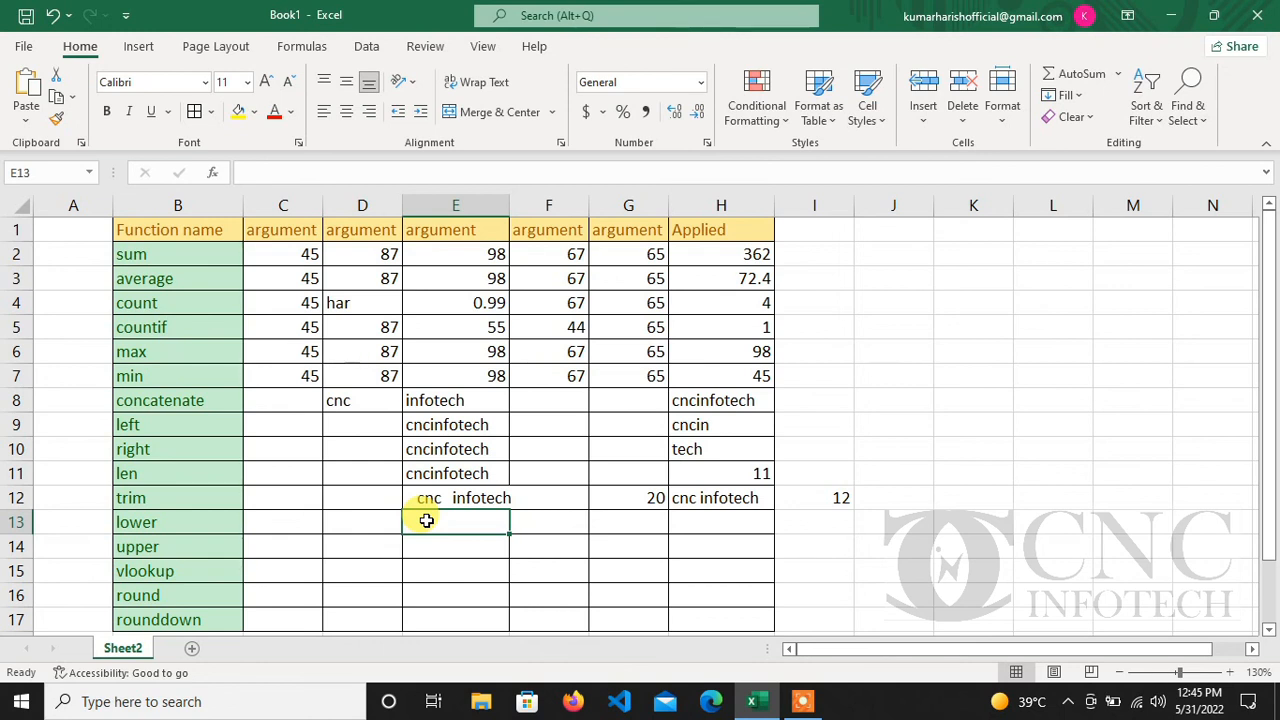
type("cncInFOtech")
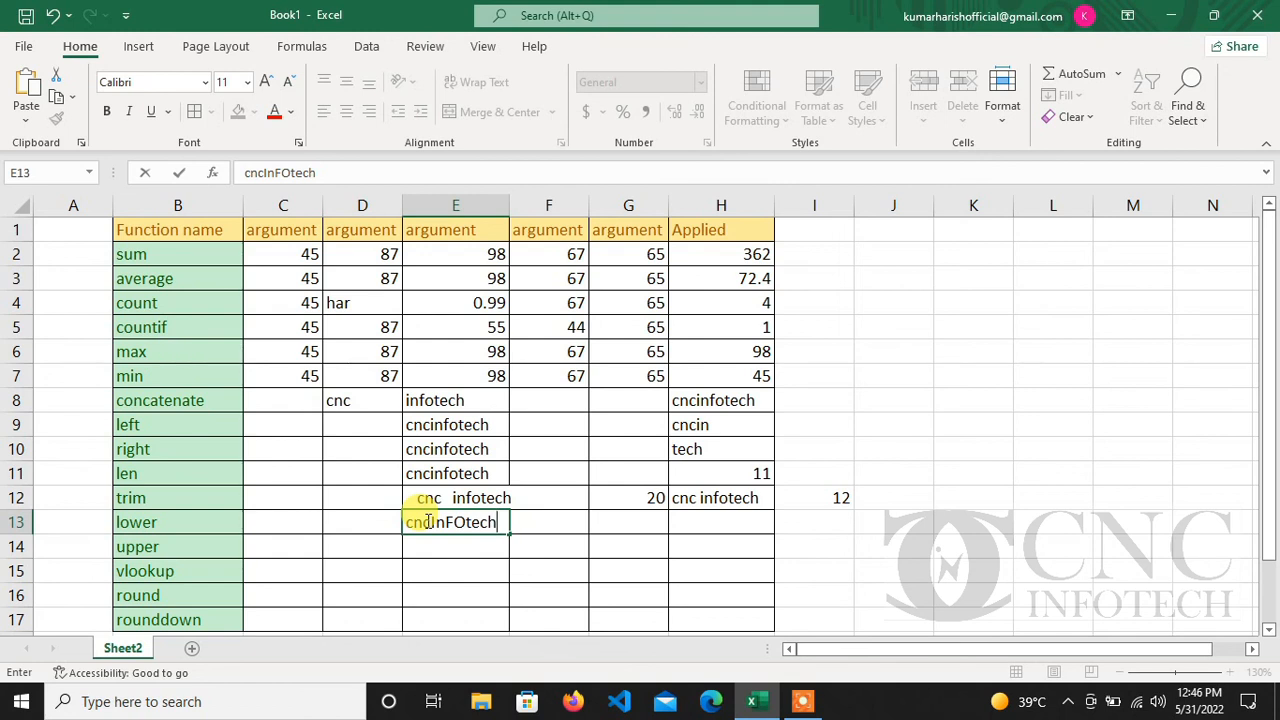
key("Return")
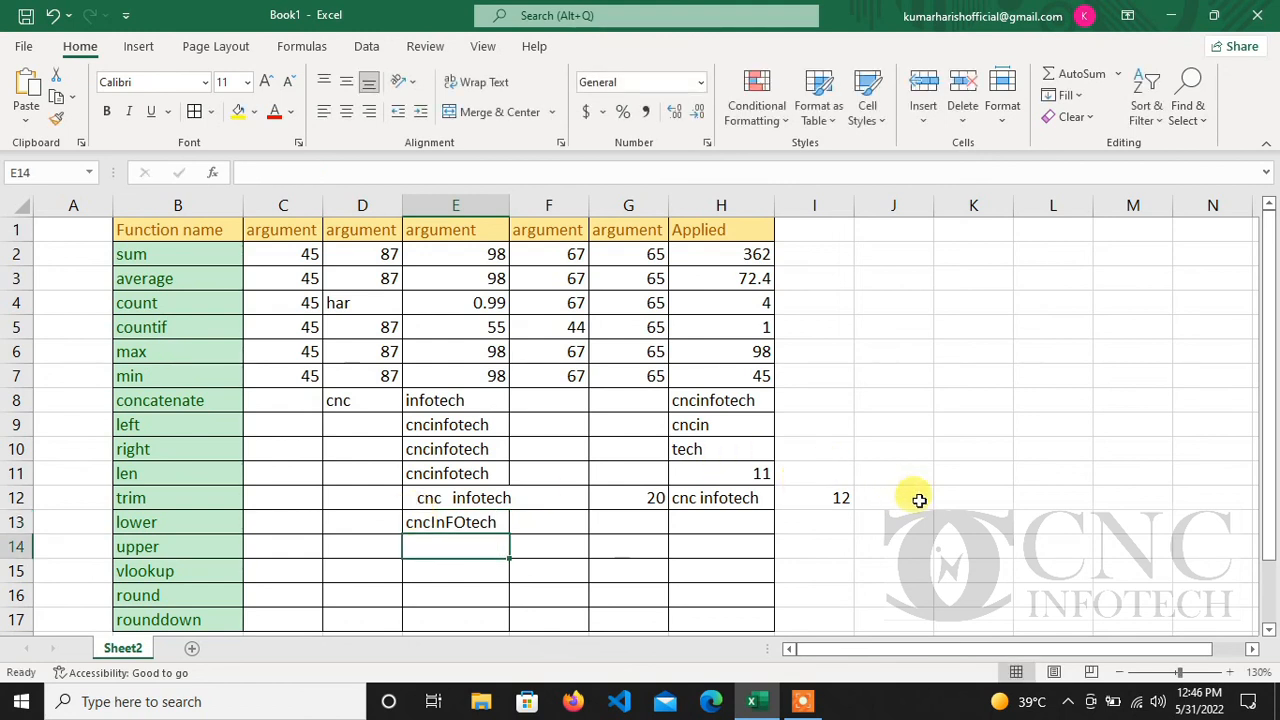
Enter the formula =LOWER(E13) in the lower row's Applied cell H13
left_click(913, 518)
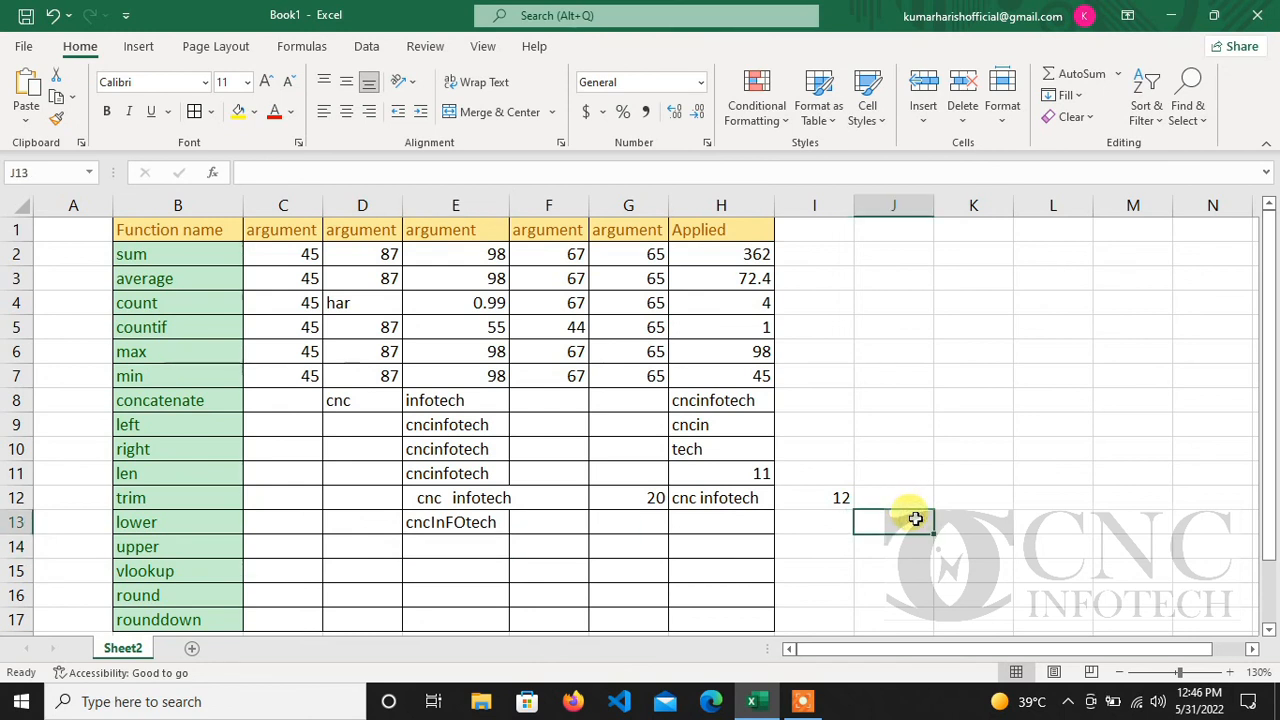
key("Left")
key("Left")
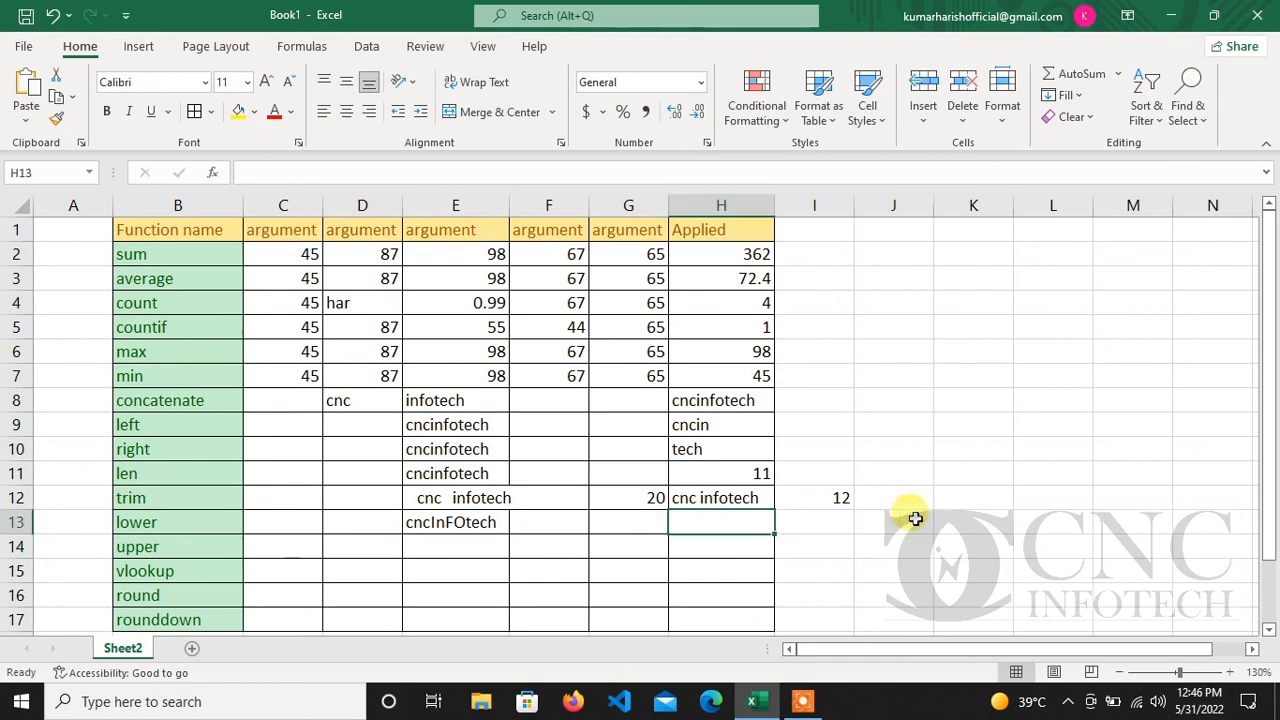
type("=lower")
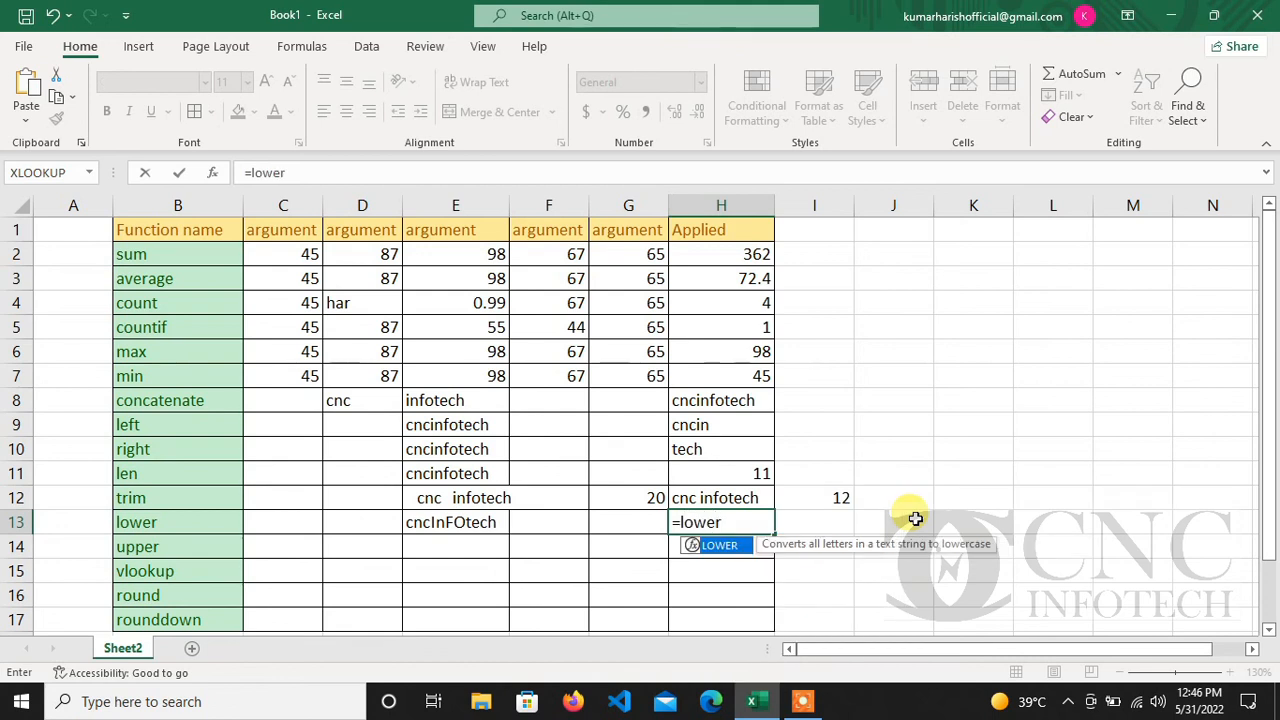
type("(")
key("Left")
key("Left")
key("Left")
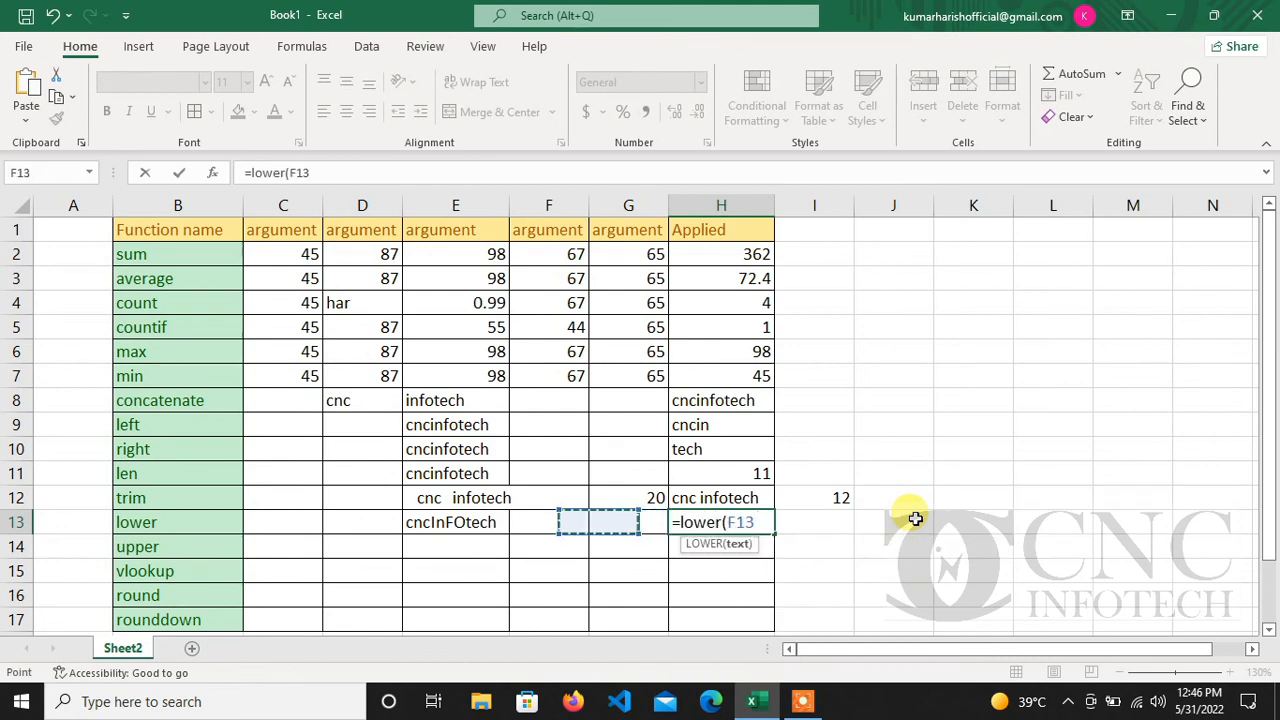
type(")")
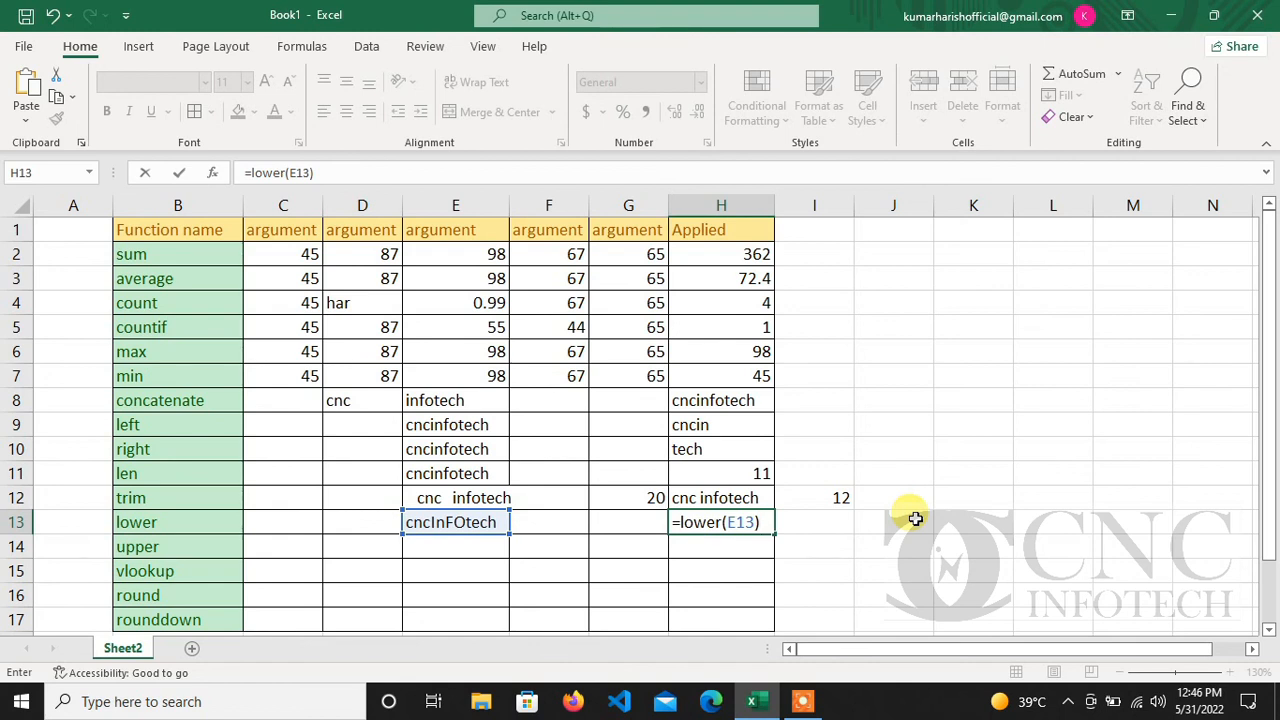
key("Return")
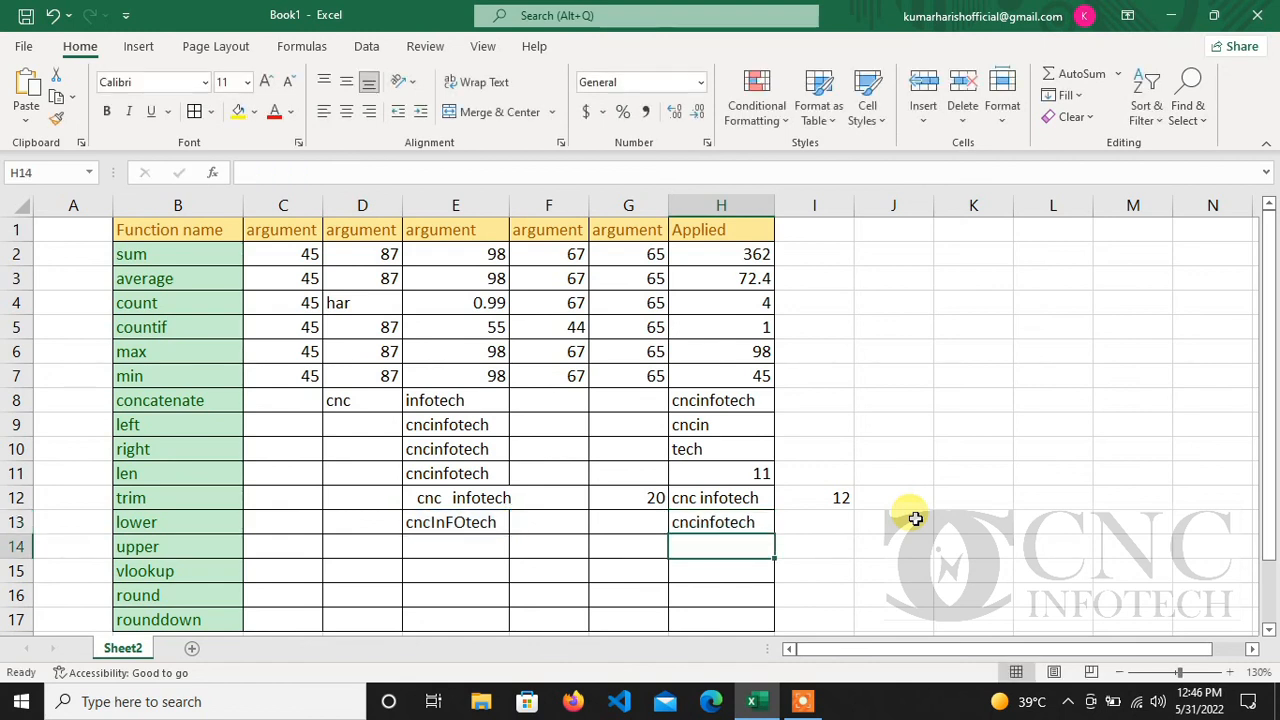
Fill the mixed-case text from E13 down into E14 as the upper row's argument
key("Left")
key("Left")
key("Left")
key("Left")
key("Up")
key("Right")
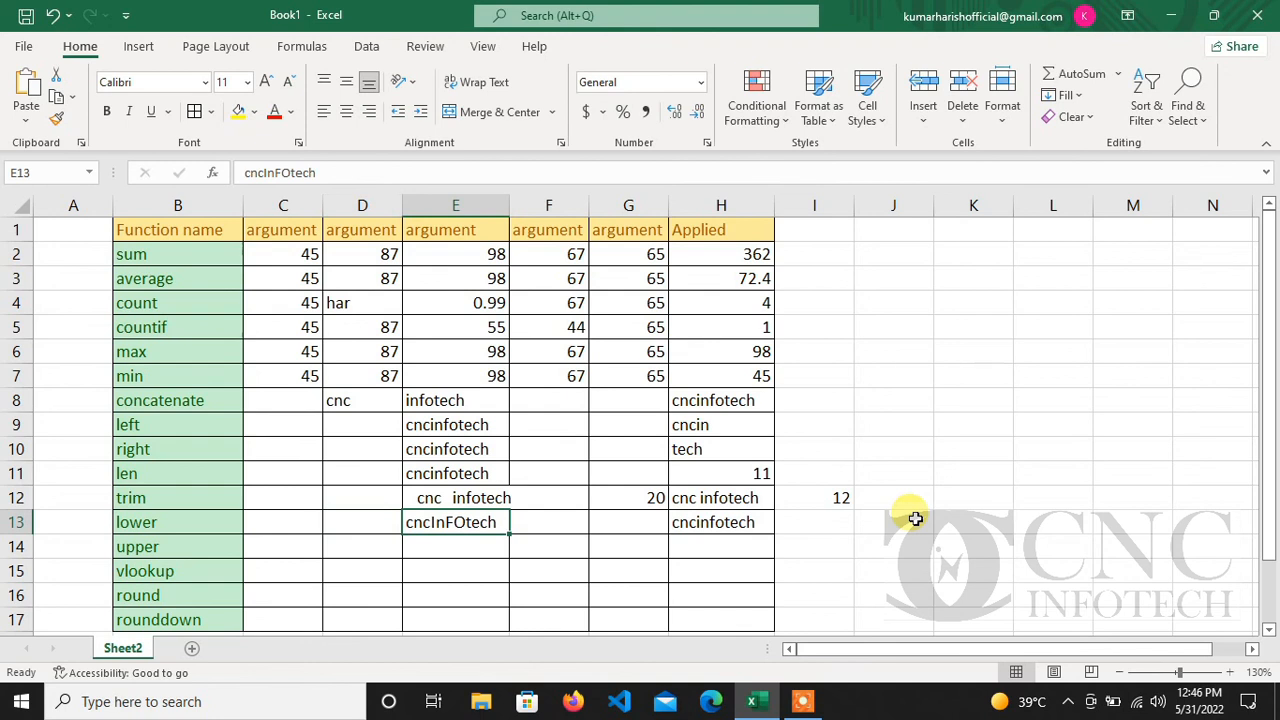
key("Down")
key("ctrl+d")
Enter the formula =UPPER(E14) in the upper row's Applied cell H14
key("Right")
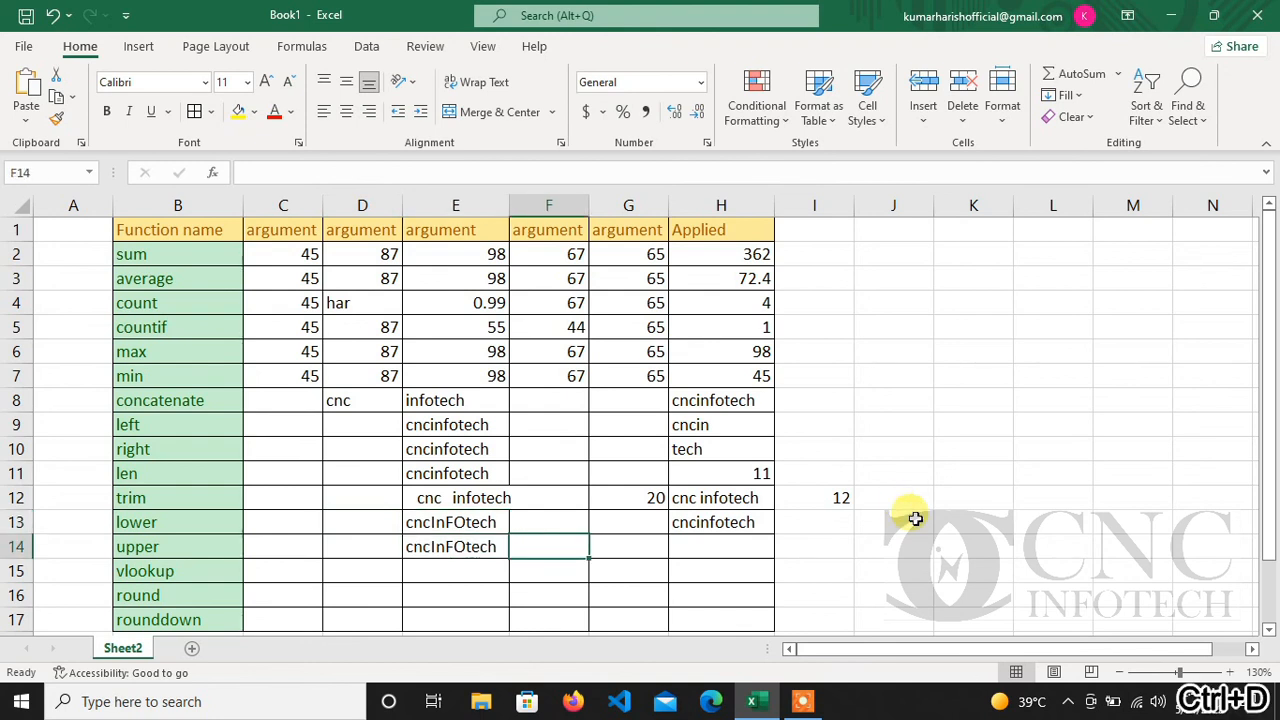
key("Right")
key("Right")
type("=")
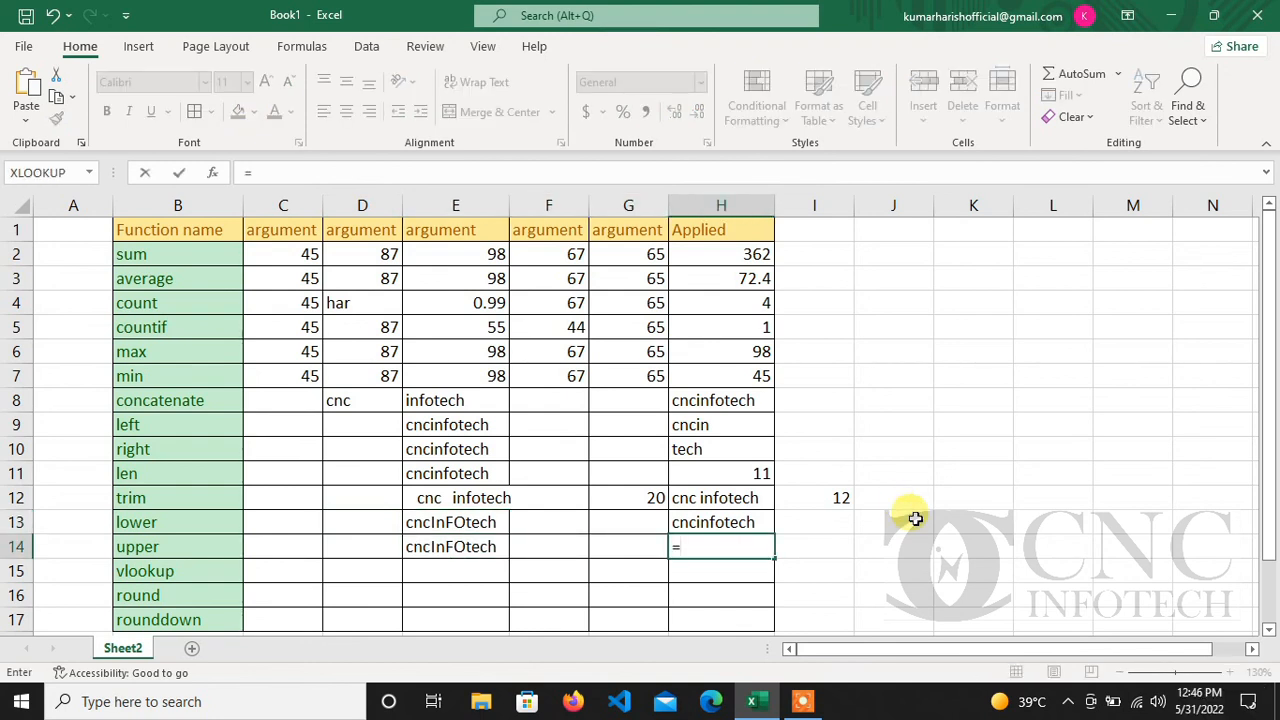
type("u")
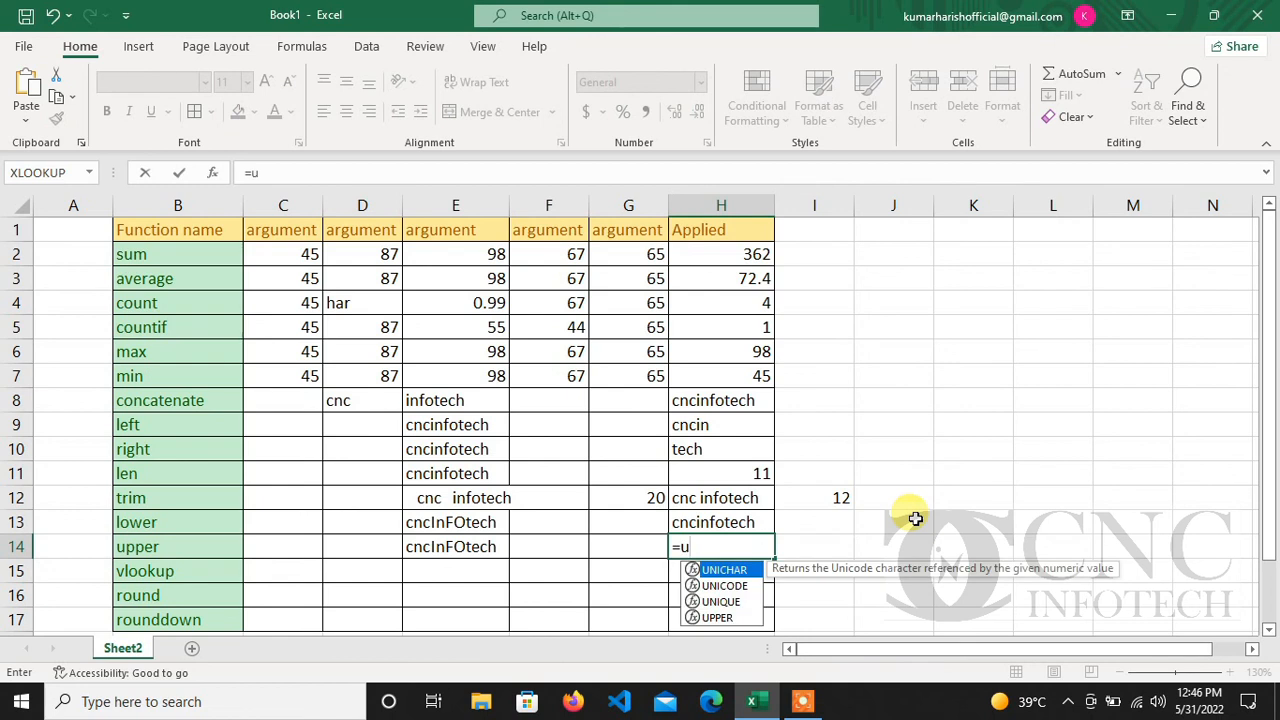
type("pper")
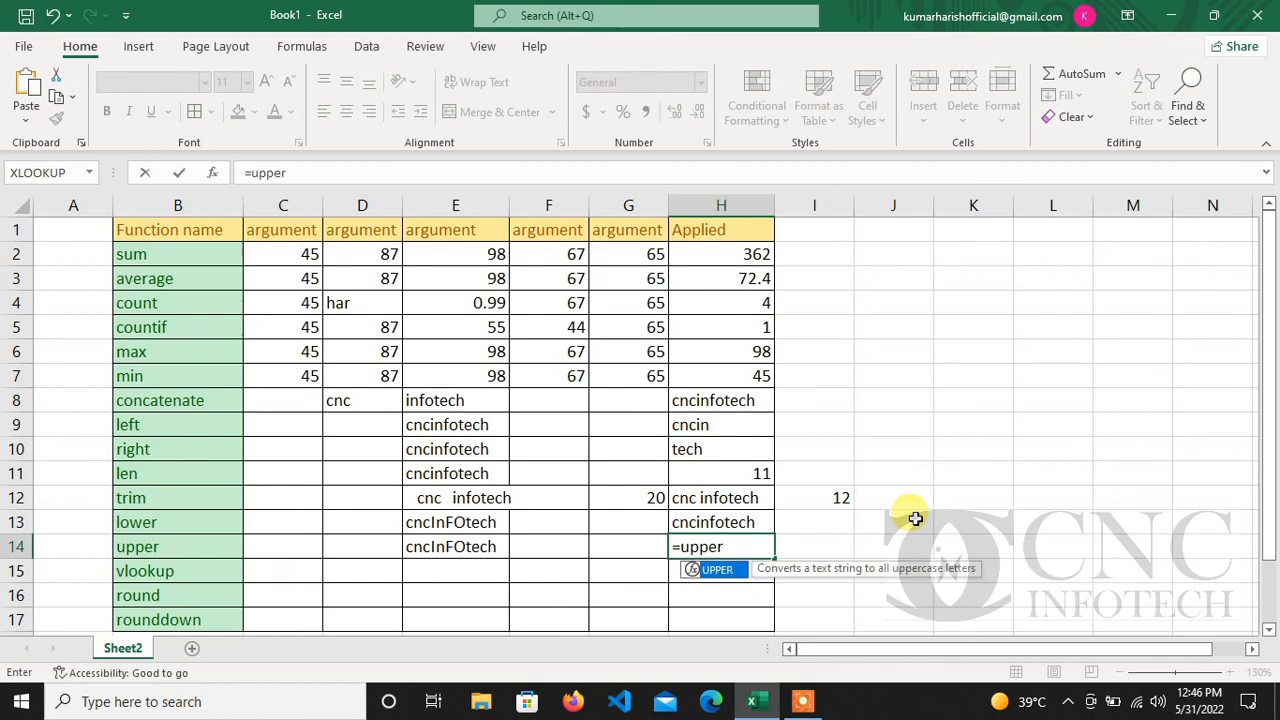
type("(")
key("Left")
key("Left")
key("Left")
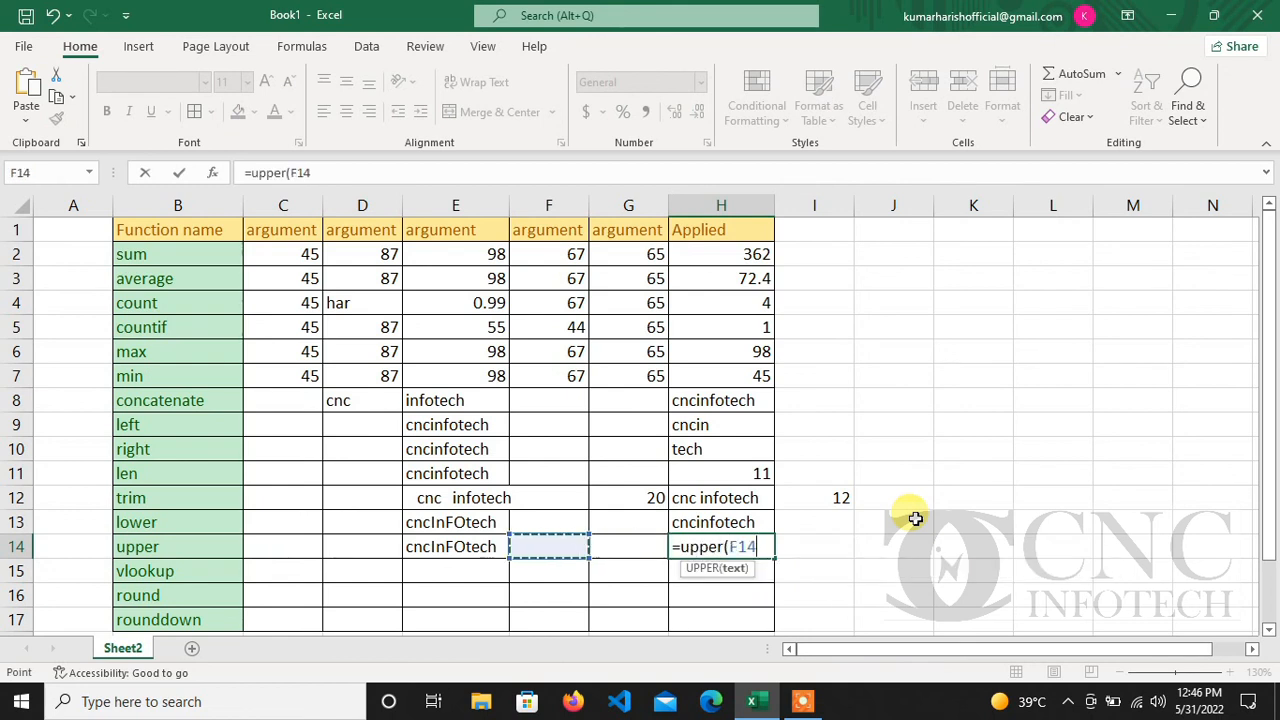
type(")")
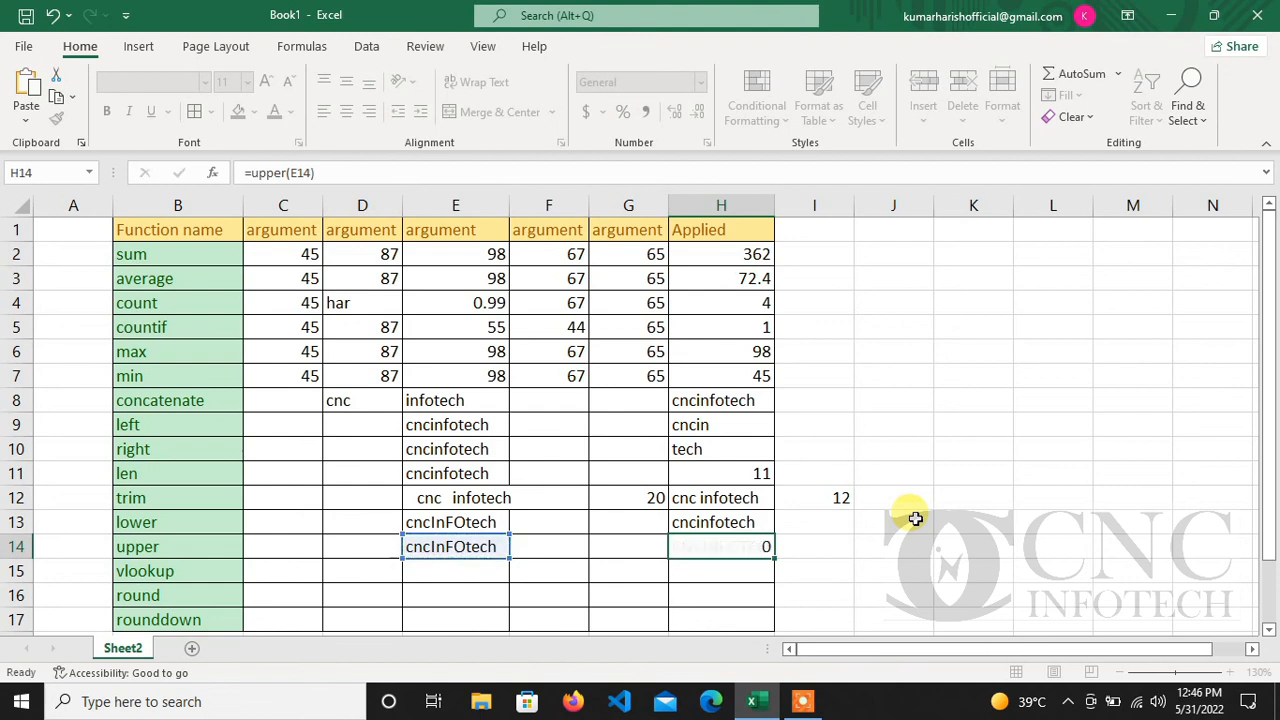
key("Return")
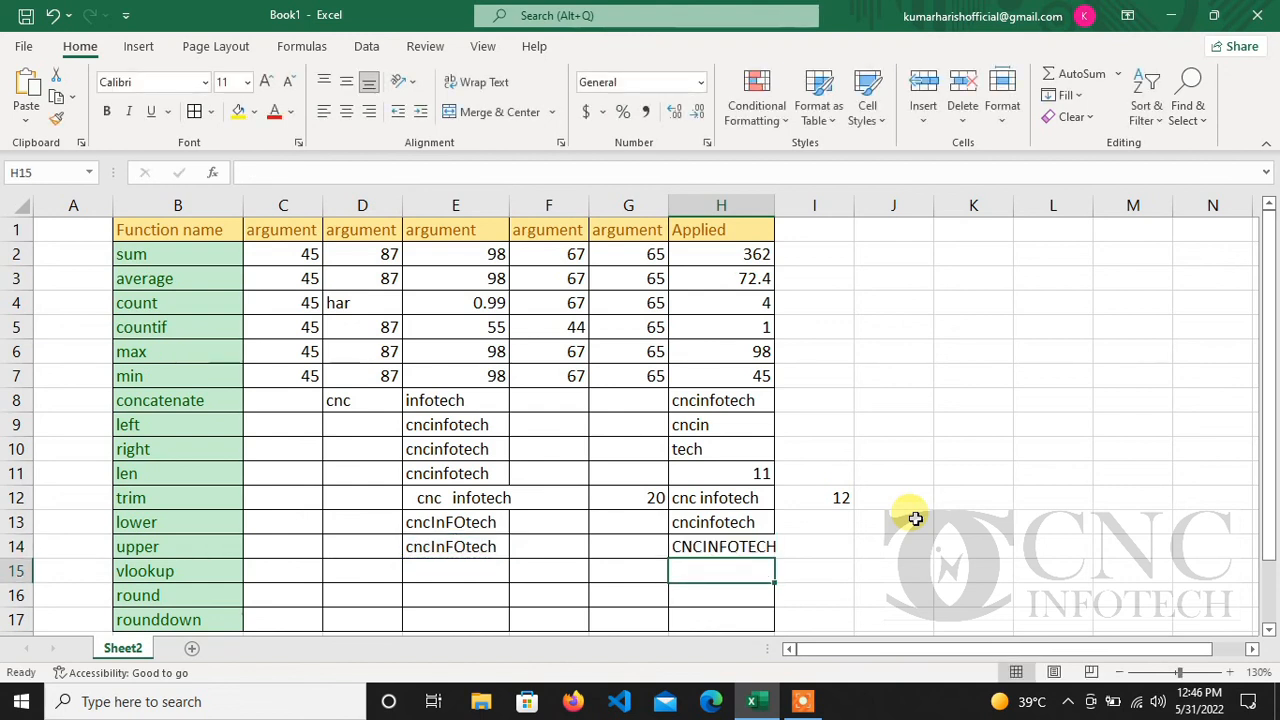
Widen column H slightly so the uppercase text in H14 fits inside its cell
key("Left")
key("Left")
key("Left")
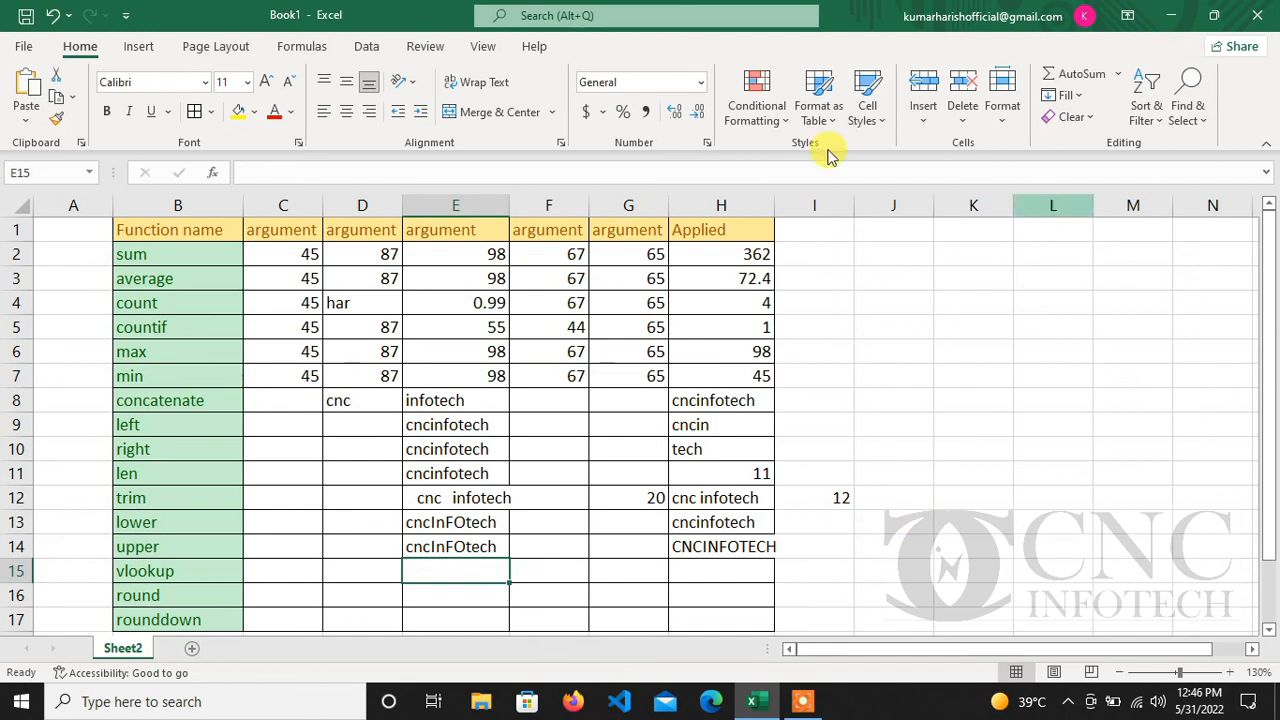
left_click_drag(775, 210, 791, 208)
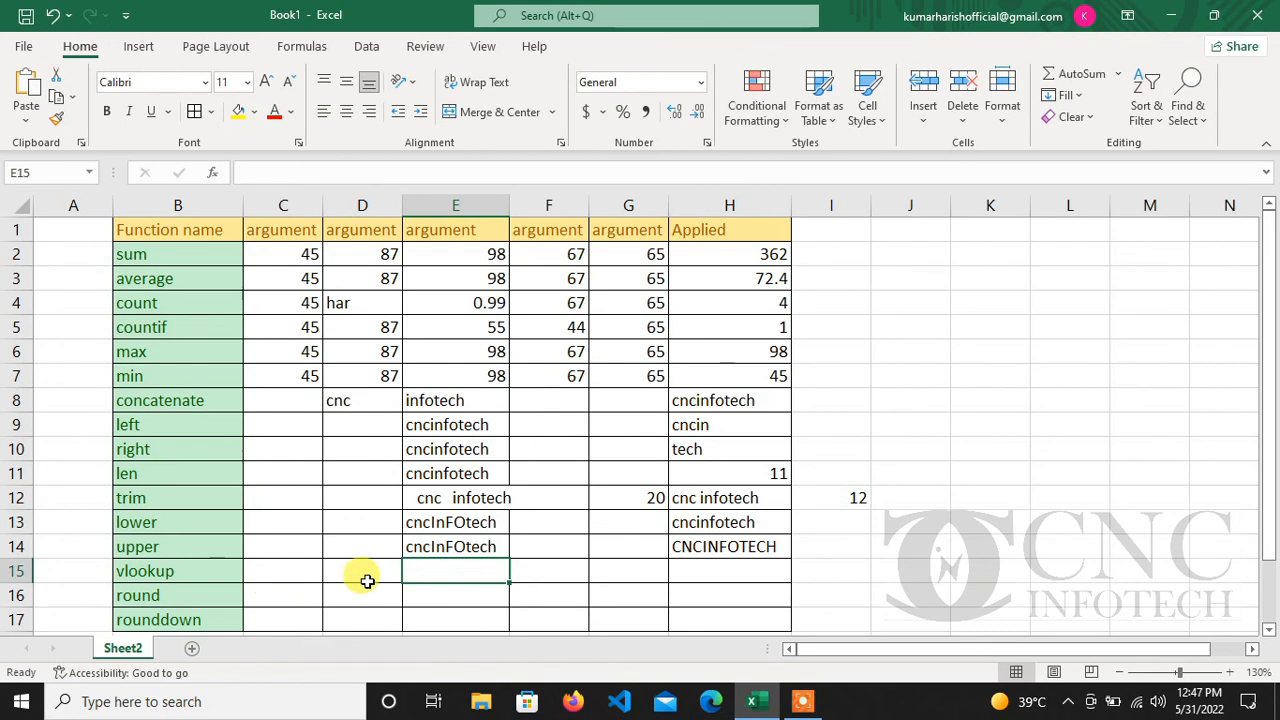
Apply all borders to the range J2:L5 beside the function table for a small lookup table
left_click_drag(905, 259, 1109, 331)
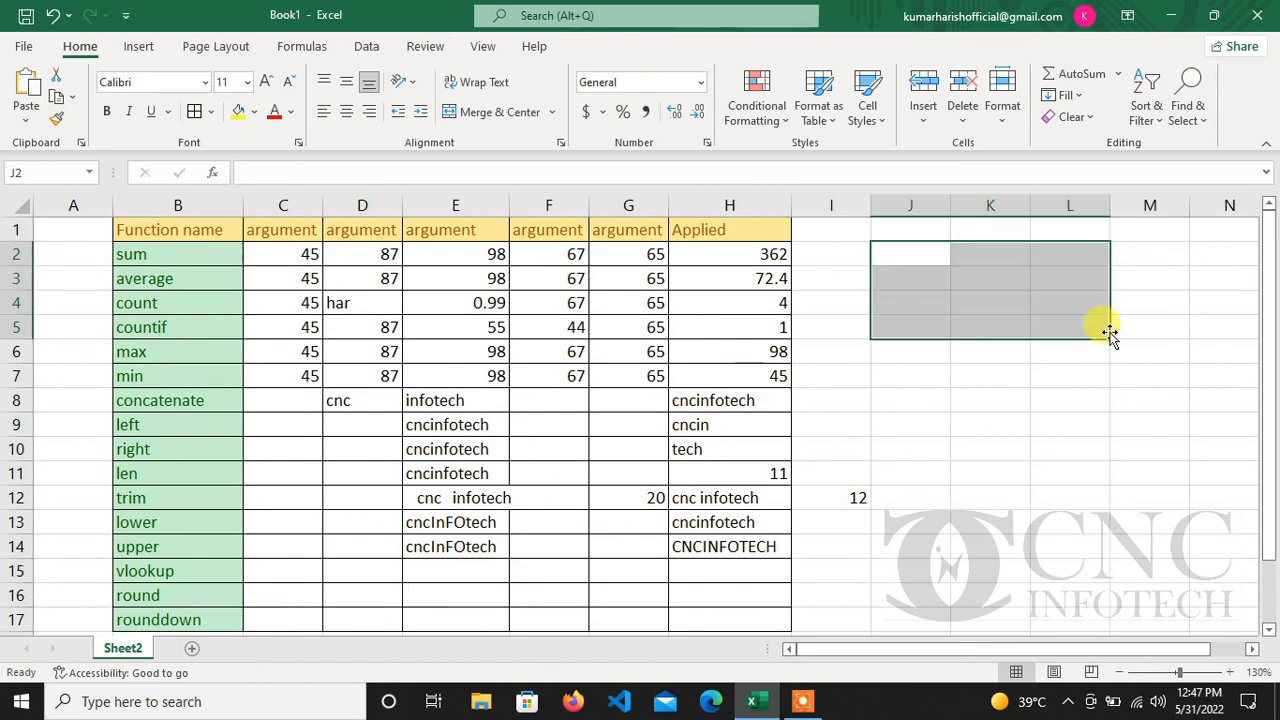
key("a")
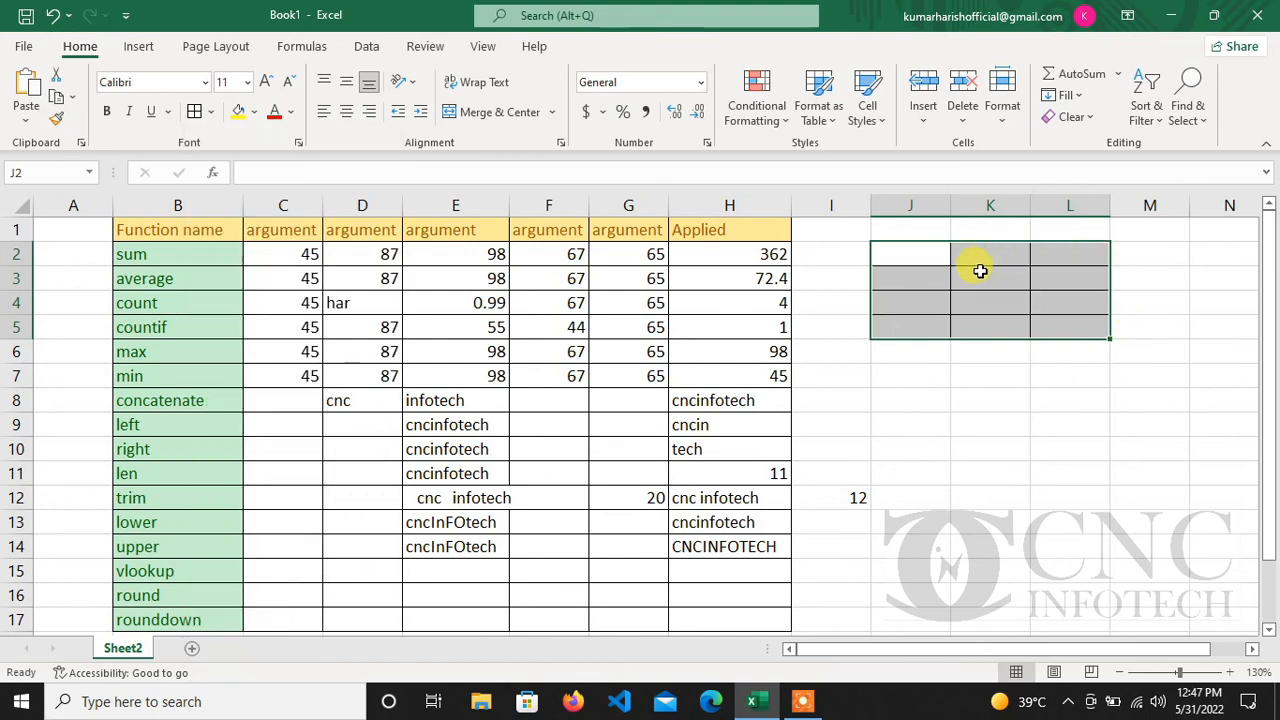
Enter the headers Name, Roll Number and City in J2:L2, and widen column K to fit its header
type("Name")
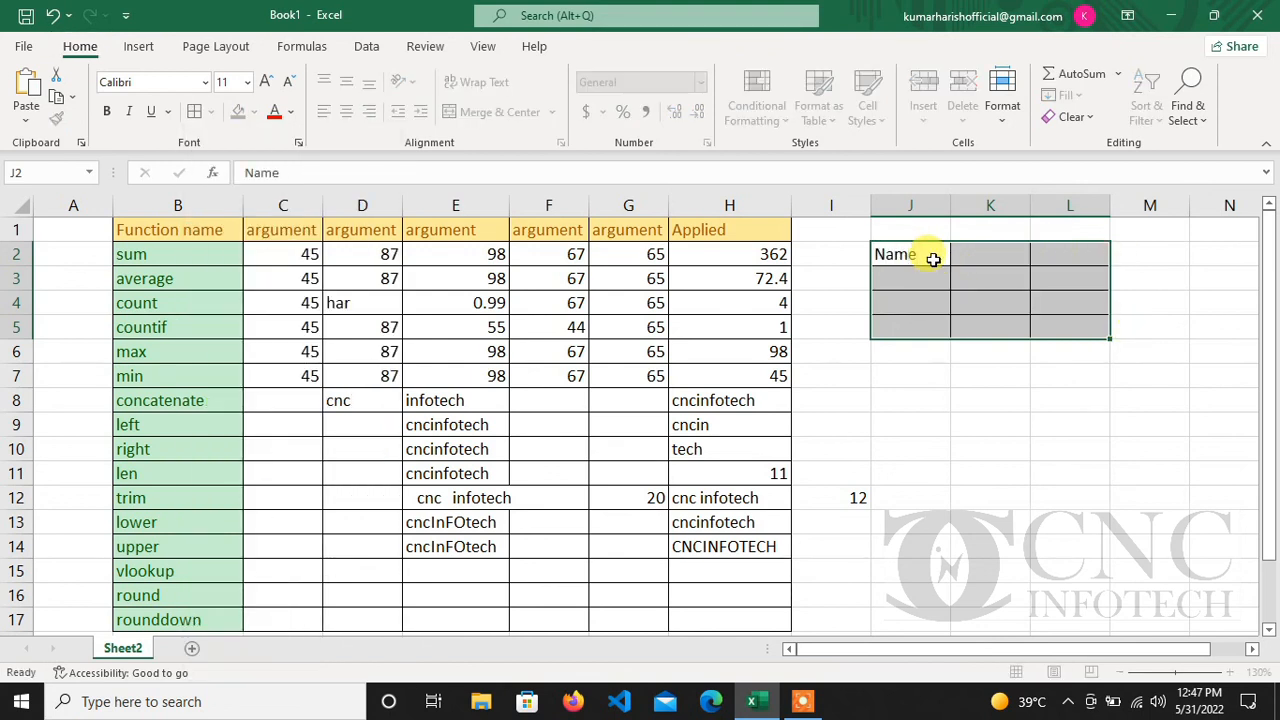
key("Tab")
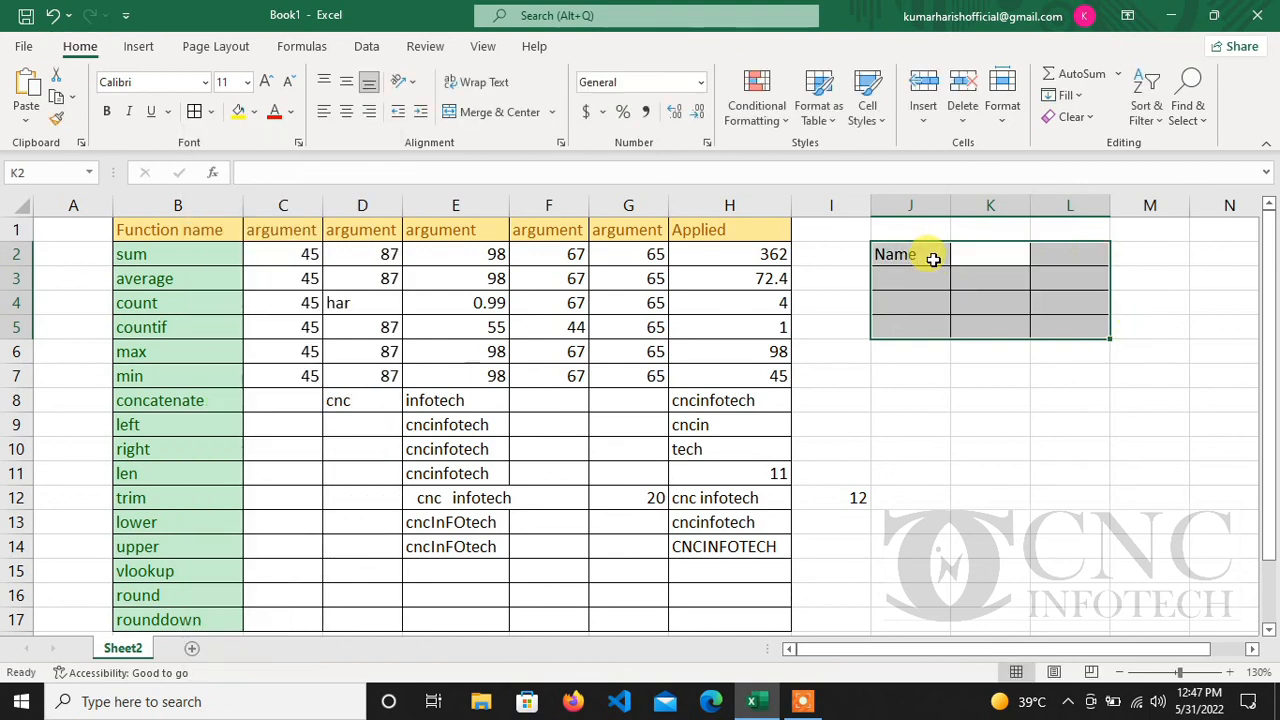
type("Roll")
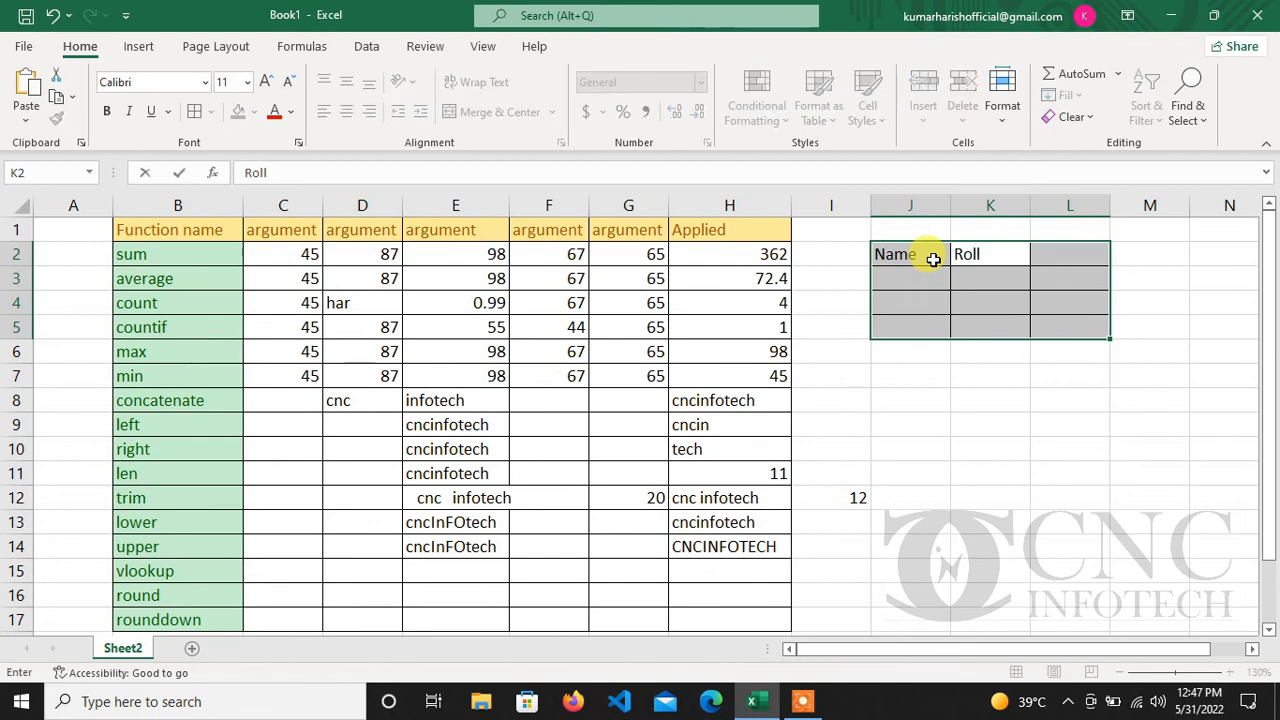
type(" Number")
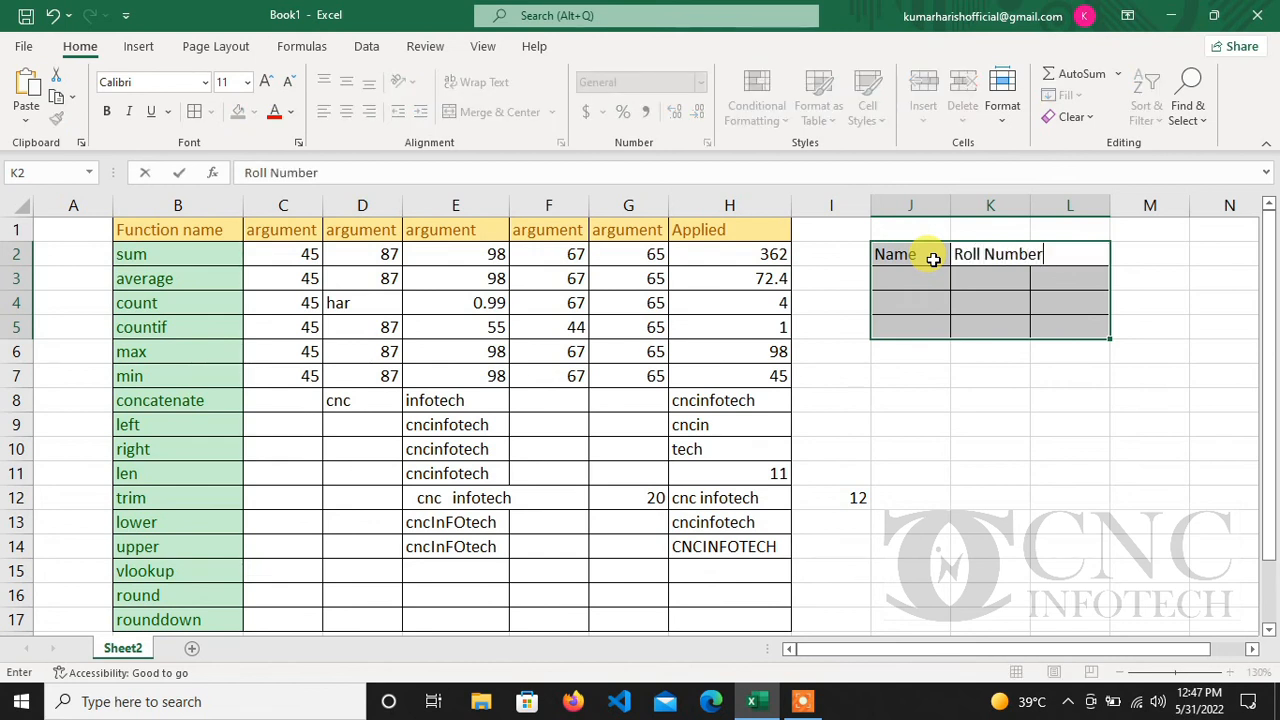
key("Tab")
type("City")
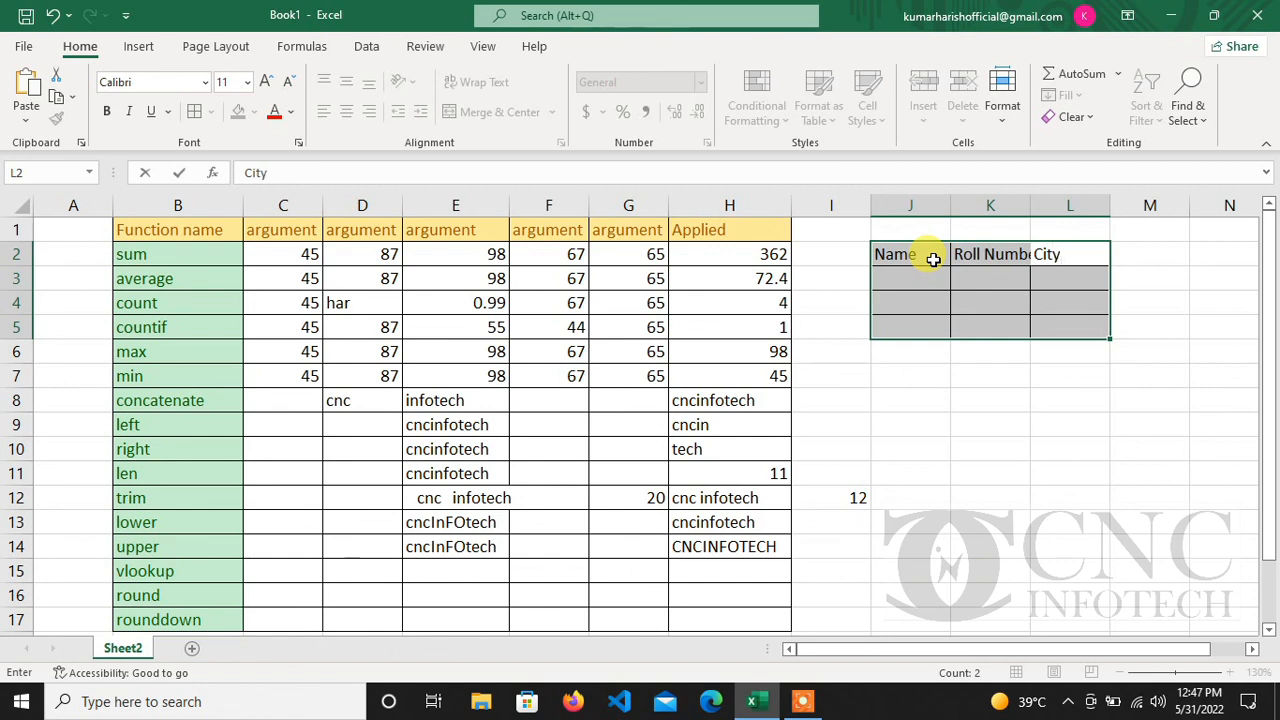
key("Return")
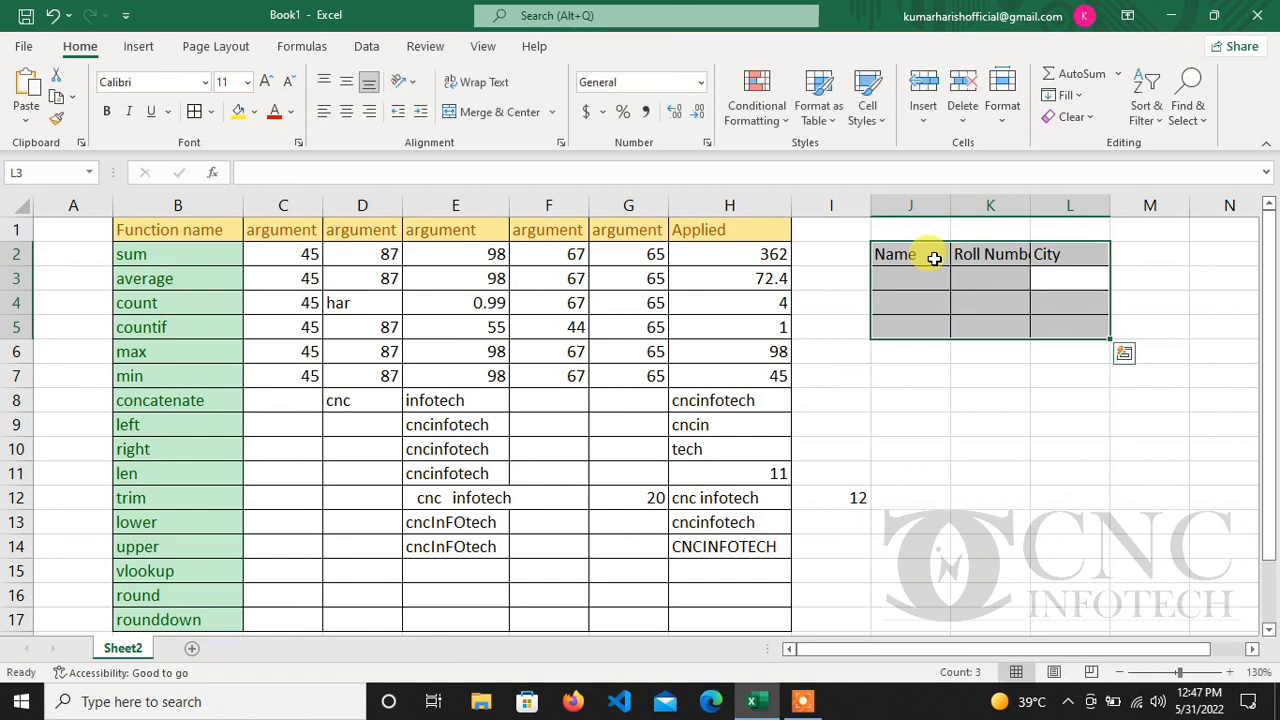
left_click_drag(1027, 204, 1052, 204)
Fill the lookup table's Name column, J3:J5, with abc, bcd and cde
left_click(934, 278)
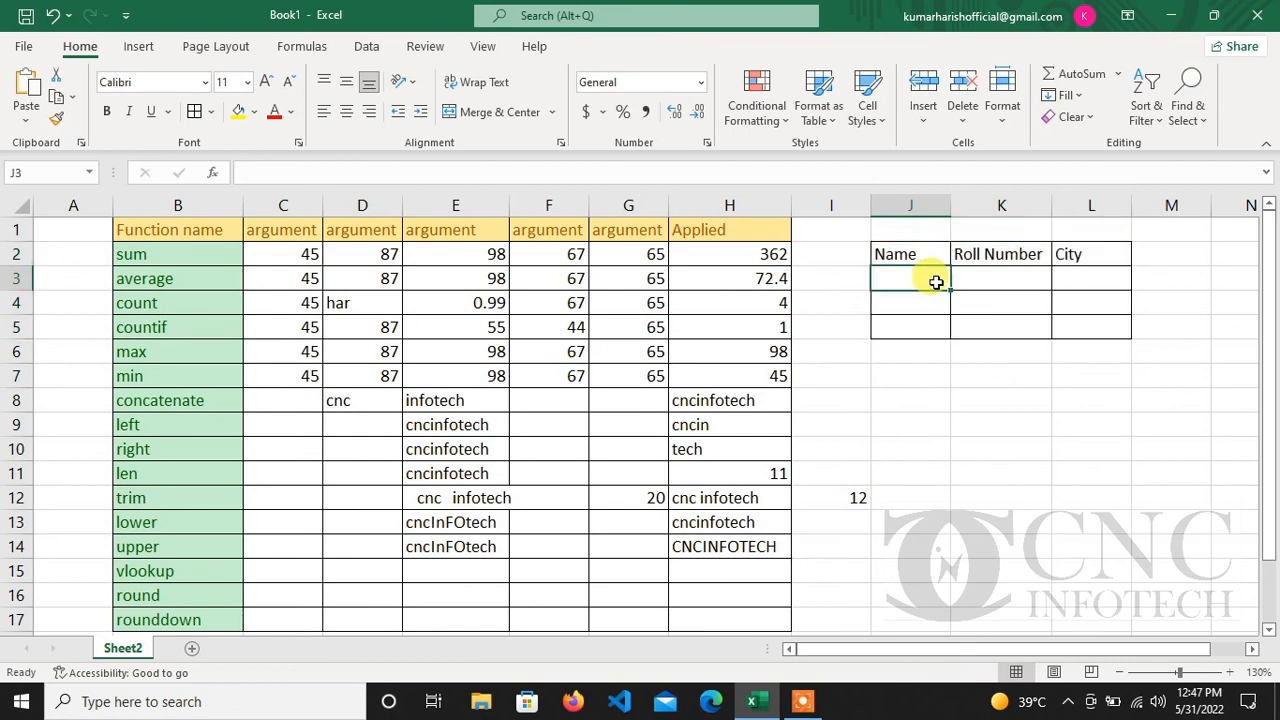
type("abc")
key("Return")
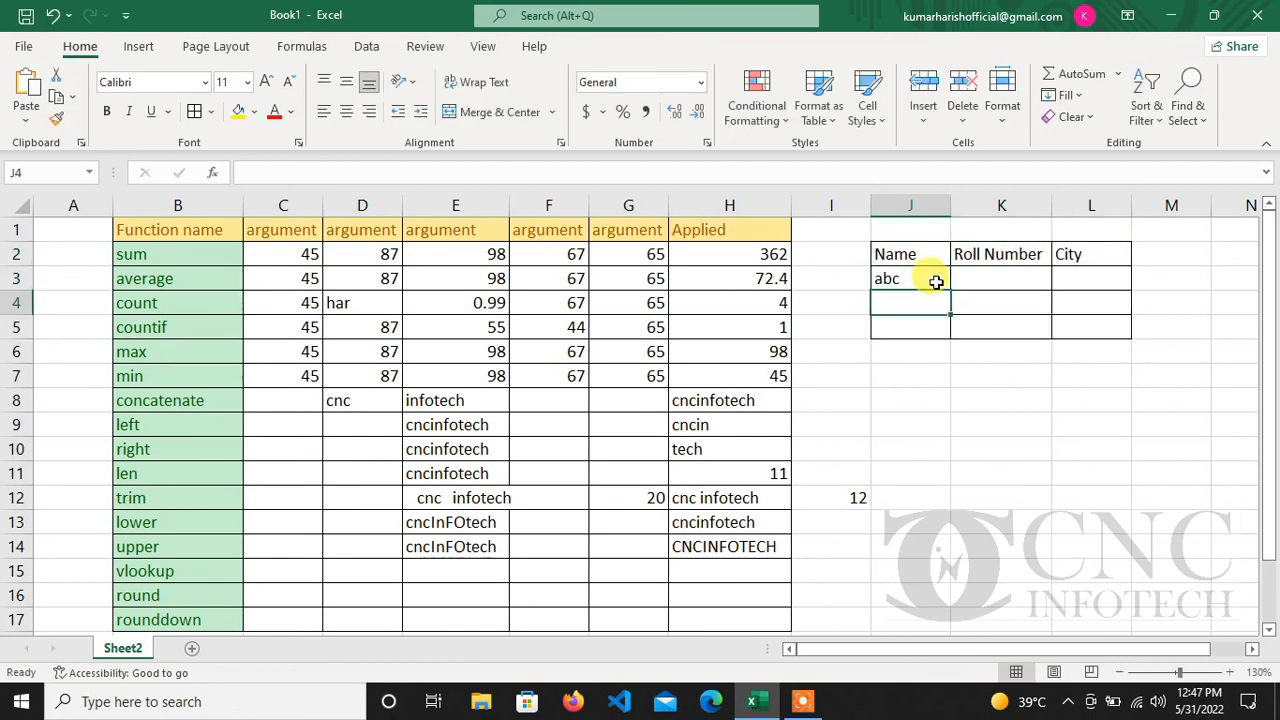
type("bcd")
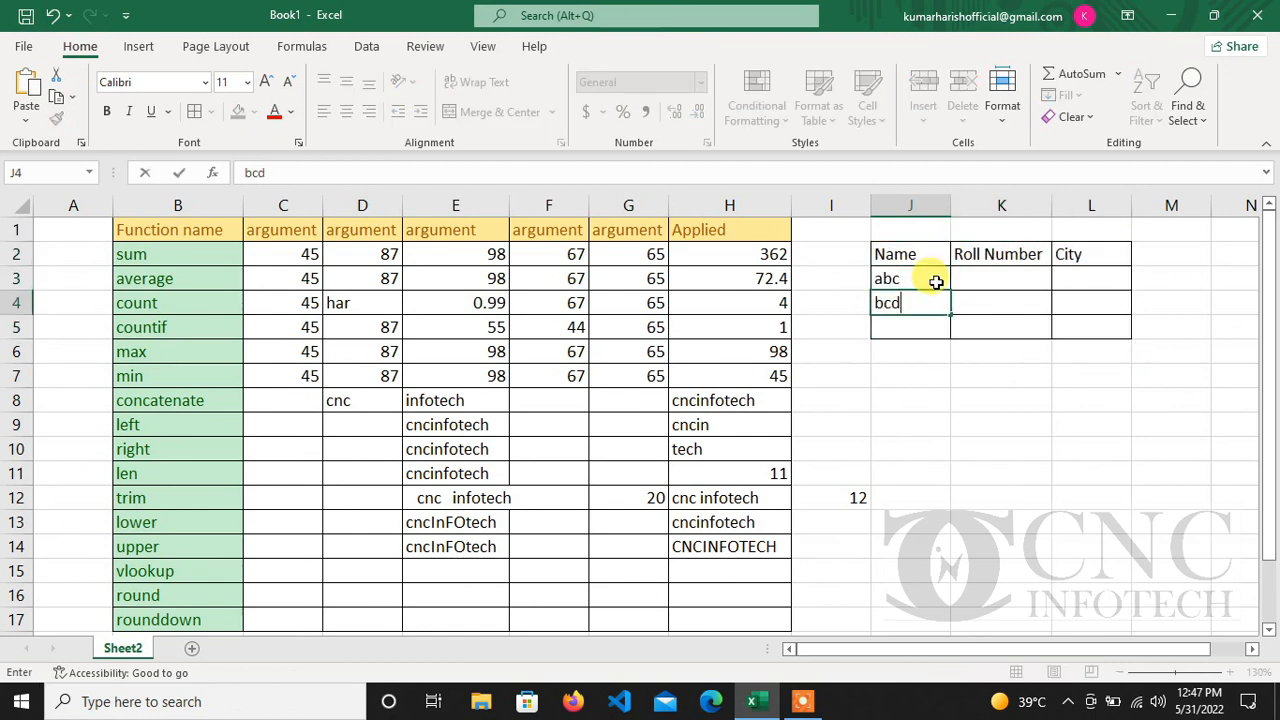
key("Return")
type("cde")
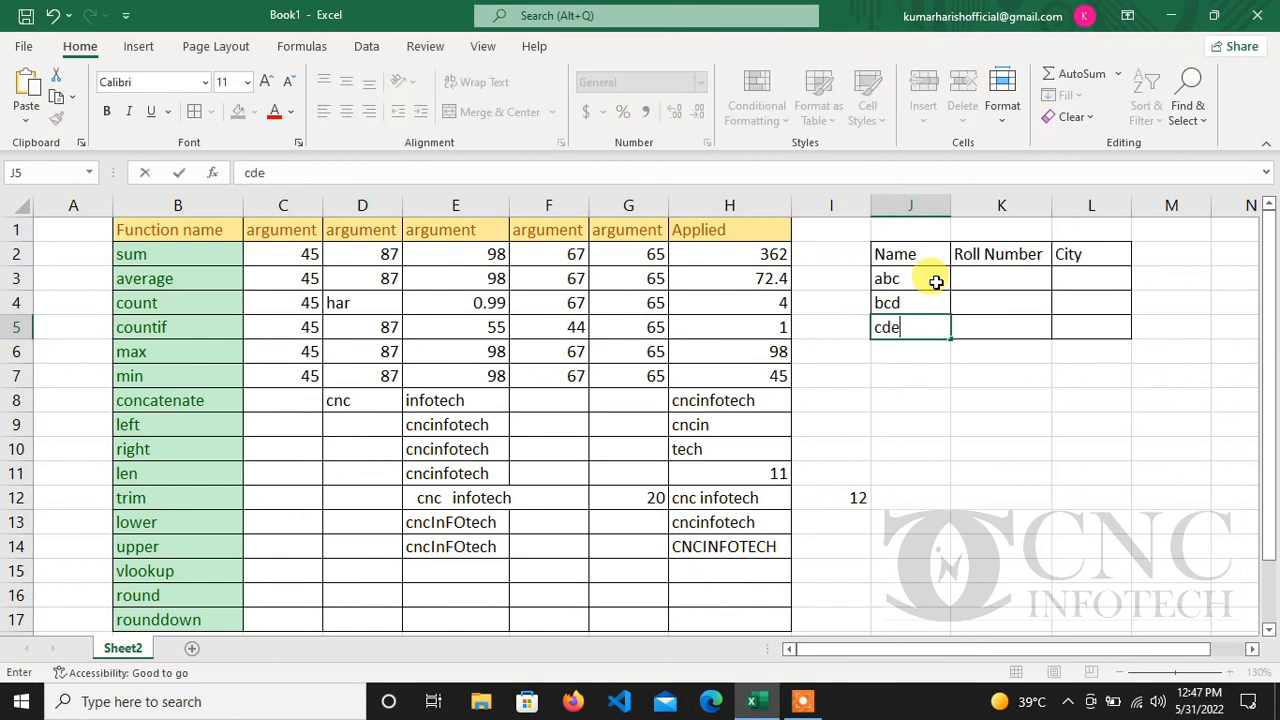
key("Tab")
Enter roll number 78 in K3 and the city jaipur in L3 for the abc row
key("Up")
key("Up")
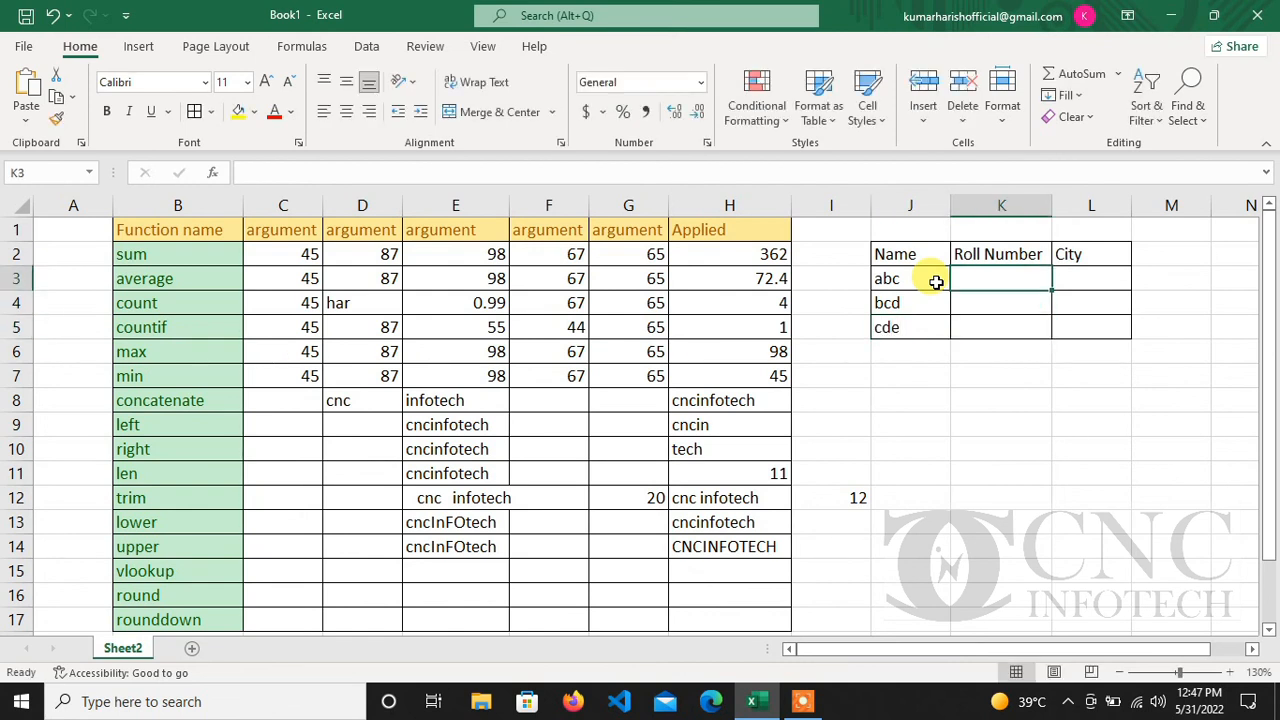
type("78")
key("Tab")
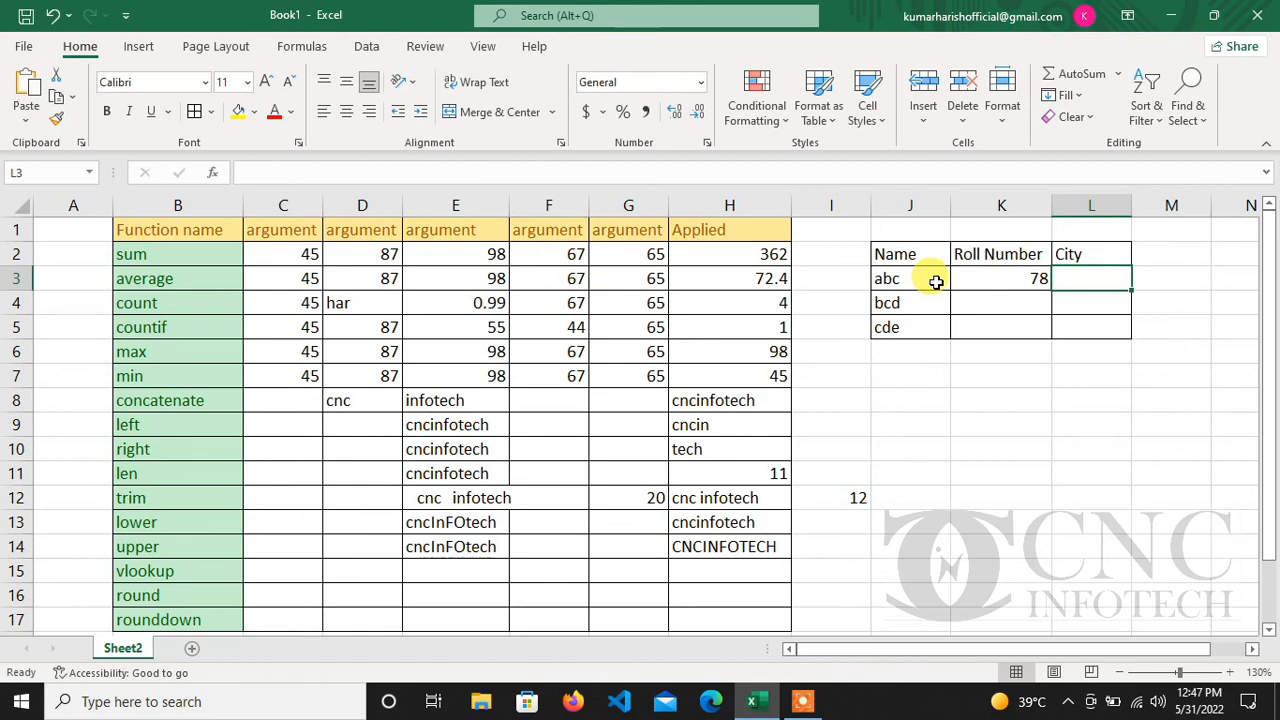
type("jaipur")
key("BackSpace")
key("BackSpace")
key("BackSpace")
key("BackSpace")
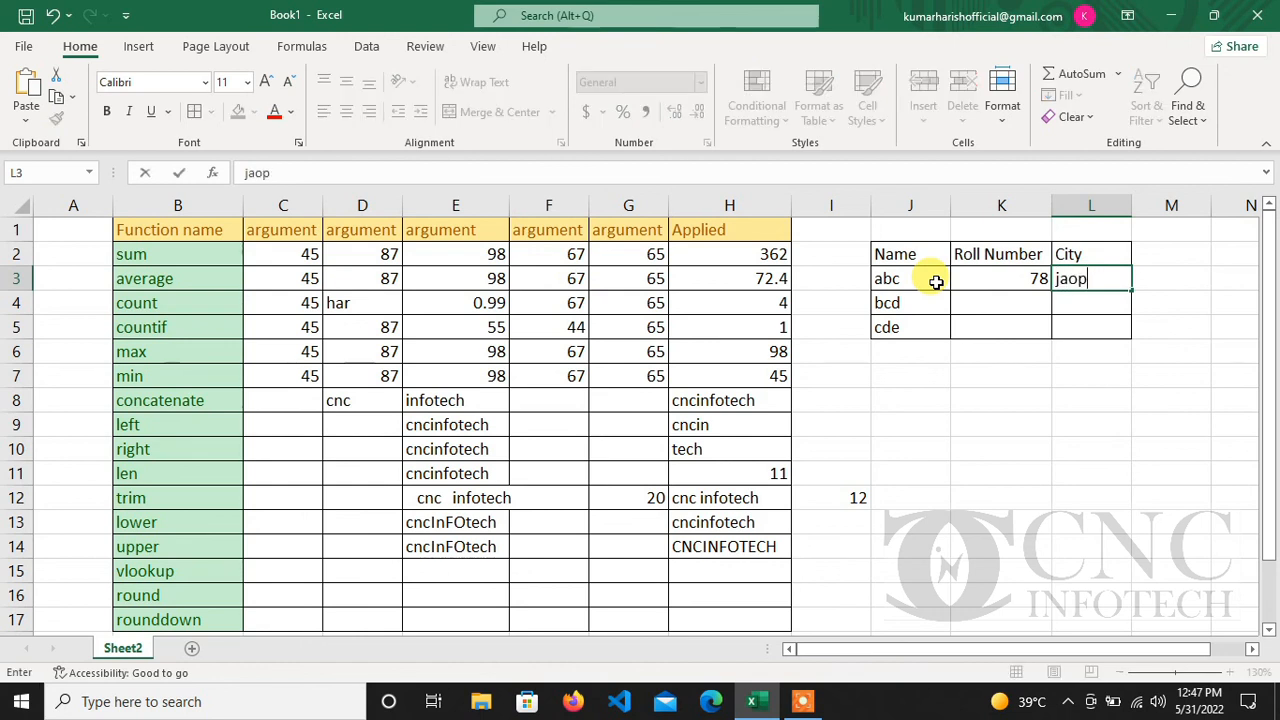
type("ipur")
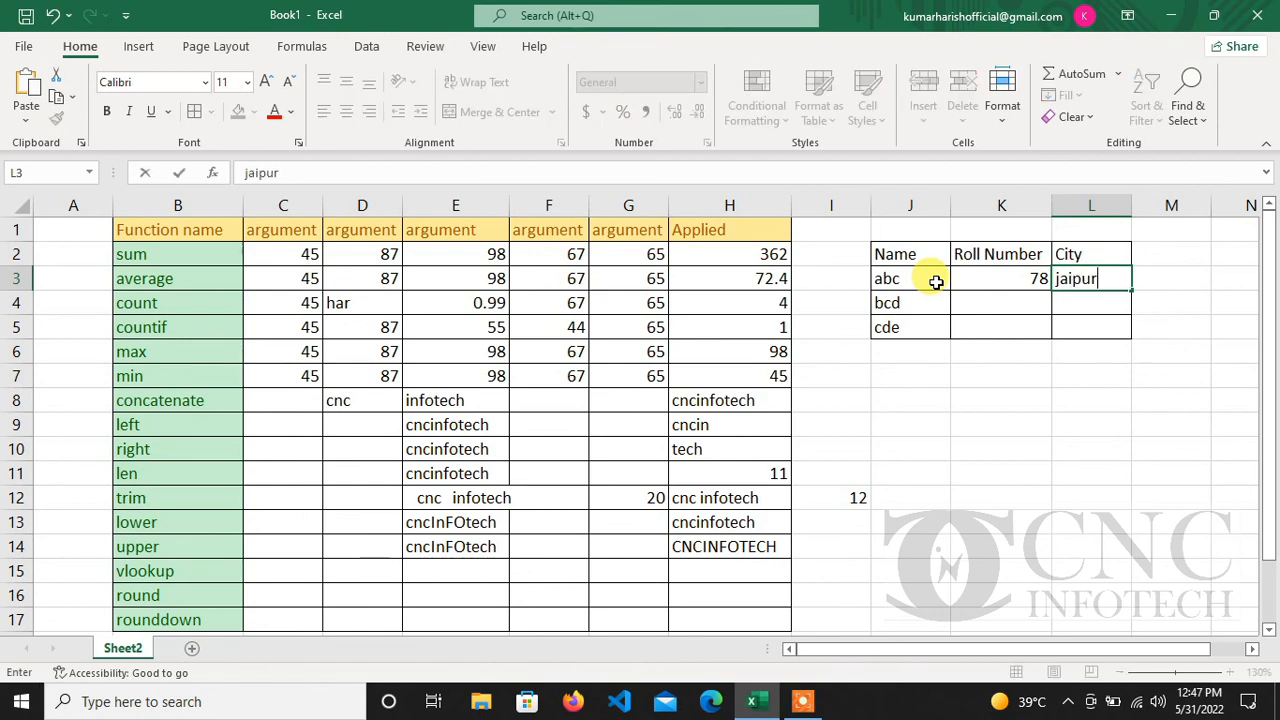
key("Return")
Enter roll number 48 in K4 and the city Jodhpur in L4 for the bcd row
type("48")
key("Tab")
type("Jodhpur")
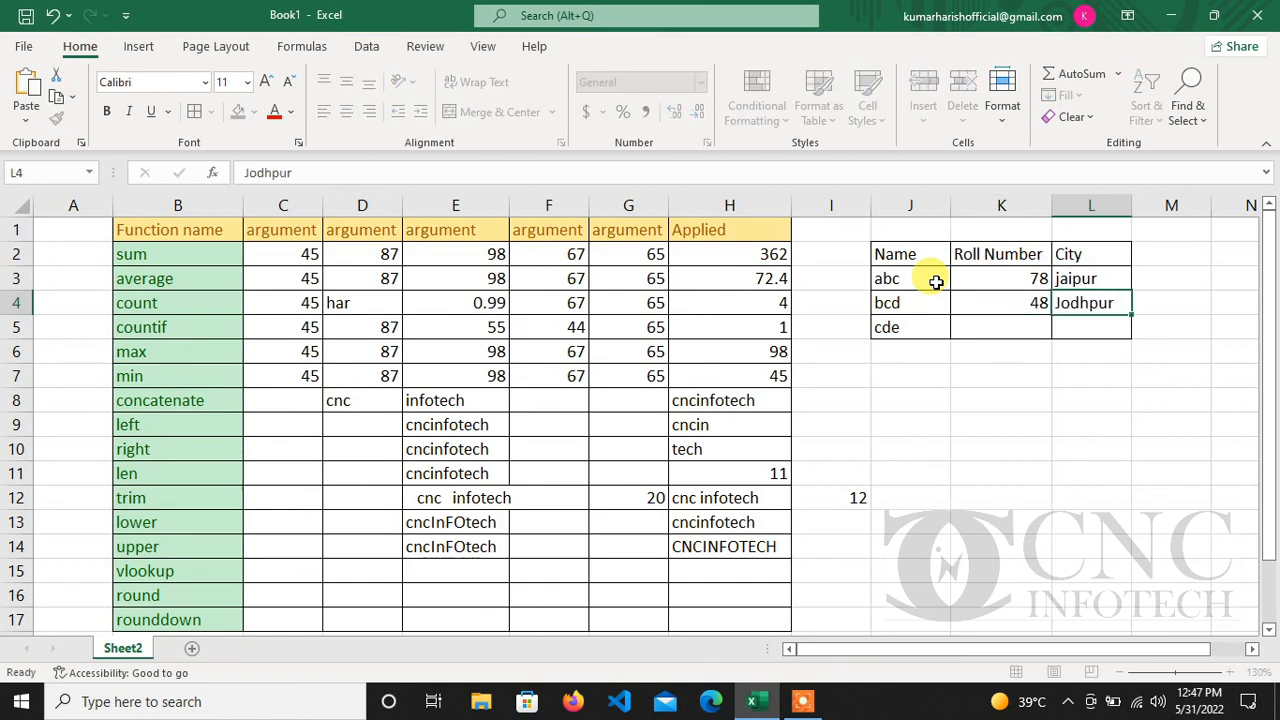
key("Return")
Enter roll number 77 in K5 and the city Udaipur in L5 for the cde row
type("77")
key("Tab")
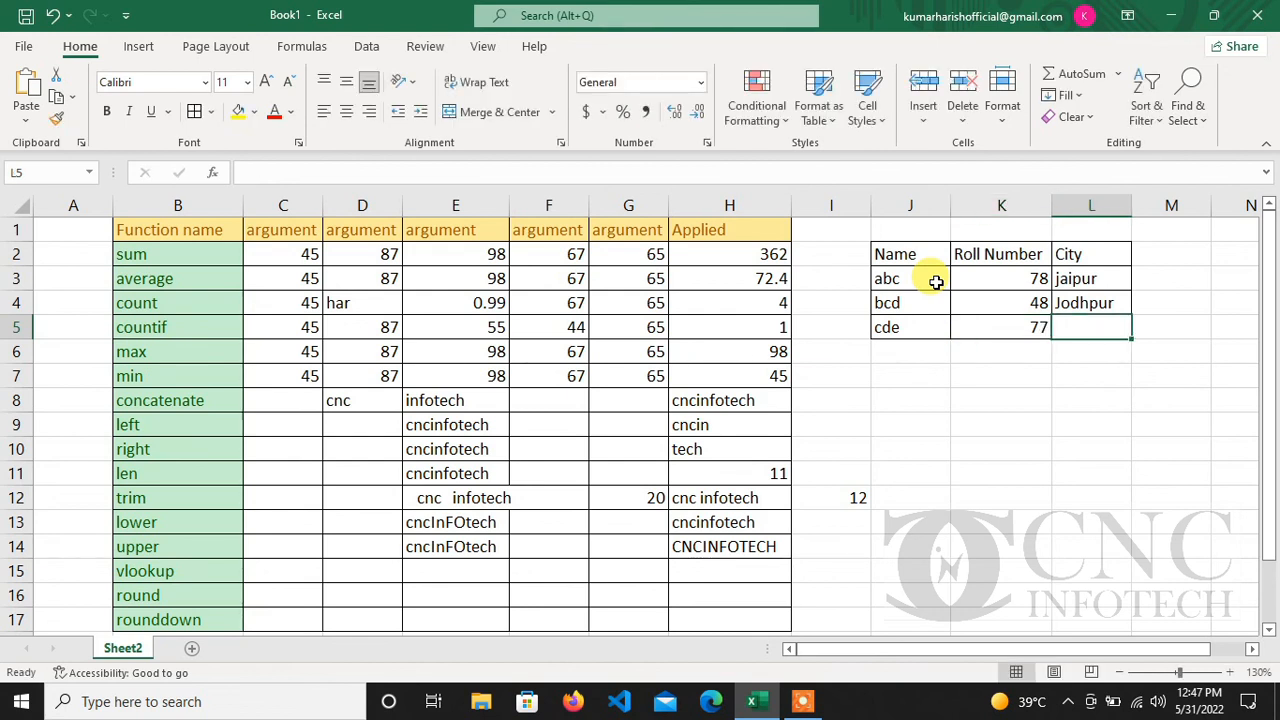
type("Udaip")
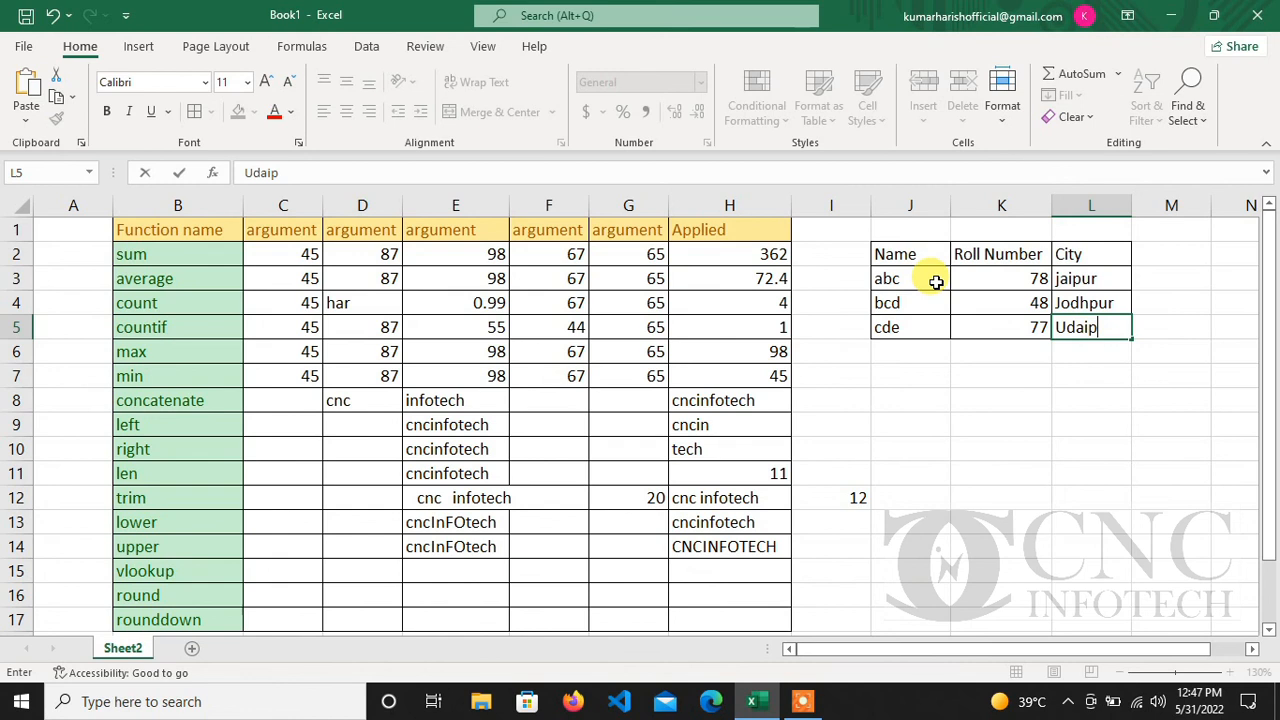
type("ur")
key("Return")
key("Return")
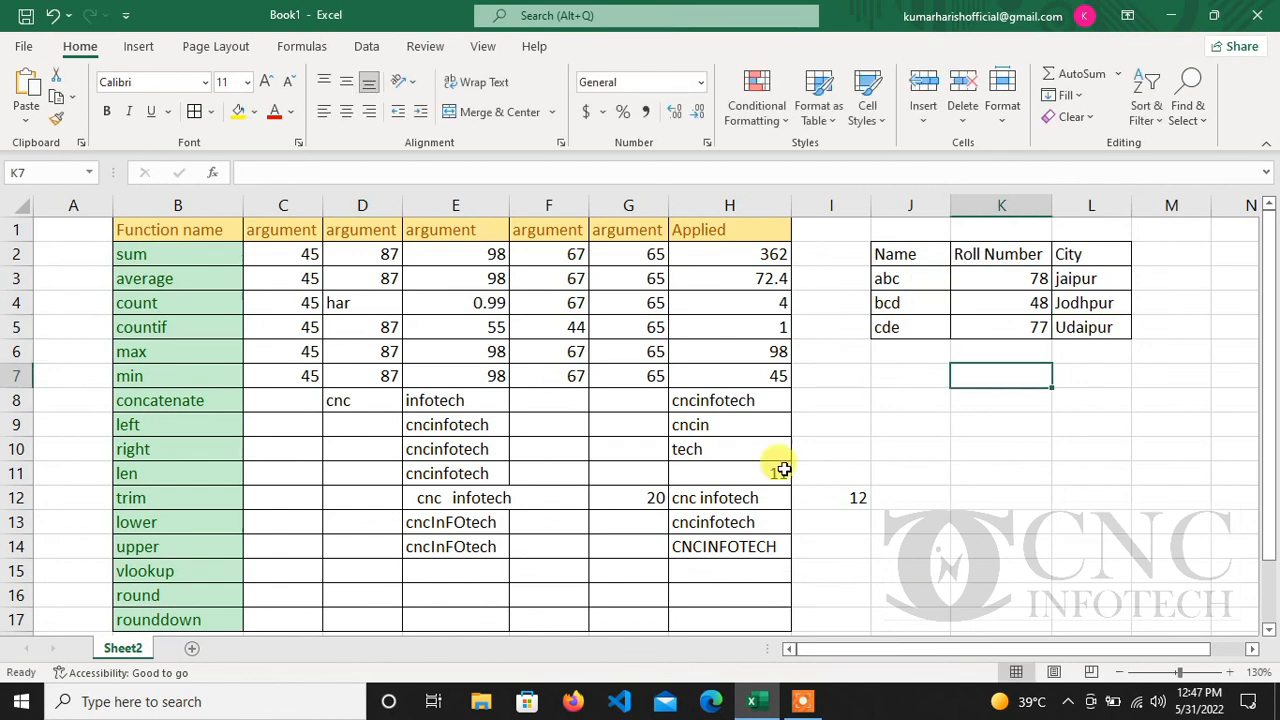
Apply a thick outside border to E15, the argument cell of the vlookup row
left_click(470, 571)
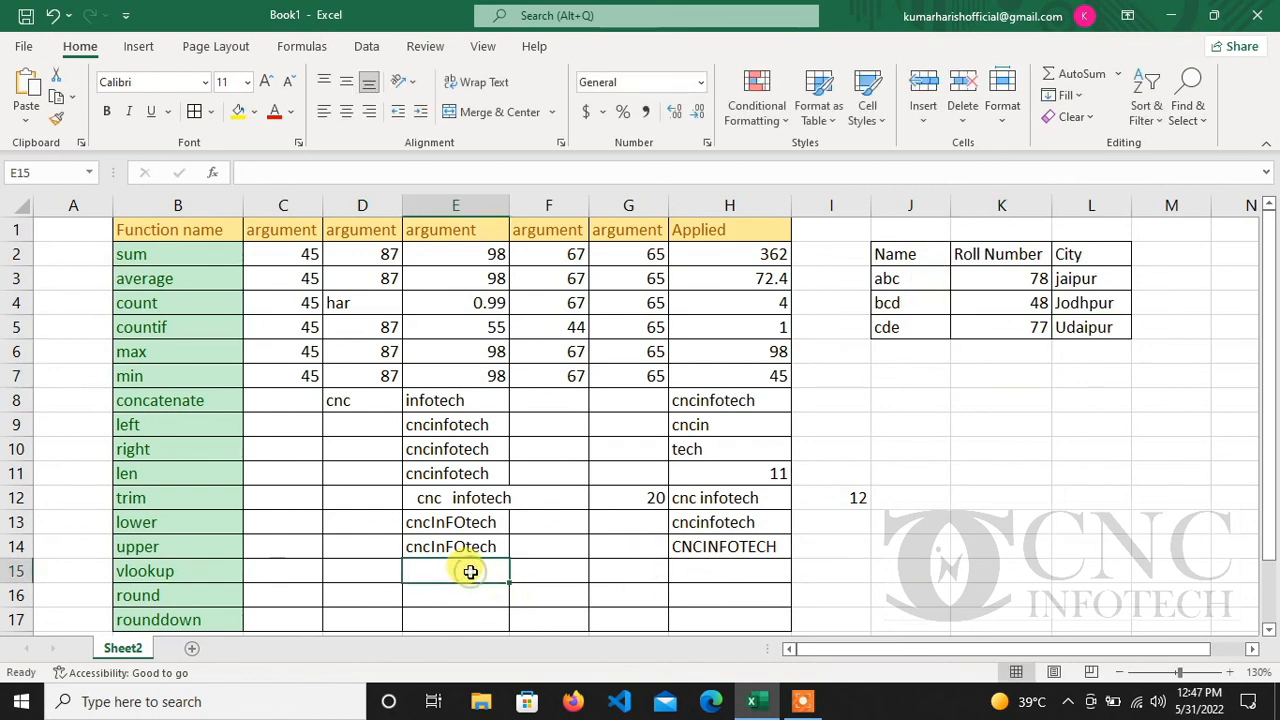
key("alt+h")
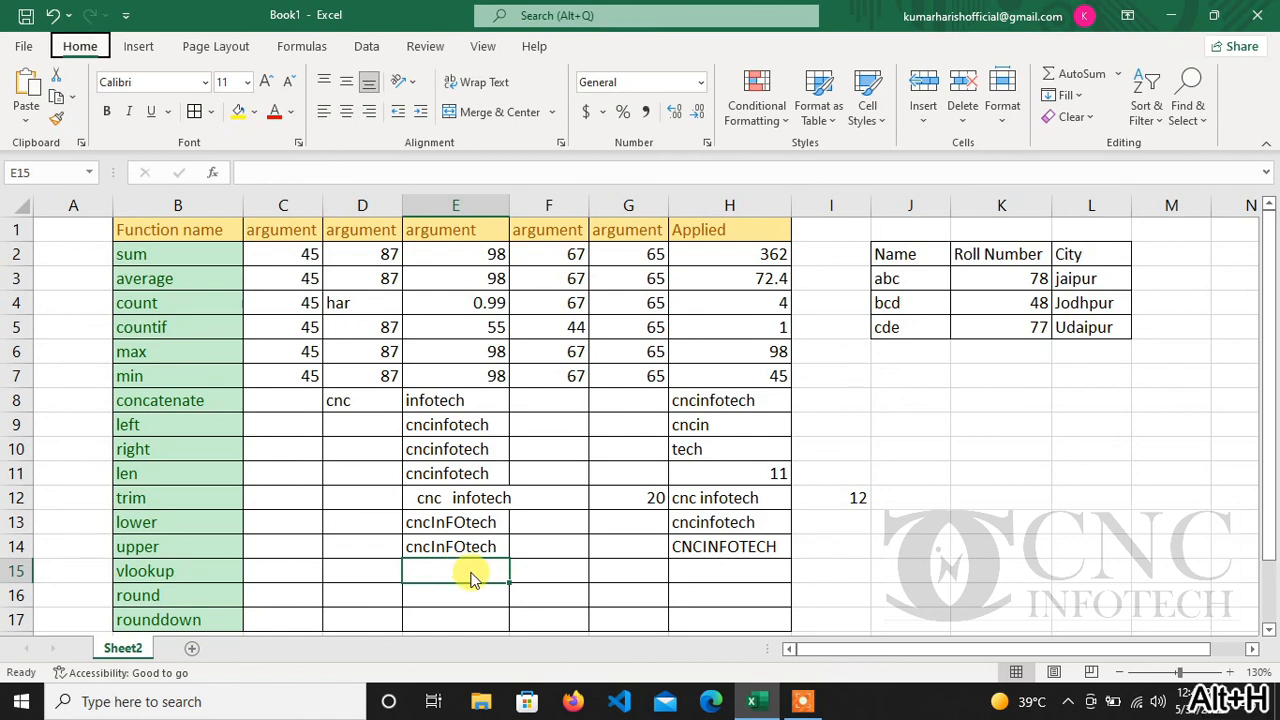
left_click(491, 577)
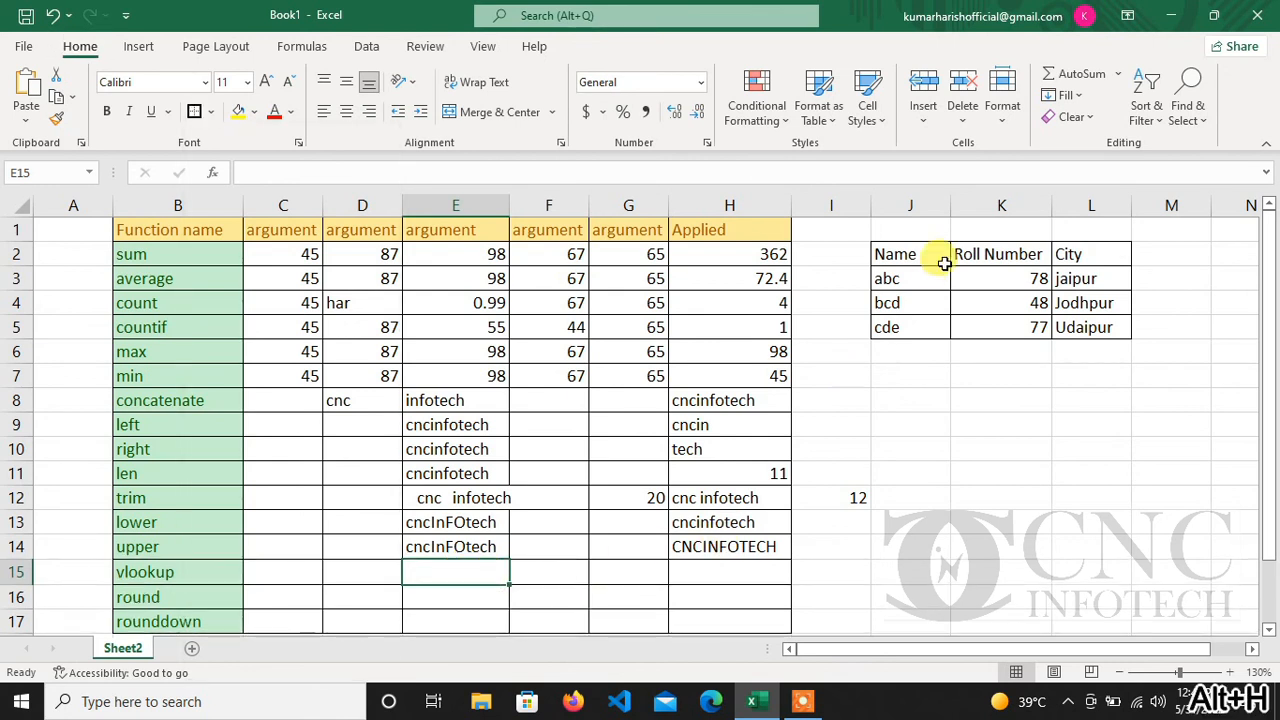
left_click_drag(920, 279, 918, 318)
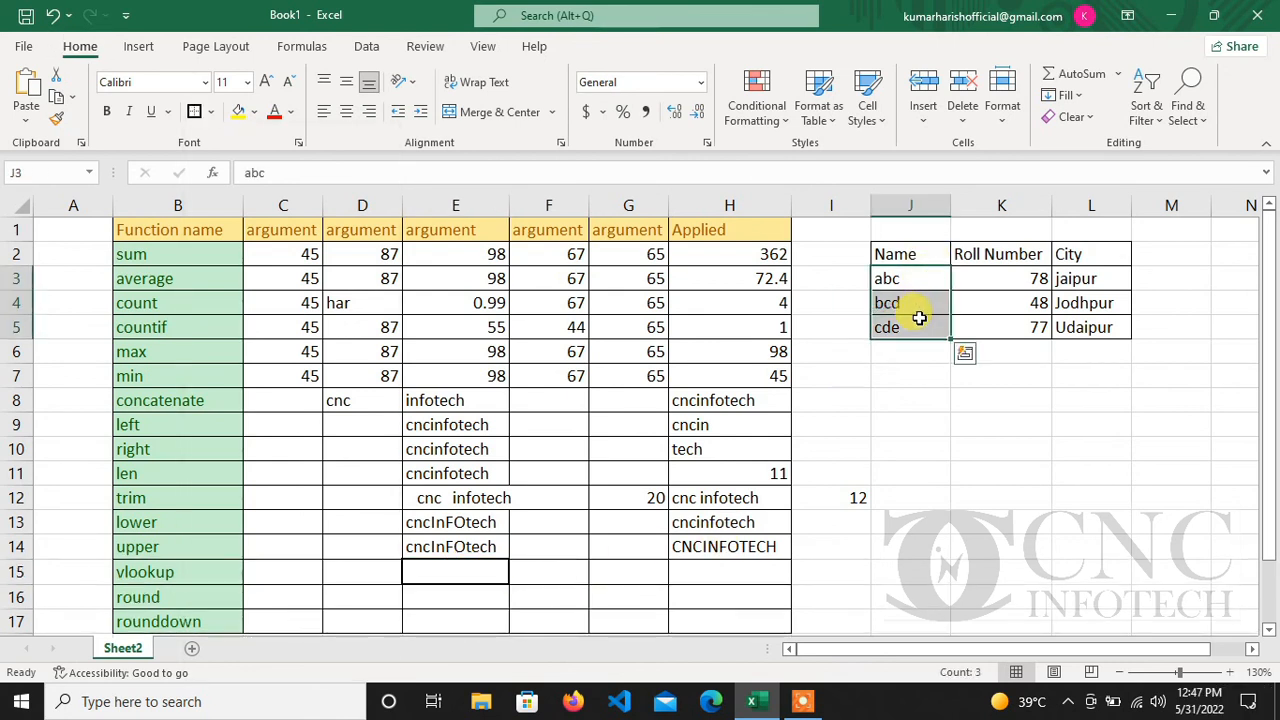
left_click_drag(1070, 279, 1084, 326)
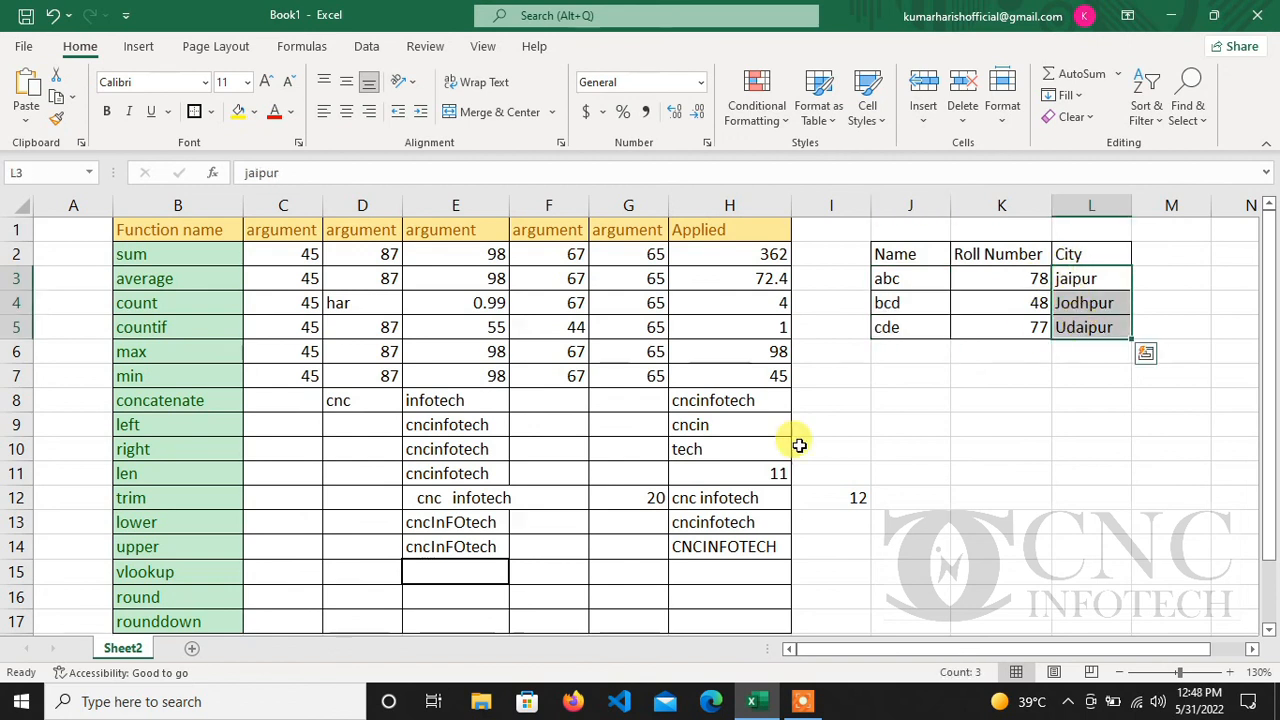
Start a VLOOKUP formula in H15 of the vlookup row, with E15 as the lookup value
left_click(706, 568)
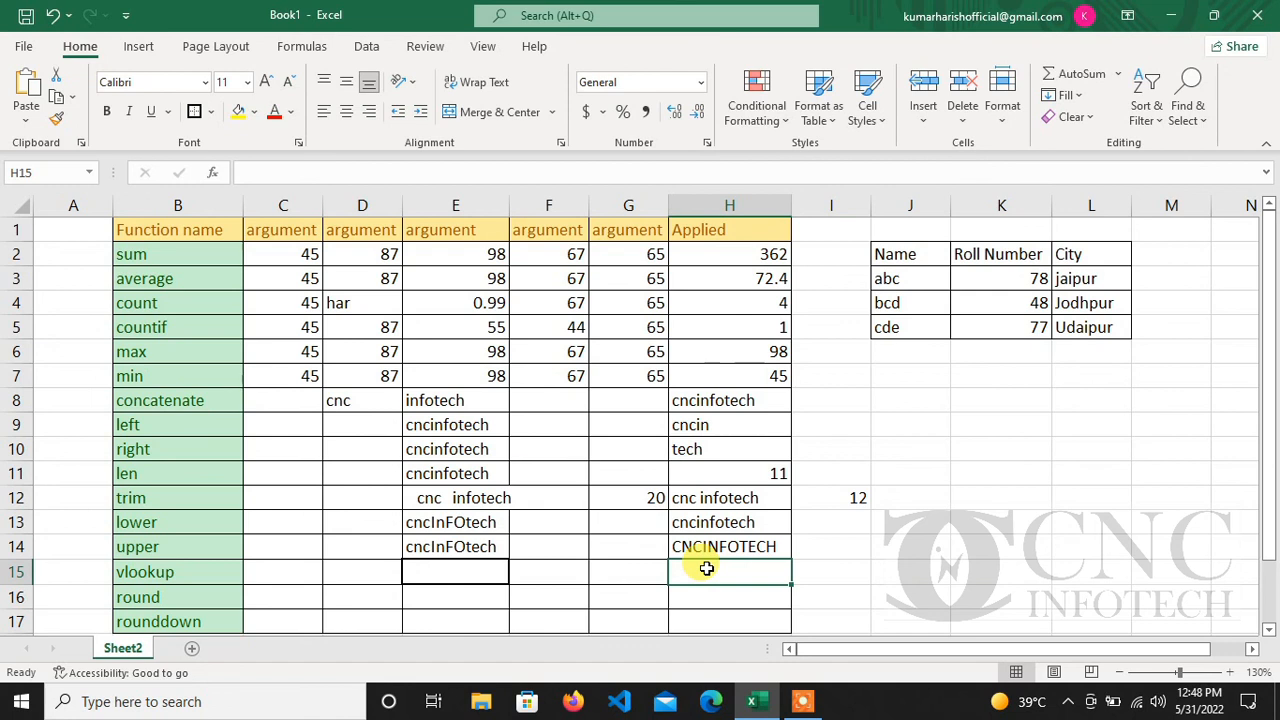
type("=c")
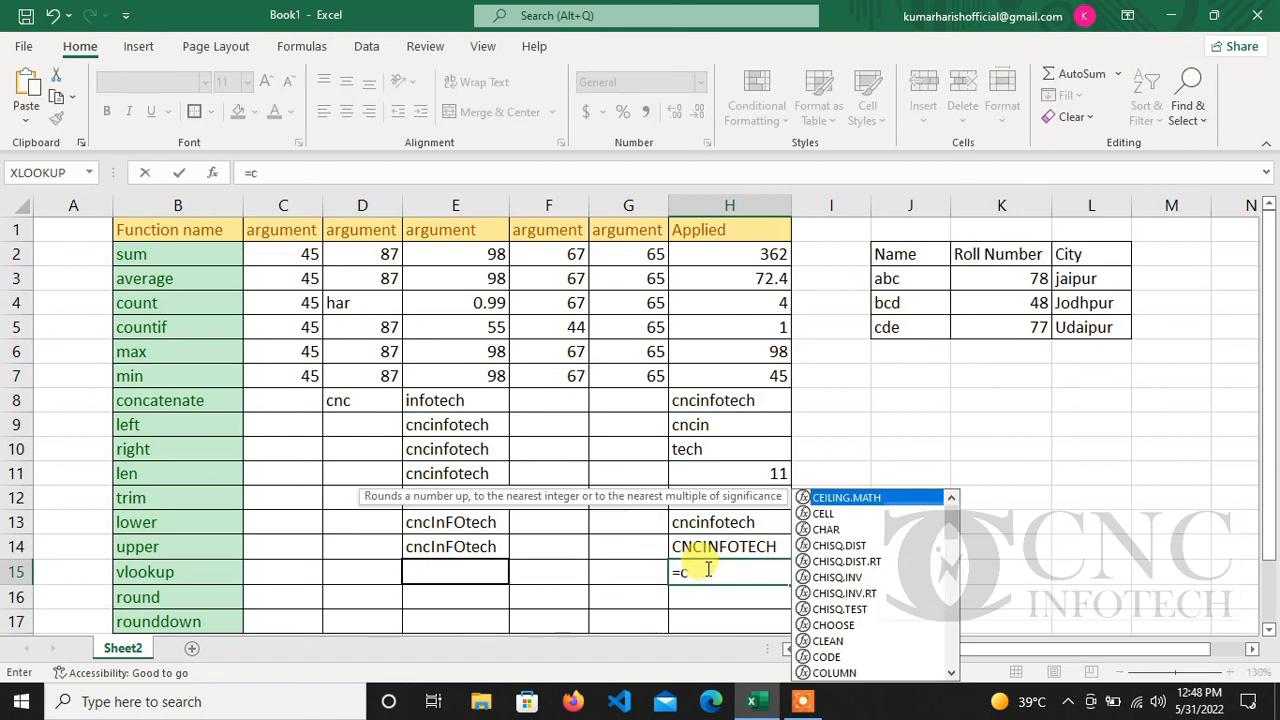
key("BackSpace")
type("vloo")
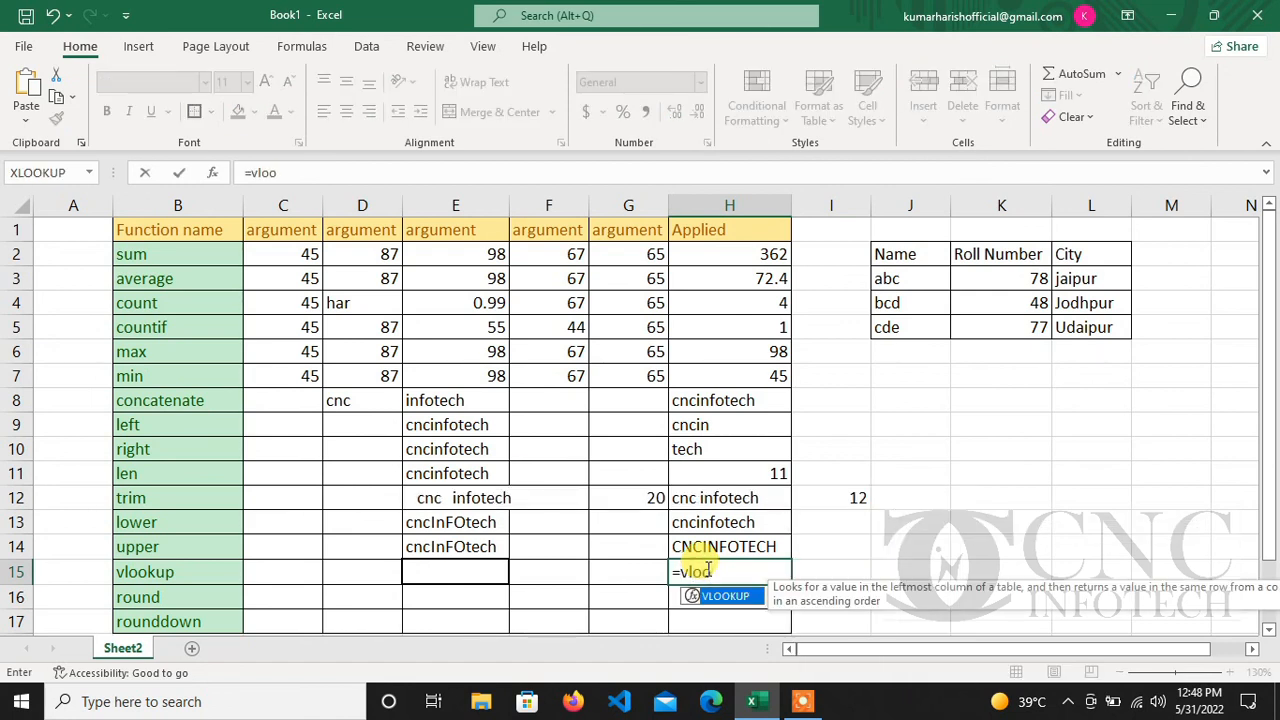
type("kup(")
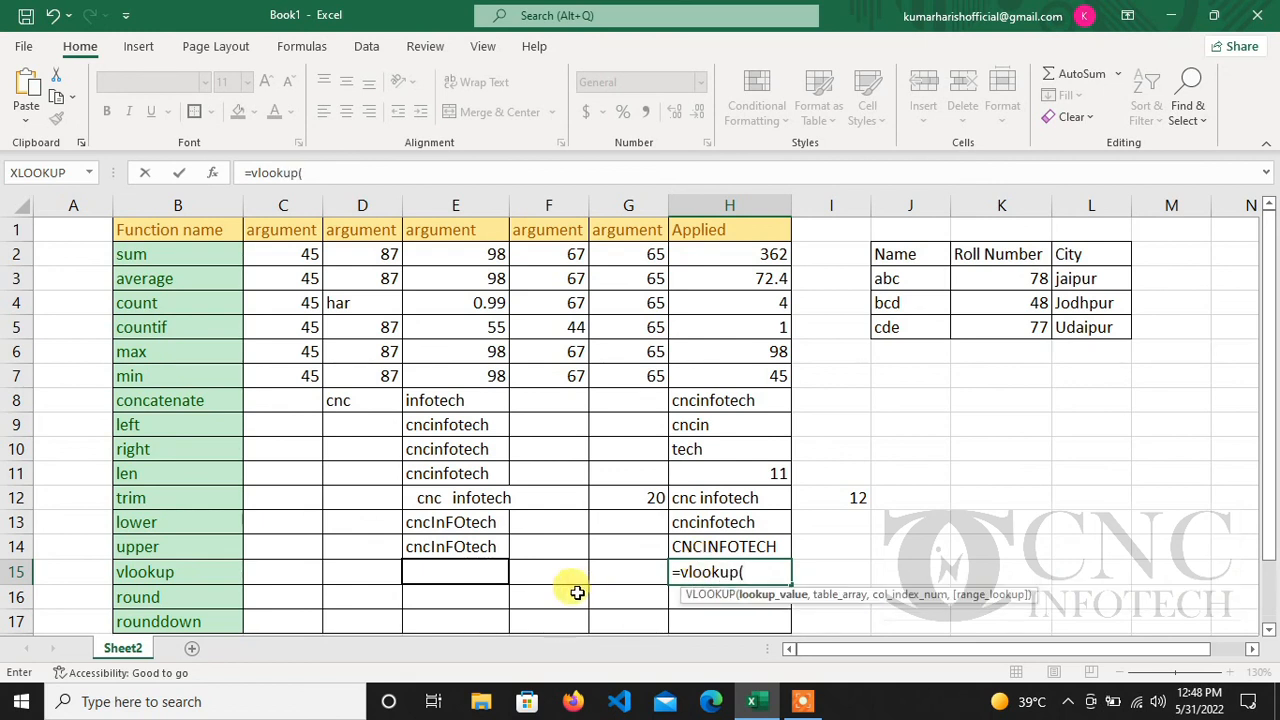
left_click(487, 569)
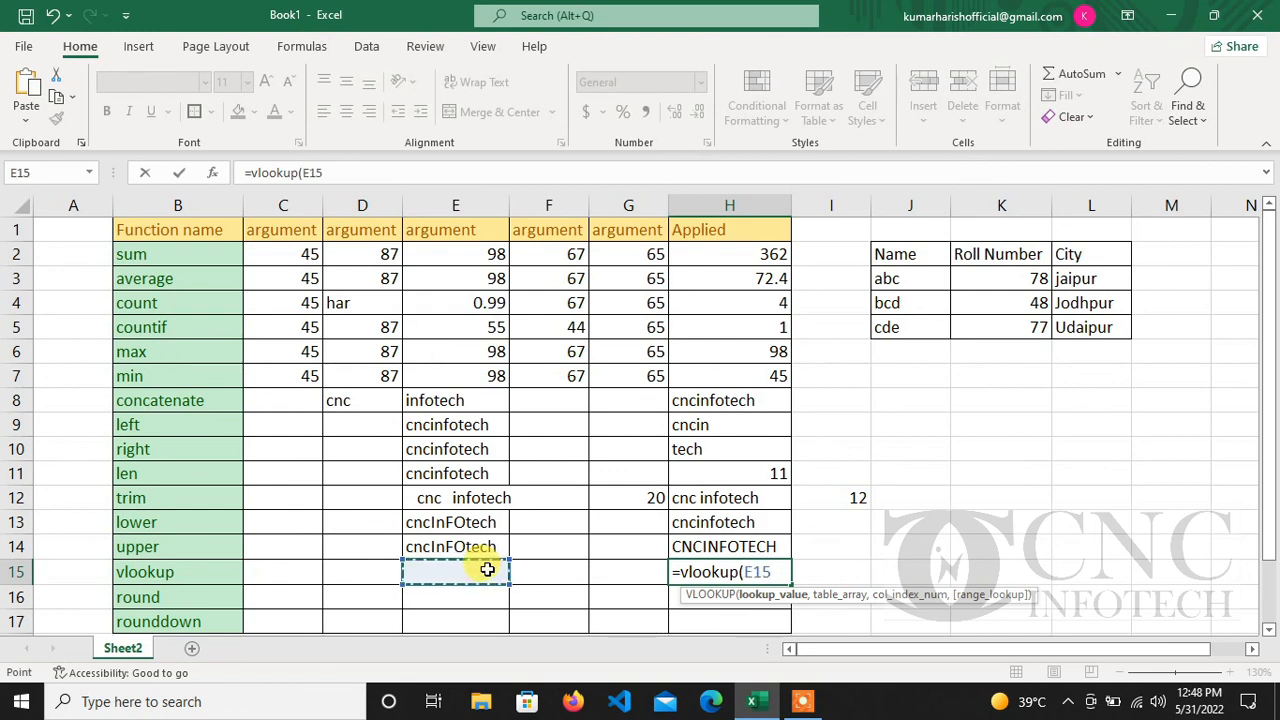
type(",")
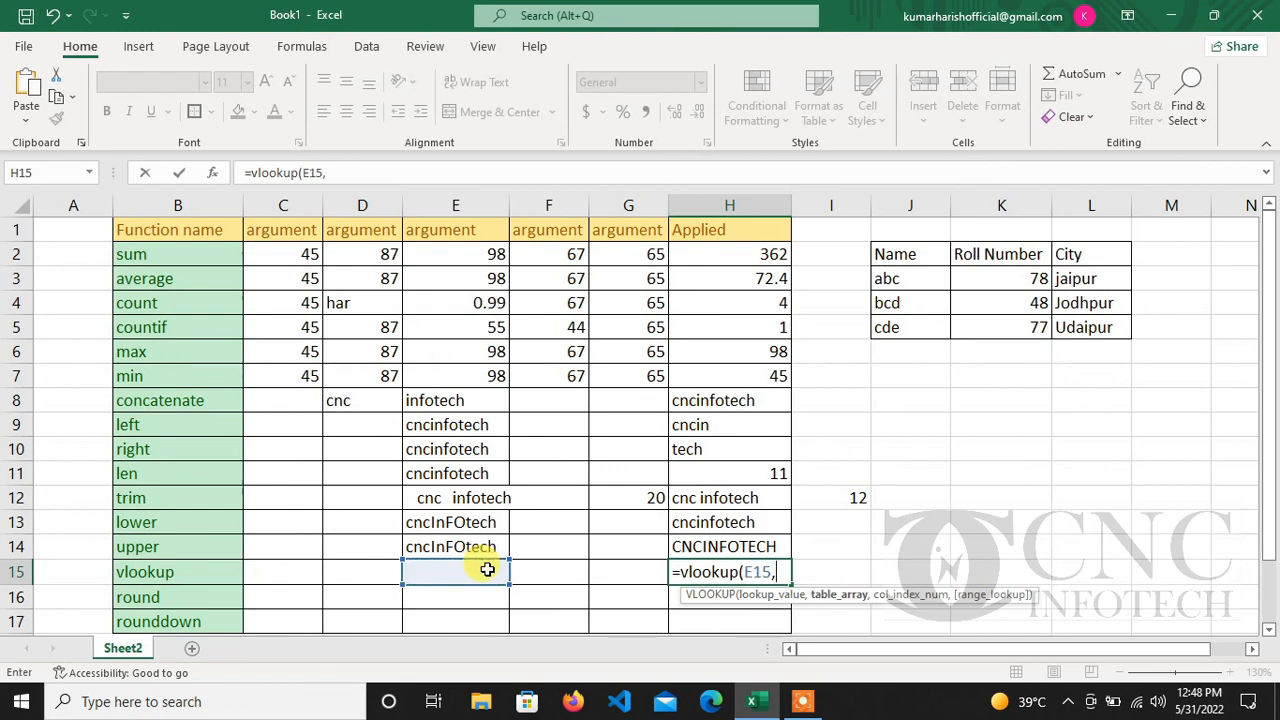
Complete the VLOOKUP formula with table range J2:L5, column index 3 and FALSE for an exact match
left_click_drag(883, 253, 1090, 322)
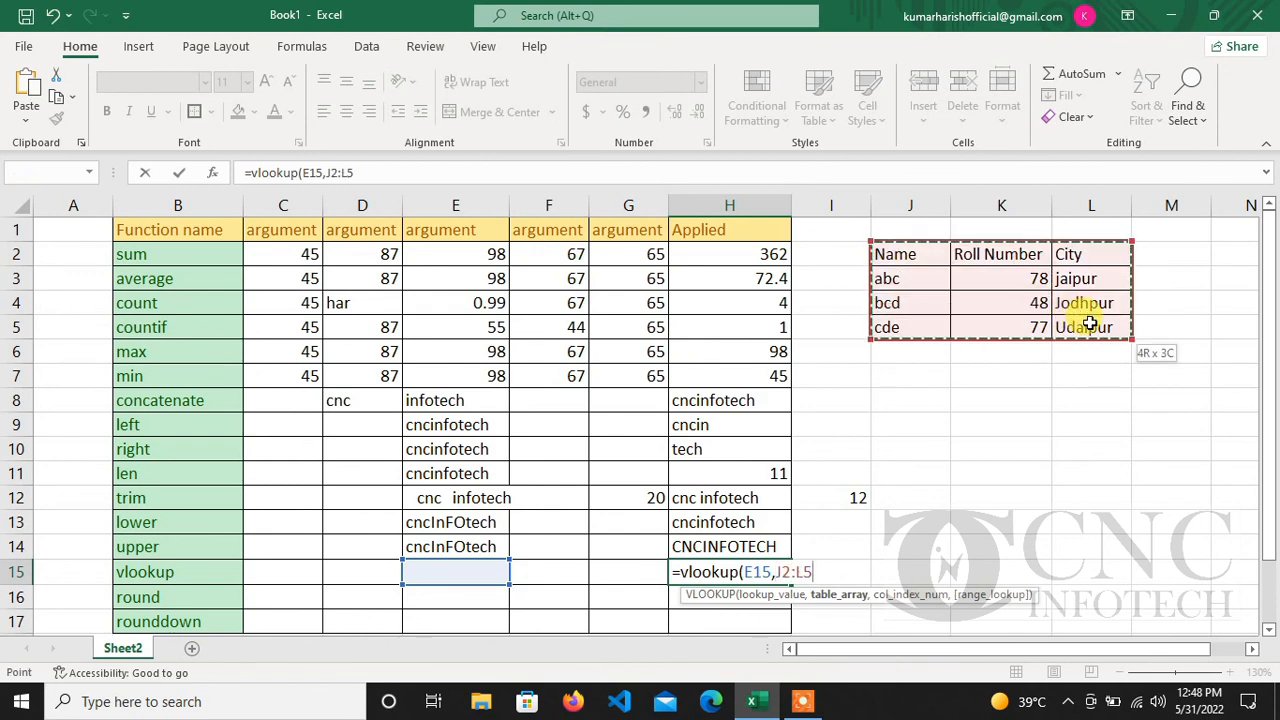
type(",")
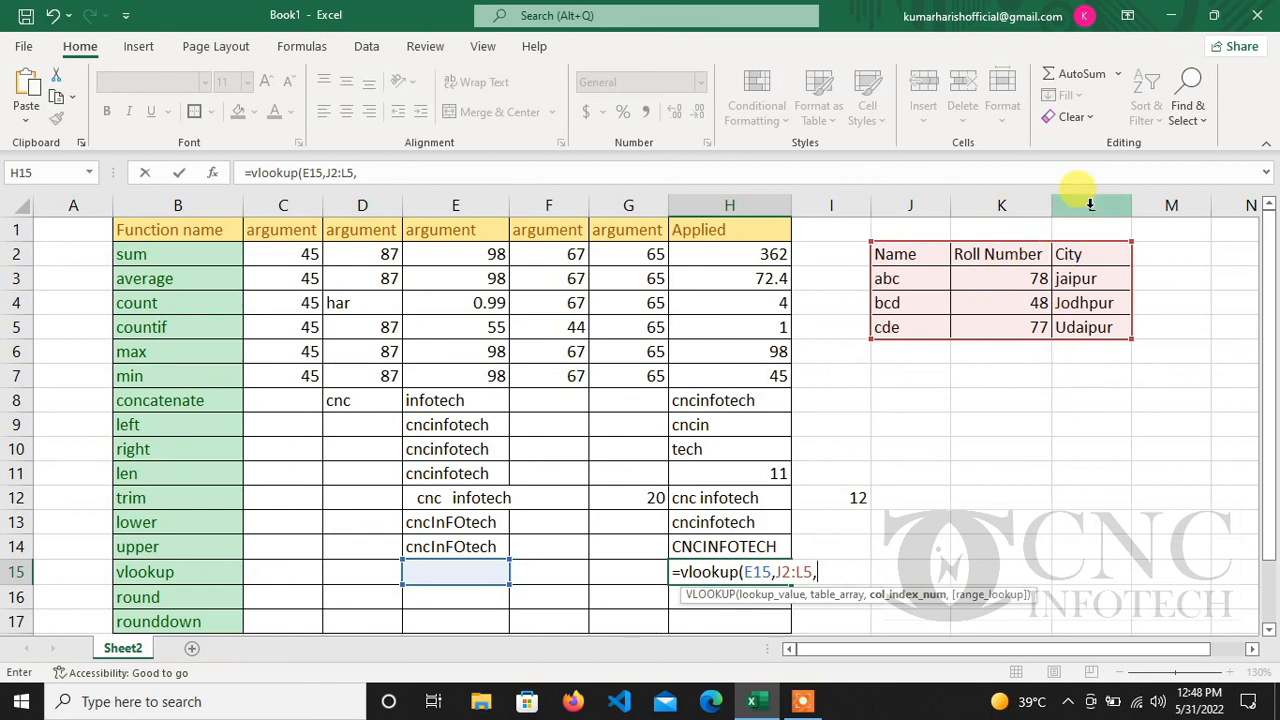
type("3,")
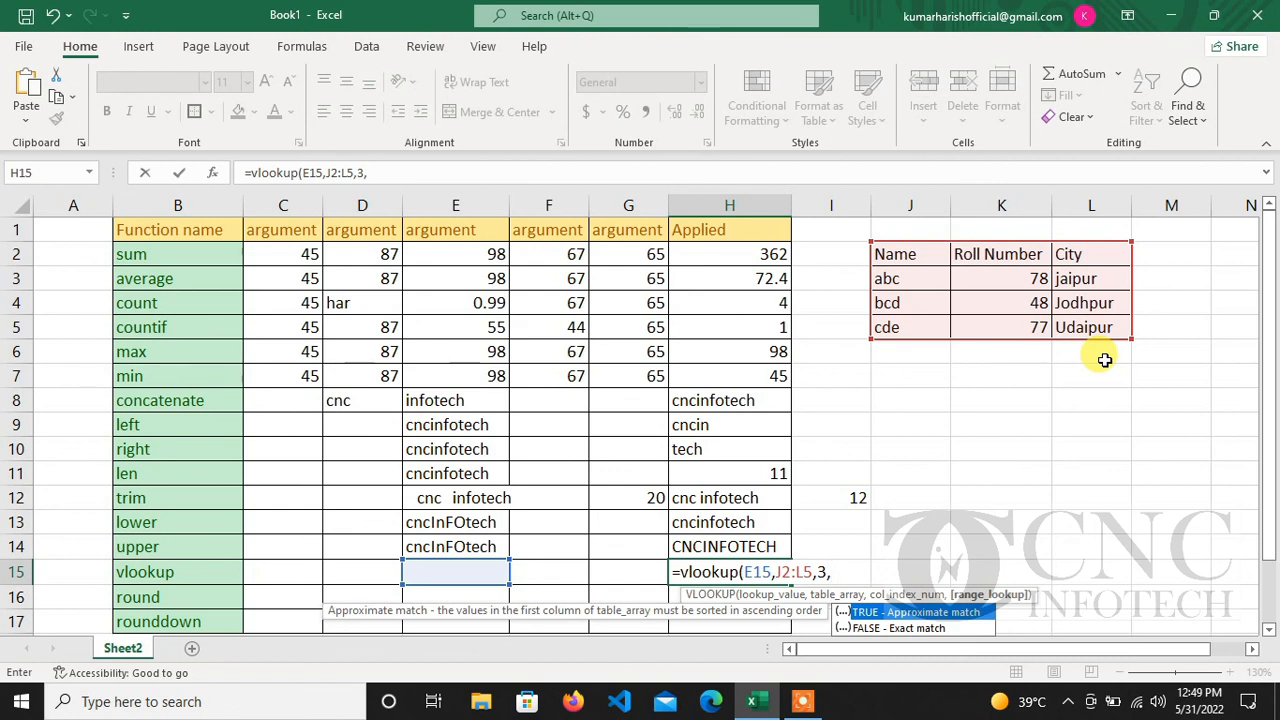
key("Down")
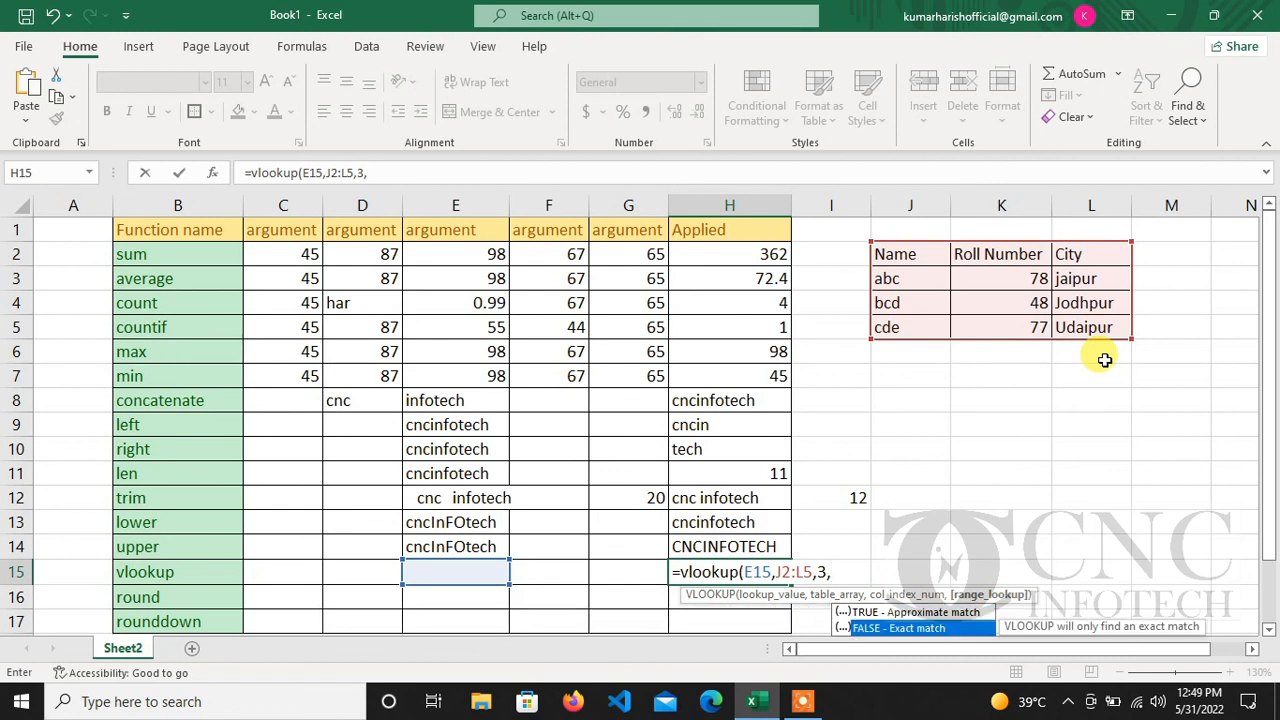
key("Tab")
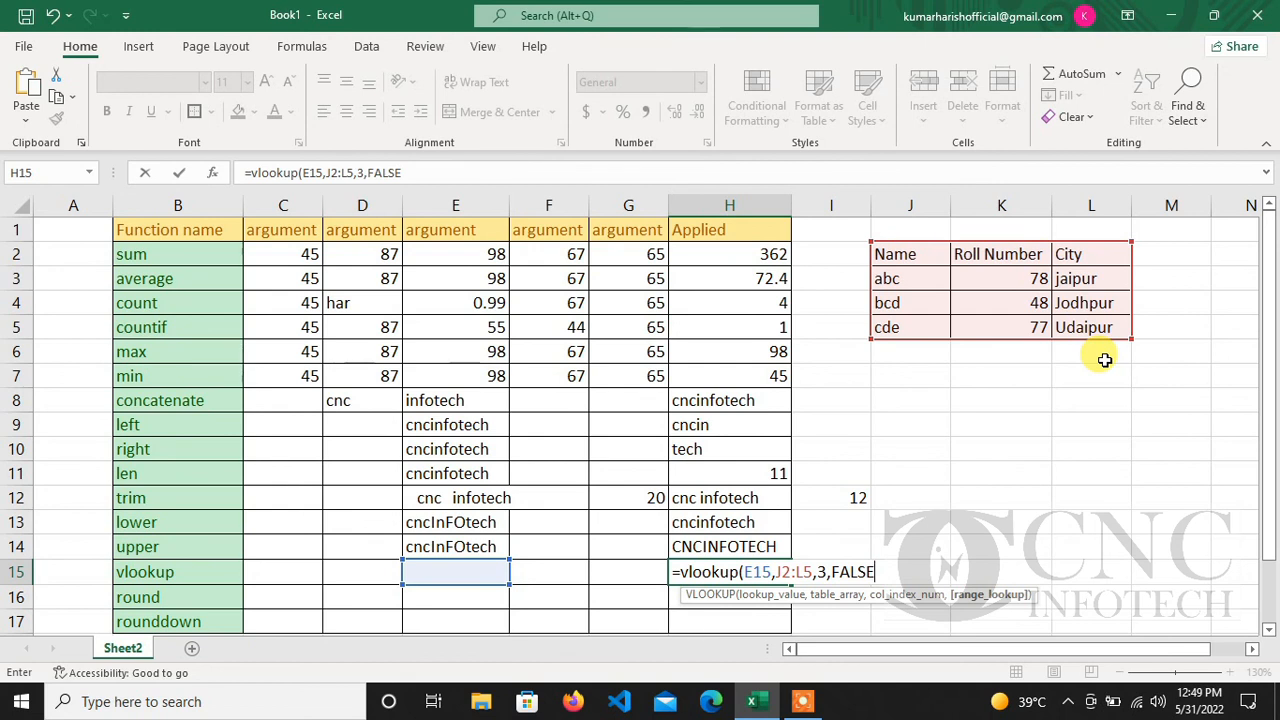
key("BackSpace")
type(")")
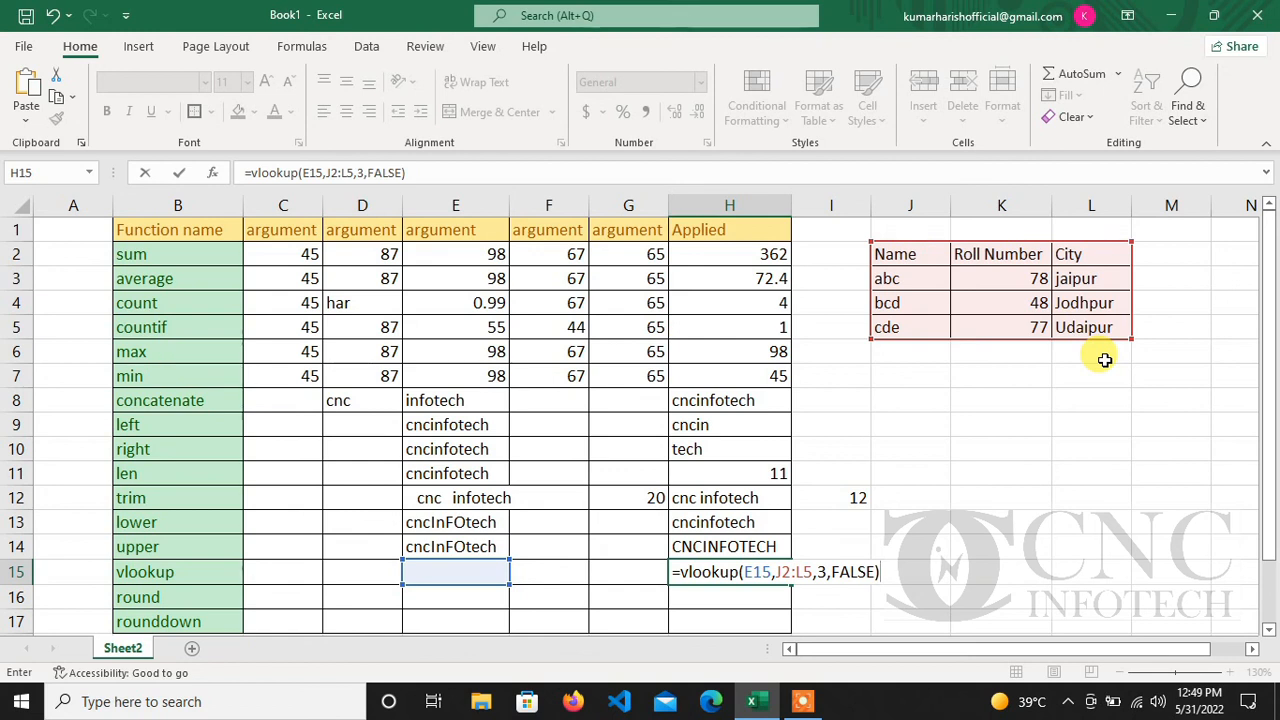
key("Return")
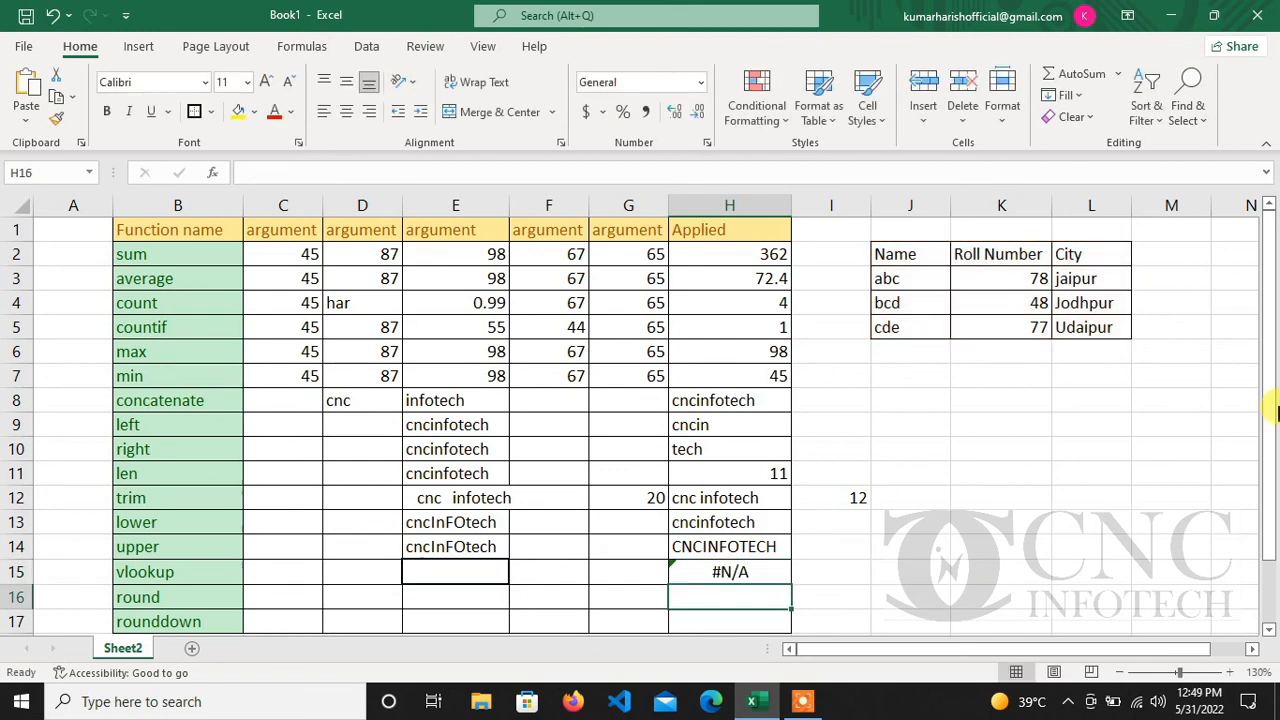
Enter abc as the lookup name in E15 to test the city lookup
left_click(748, 568)
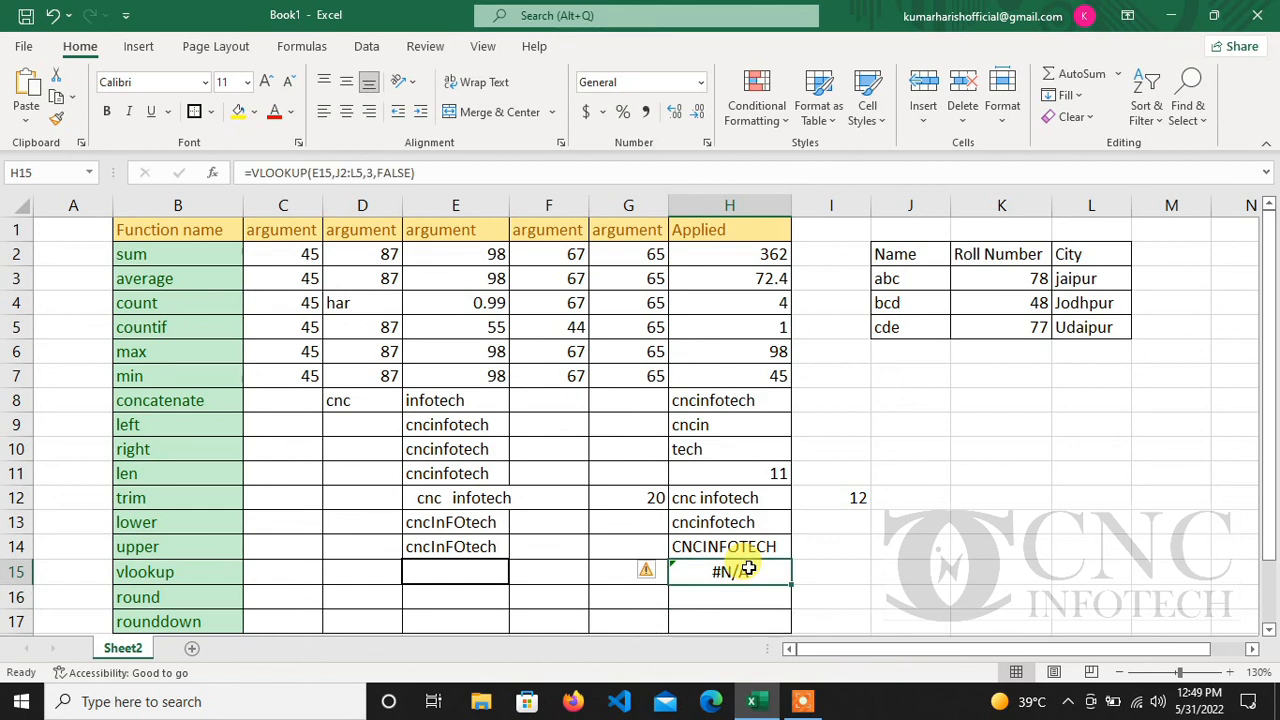
left_click(455, 574)
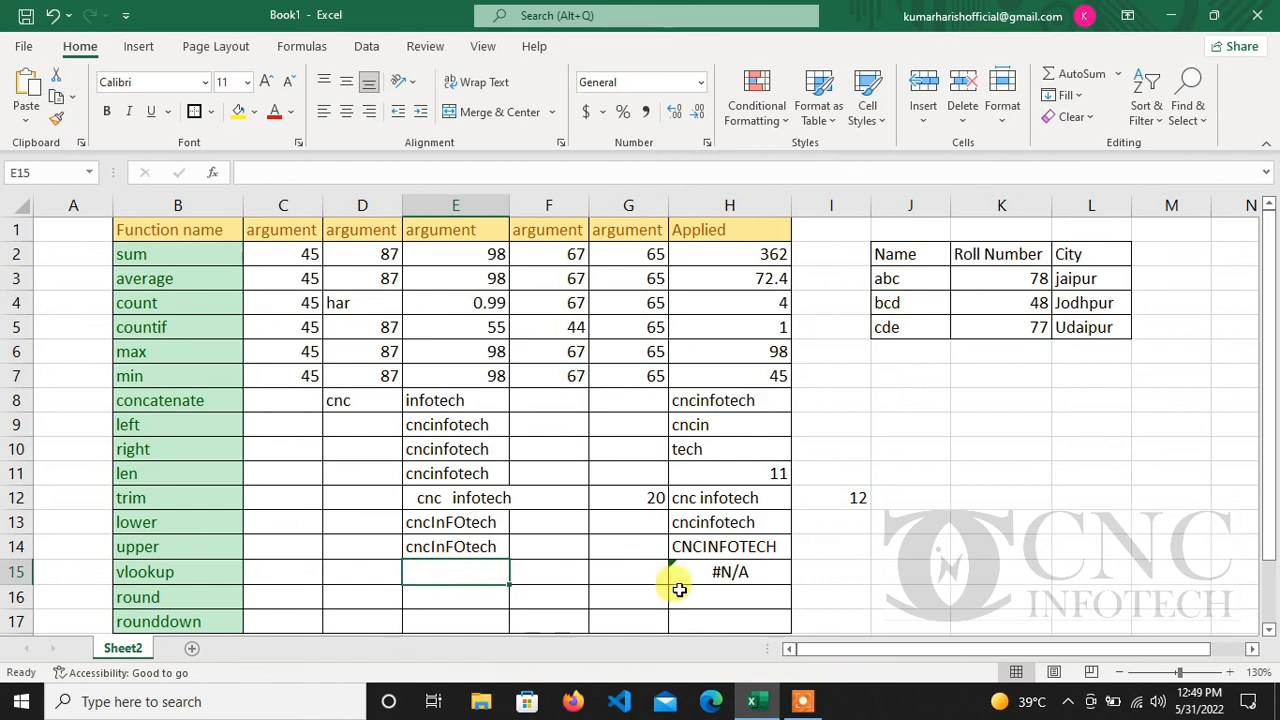
left_click(708, 572)
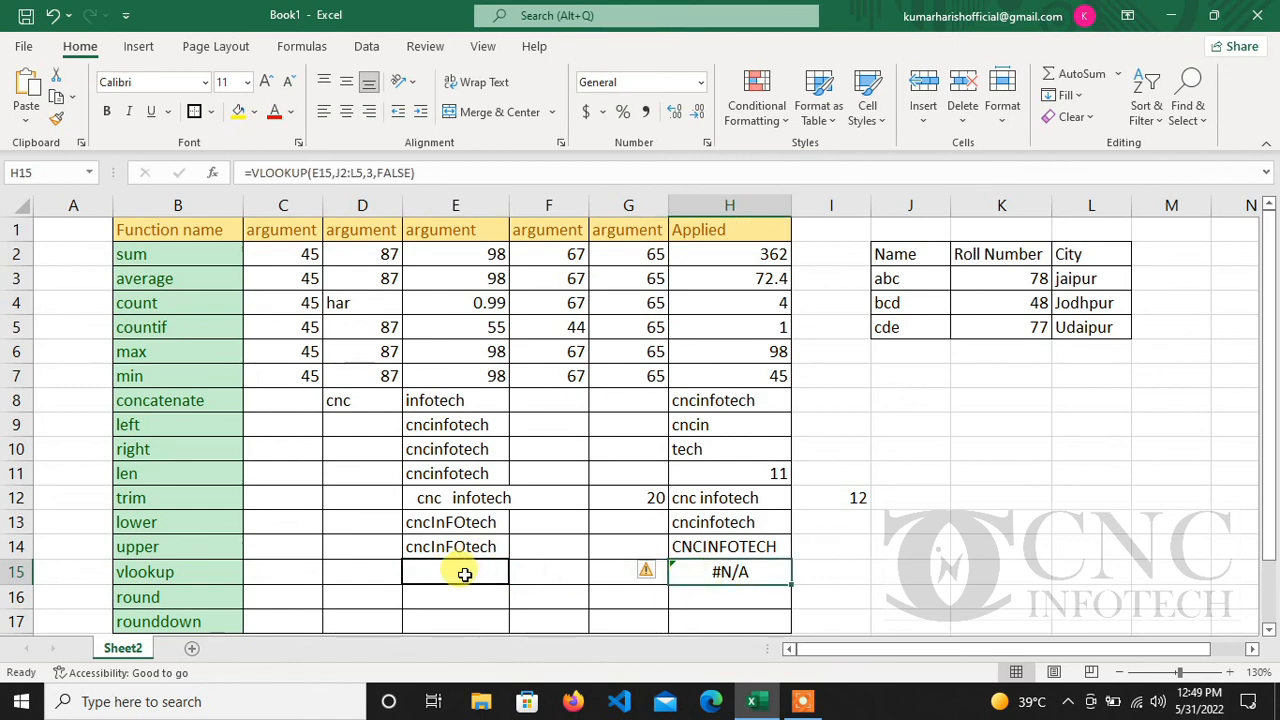
left_click_drag(463, 570, 457, 584)
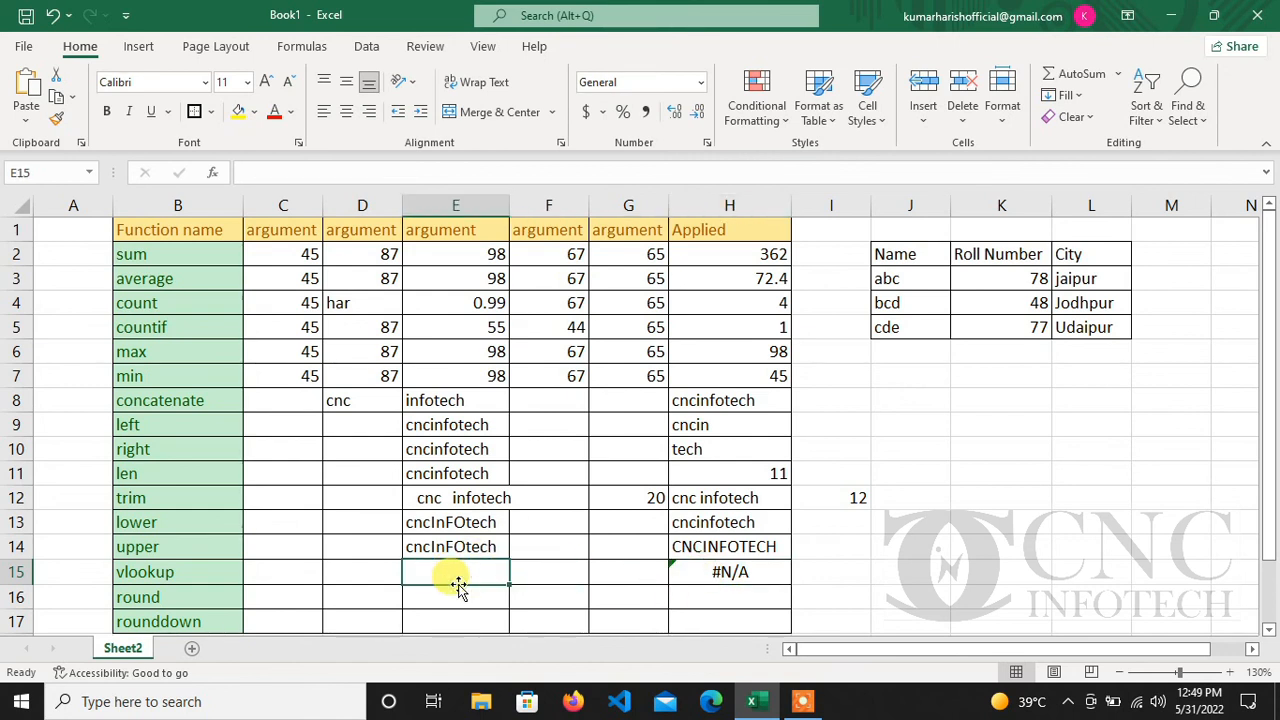
type("abc")
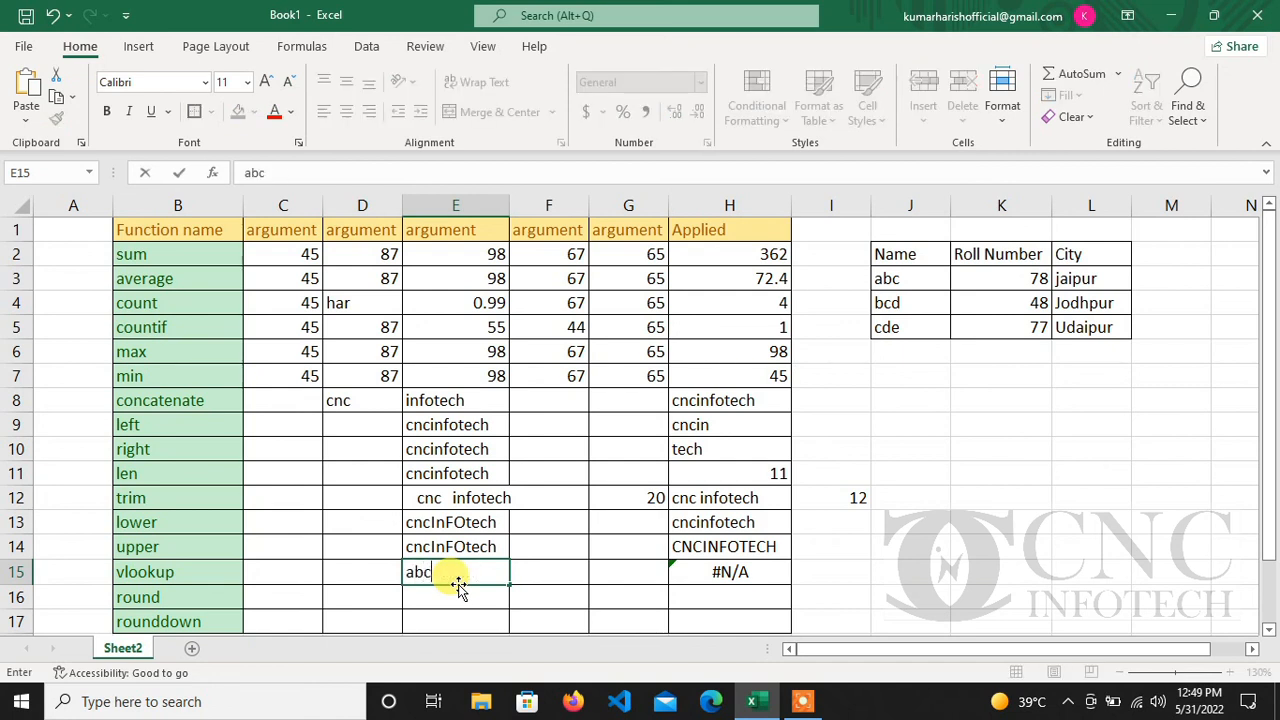
key("Return")
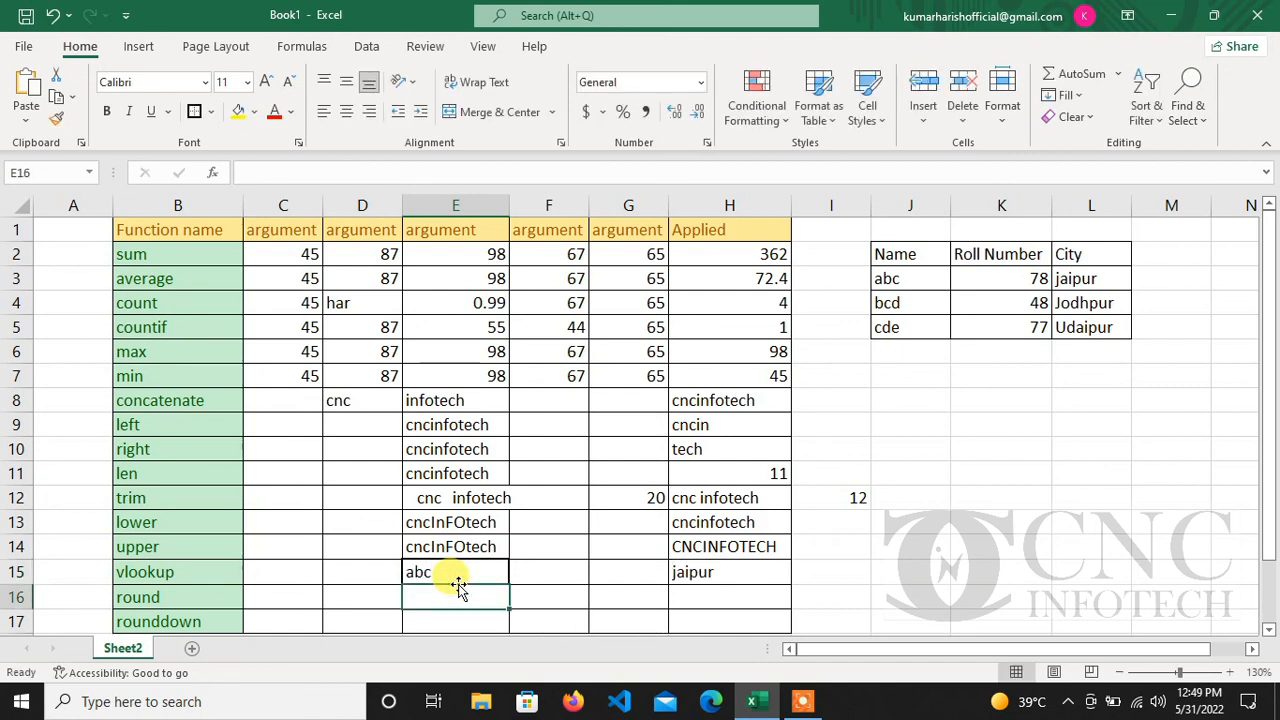
Change the lookup name in E15 to bcd to test the city lookup for another row
key("Up")
type("bcd")
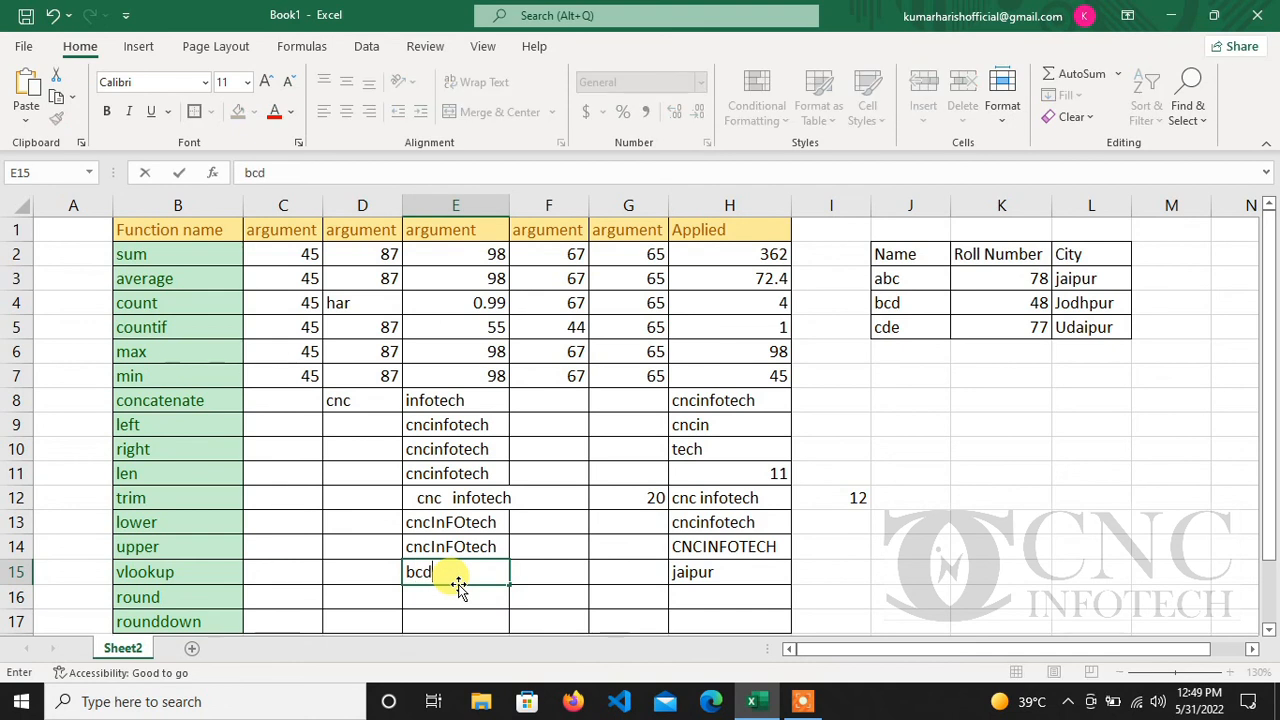
key("Return")
Change the lookup name in E15 to cde to test the city lookup for the last row
key("Up")
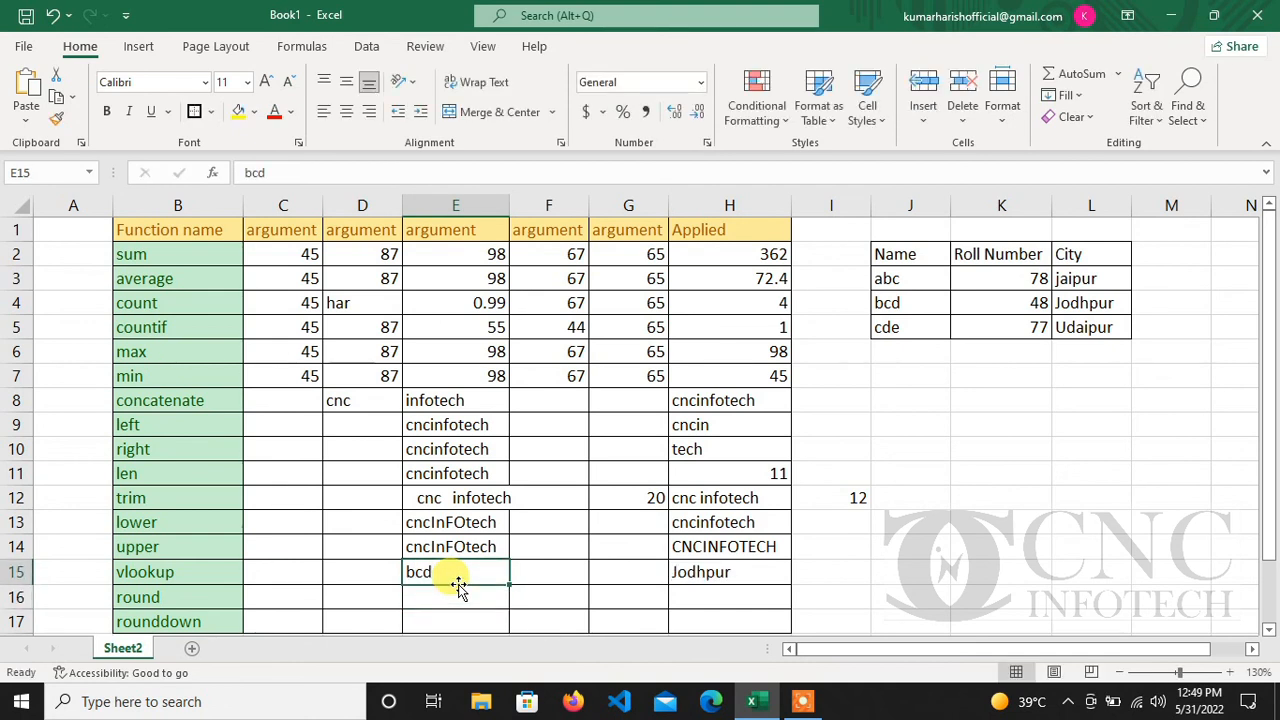
type("cde")
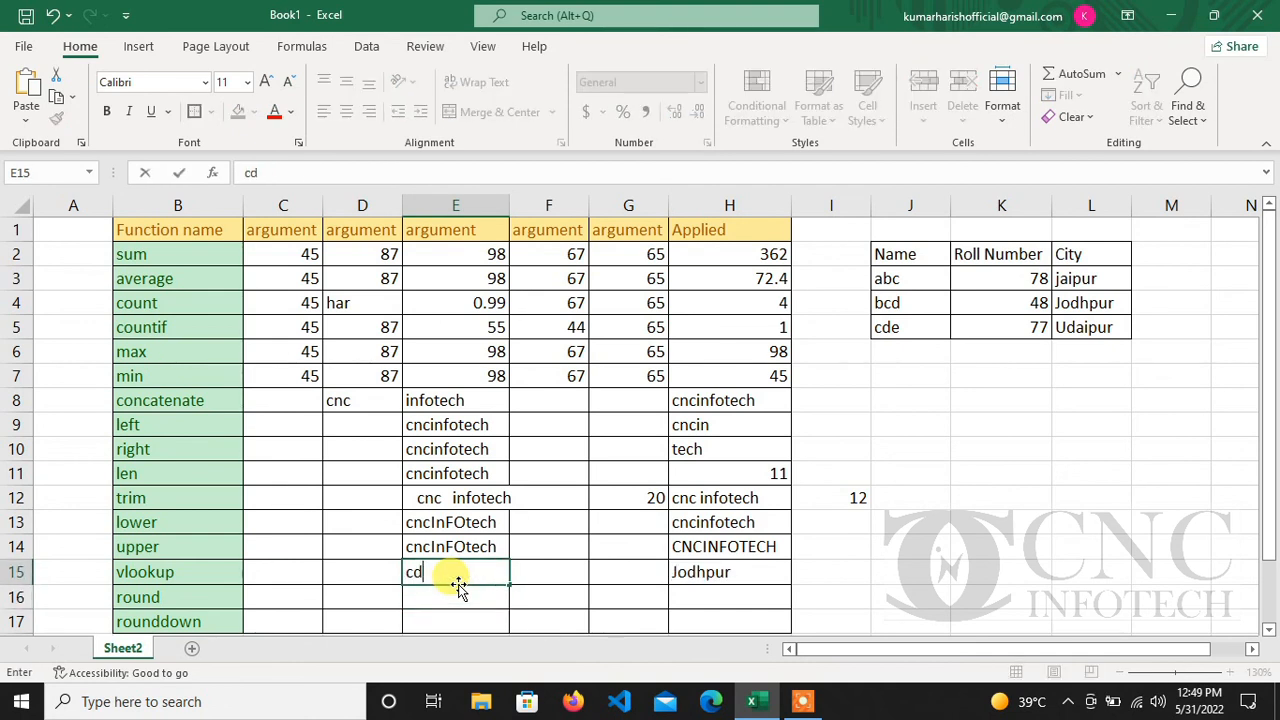
key("Return")
Set the column index of the VLOOKUP formula in H15 to 2 so it returns the roll number
key("Up")
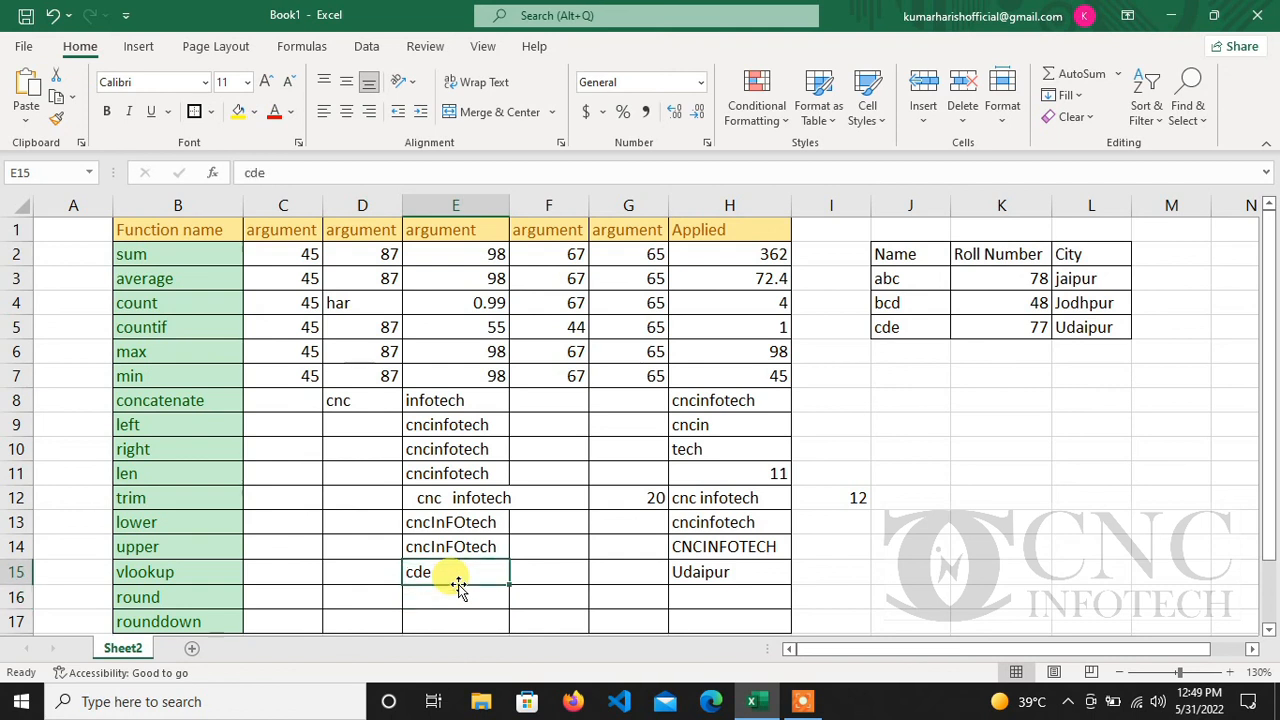
key("Right")
key("Right")
key("Right")
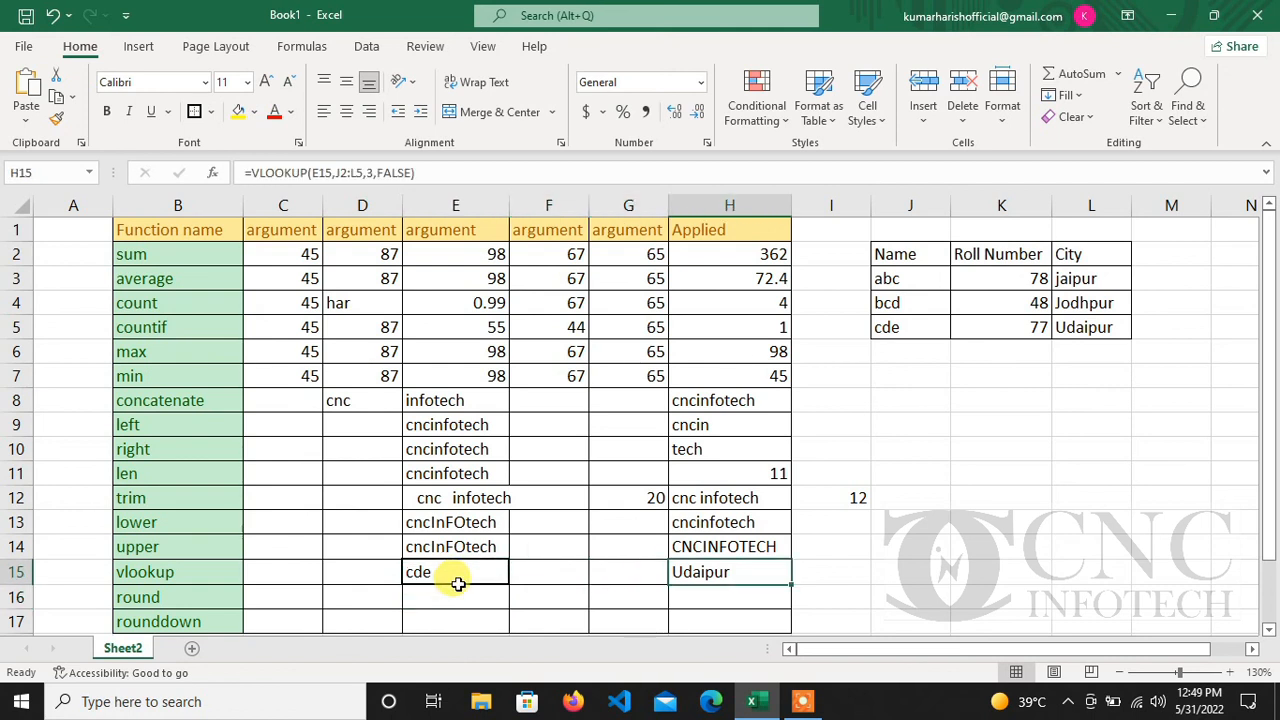
key("F2")
key("Left")
key("Left")
key("Left")
key("Left")
key("Left")
key("Left")
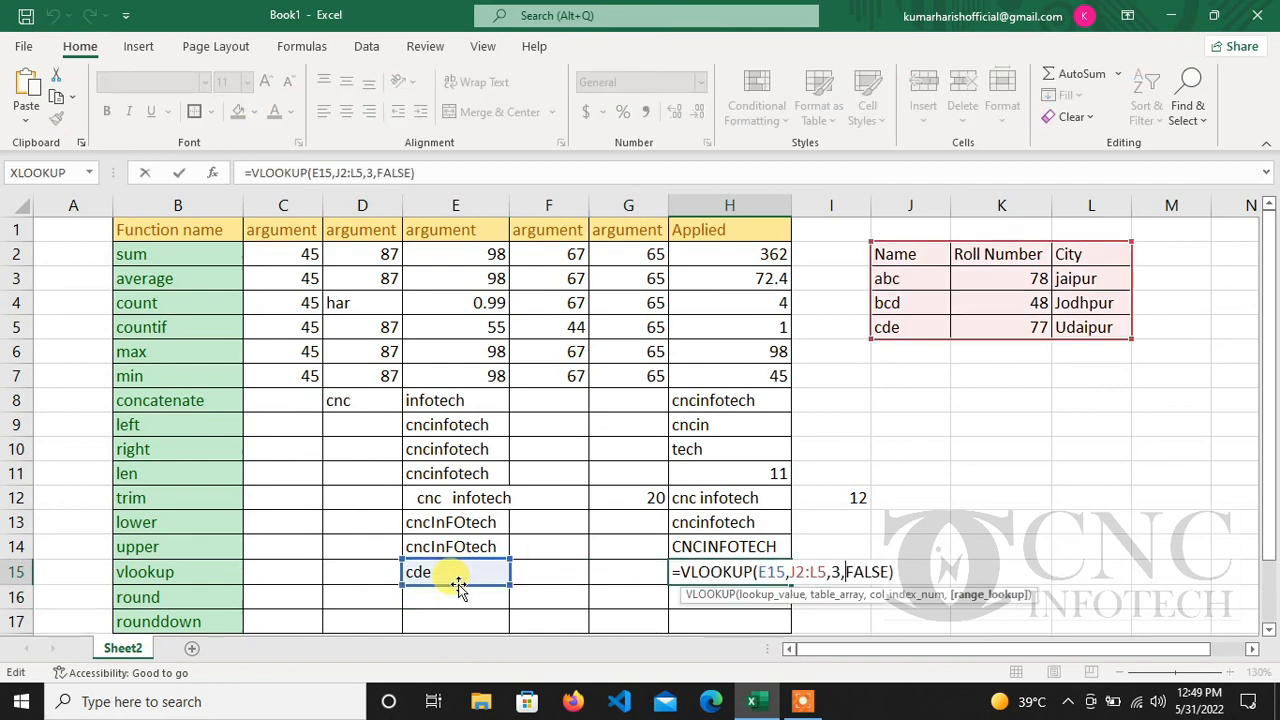
key("Left")
key("BackSpace")
type("2")
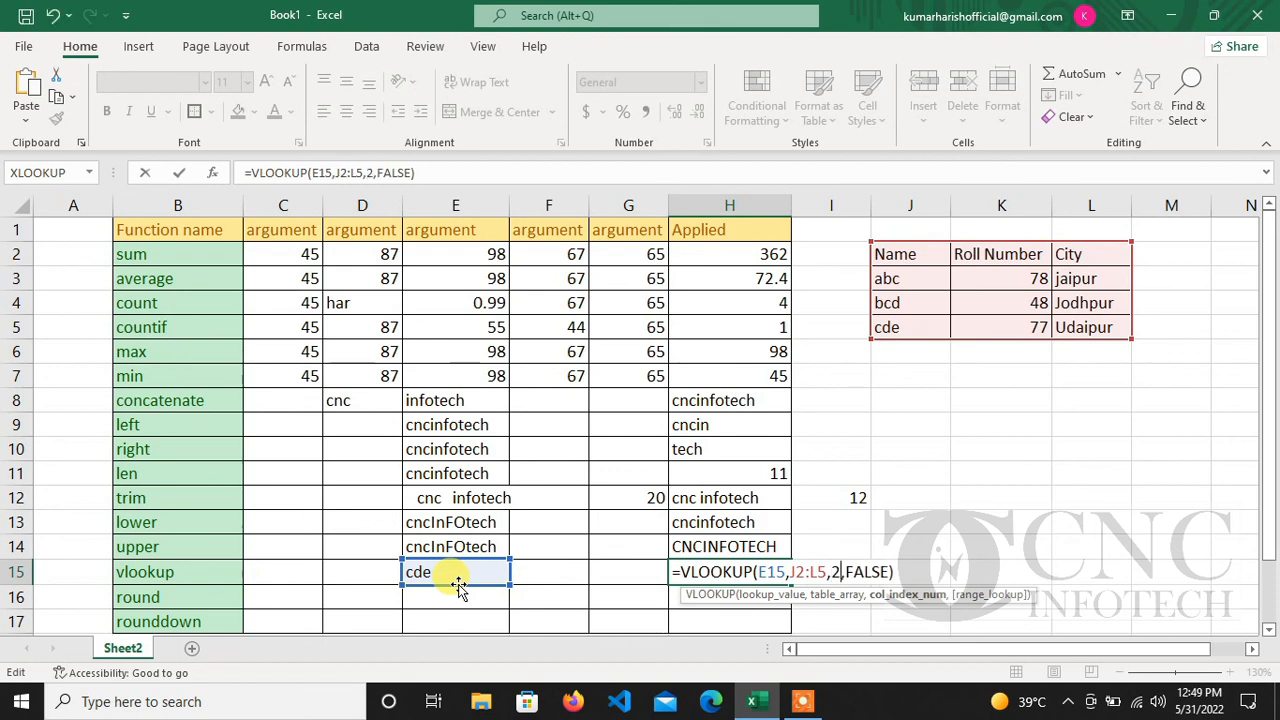
key("Return")
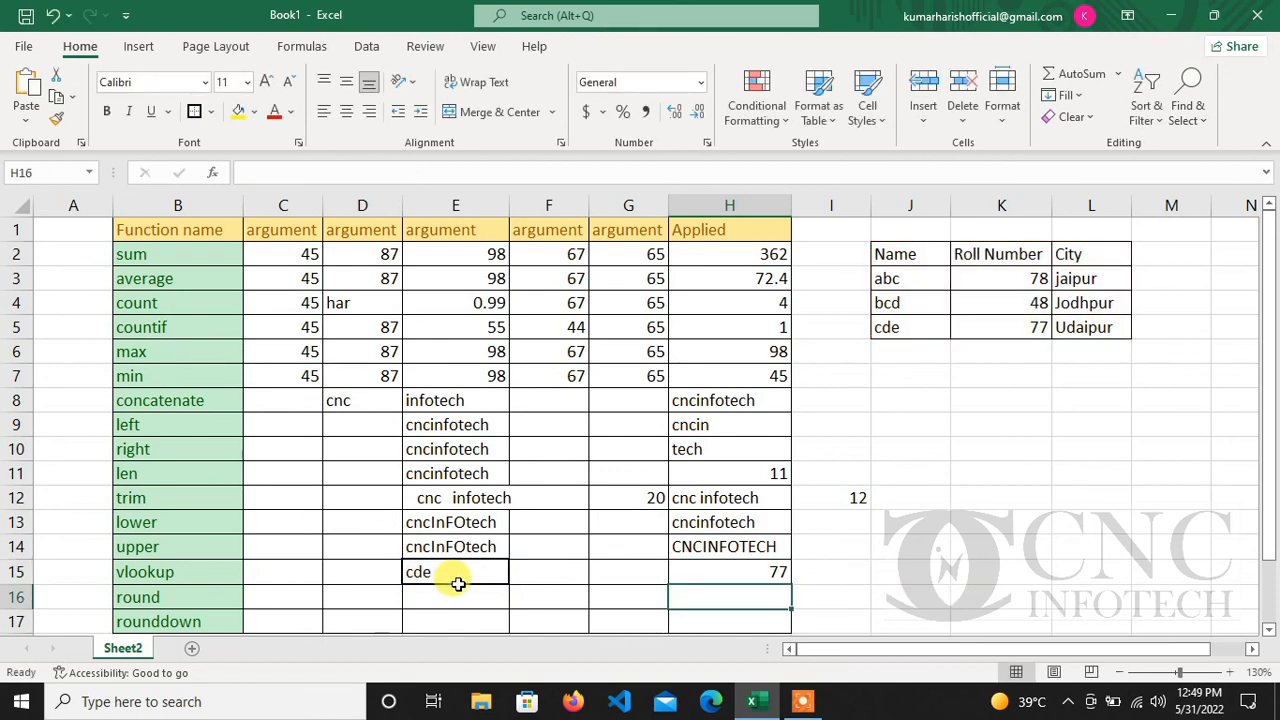
Replace the lookup name in E15 with bcd to look up that row's roll number
key("Up")
key("Left")
key("Left")
key("Left")
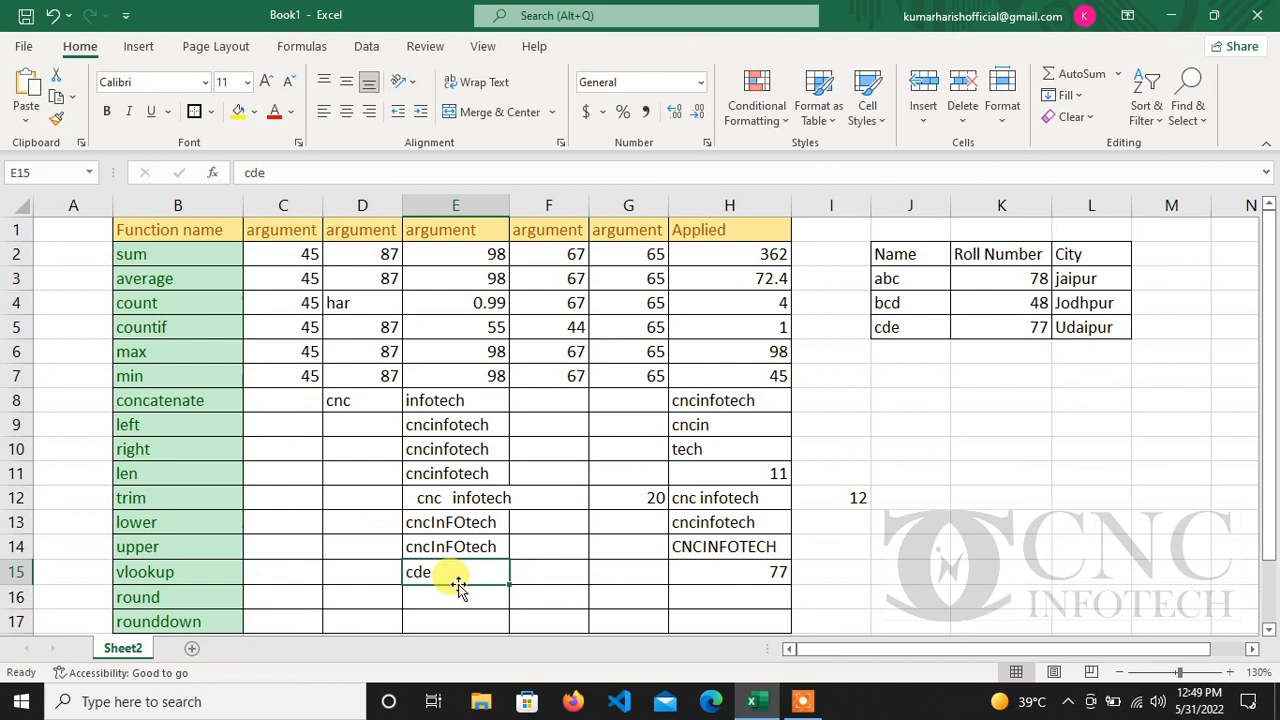
type("bcd")
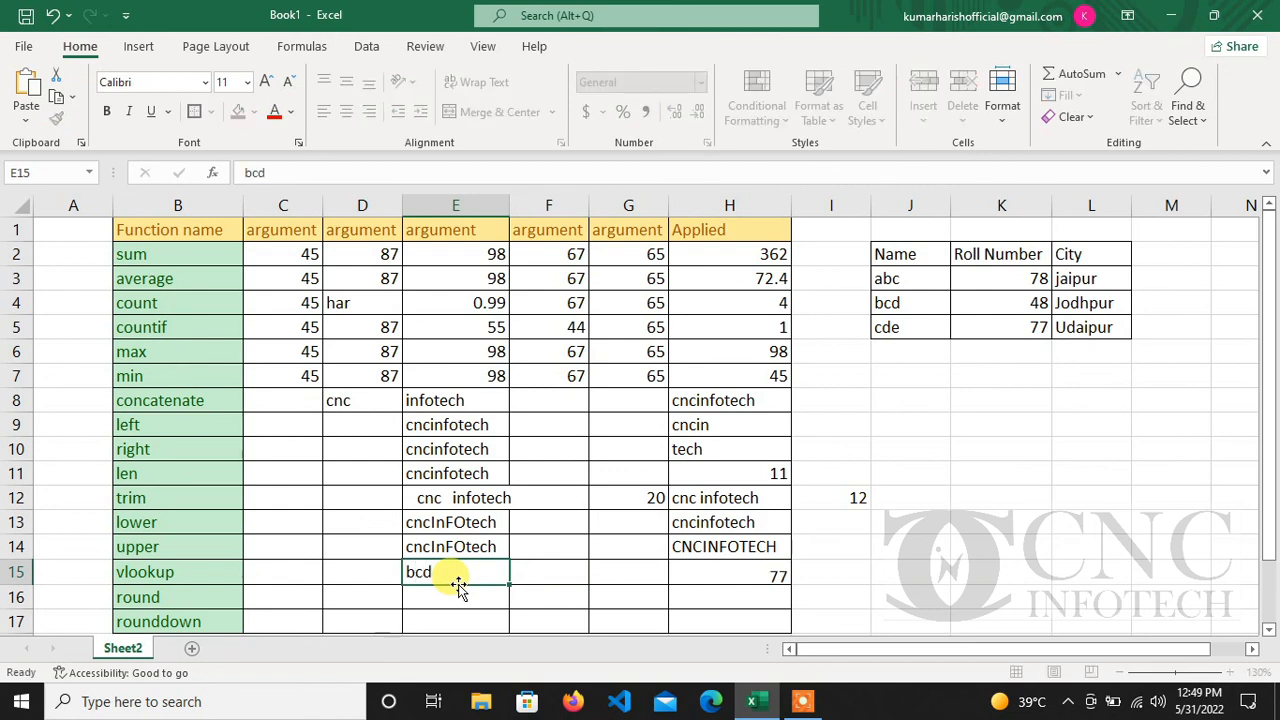
key("Return")
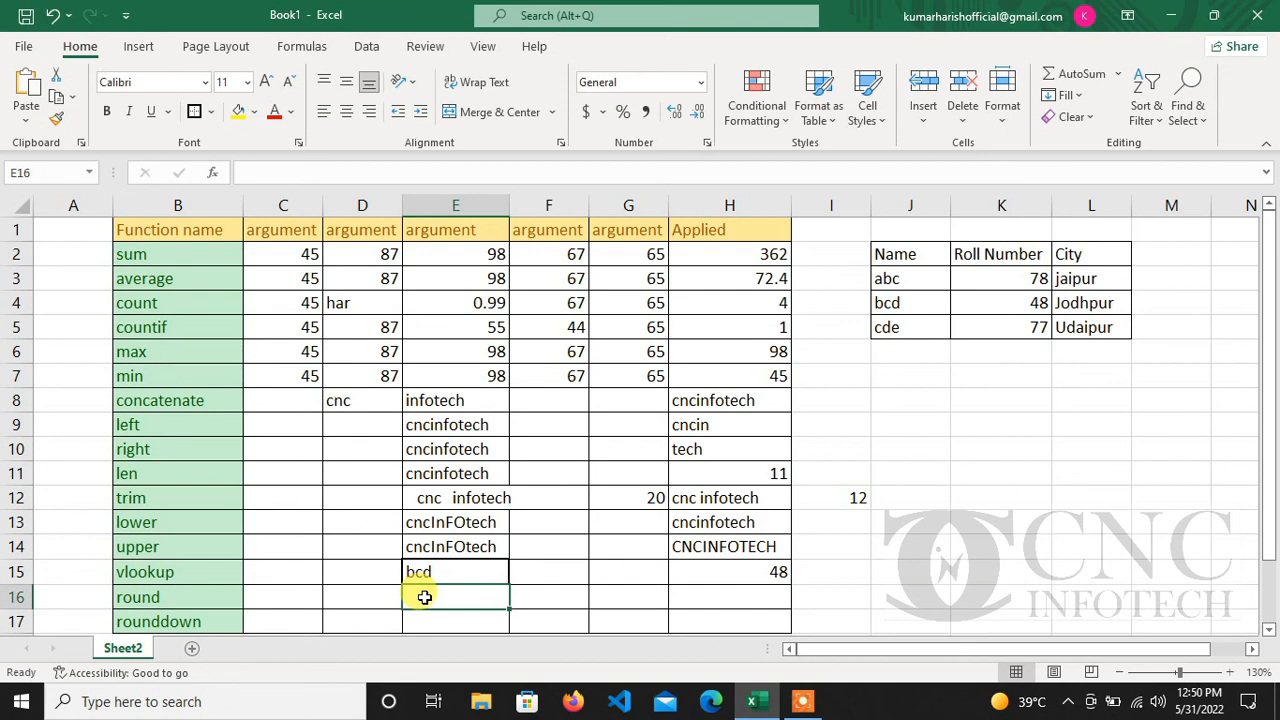
Enter 67.567 in E16 as the argument of the round row
type("67")
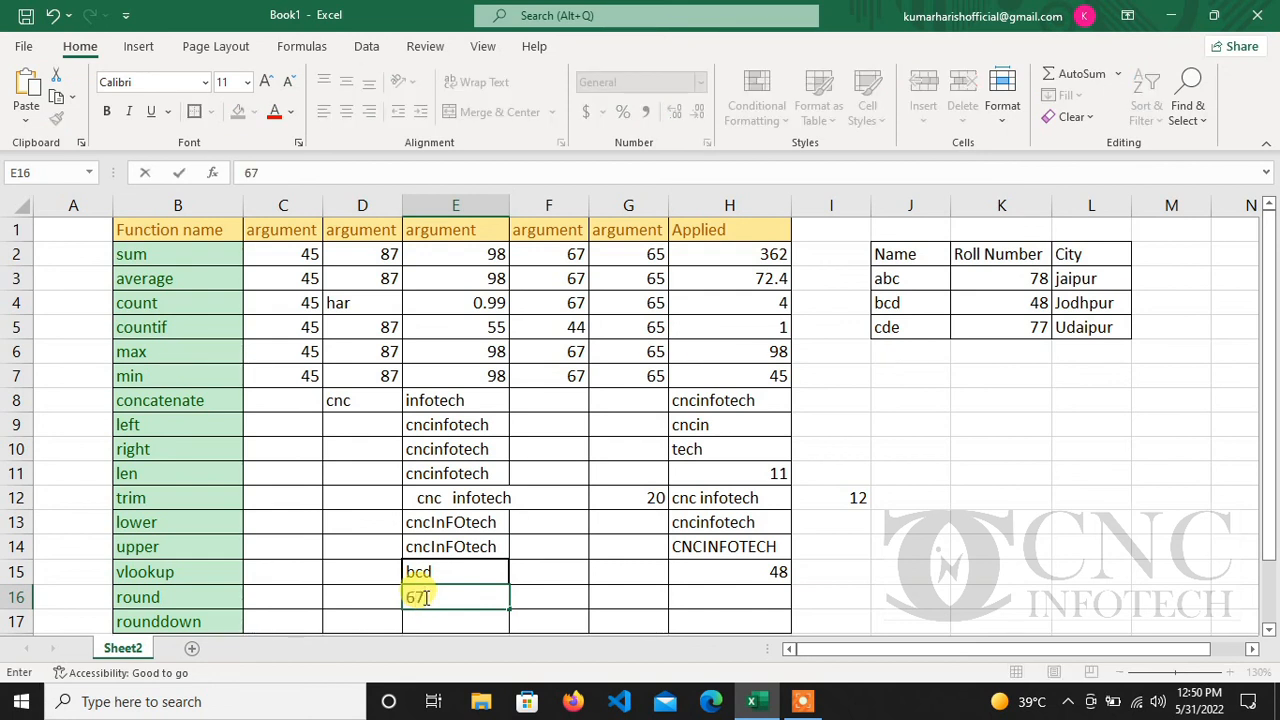
type(".567")
key("Return")
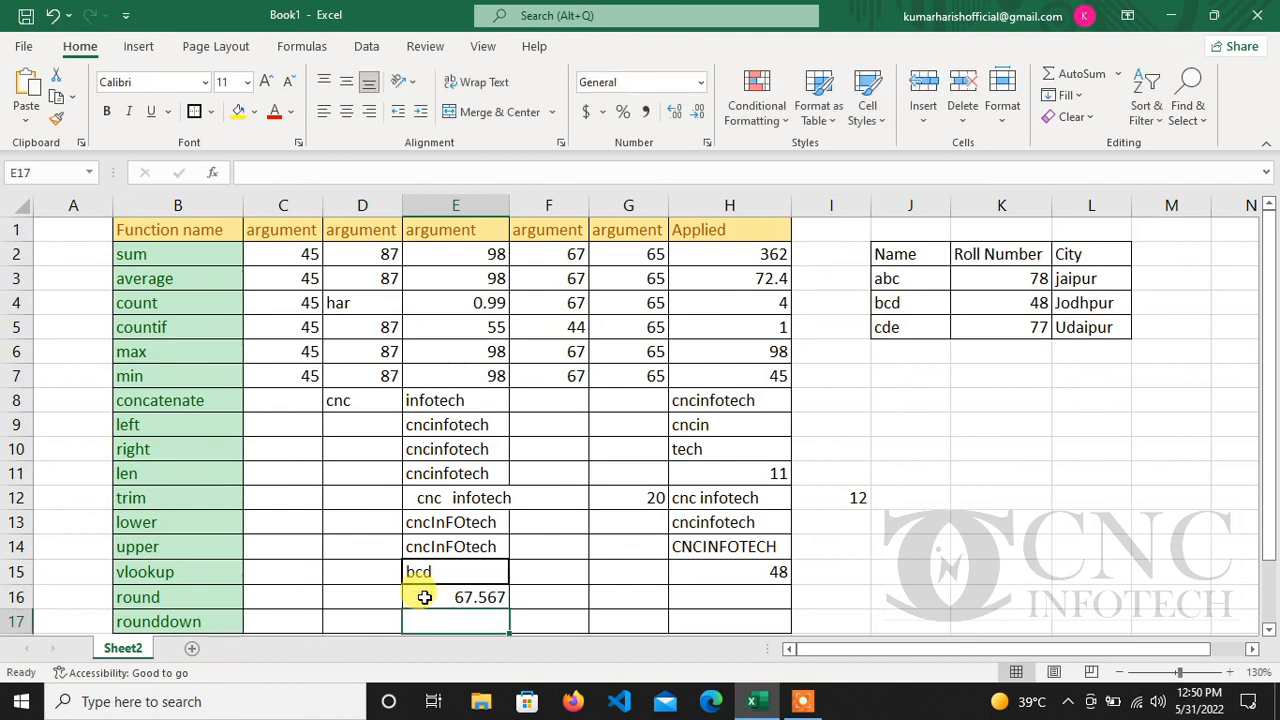
Enter =round(E16,2) in H16 to round the argument of the round row to two decimal places
key("Up")
key("Right")
key("Right")
key("Right")
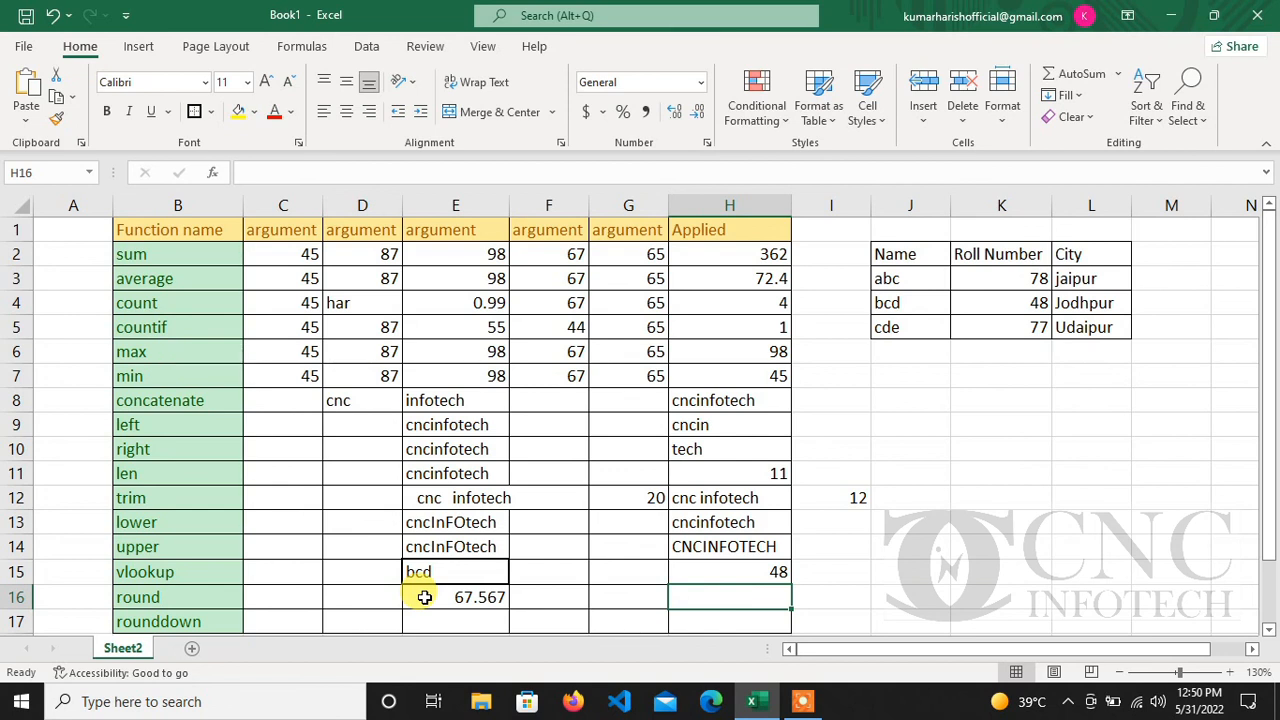
type("=r")
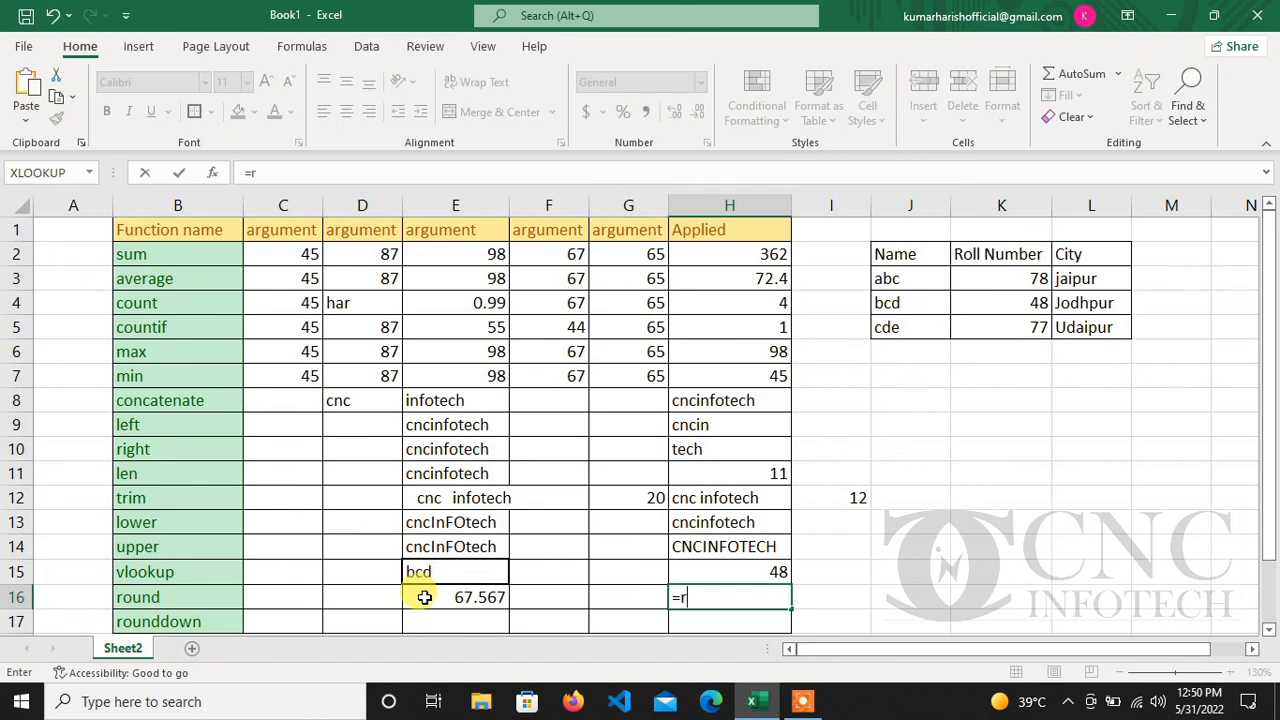
type("ound")
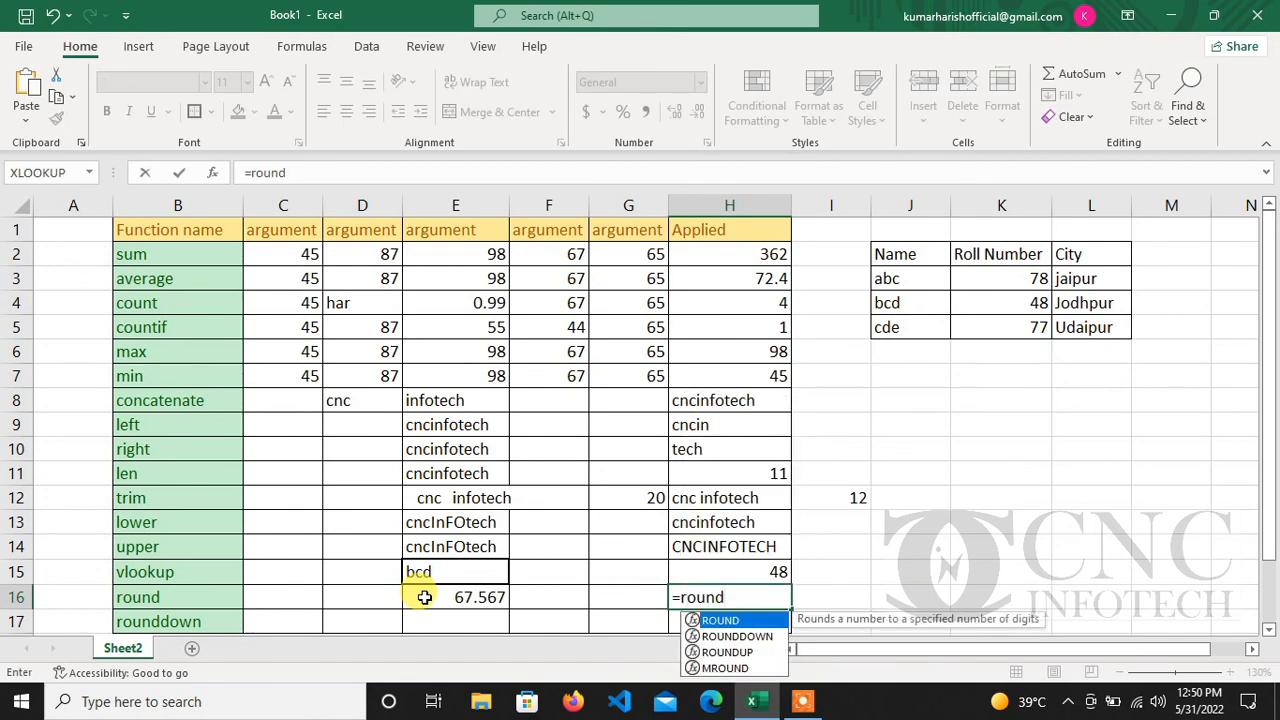
type("(")
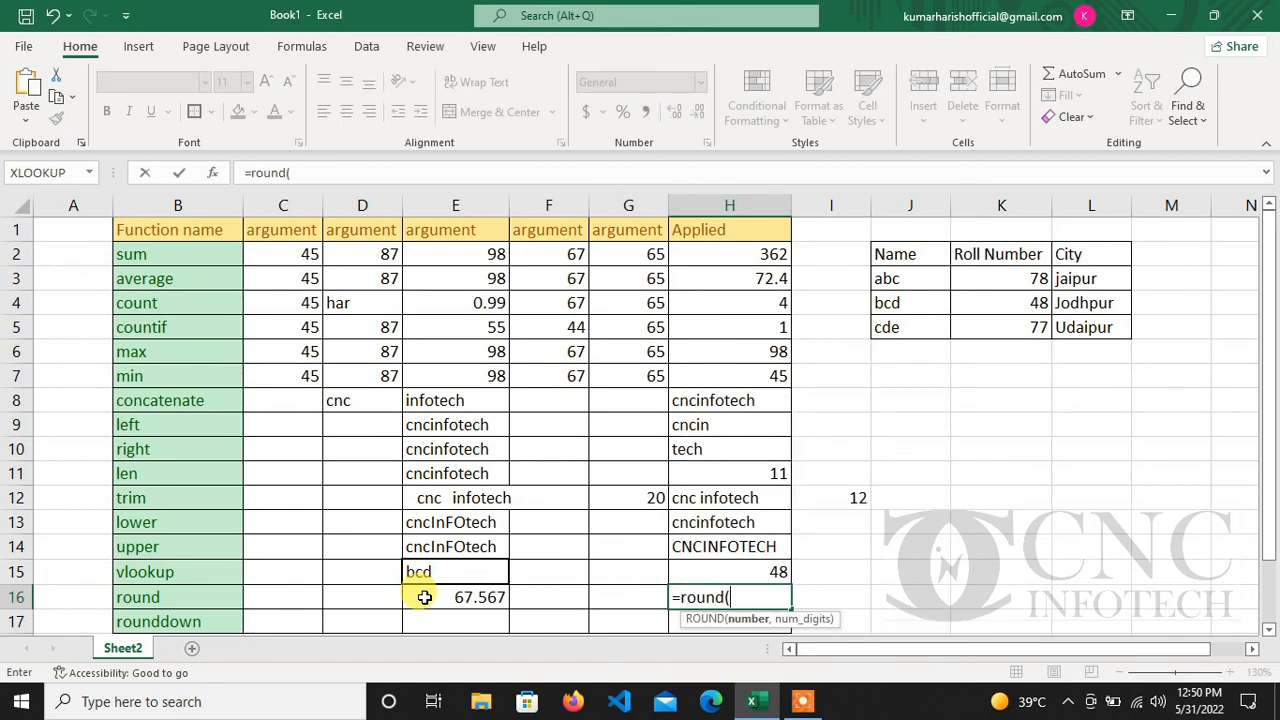
key("Left")
key("Left")
key("Left")
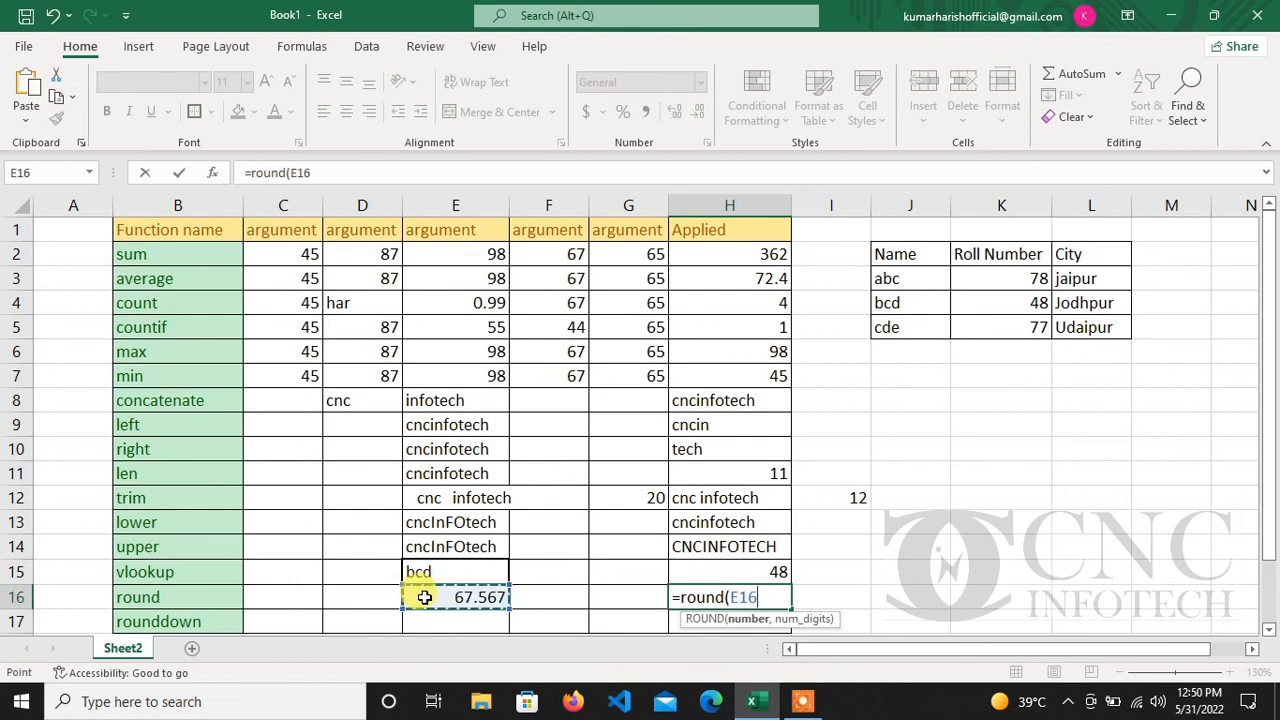
type(",")
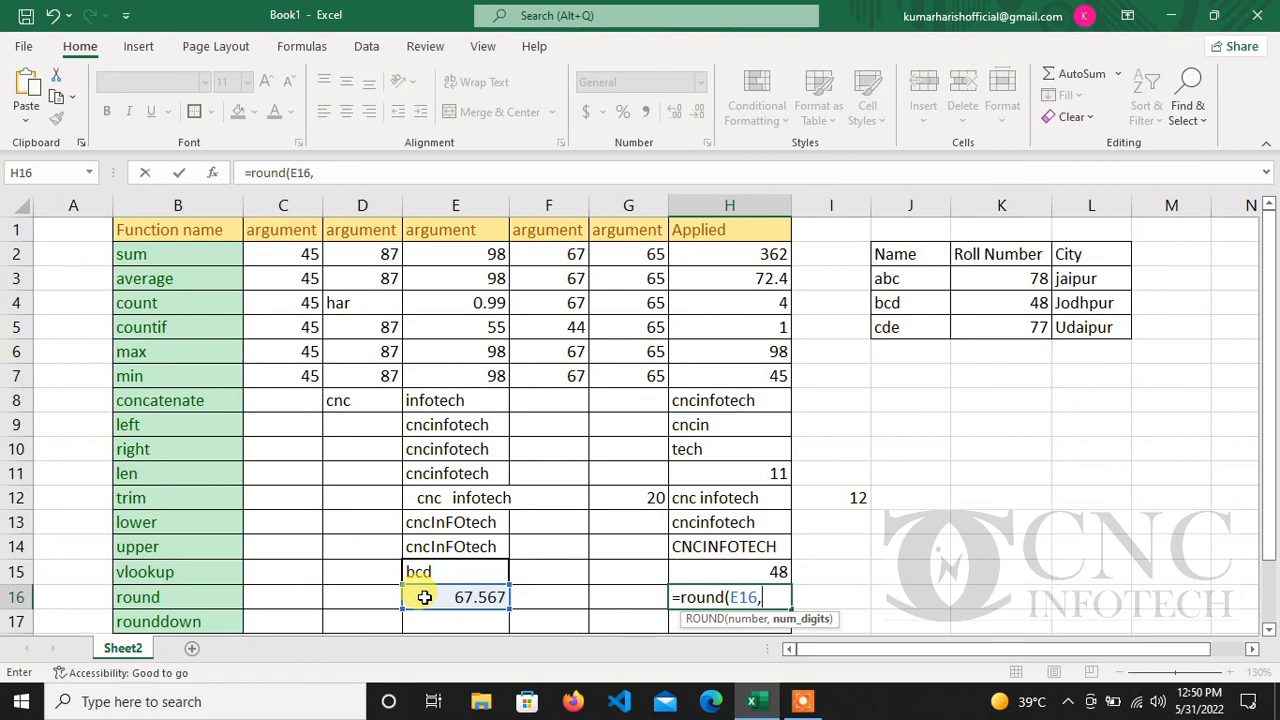
type("2)")
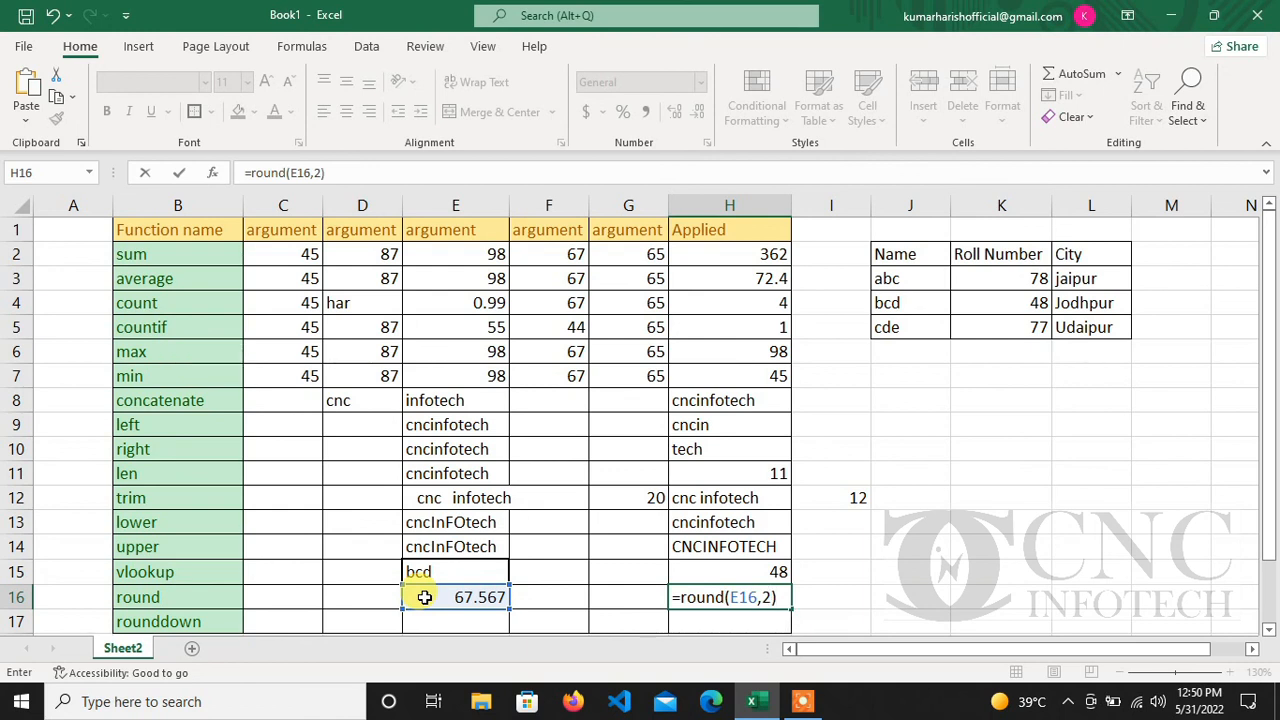
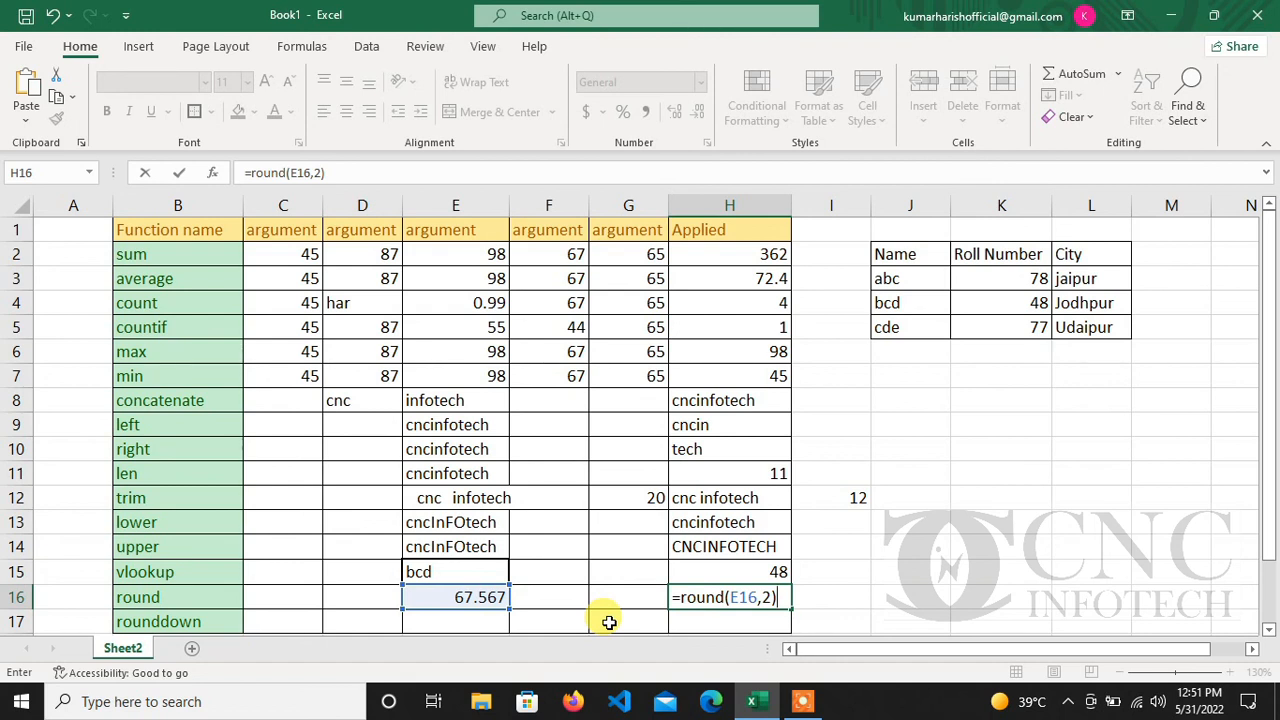
key("Return")
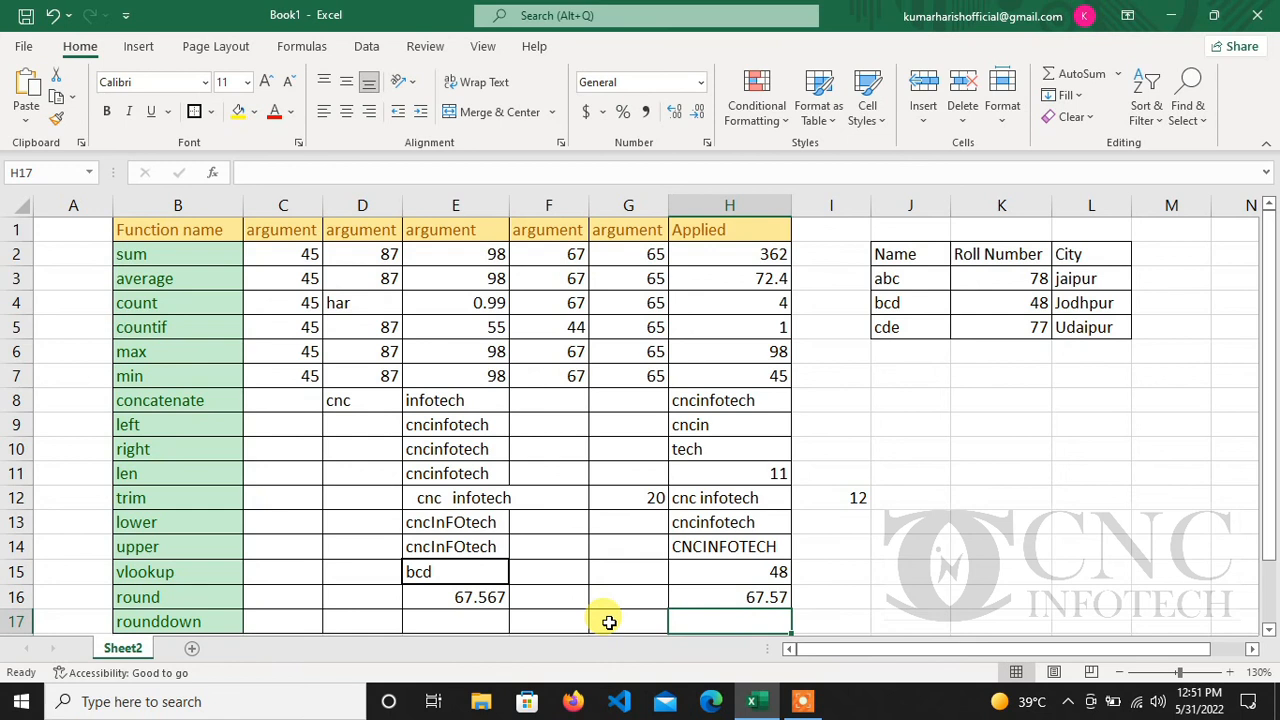
Replace the round argument in E16 with 67.562122 to test rounding on a smaller third decimal
key("Up")
key("Left")
key("Left")
key("Left")
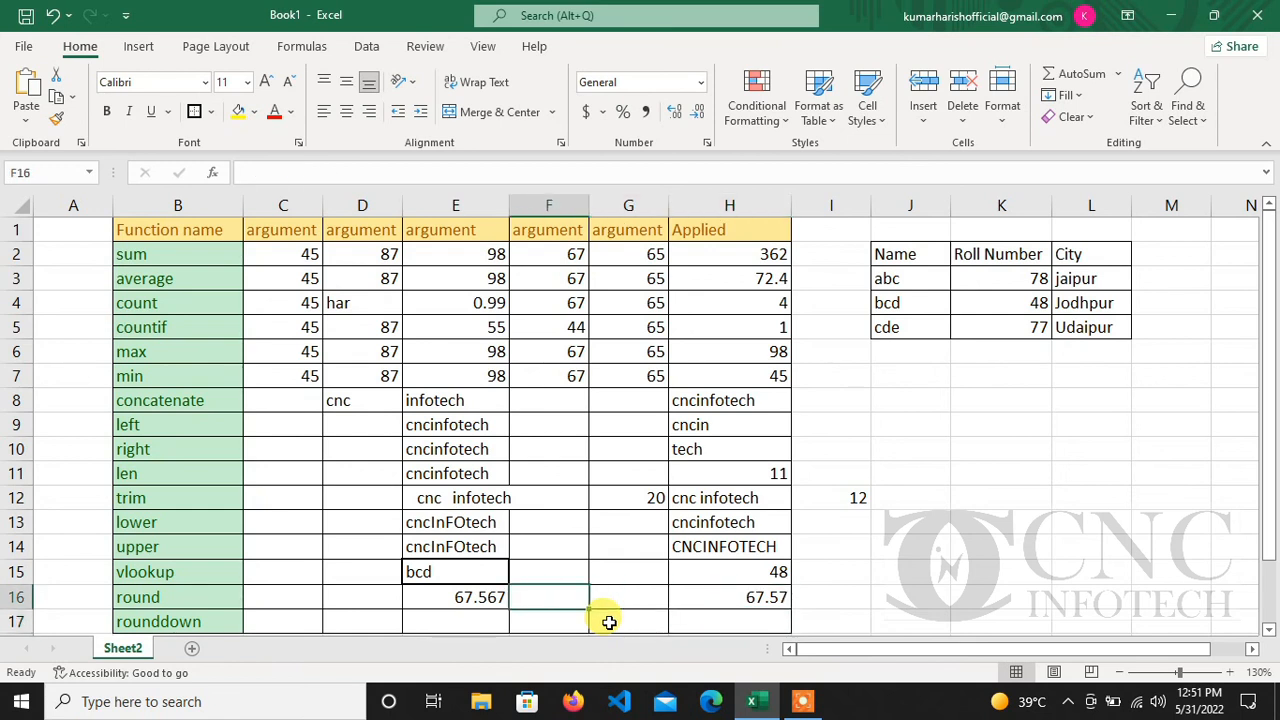
type("67")
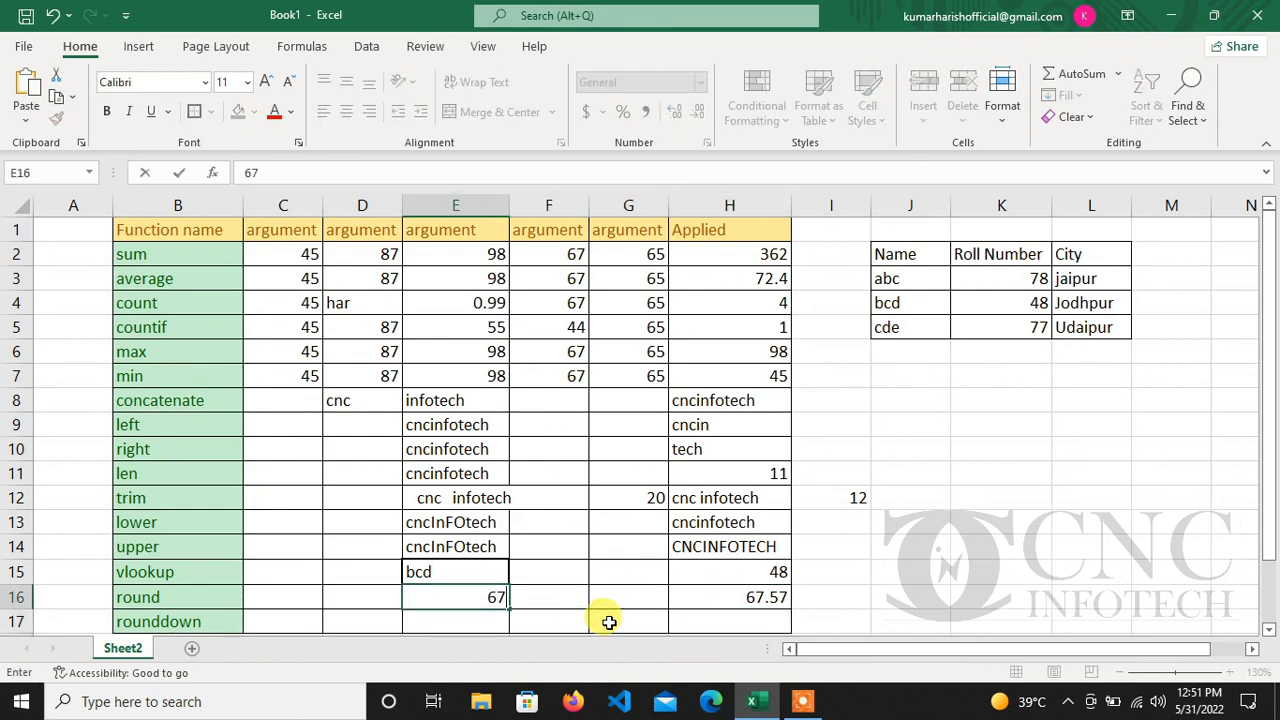
type(".562122")
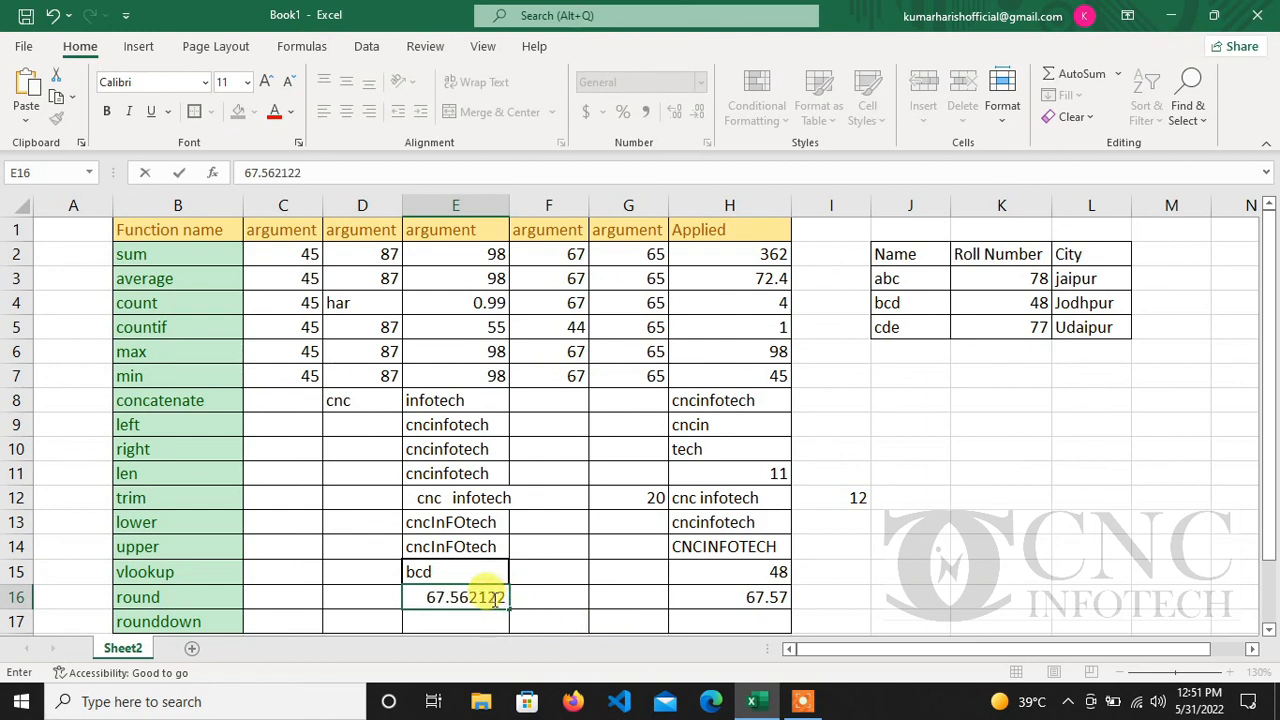
left_click_drag(468, 596, 514, 596)
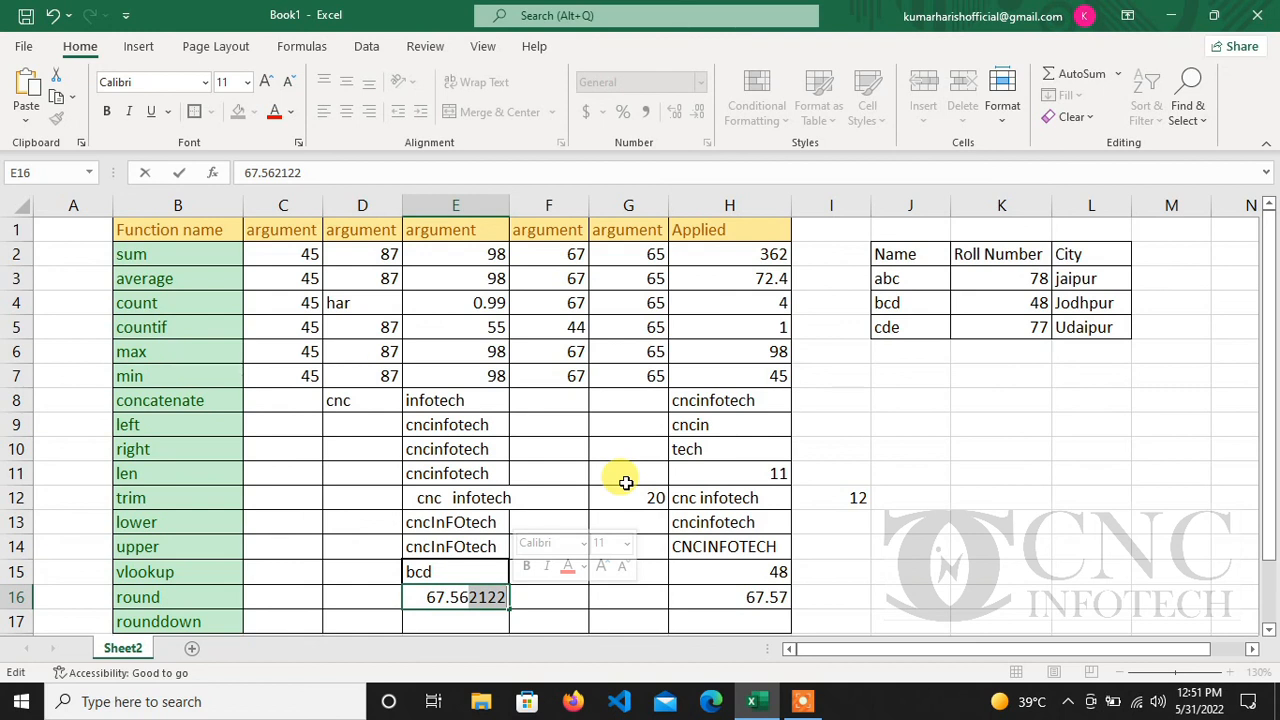
key("Return")
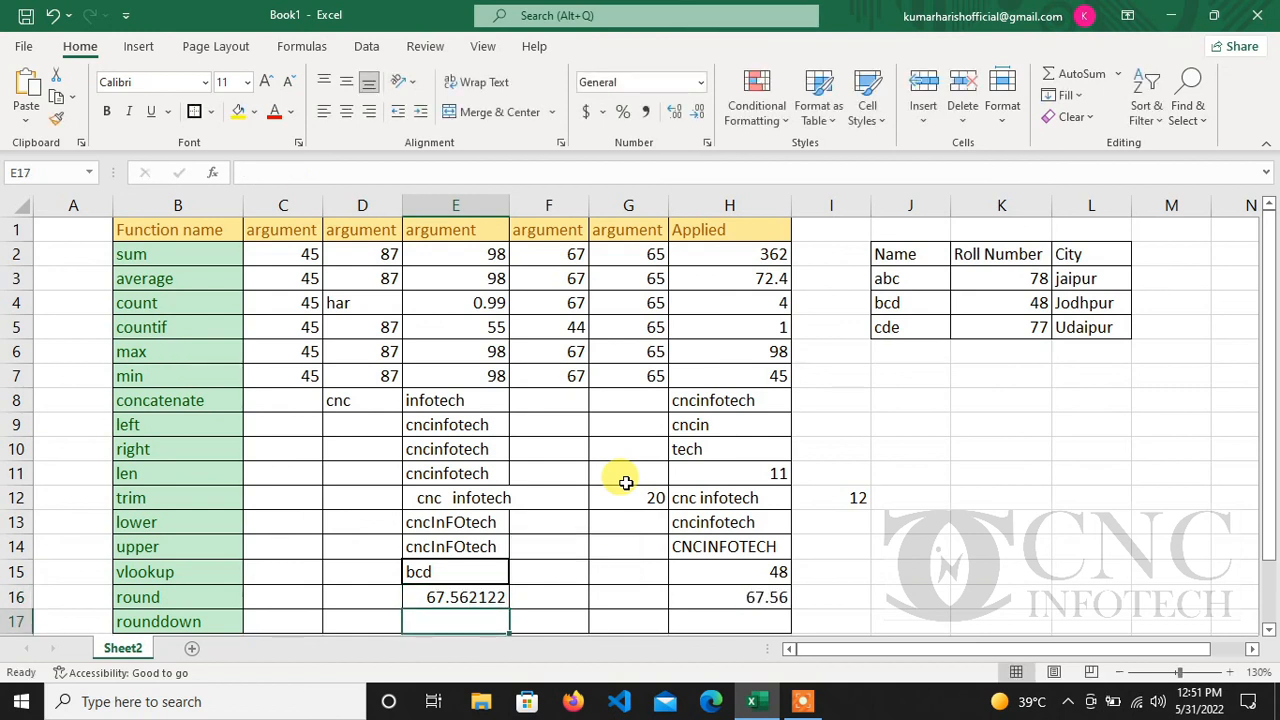
Edit the third decimal of the round argument in E16 so the value is 67.567122
key("Up")
key("F2")
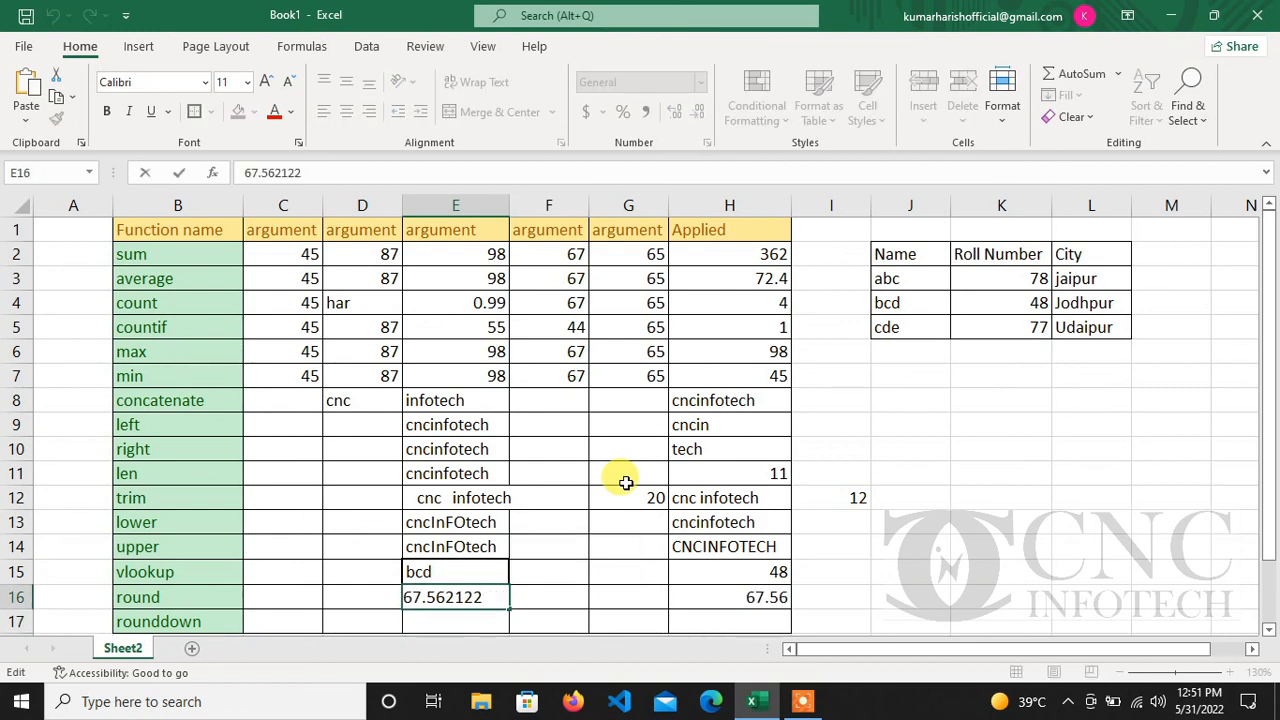
key("BackSpace")
type("7")
key("Return")
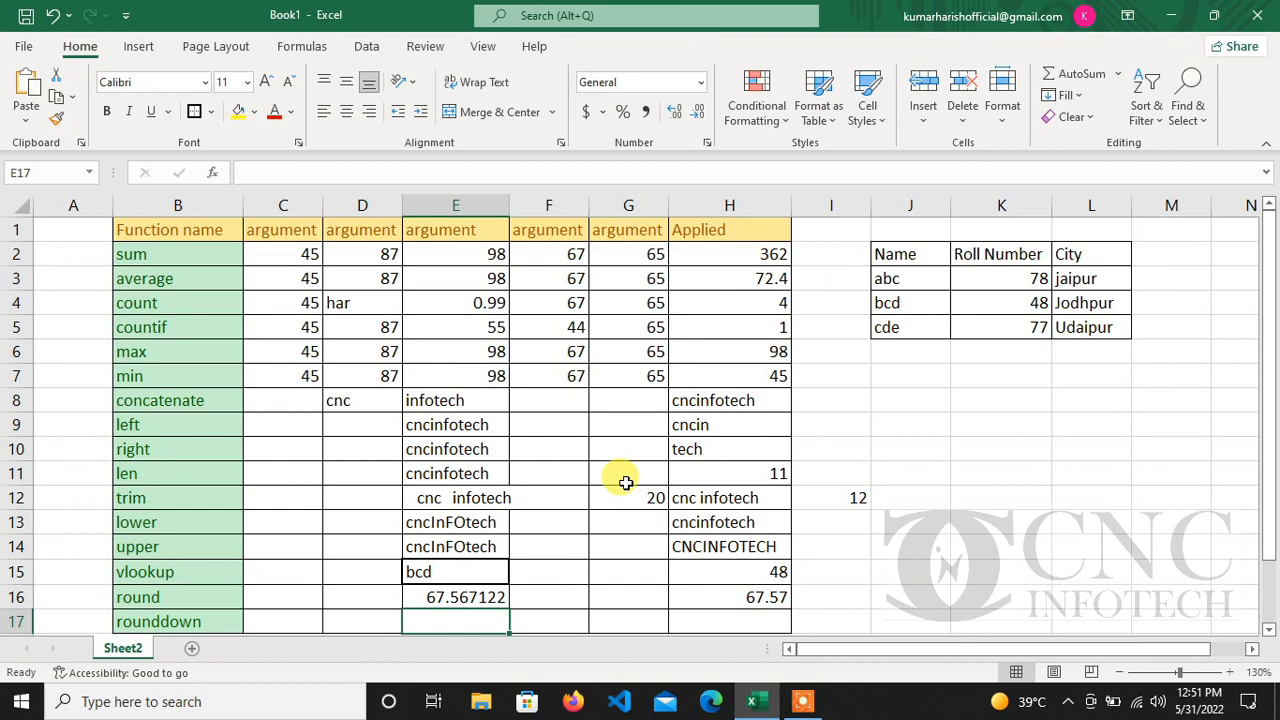
Fill the round argument from E16 down into E17 as the argument of the rounddown row
key("Up")
key("Down")
key("Up")
key("shift+Down")
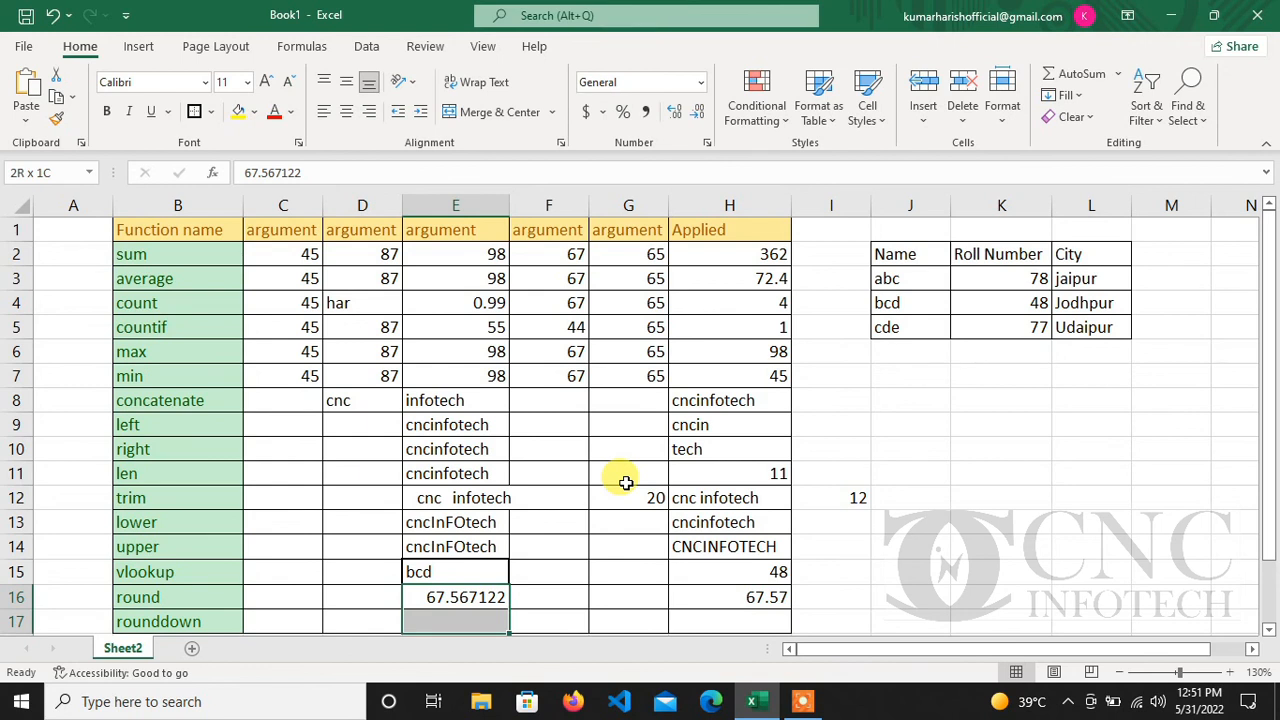
key("ctrl+d")
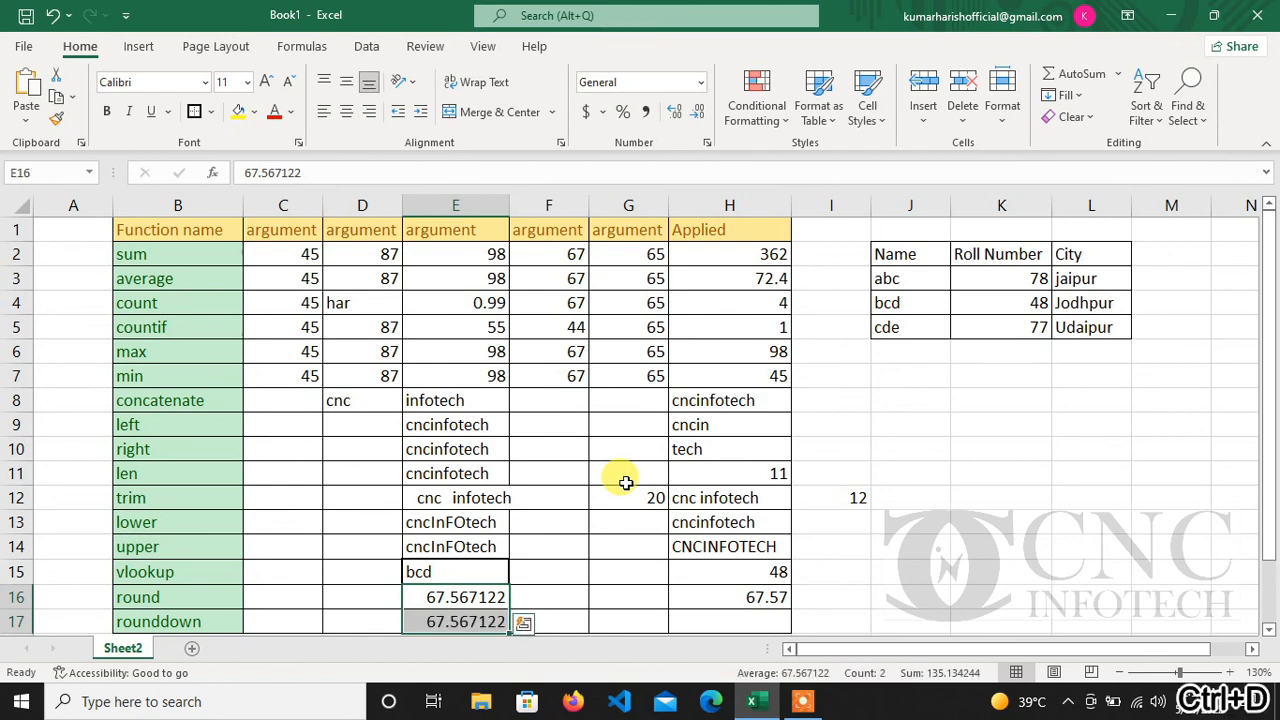
Enter =rounddown(E17,2) in H17 to round the argument of the rounddown row down to two decimals
left_click(741, 614)
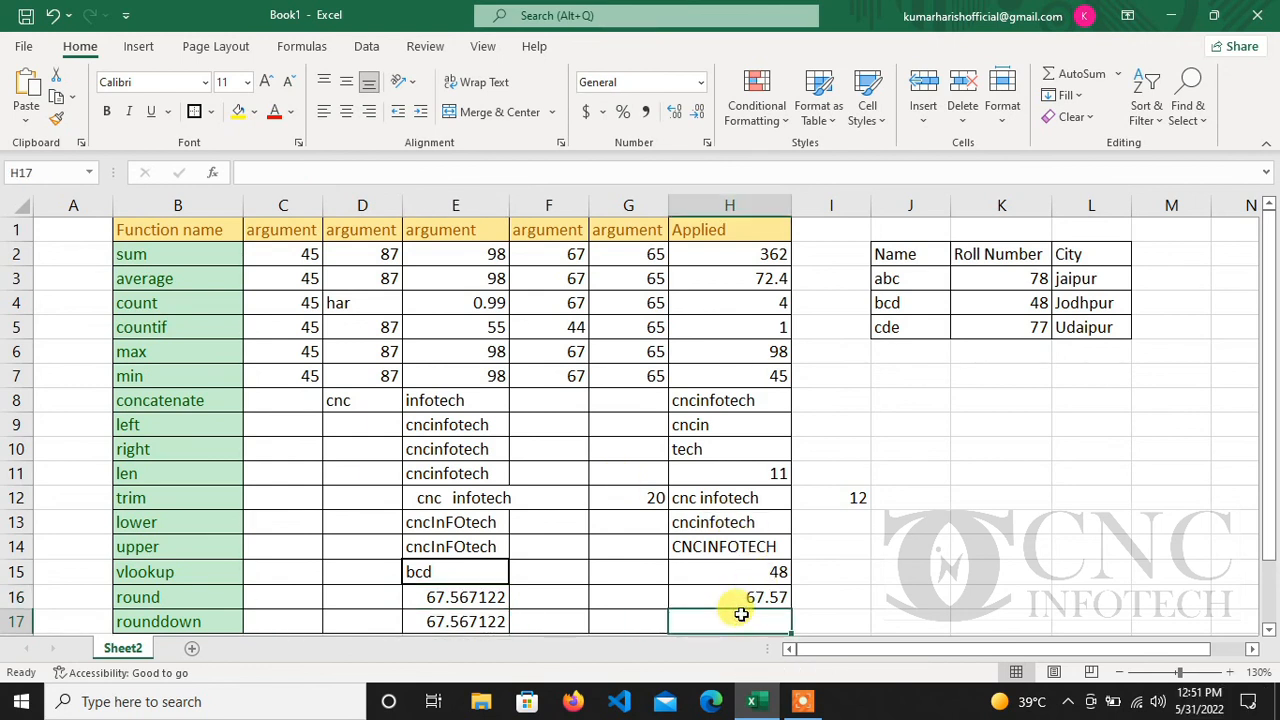
type("=")
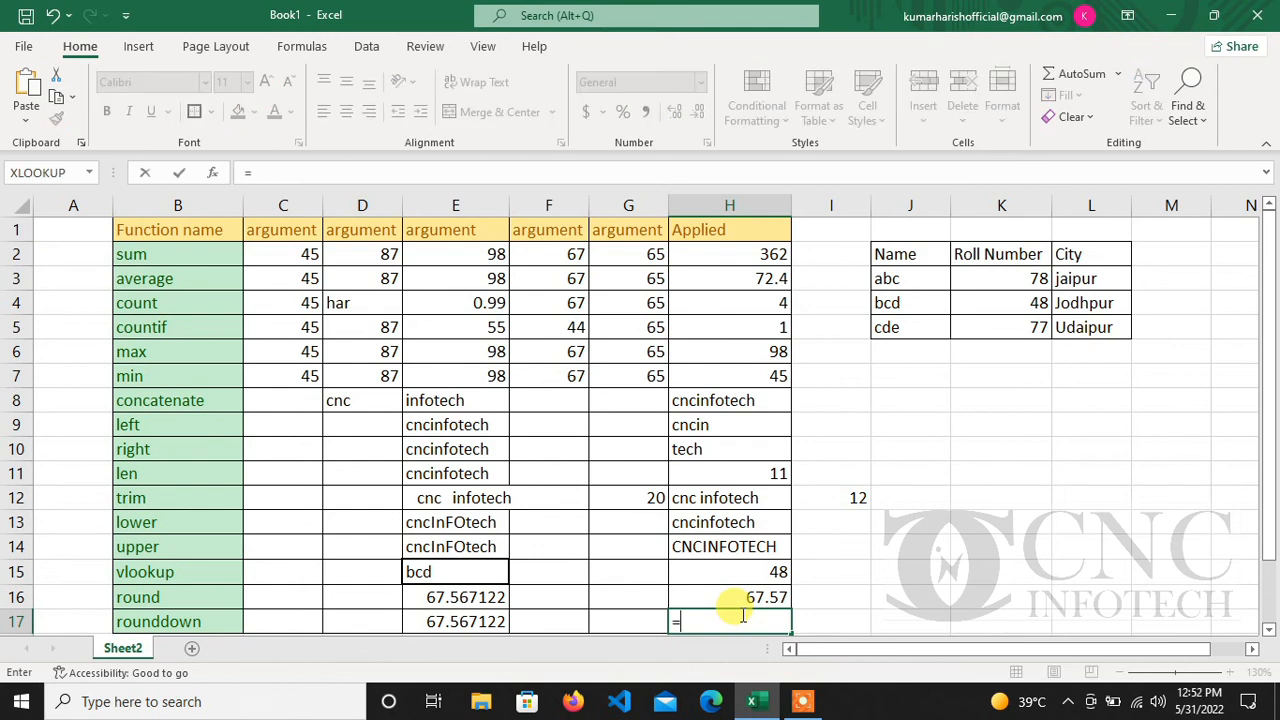
type("round")
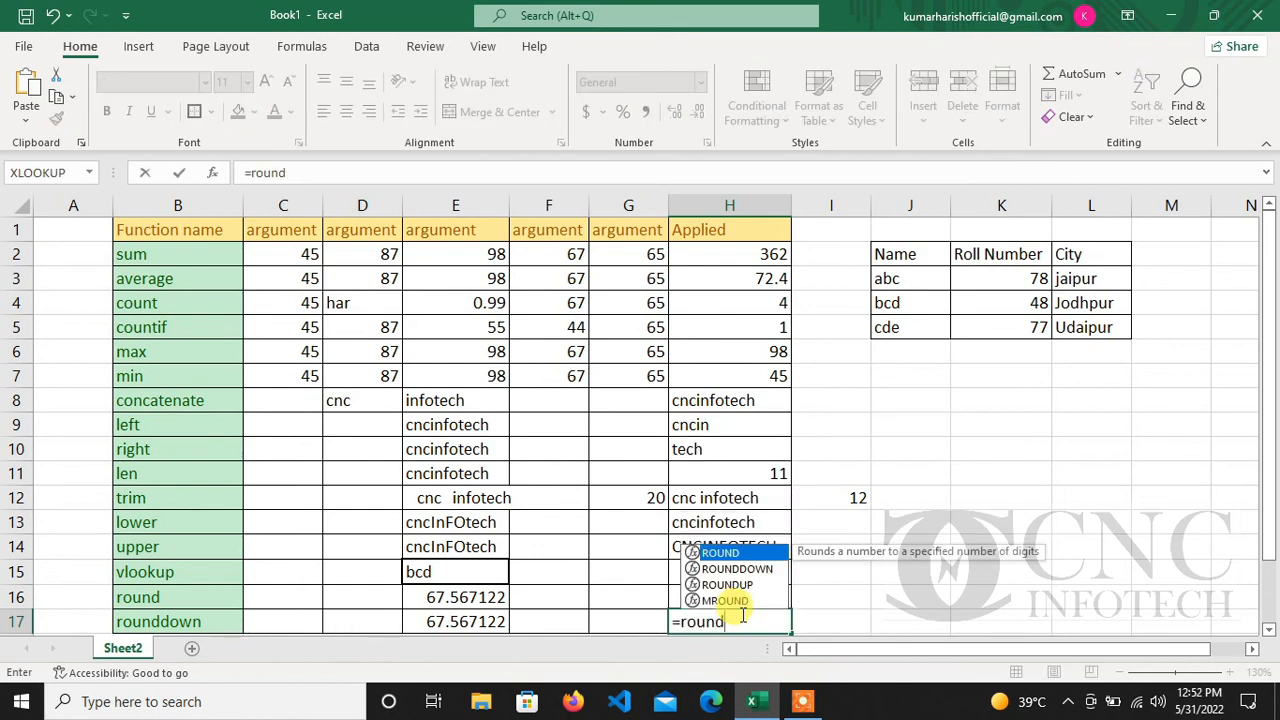
key("Down")
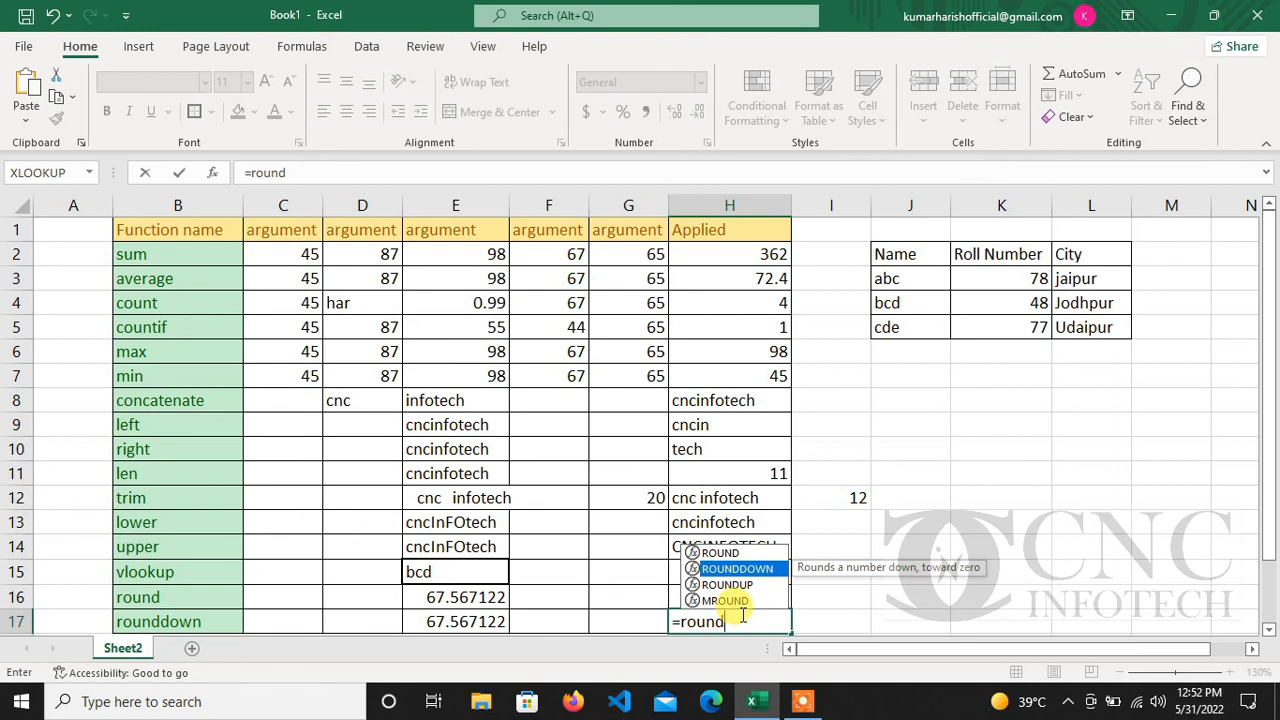
type("down(")
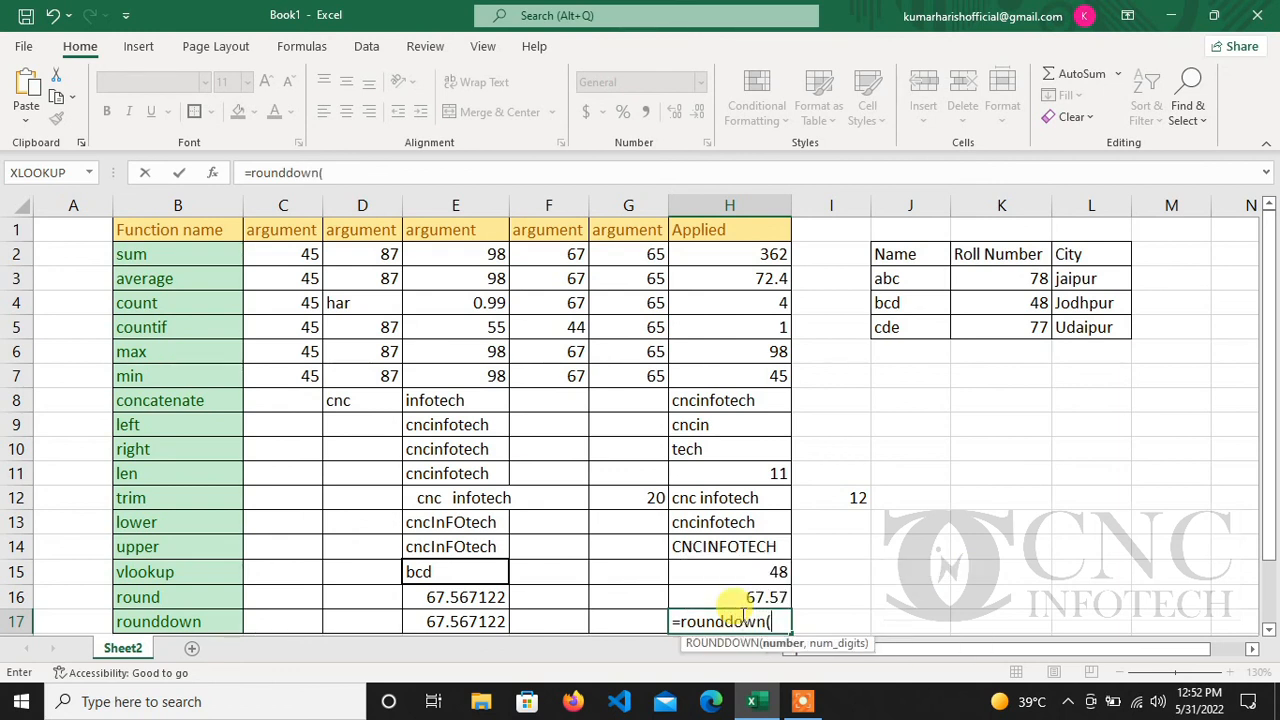
key("Left")
key("Left")
key("Left")
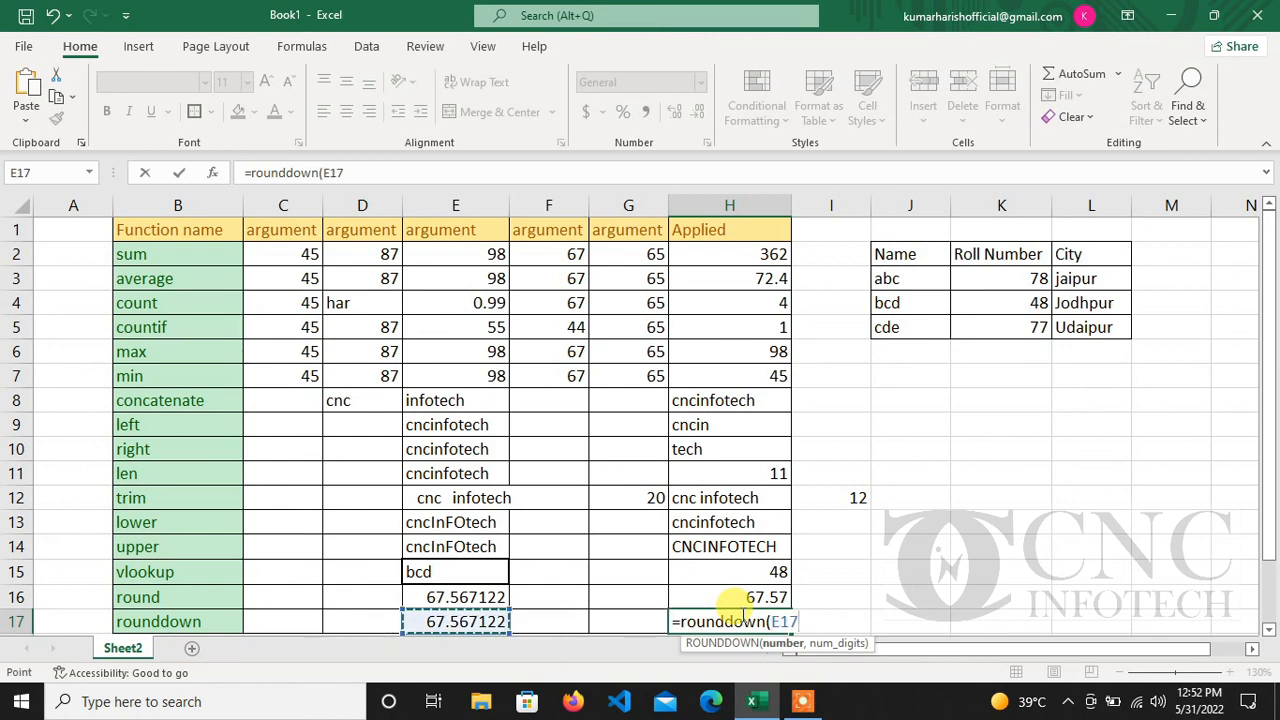
type(",2)")
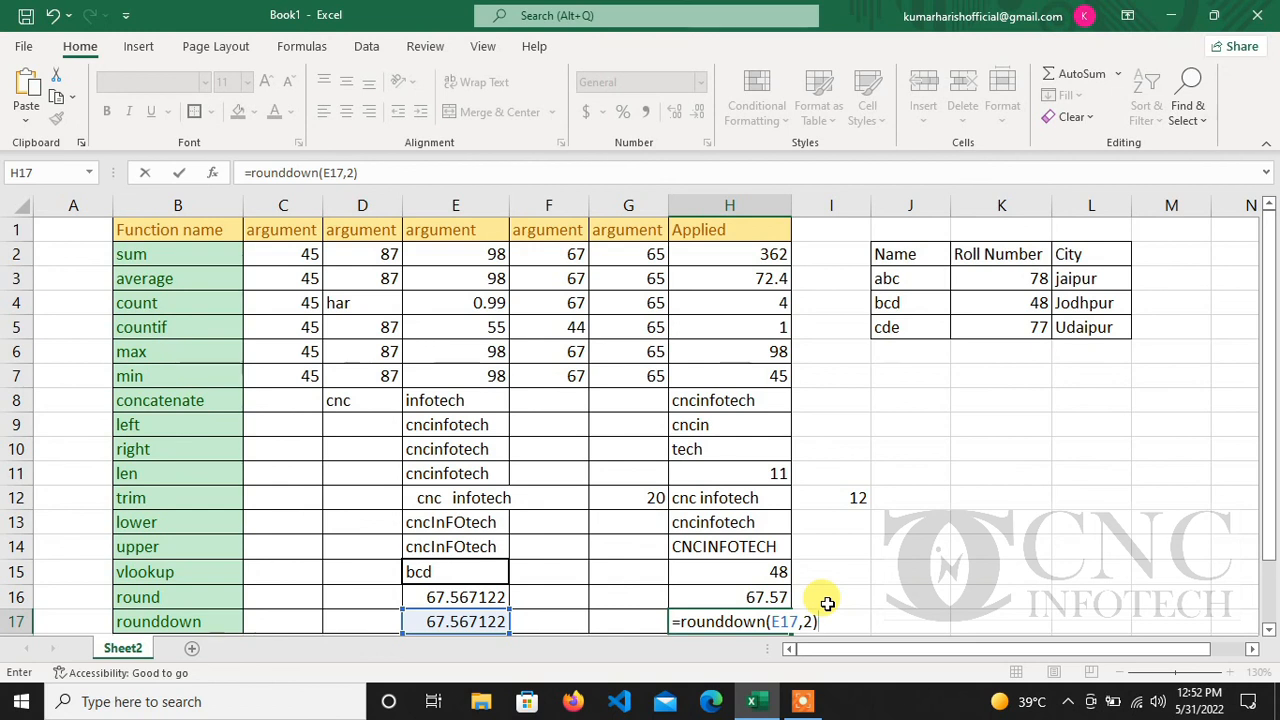
key("Return")
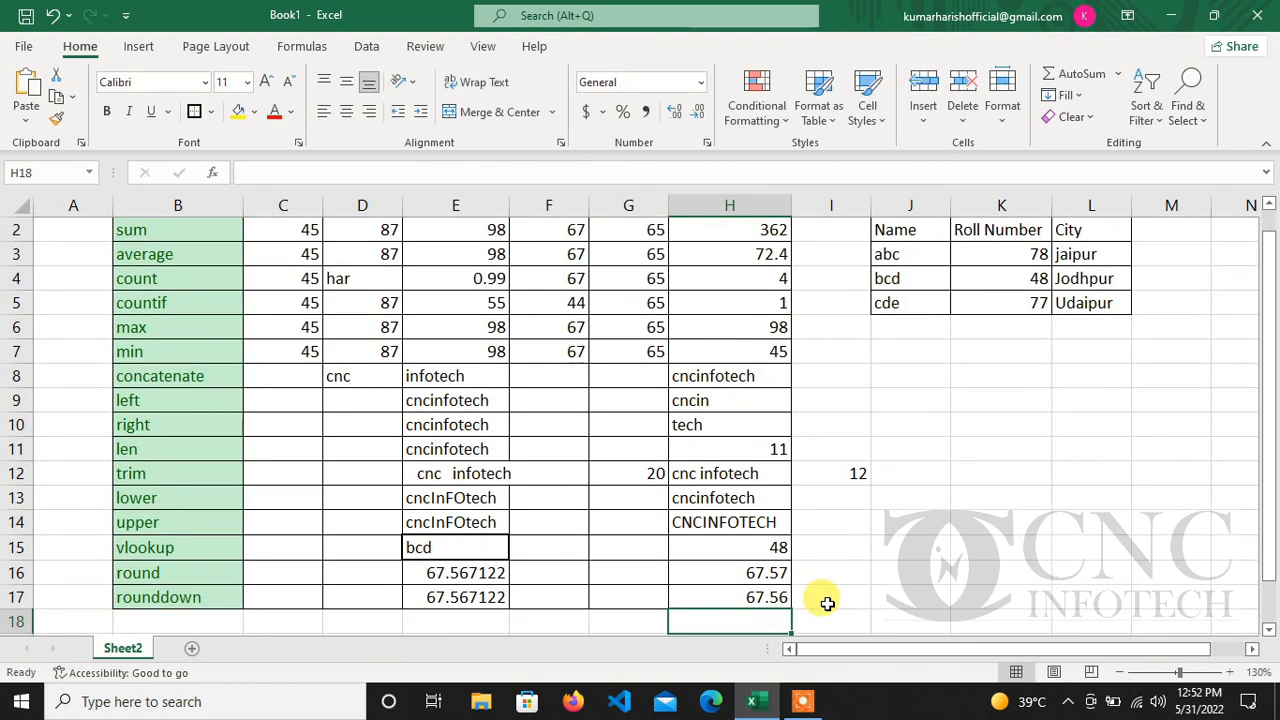
Go back to the start of the Applied column and review its formulas from the sum row to the countif row
key("Up")
key("Up")
key("Up")
key("Up")
key("Up")
key("Up")
key("Up")
key("Up")
key("Up")
key("Up")
key("Up")
key("Up")
key("Up")
key("Up")
key("Up")
key("Up")
key("Up")
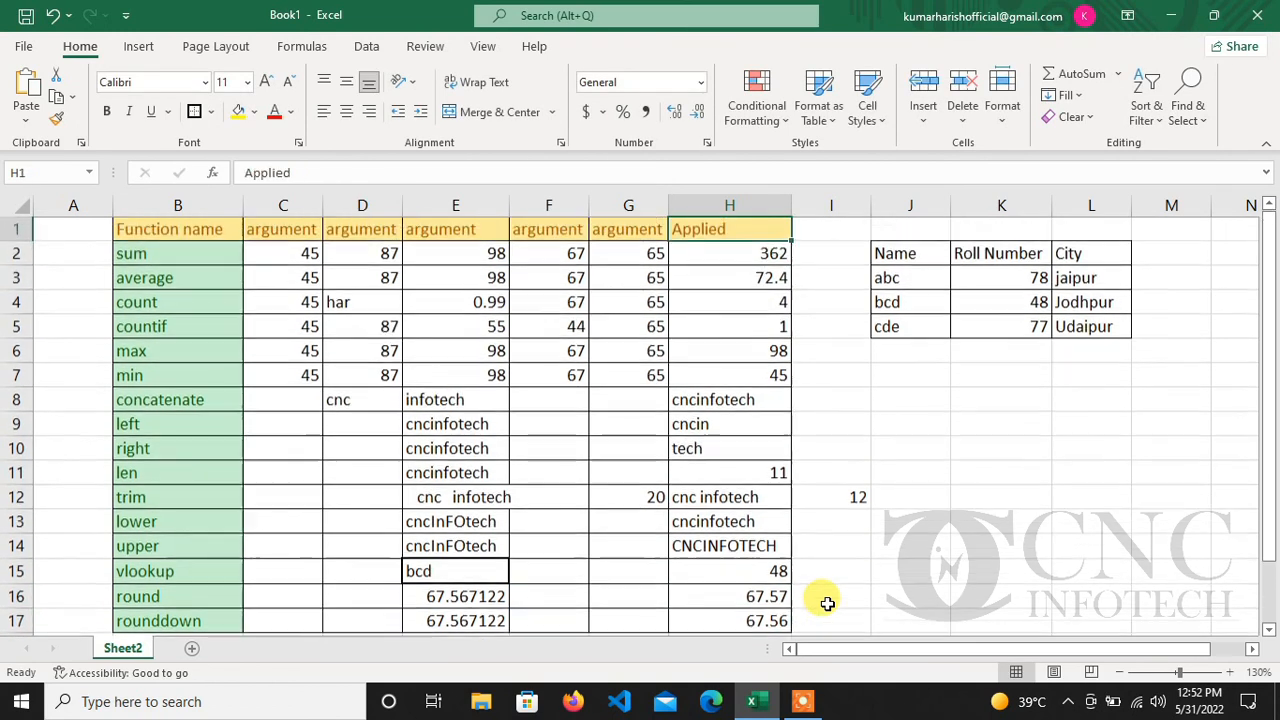
key("Down")
key("Down")
key("Down")
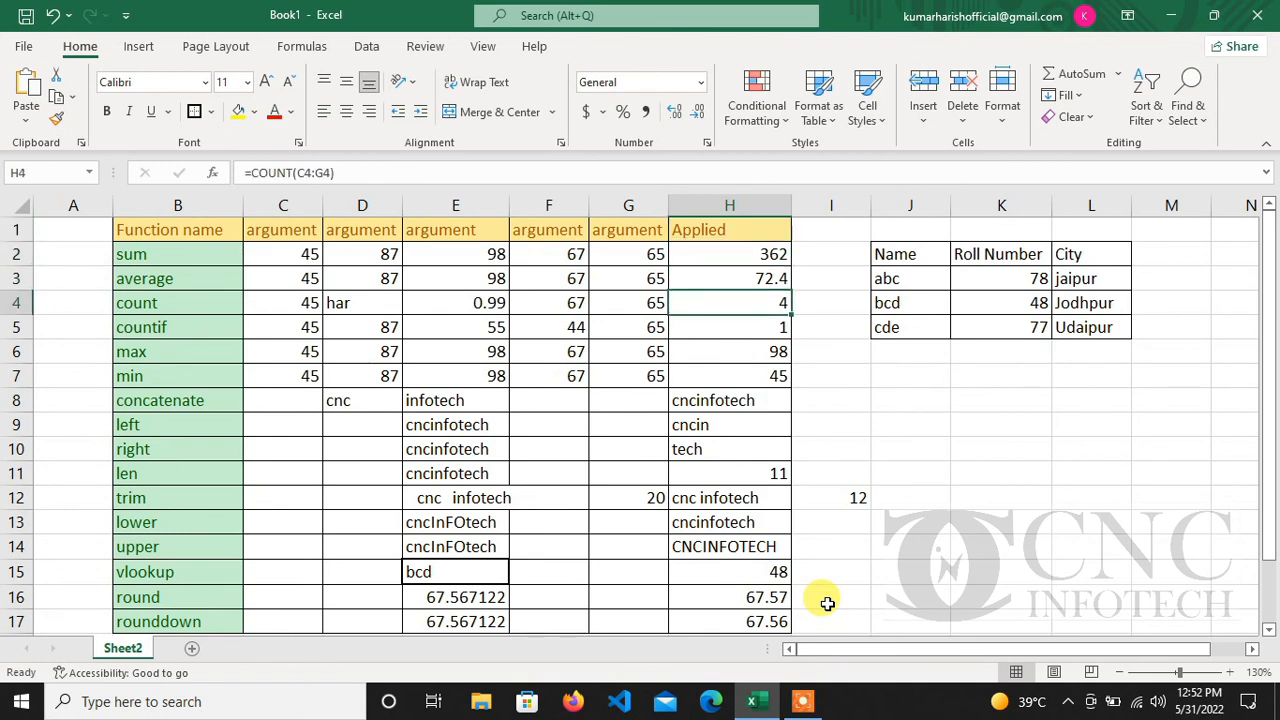
key("Down")
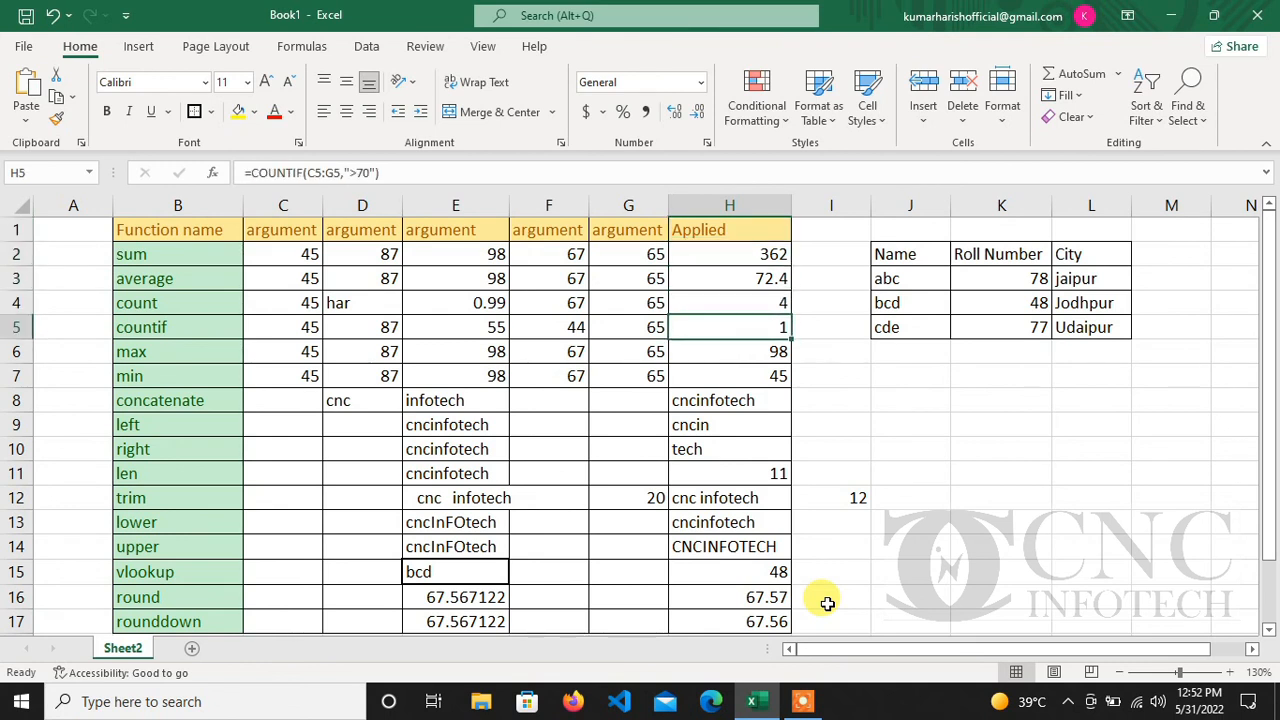